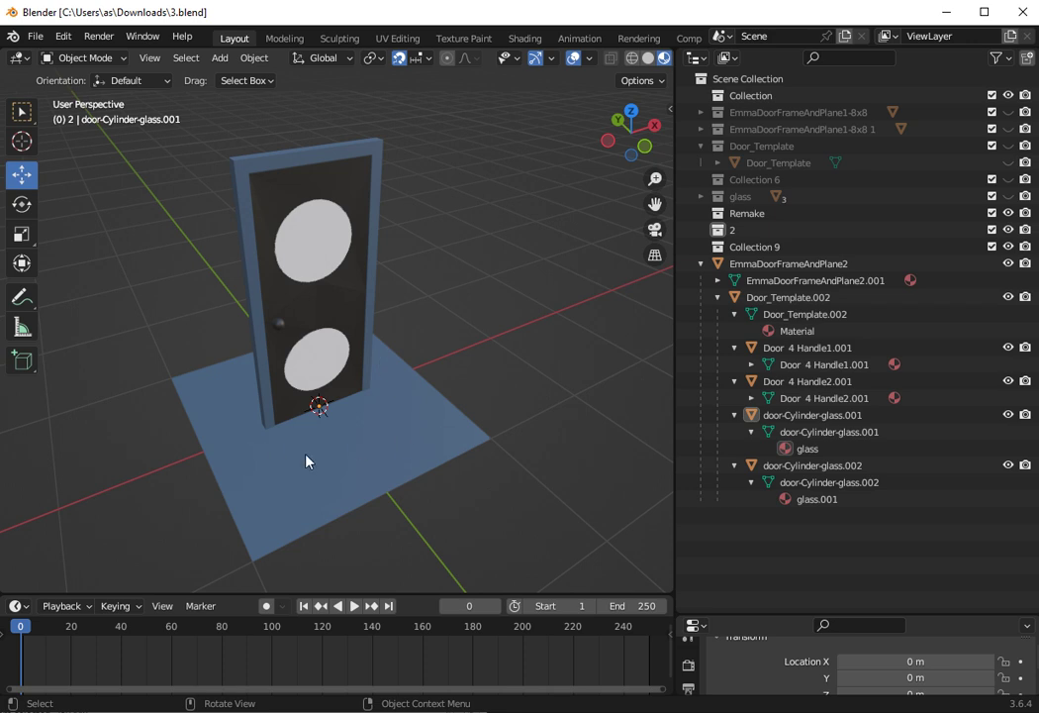
- Select the EmmaDoorFrameAndPlane2 door frame with its floor plane and hide it in the viewport
left_click(308, 452)
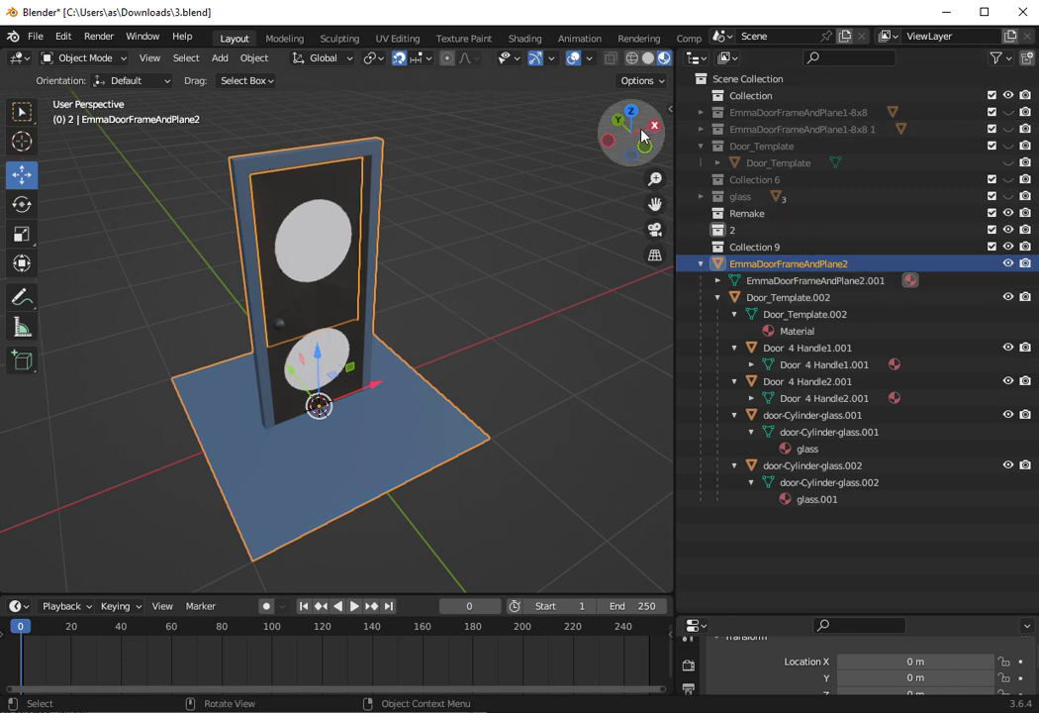
left_click_drag(630, 128, 641, 145)
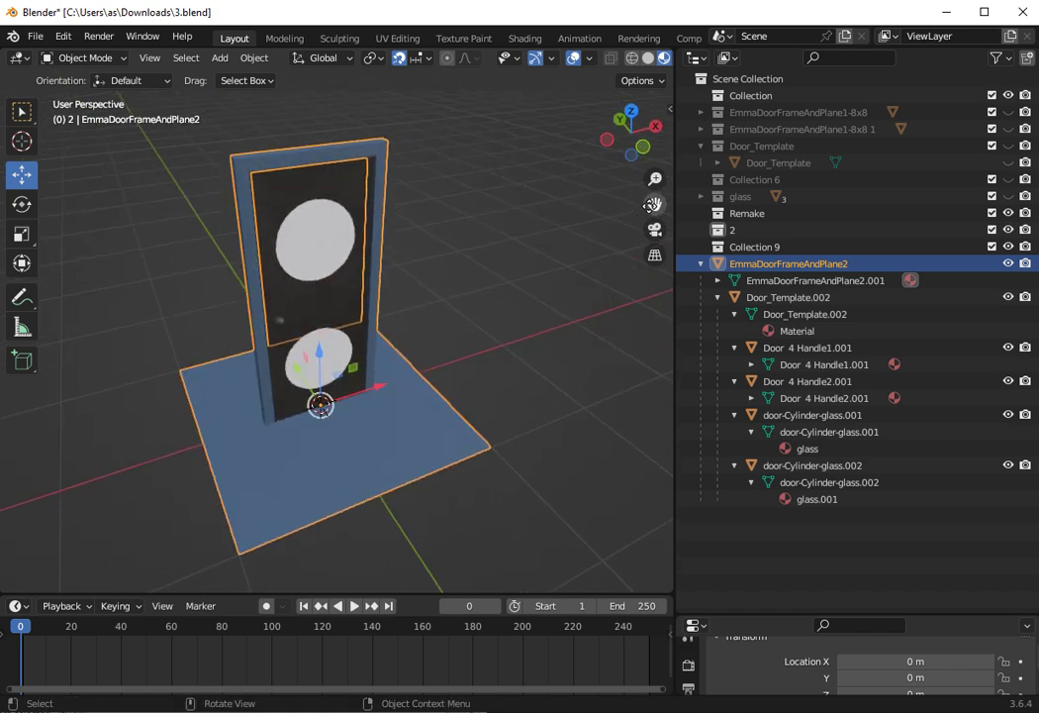
left_click_drag(652, 205, 636, 231)
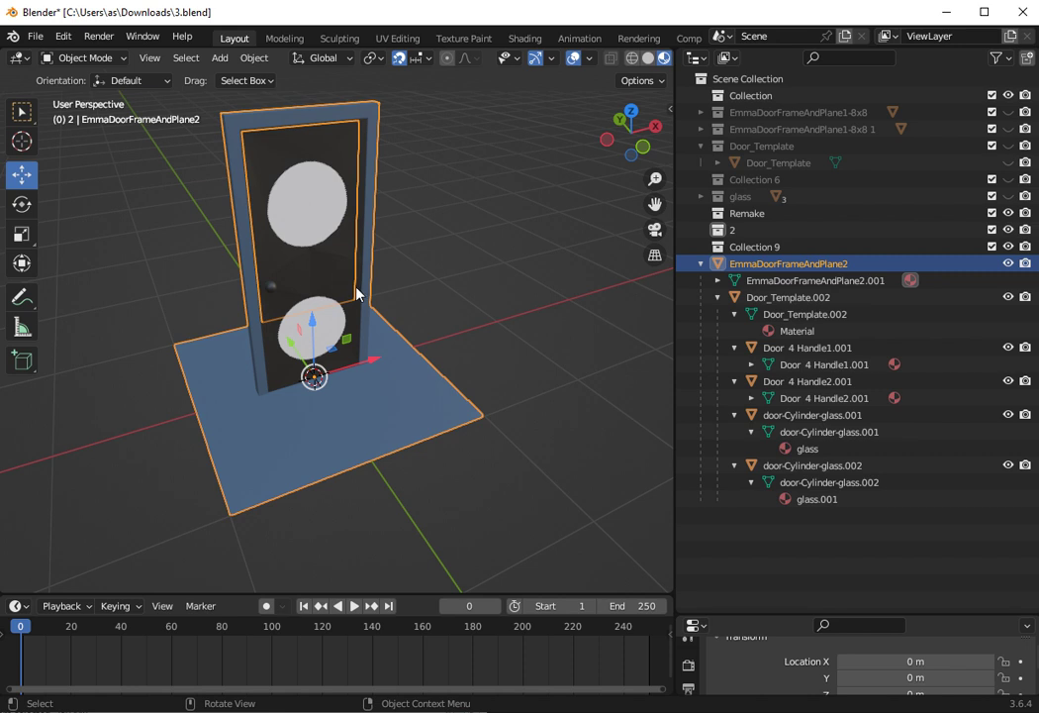
left_click(1009, 264)
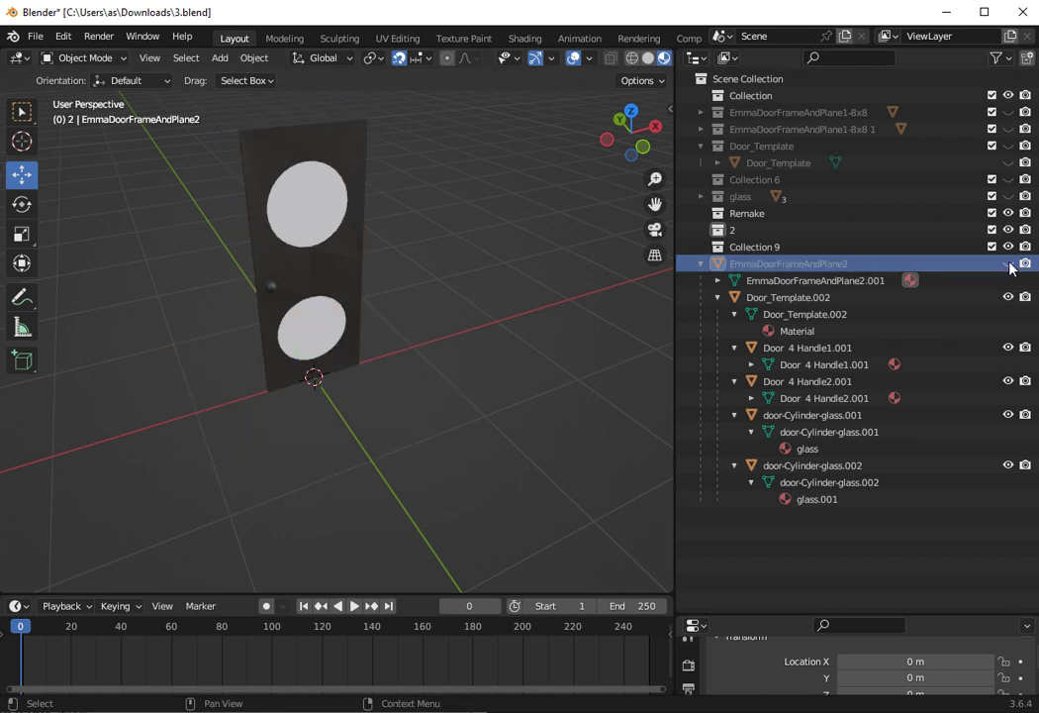
- Select the Door_Template.002 door panel and switch it to Edit Mode
left_click(350, 269)
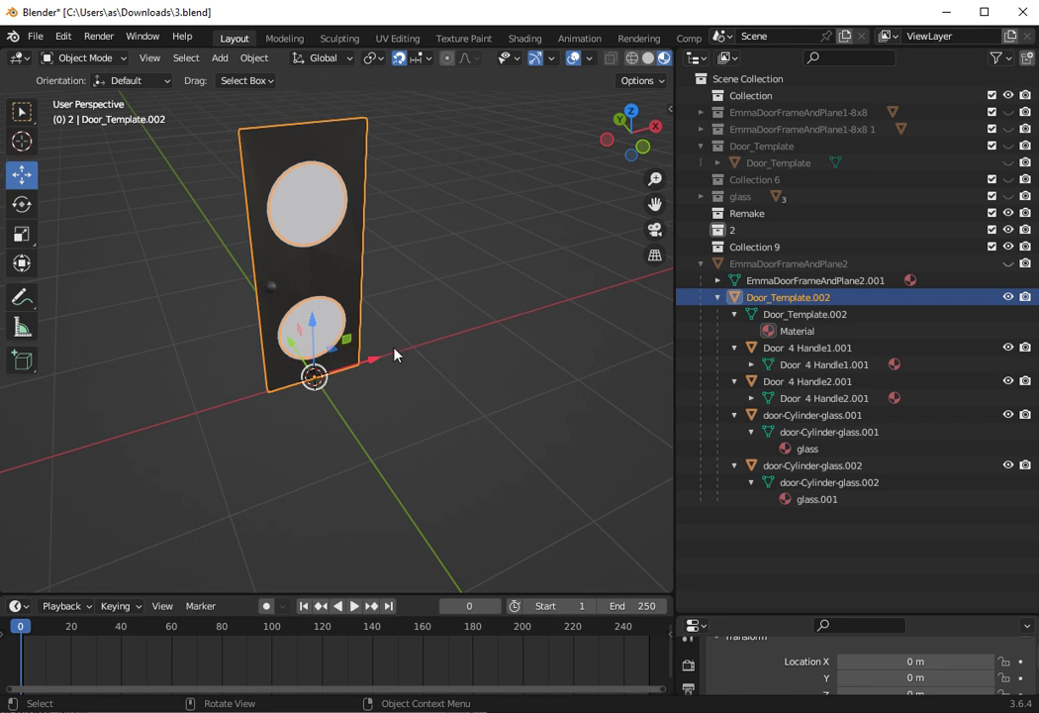
scroll(320, 385, "up", 3)
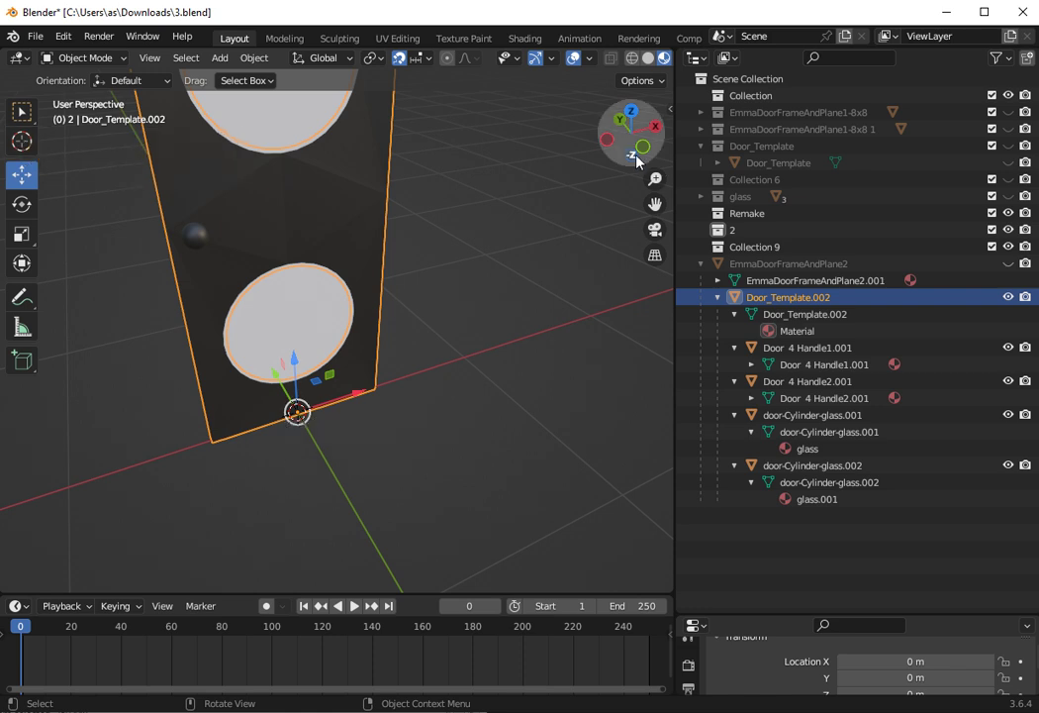
left_click_drag(630, 138, 622, 191)
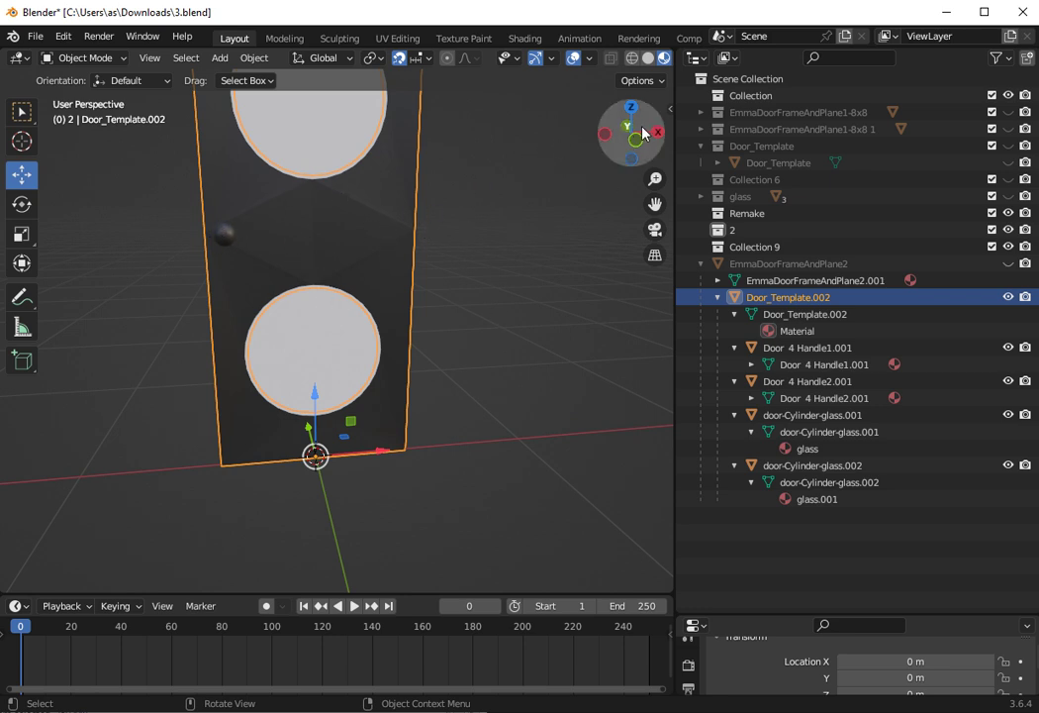
left_click_drag(630, 134, 645, 136)
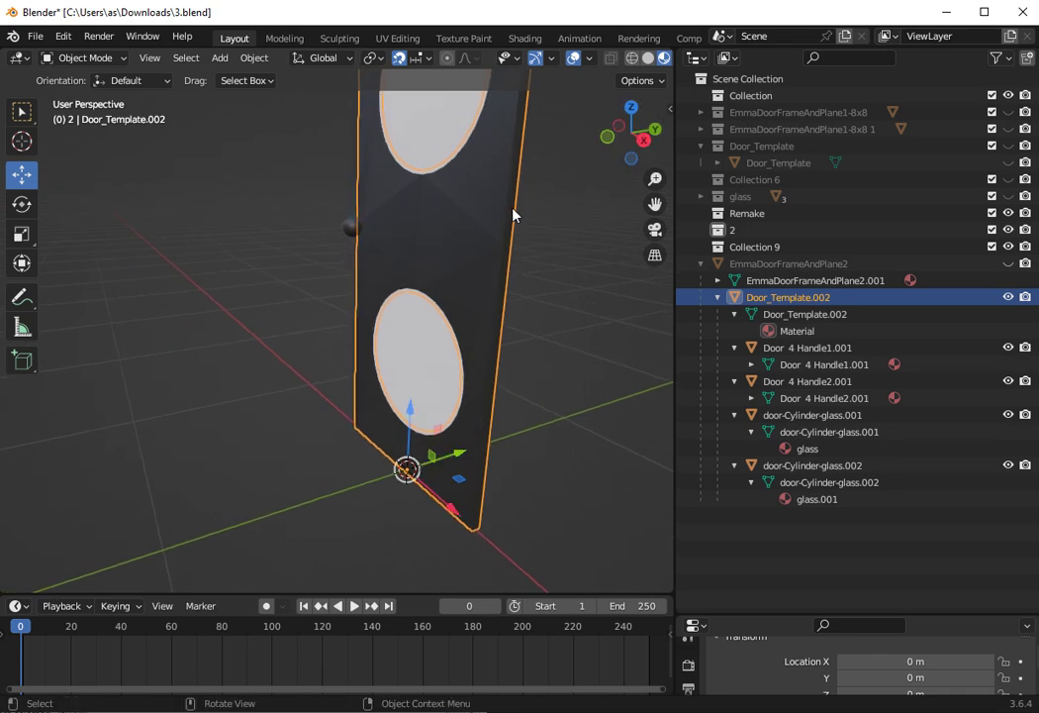
left_click(87, 58)
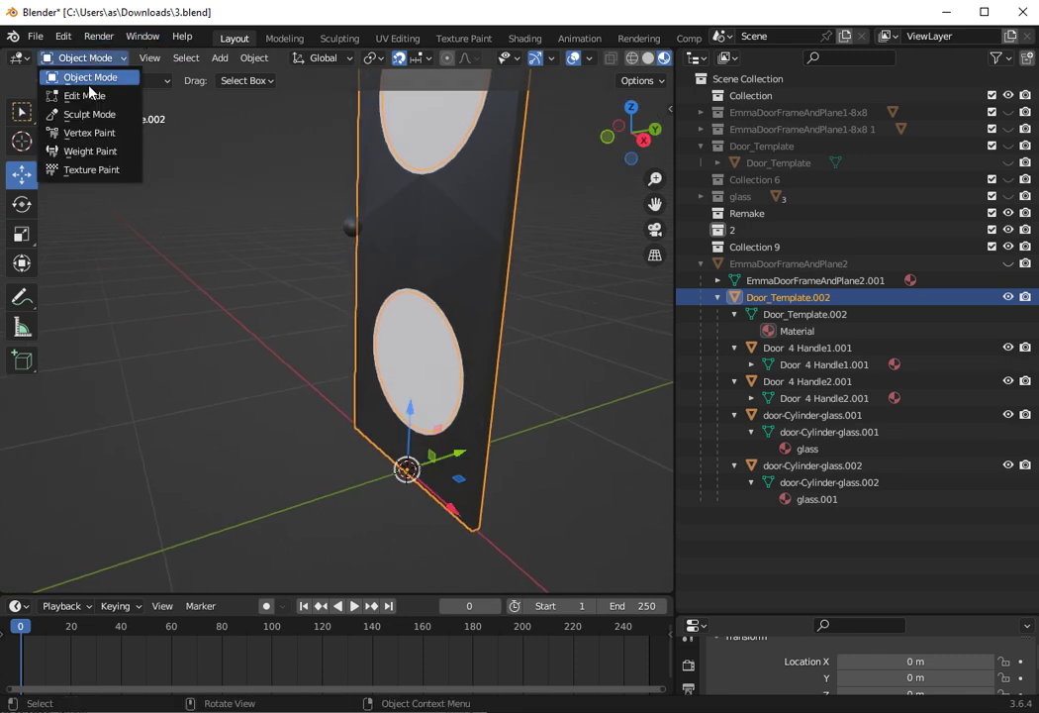
left_click(83, 92)
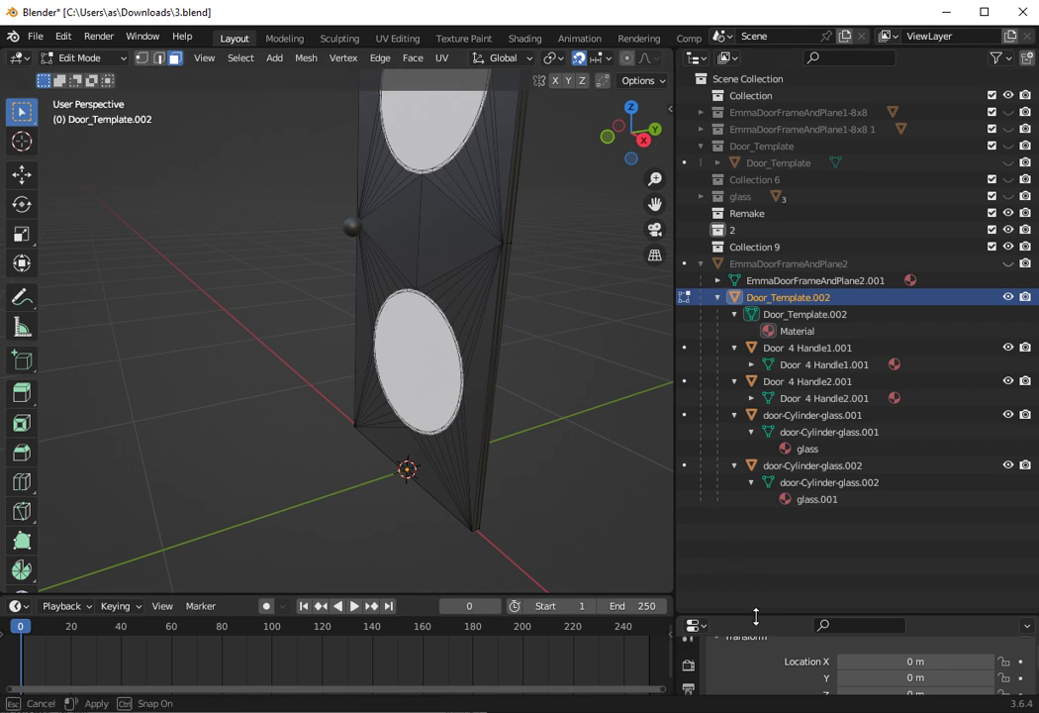
- Enlarge the Properties editor and select Door_Template.002 together with its two handles and two glass cylinders
left_click_drag(756, 616, 756, 407)
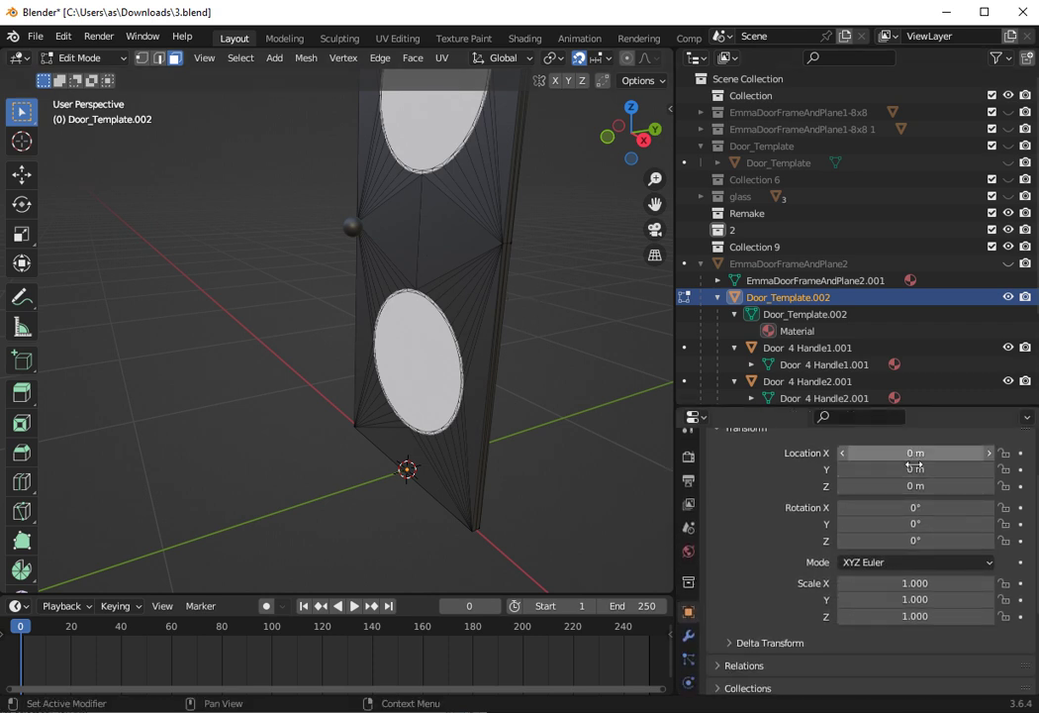
scroll(900, 342, "down", 4)
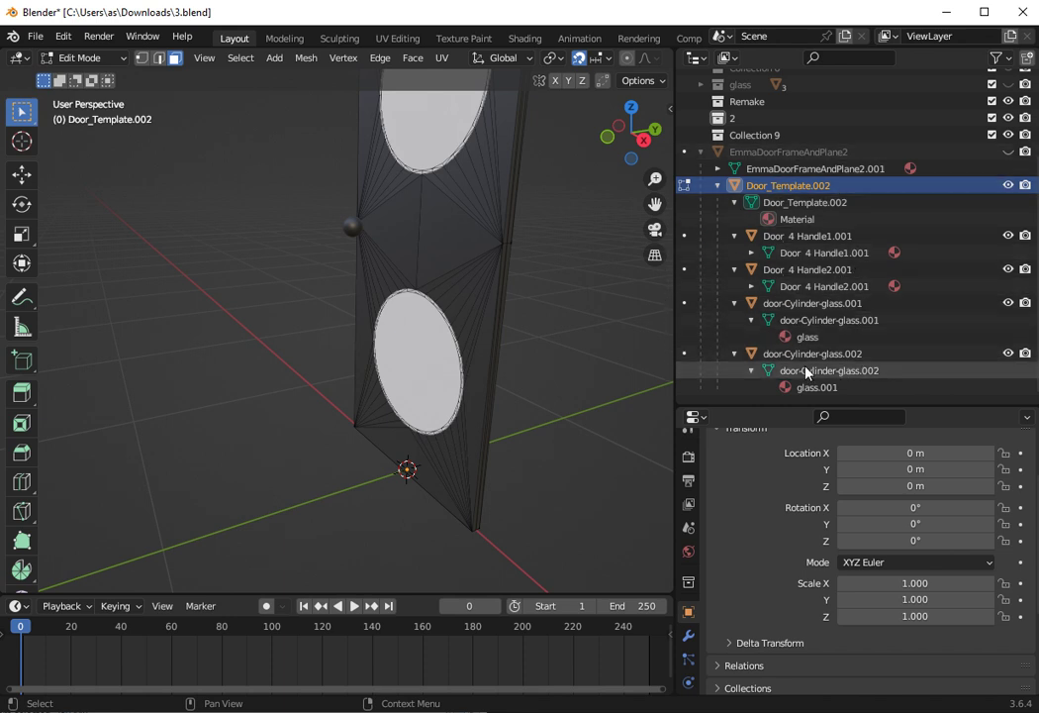
left_click_drag(724, 397, 853, 185)
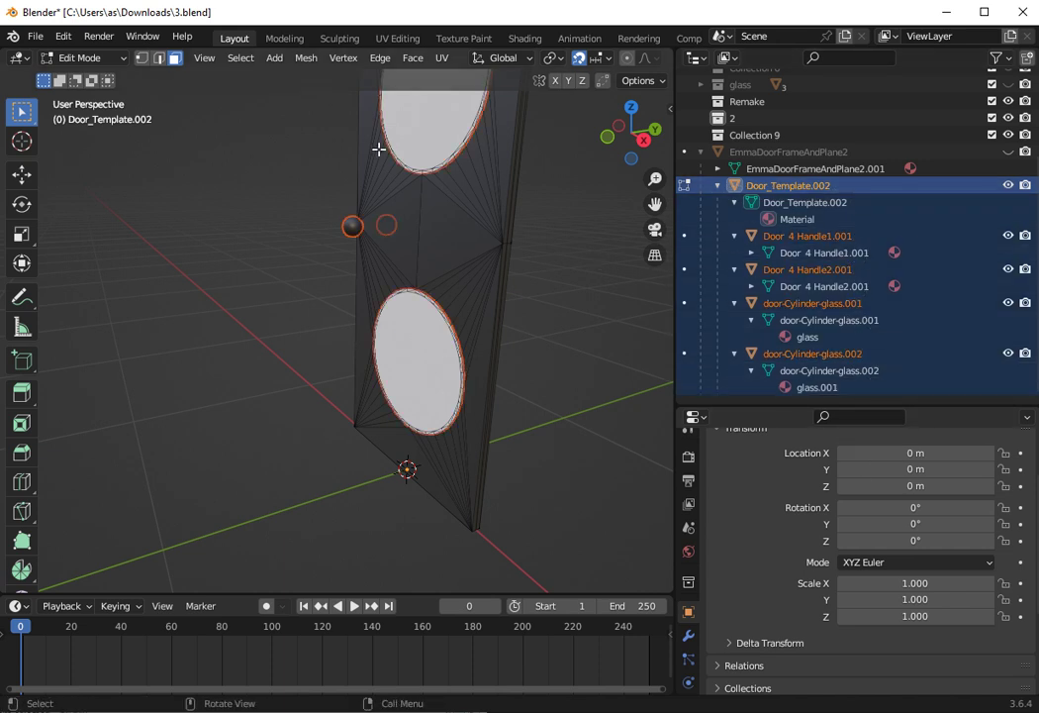
- Return to Object Mode and apply All Transforms to the selected door parts
left_click(78, 56)
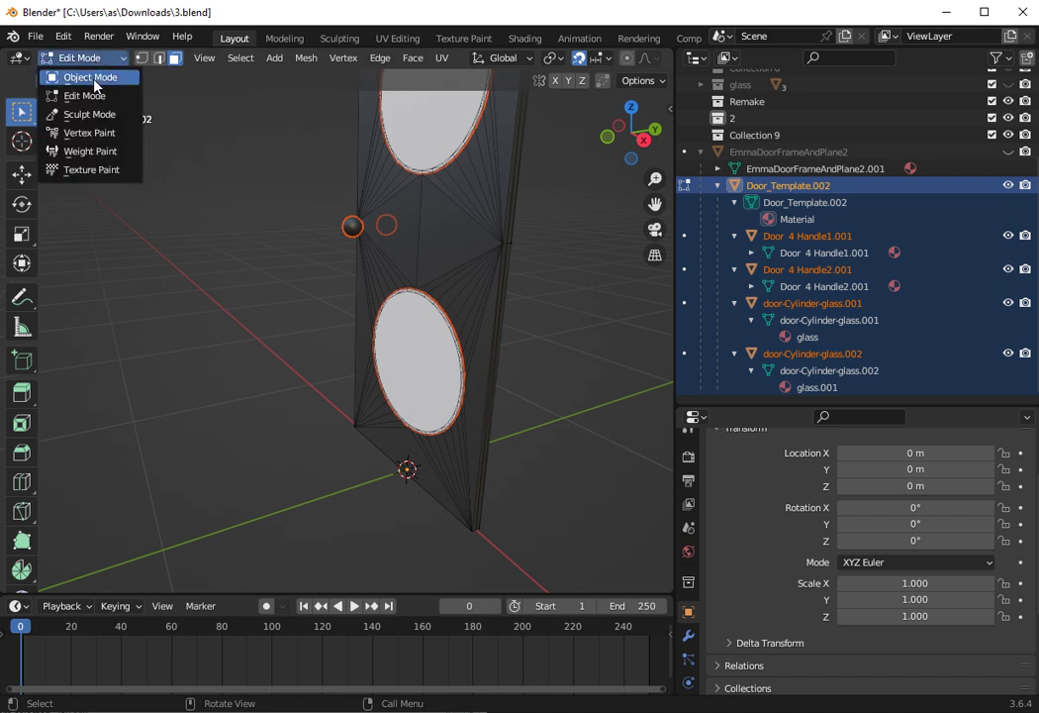
left_click(85, 78)
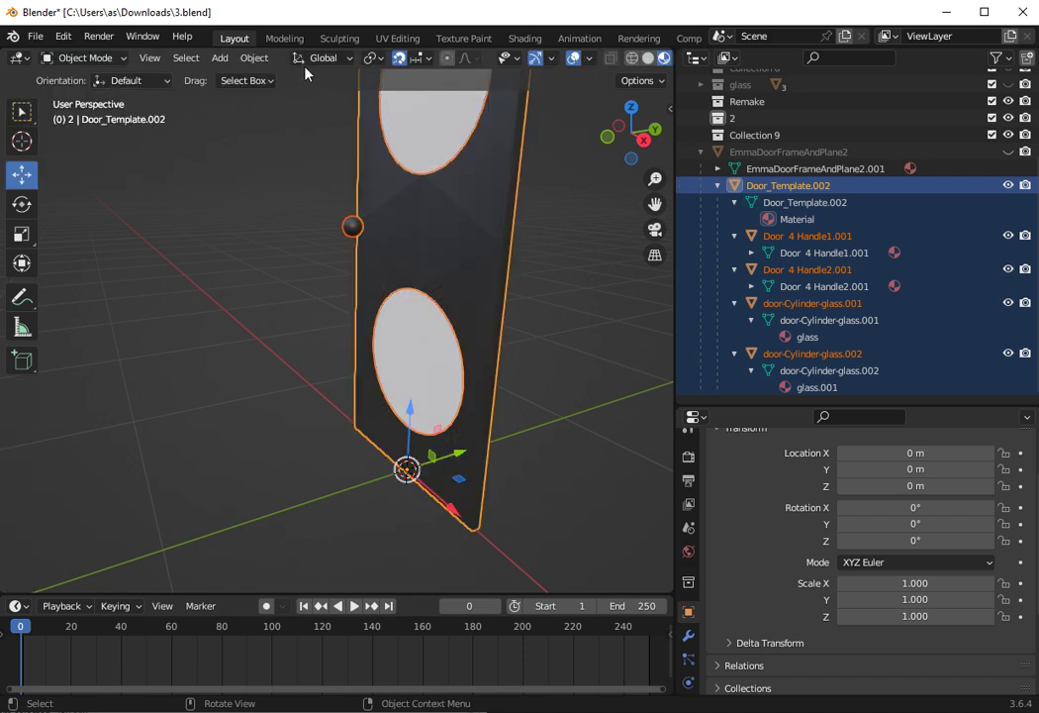
left_click(259, 60)
mouse_move(286, 148)
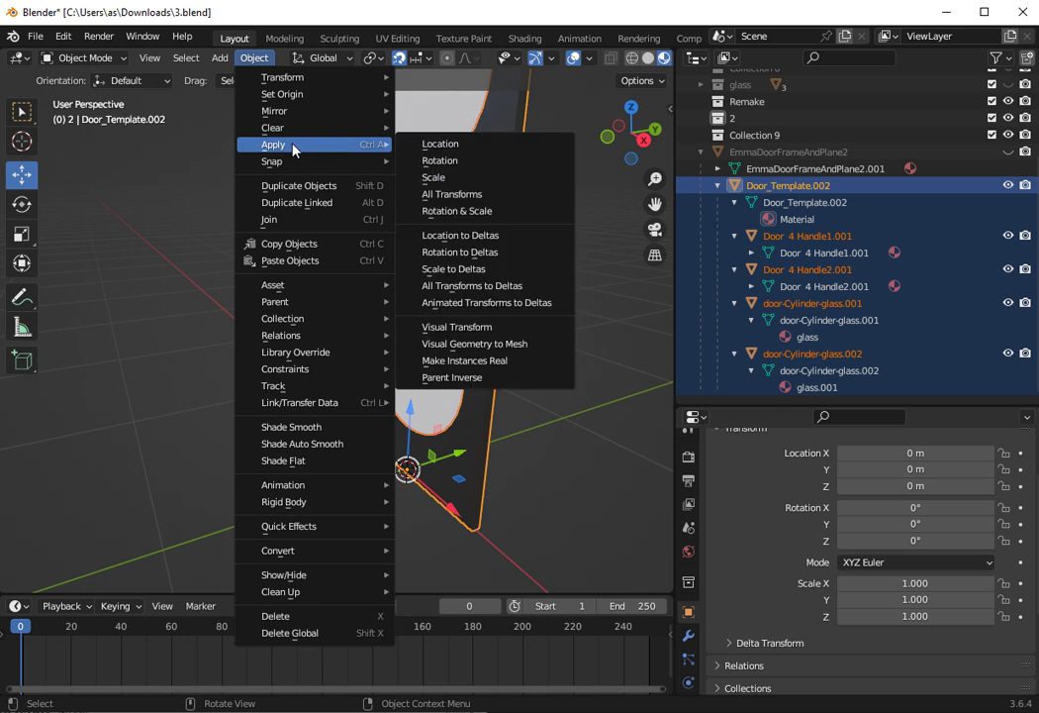
left_click(445, 195)
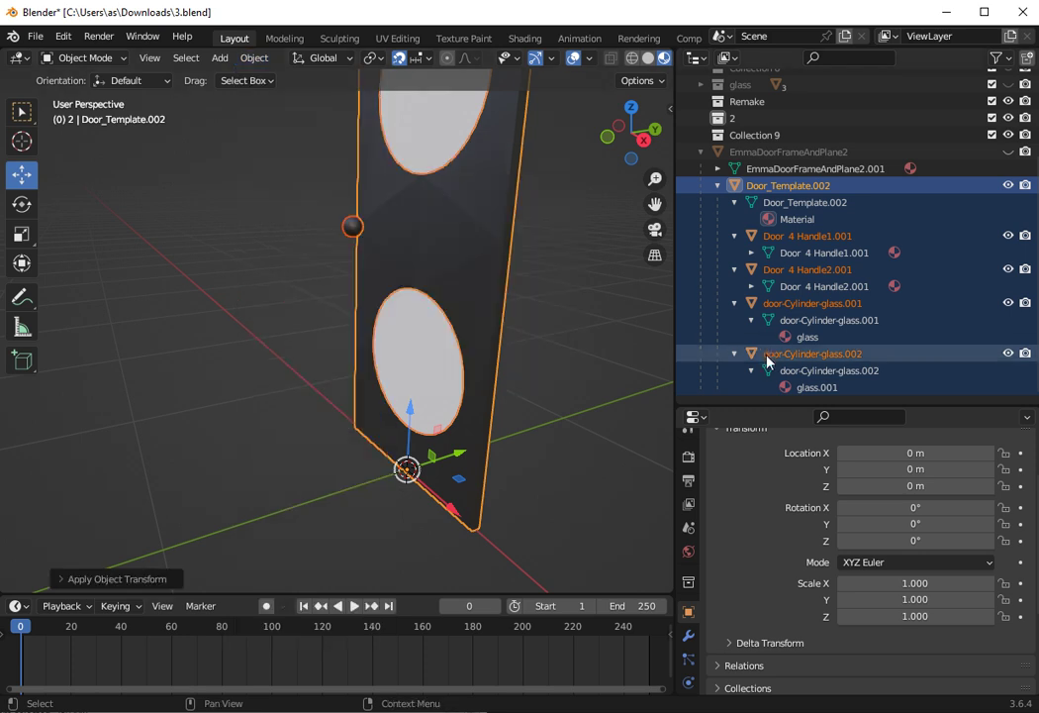
left_click(869, 562)
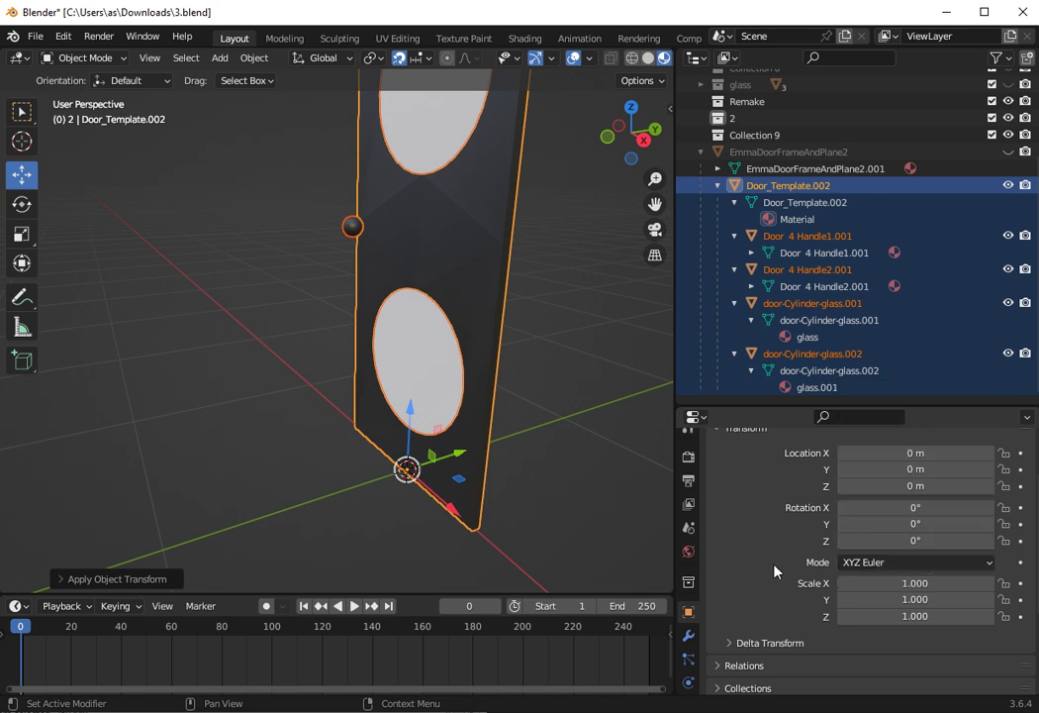
left_click(869, 561)
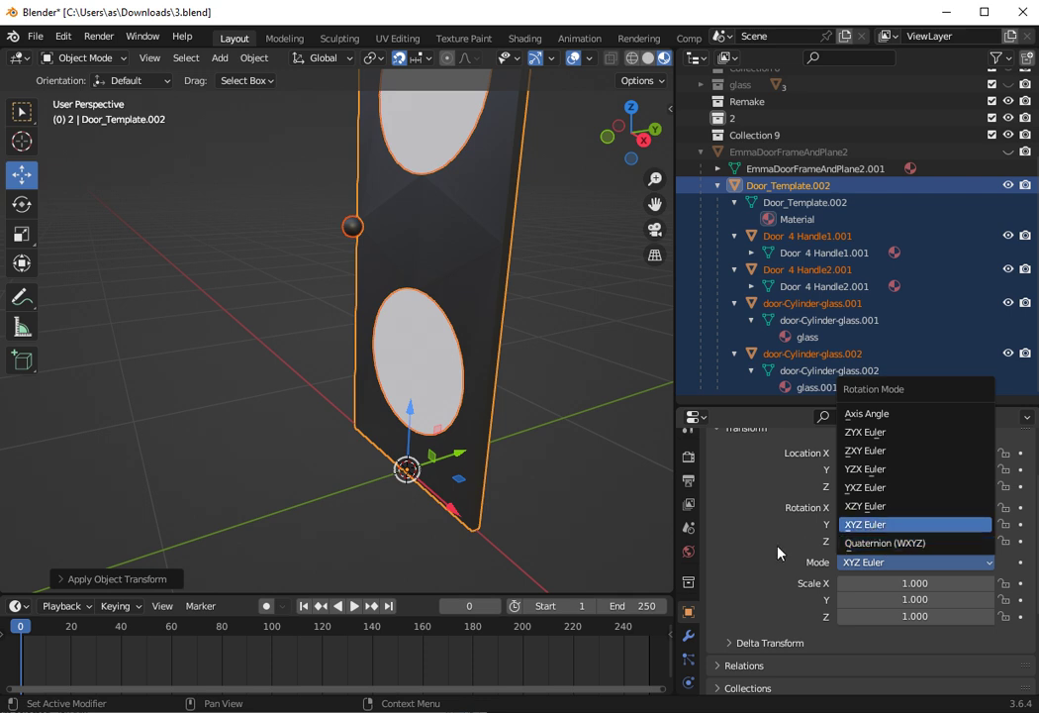
left_click(252, 62)
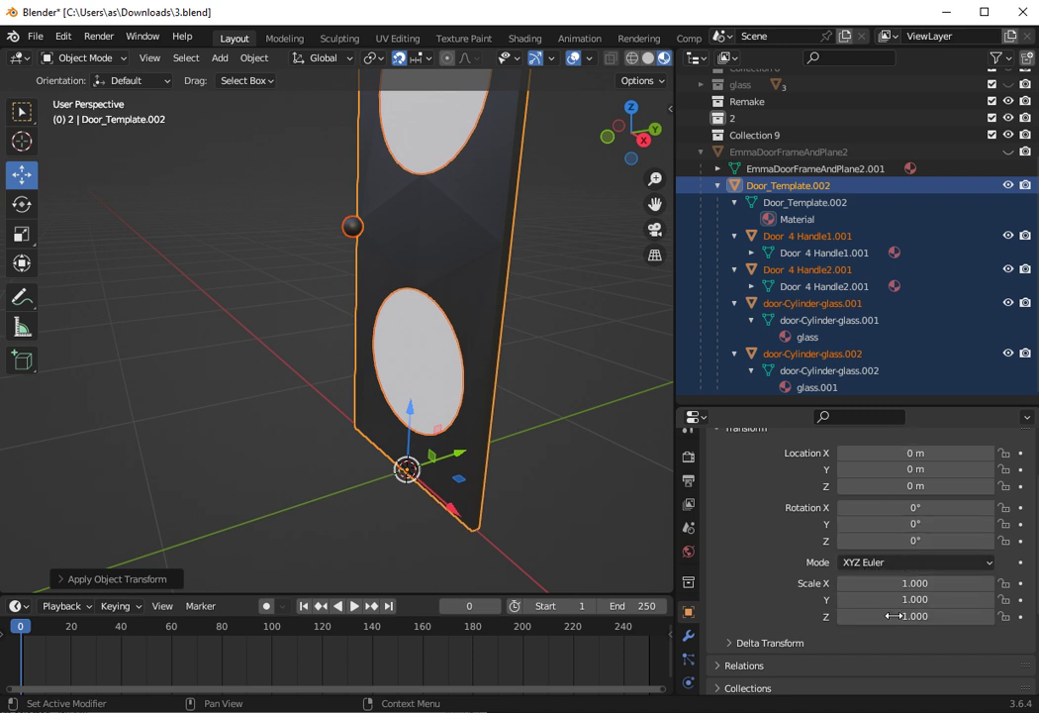
- Select only the Door_Template.002 door panel and enter Edit Mode
left_click_drag(630, 132, 530, 100)
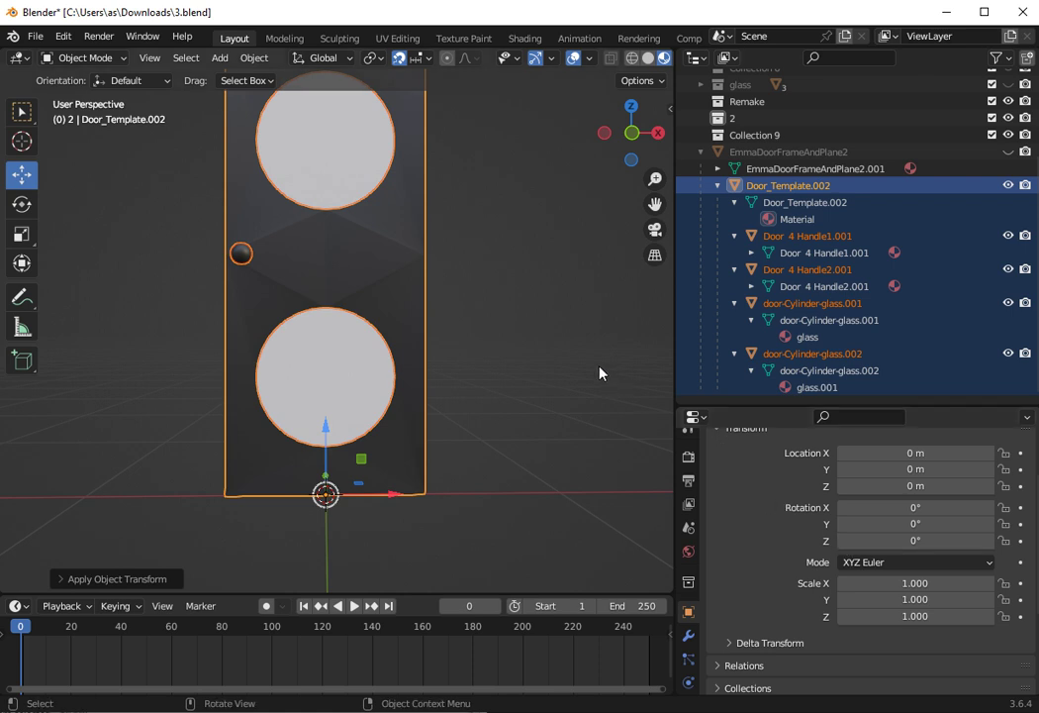
left_click(397, 255)
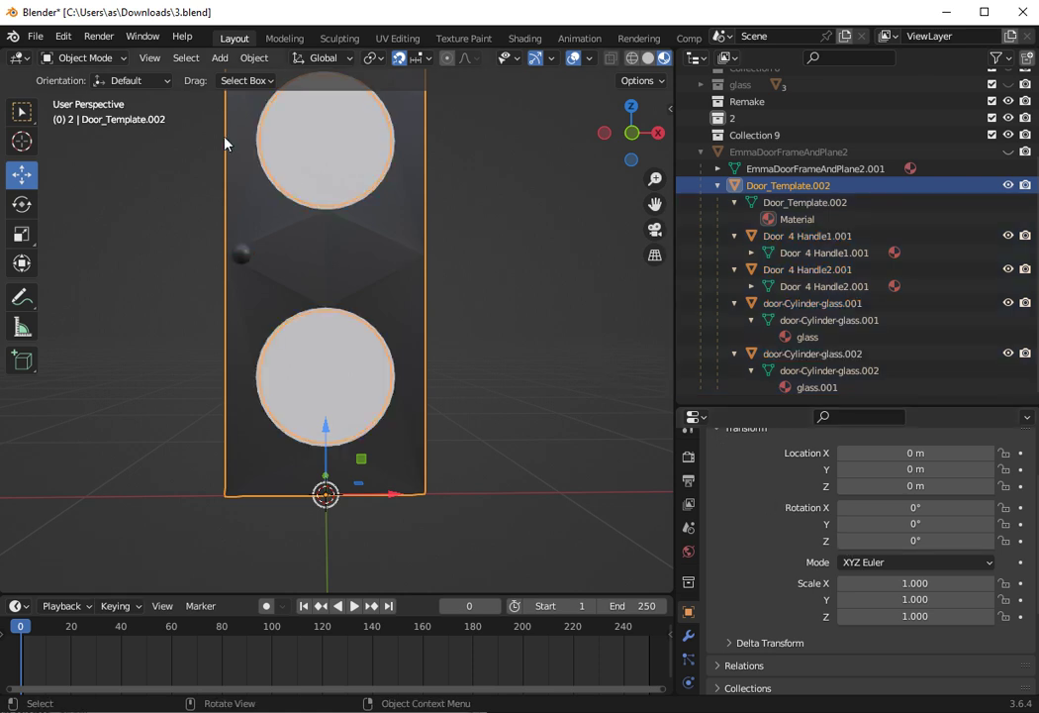
left_click(254, 58)
left_click(71, 57)
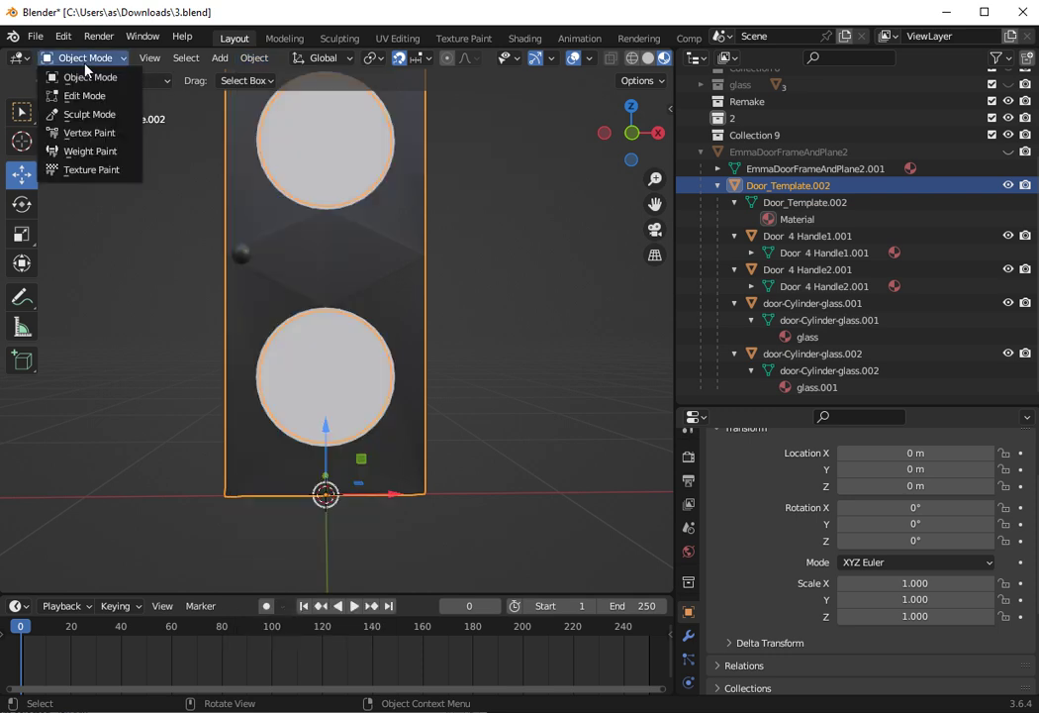
left_click(85, 95)
- Examine the door panel's mesh from the front, the back and the side edge, including the area between the handles
left_click_drag(631, 133, 554, 193)
scroll(554, 193, "up", 3)
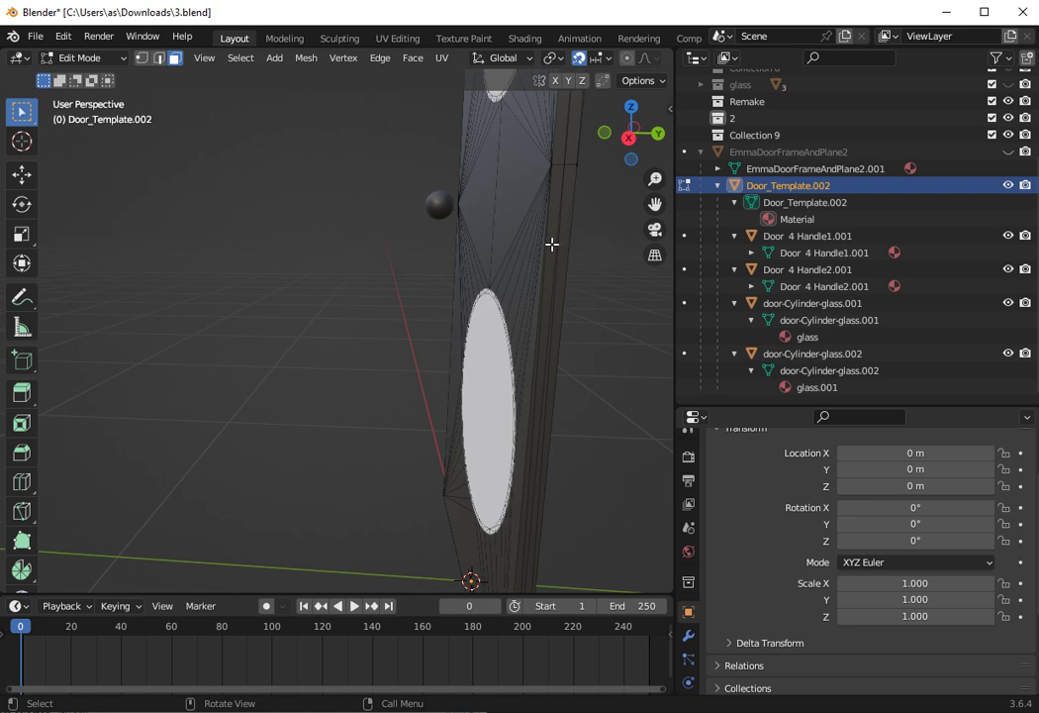
left_click_drag(621, 148, 378, 196)
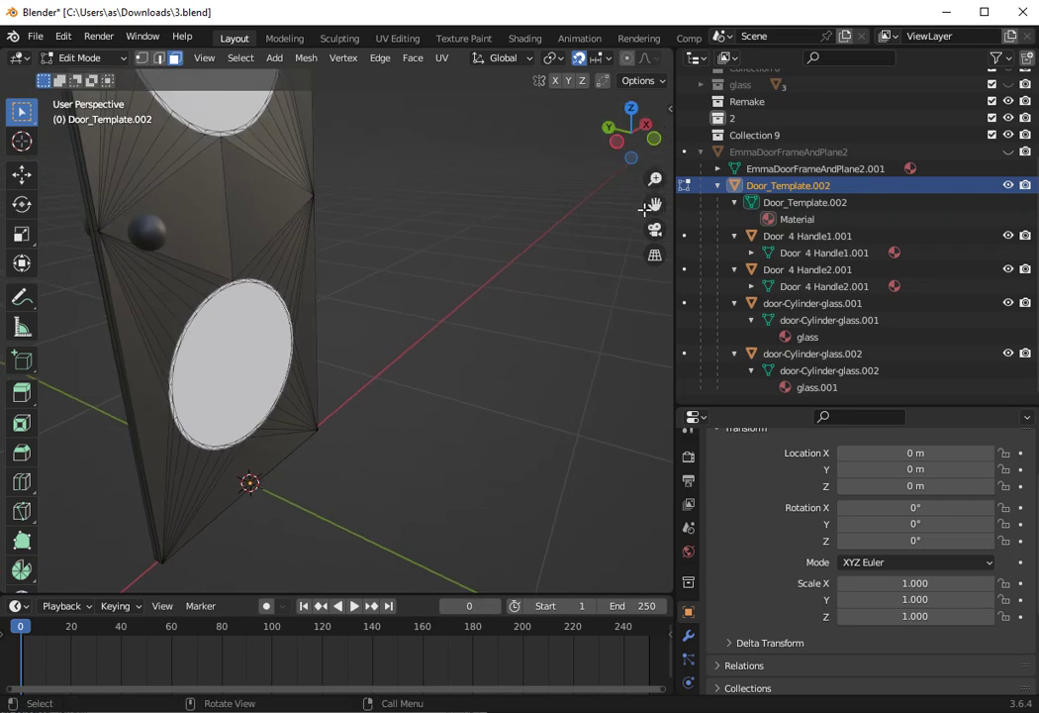
left_click_drag(654, 203, 693, 211)
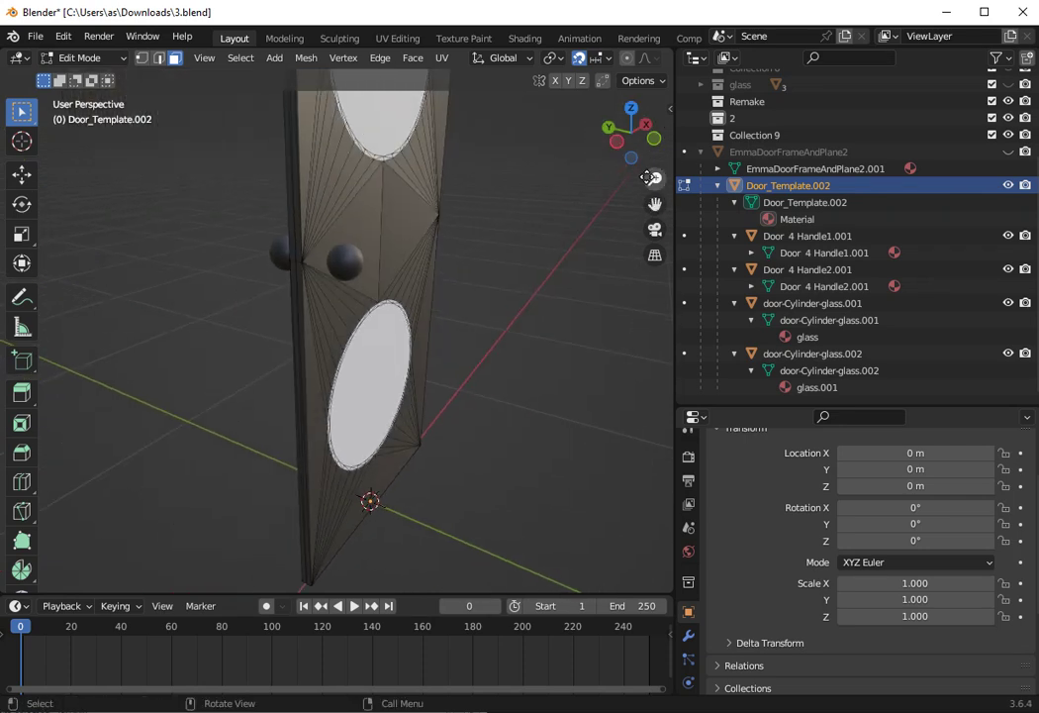
left_click_drag(631, 132, 390, 228)
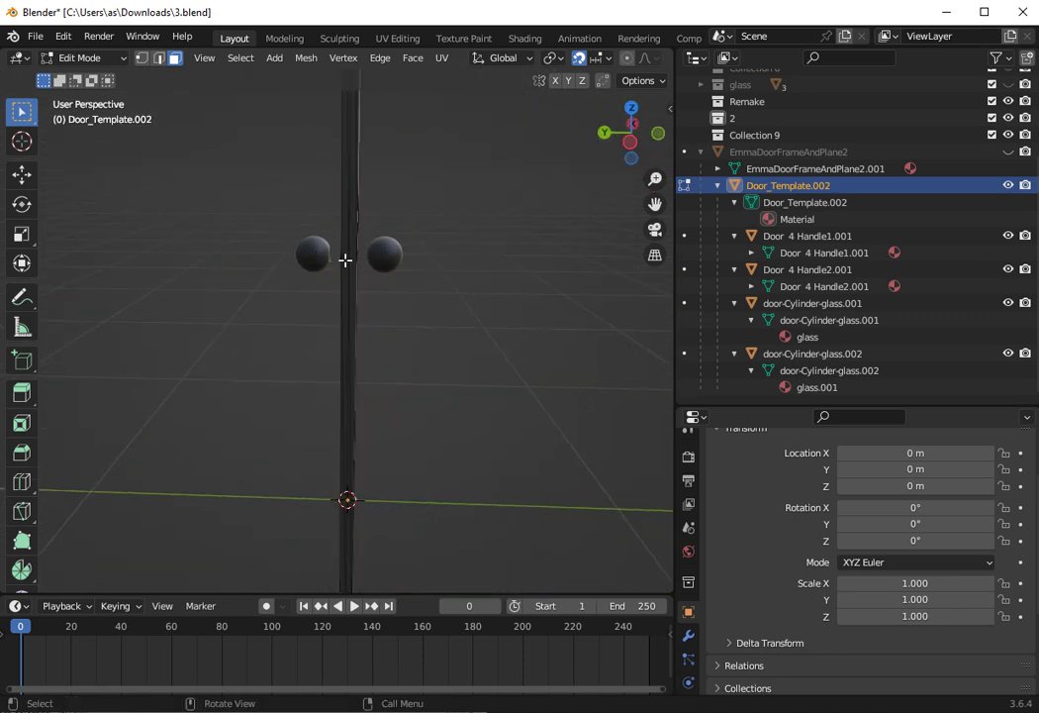
scroll(345, 261, "up", 3)
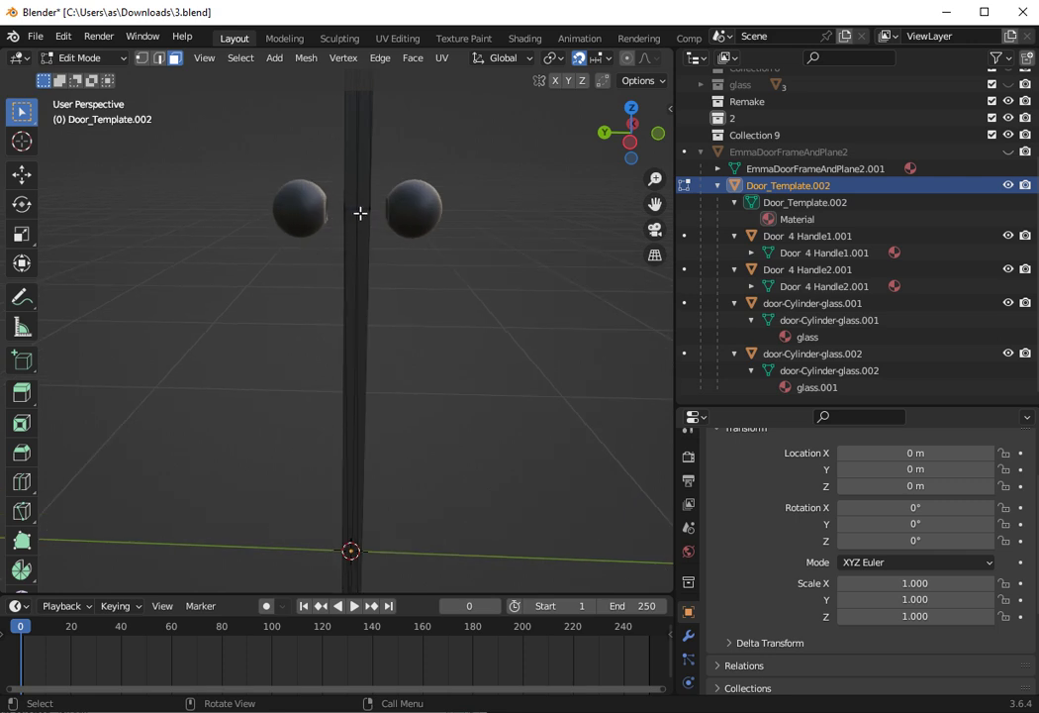
left_click_drag(622, 141, 421, 166)
scroll(421, 166, "down", 5)
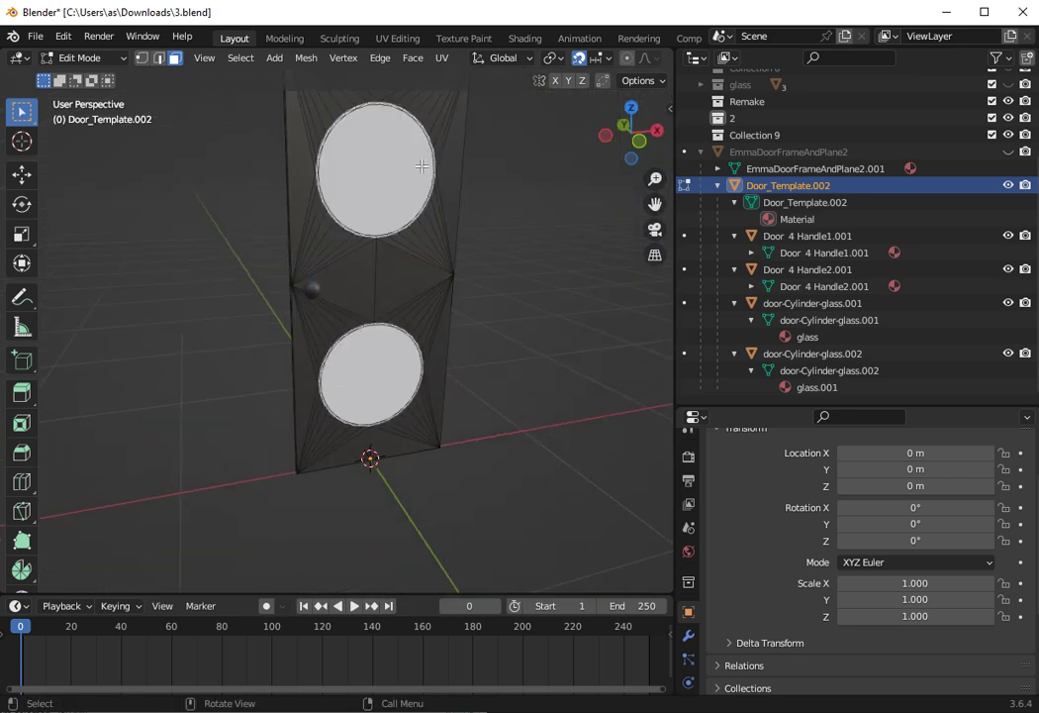
scroll(442, 144, "up", 2)
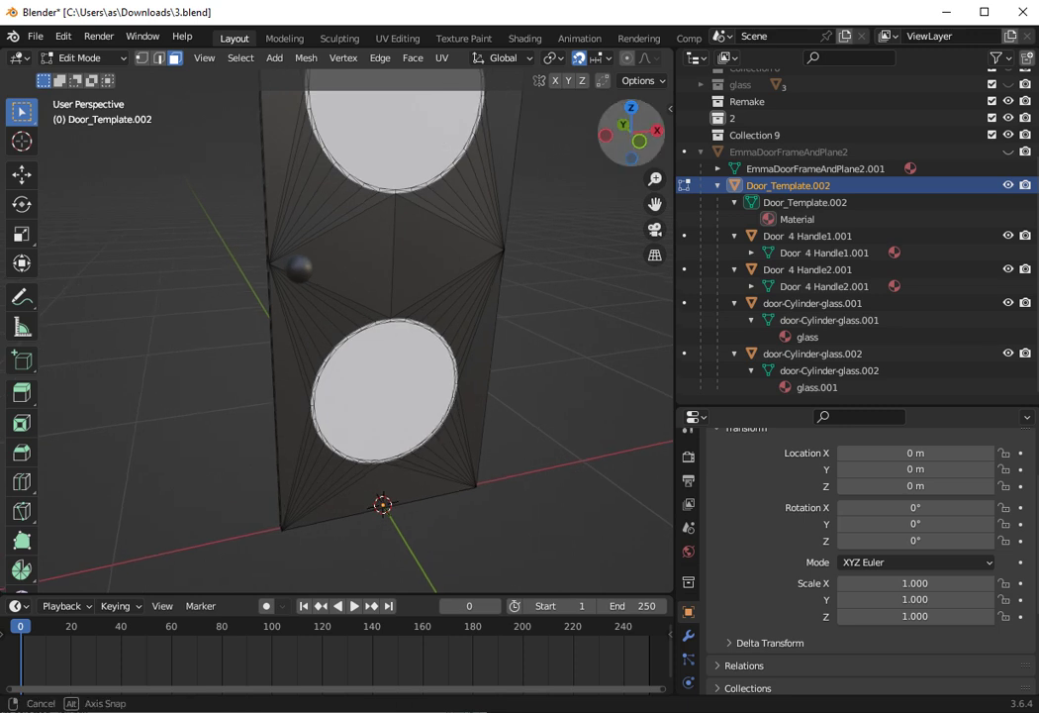
left_click_drag(616, 134, 555, 221)
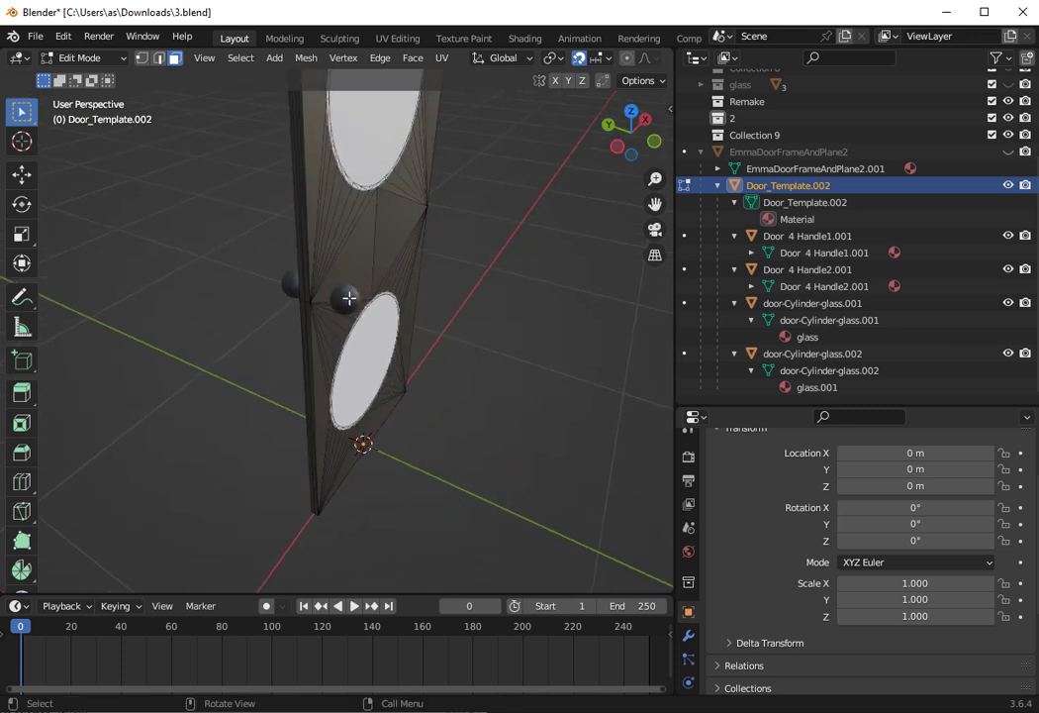
left_click(655, 143)
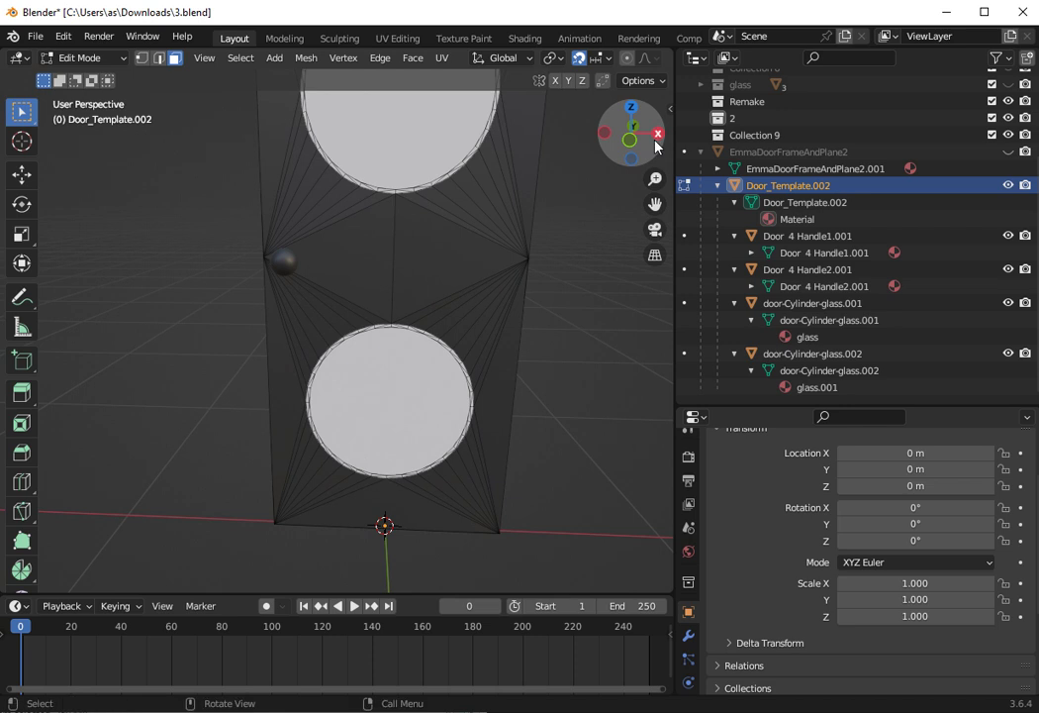
scroll(521, 210, "down", 2)
scroll(522, 210, "up", 1)
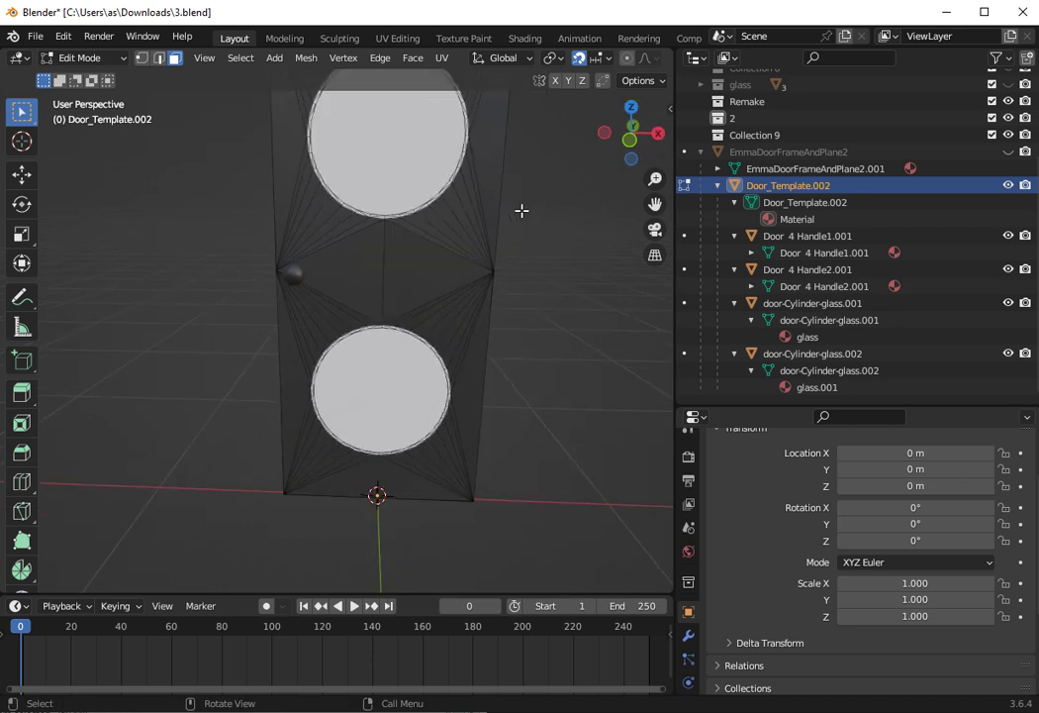
scroll(521, 210, "down", 1)
left_click_drag(654, 204, 616, 256)
mouse_move(631, 137)
left_mouse_down()
mouse_move(651, 153)
mouse_move(621, 151)
left_mouse_up()
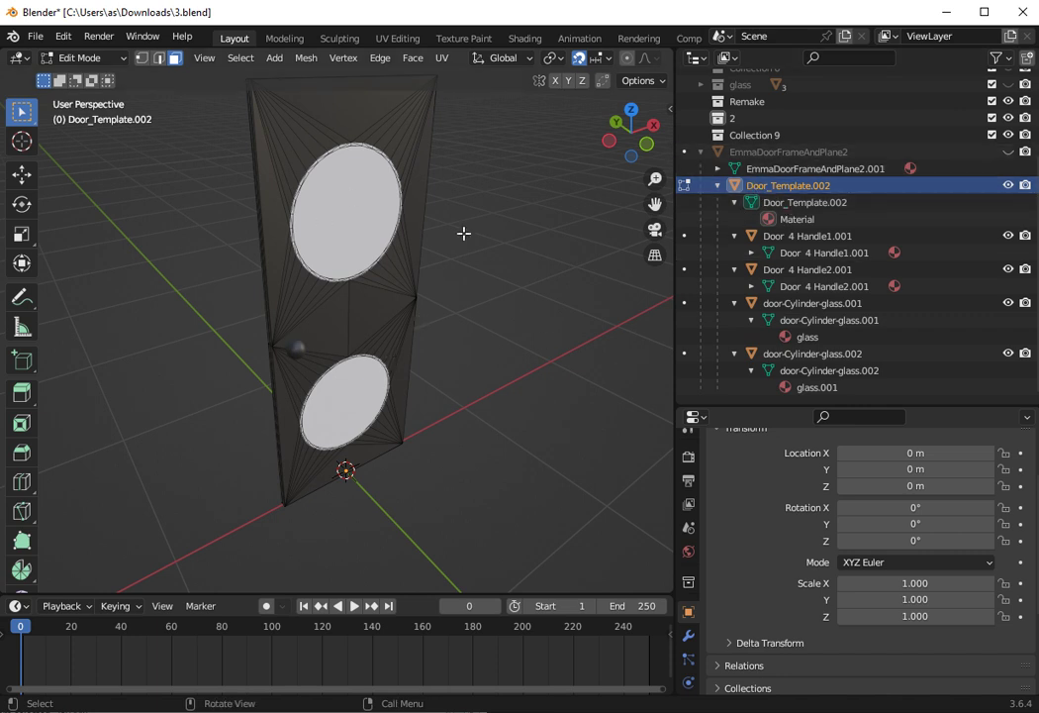
left_click_drag(648, 150, 378, 303)
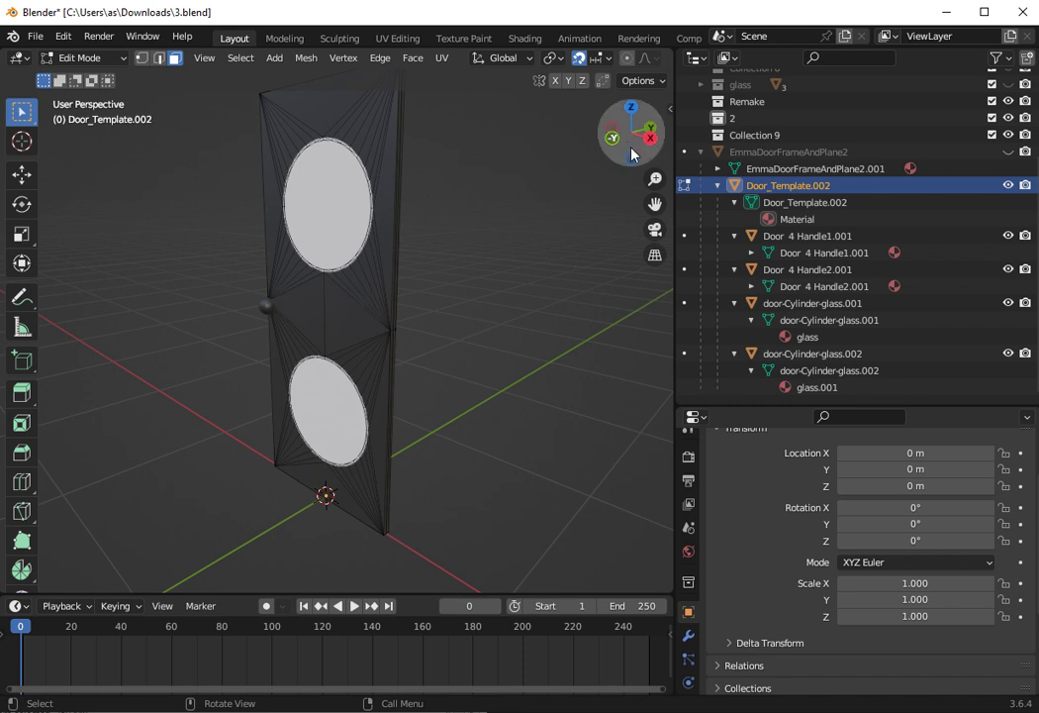
- Switch the door mesh to vertex selection and select the middle vertex on its handle-side thin edge
left_click_drag(627, 135, 642, 136)
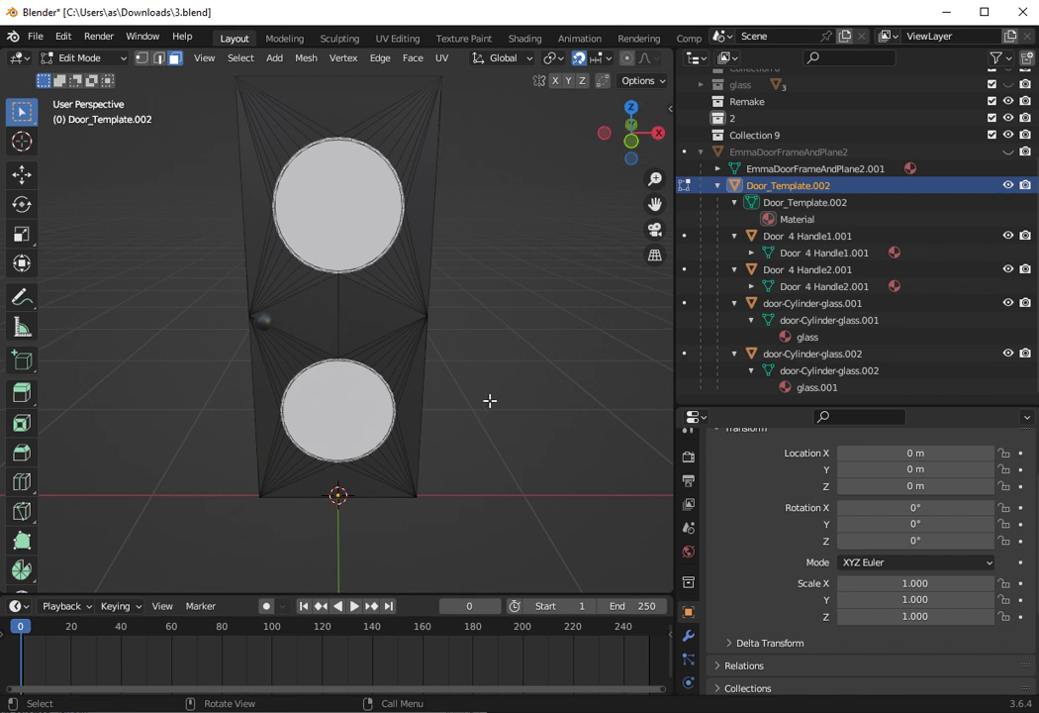
left_click_drag(607, 135, 621, 136)
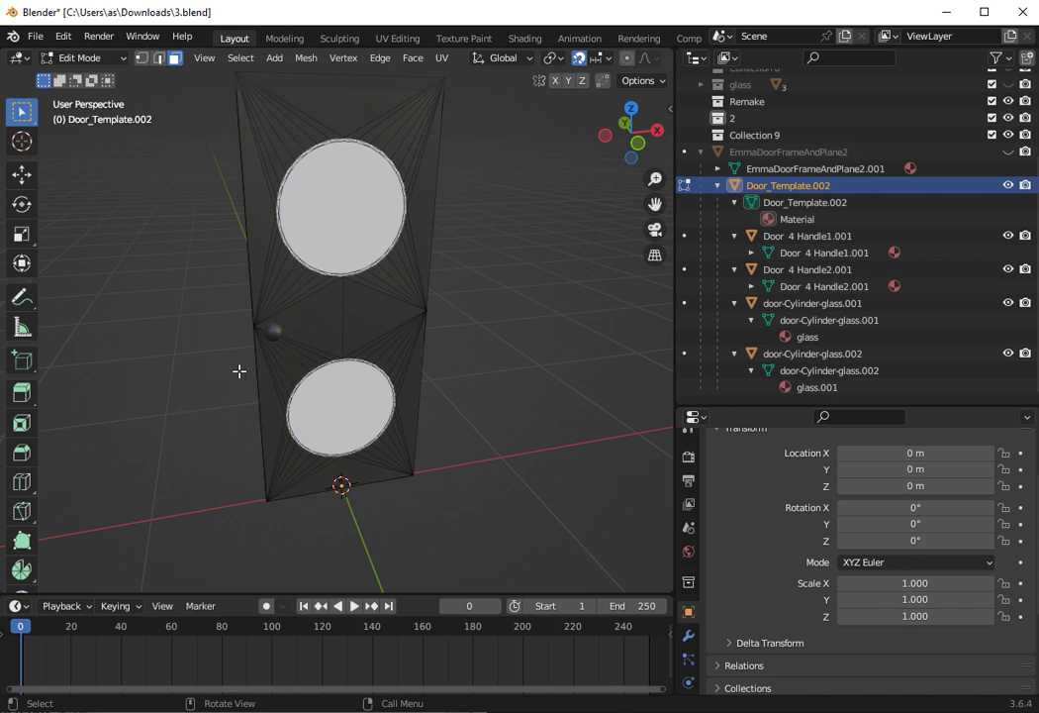
left_click_drag(623, 134, 634, 135)
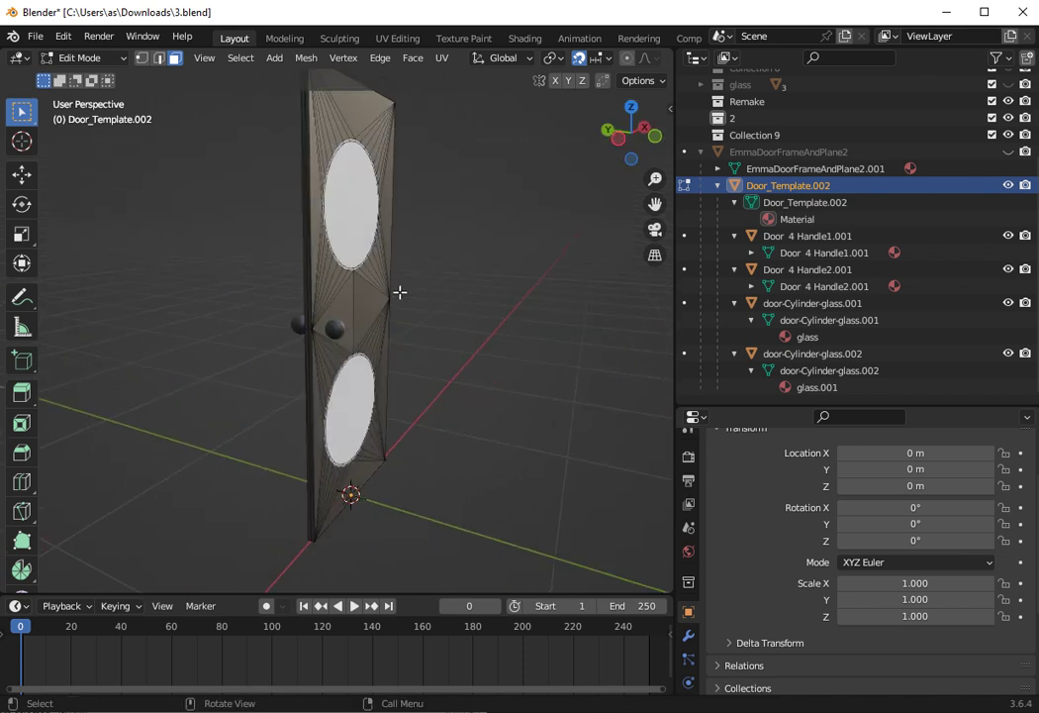
scroll(339, 323, "up", 6)
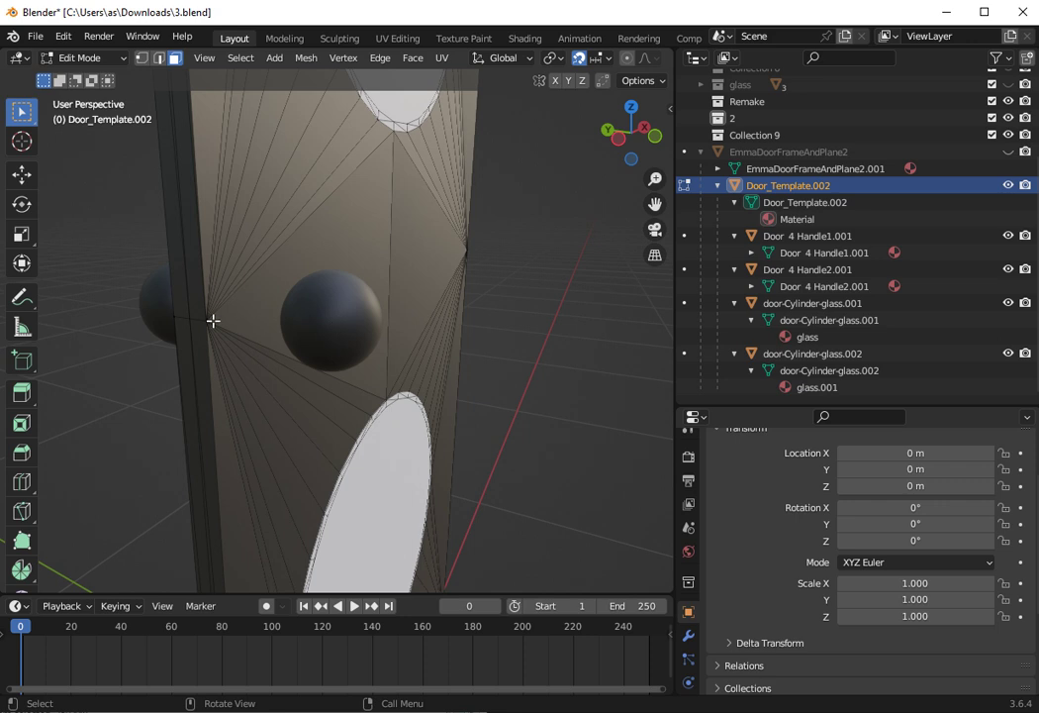
left_click(141, 57)
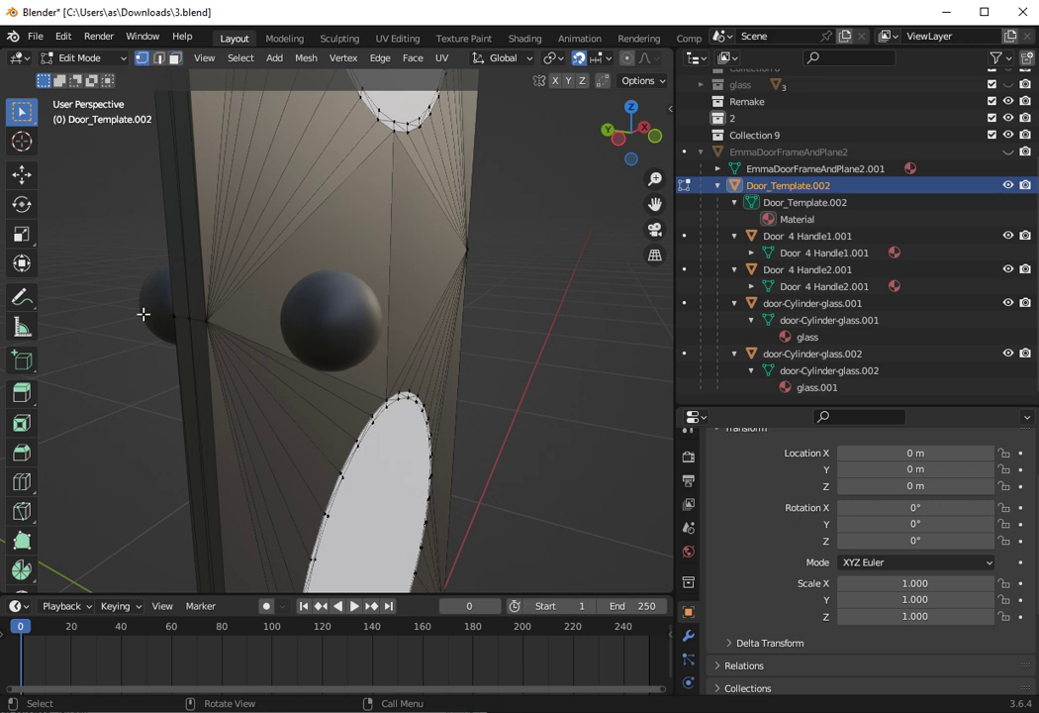
left_click(188, 318)
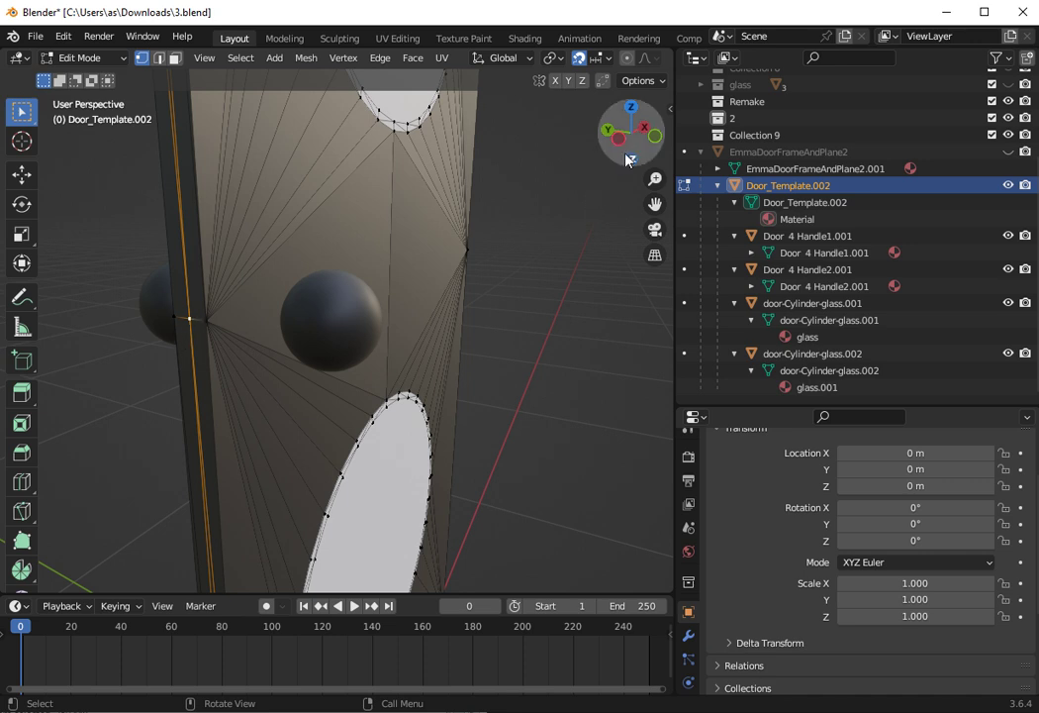
- Select the middle vertex on the door's thin edge opposite the handles and snap the 3D cursor to it with Cursor to Active
left_click_drag(641, 153, 626, 176)
middle_click_drag(501, 202, 501, 203)
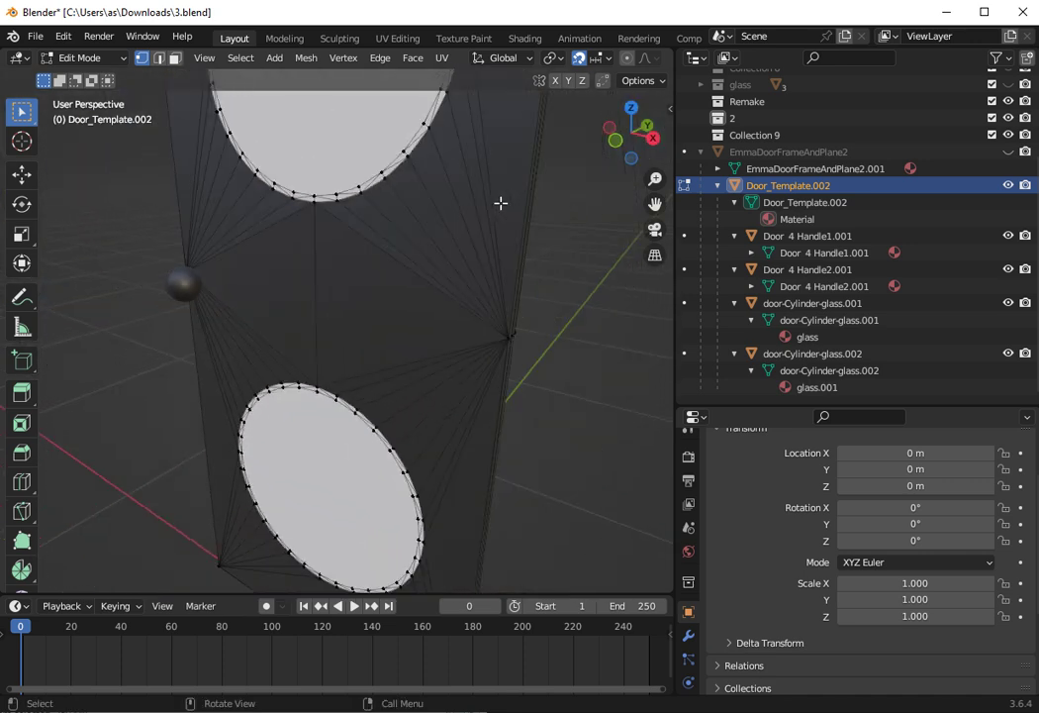
left_click_drag(622, 131, 559, 227)
scroll(560, 228, "up", 1)
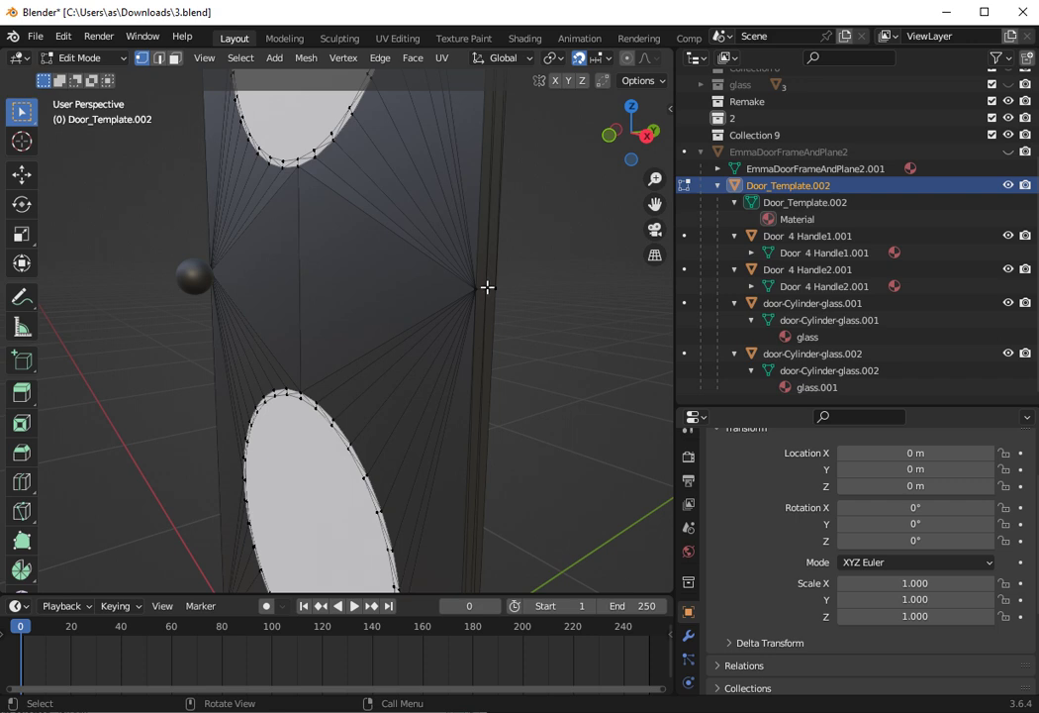
left_click(487, 287)
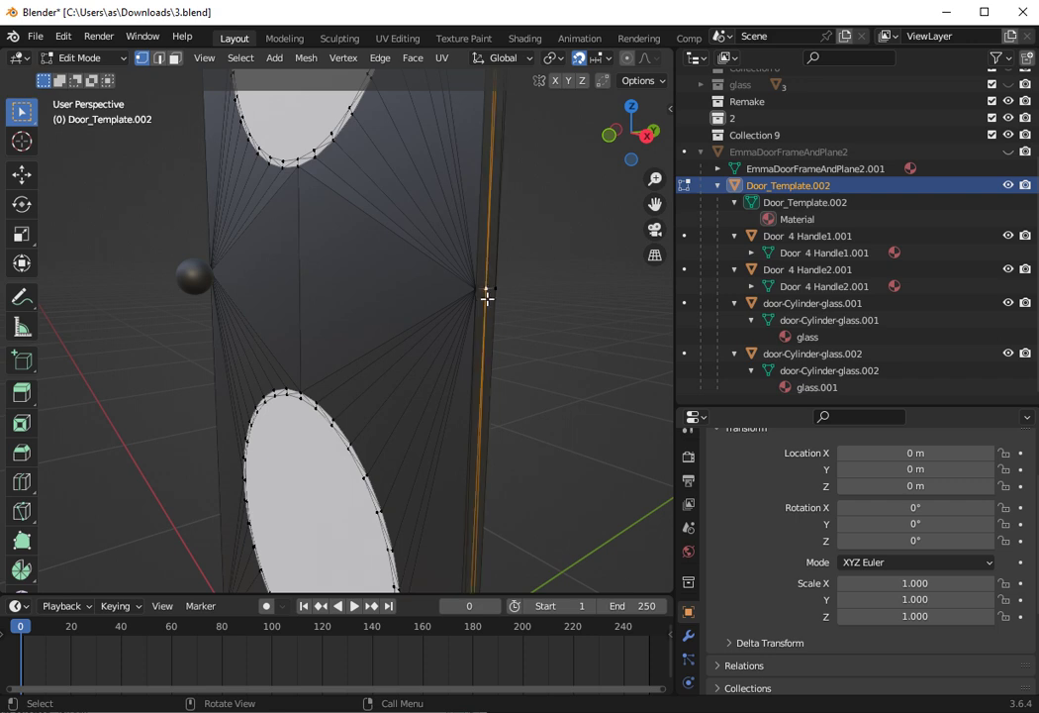
right_click(487, 297)
right_click(487, 299)
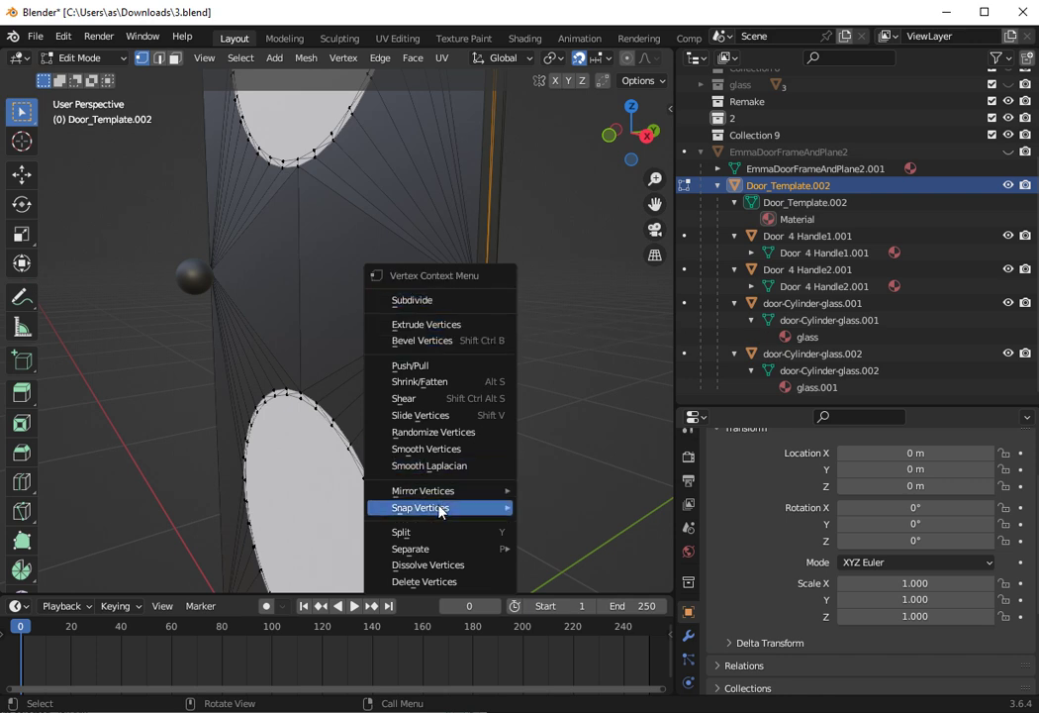
mouse_move(442, 510)
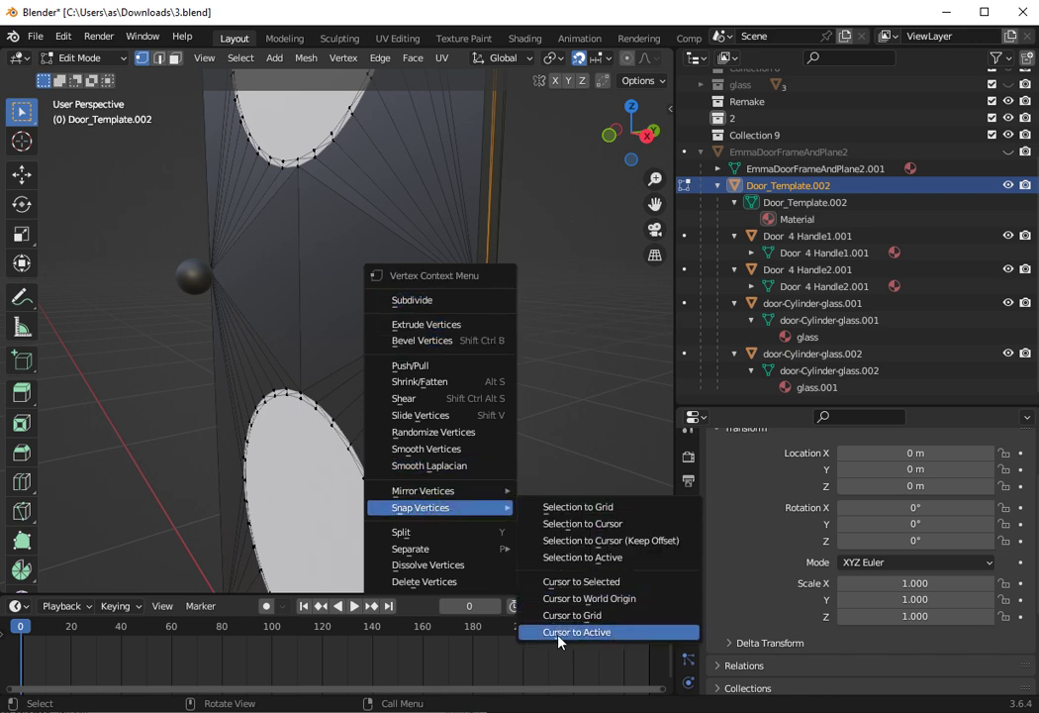
left_click(597, 633)
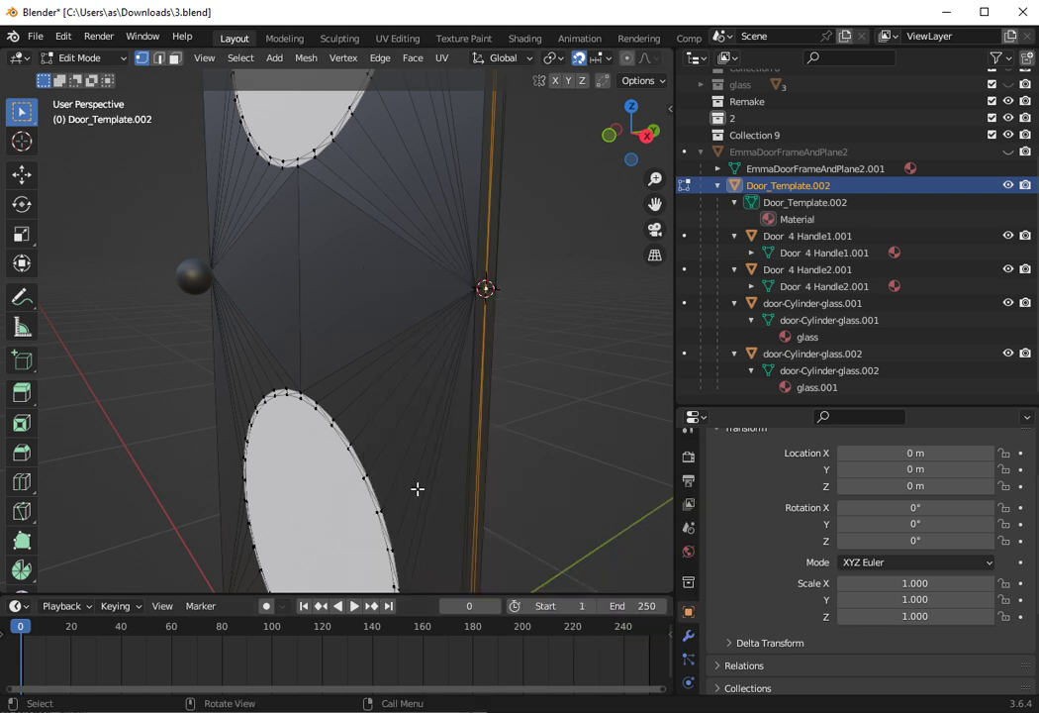
- Return to Object Mode and set the origin of Door_Template.002 to the 3D cursor
scroll(408, 506, "down", 2)
mouse_move(424, 308)
middle_mouse_down()
mouse_move(399, 307)
mouse_move(430, 309)
middle_mouse_up()
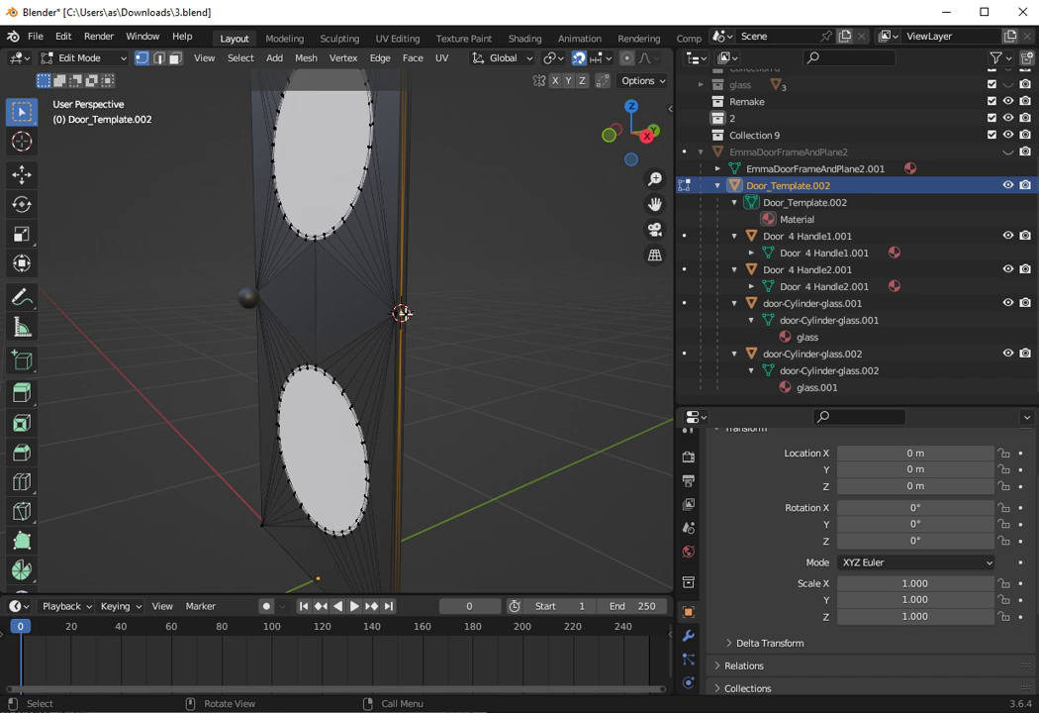
middle_click_drag(399, 311, 515, 320)
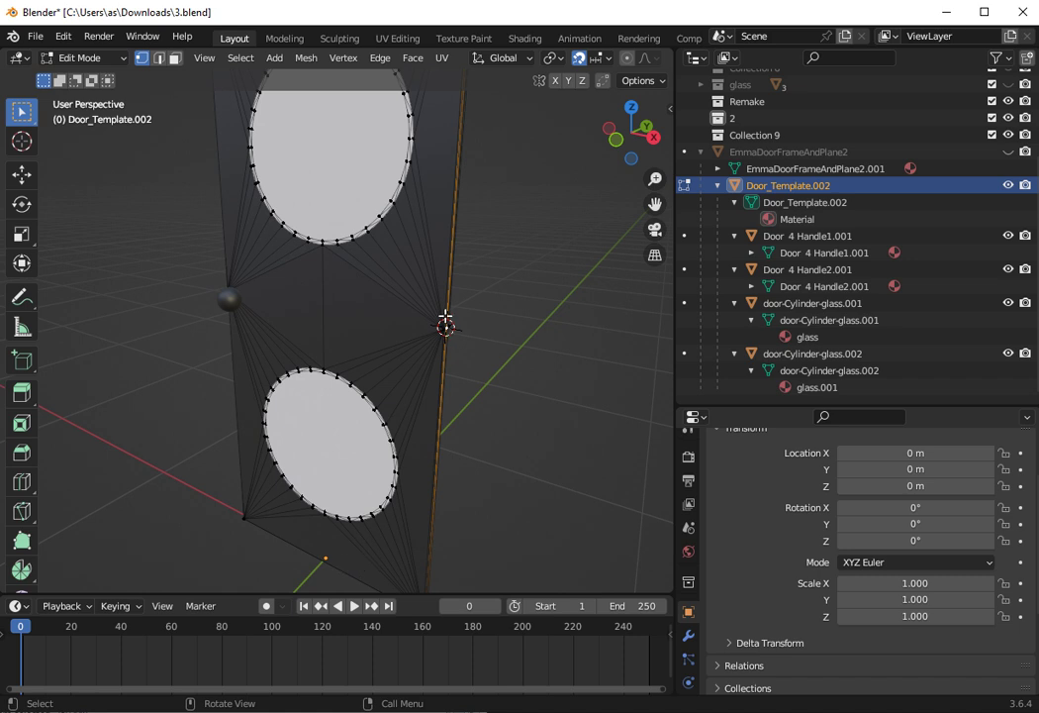
left_click(84, 57)
left_click(89, 77)
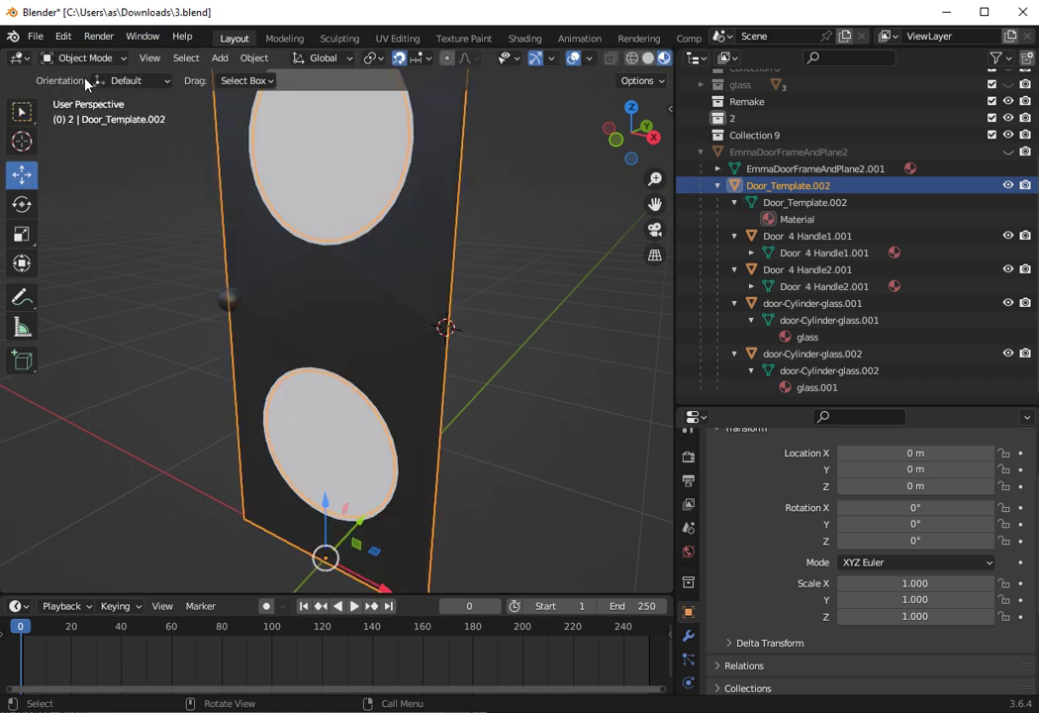
left_click(255, 55)
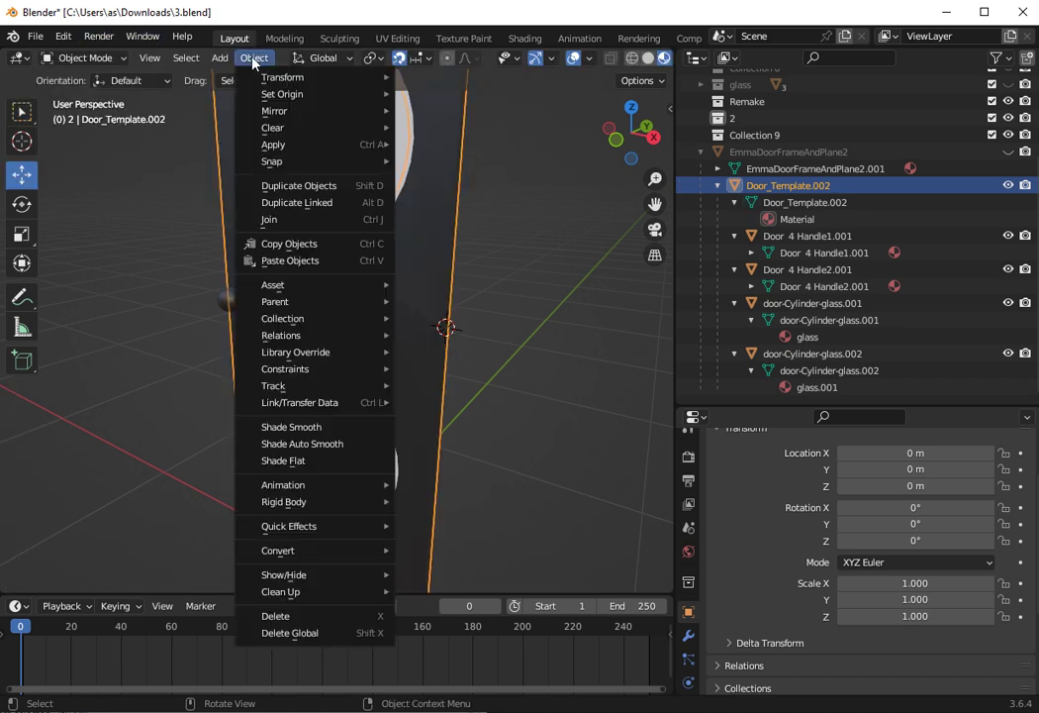
mouse_move(282, 99)
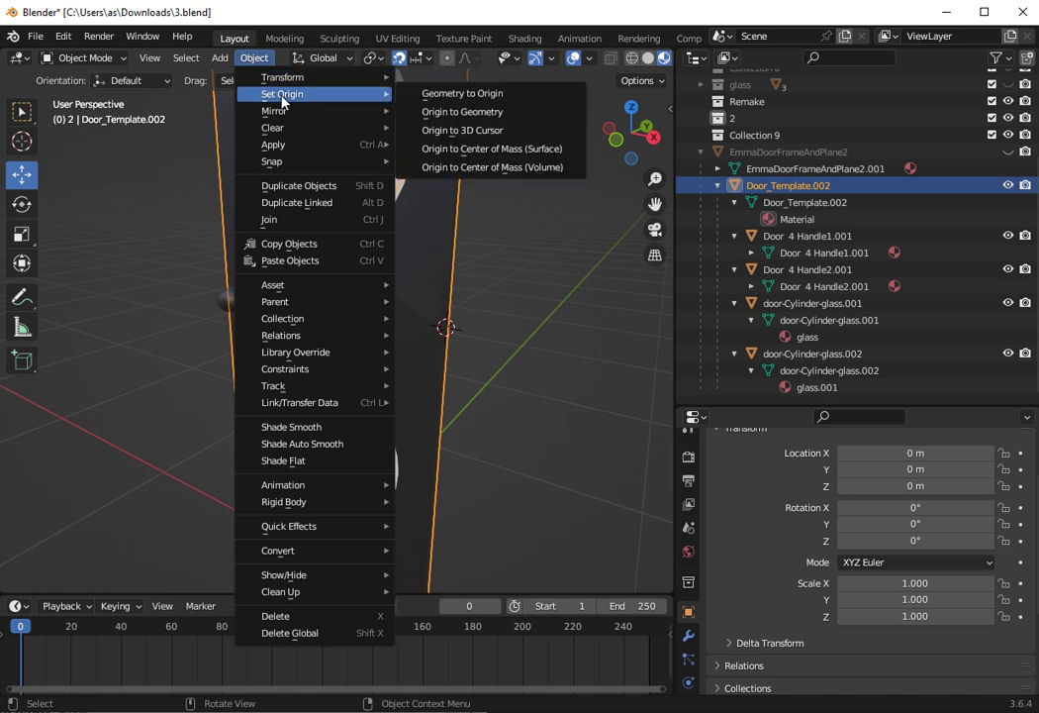
left_click(475, 130)
left_click_drag(628, 134, 348, 532)
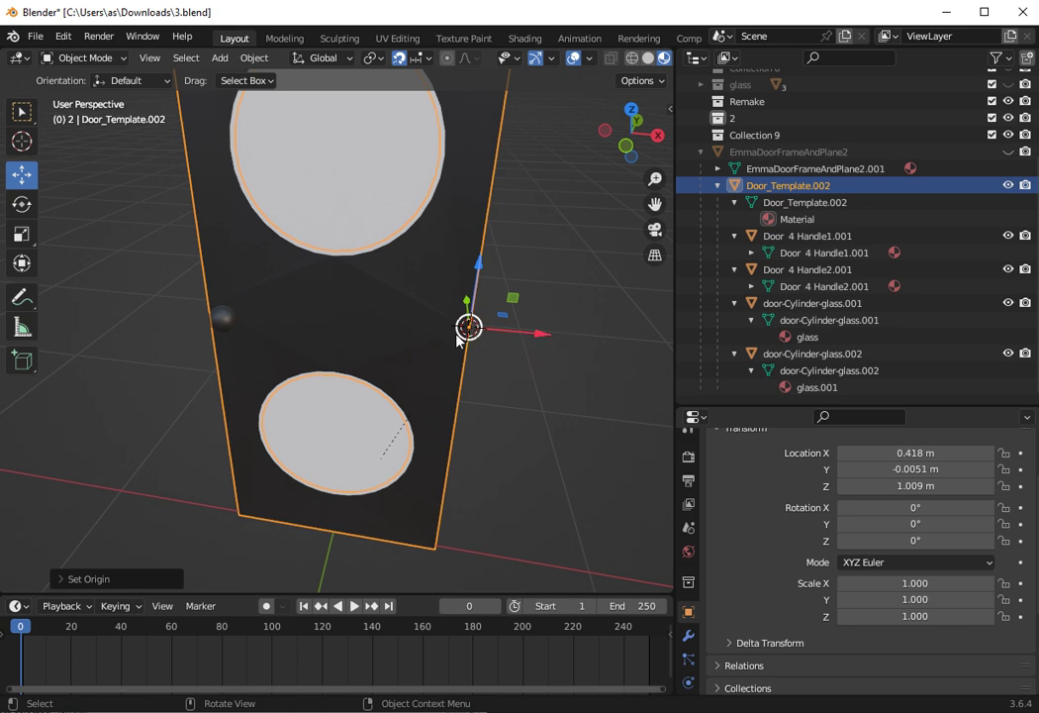
scroll(500, 358, "down", 2)
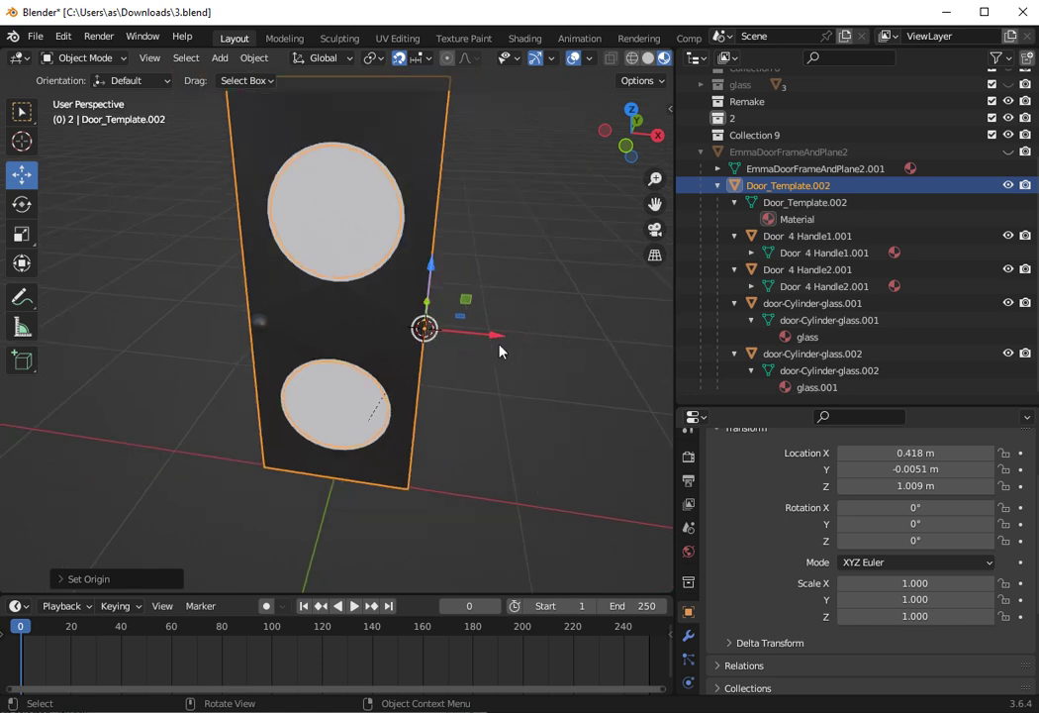
- In top view, insert a Visual Location & Rotation keyframe for the closed door at frame 0
mouse_move(630, 132)
left_mouse_down()
mouse_move(554, 139)
mouse_move(622, 137)
mouse_move(612, 138)
left_mouse_up()
left_click(630, 110)
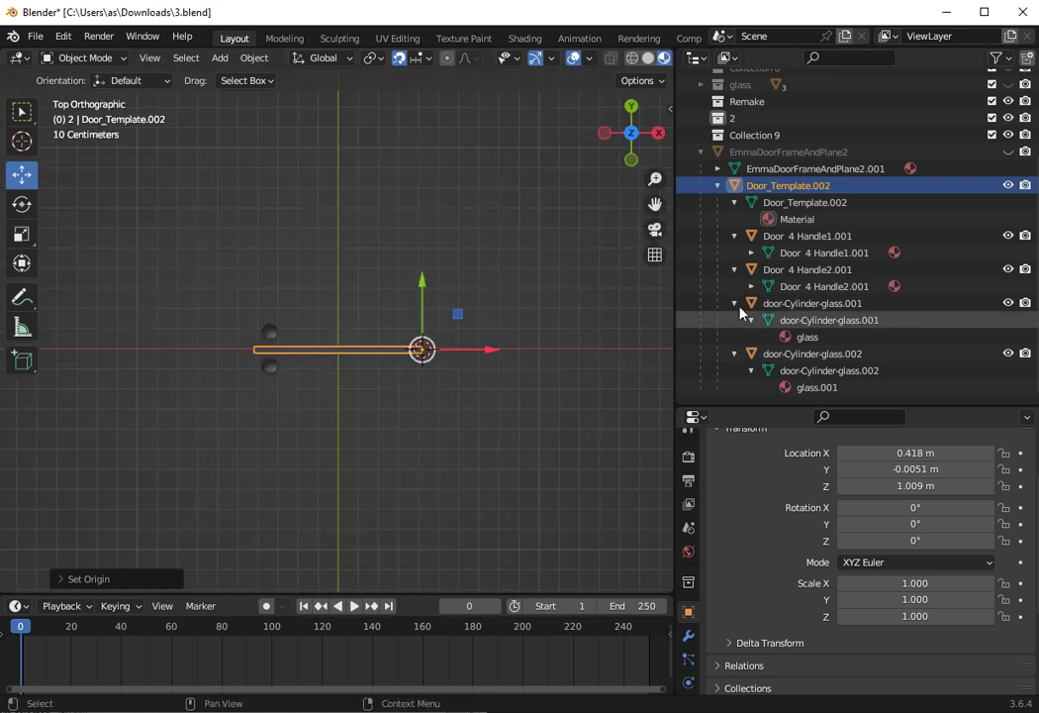
right_click(437, 365)
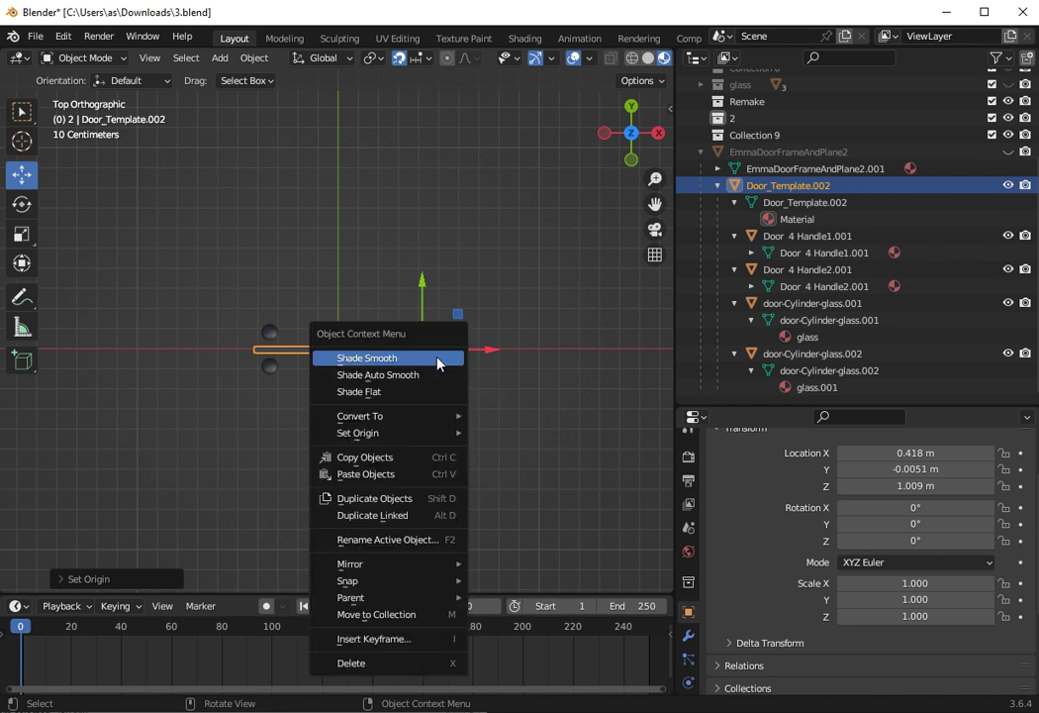
left_click(381, 638)
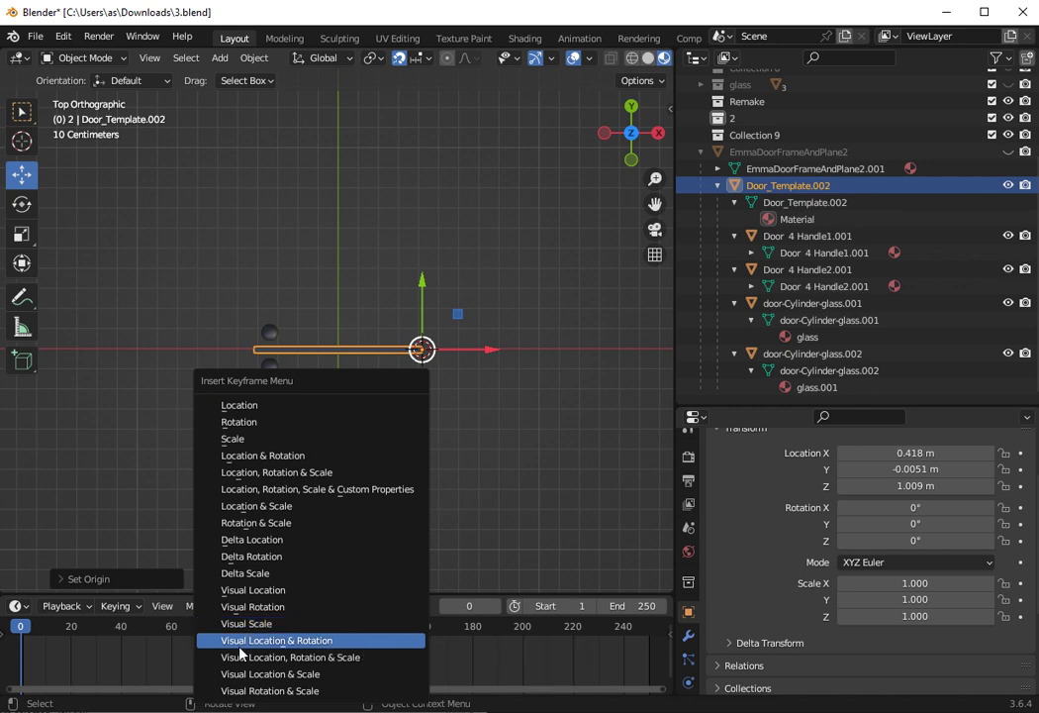
left_click(319, 646)
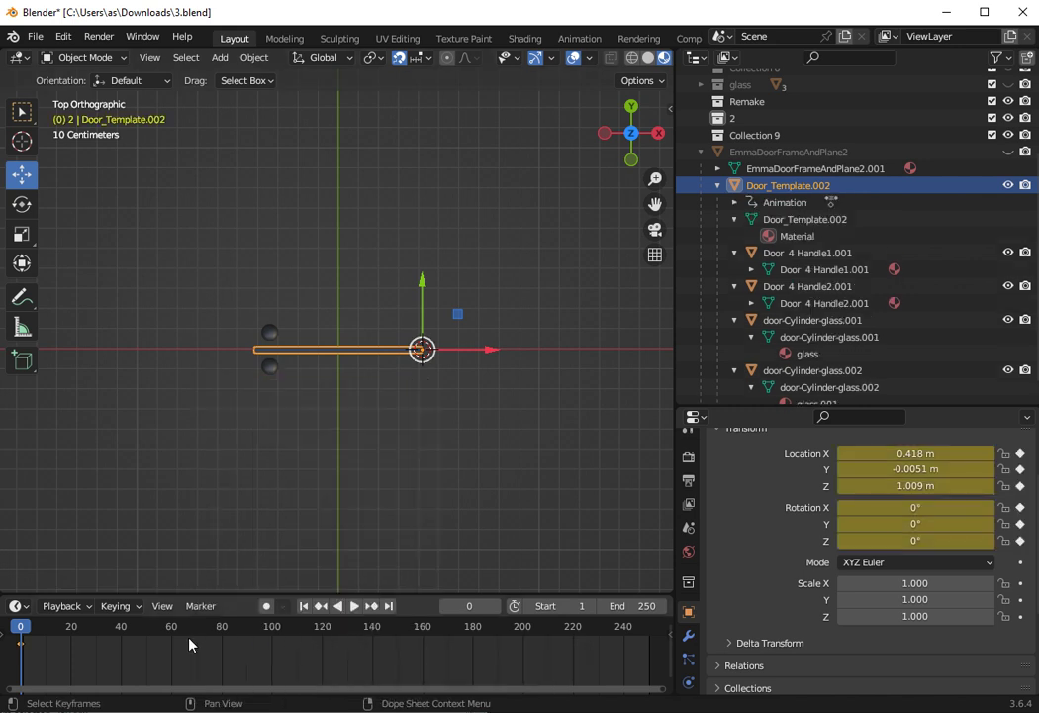
- Move the playhead to frame 60 and set the animation's end frame to 60
left_click_drag(19, 638, 169, 639)
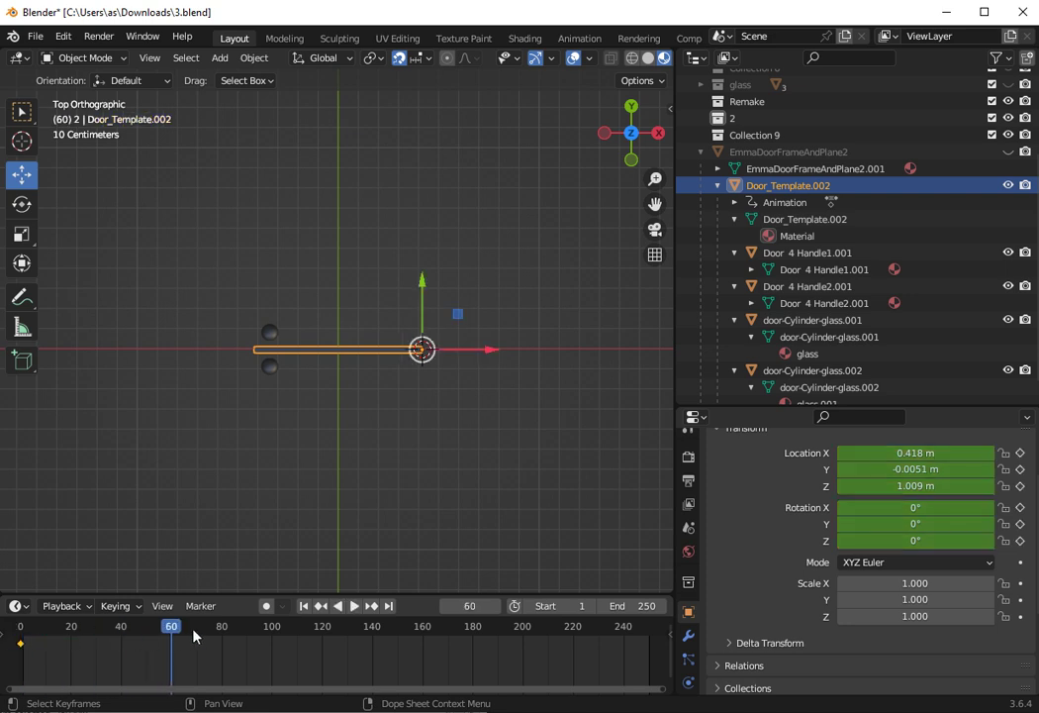
left_click(644, 608)
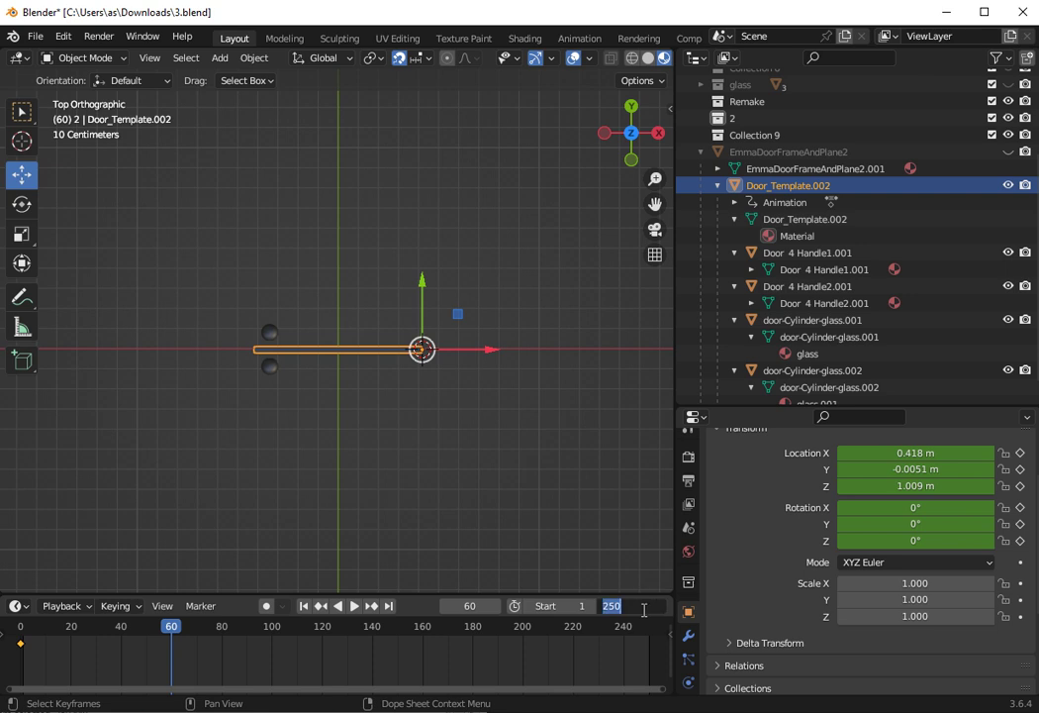
type("60")
key("Return")
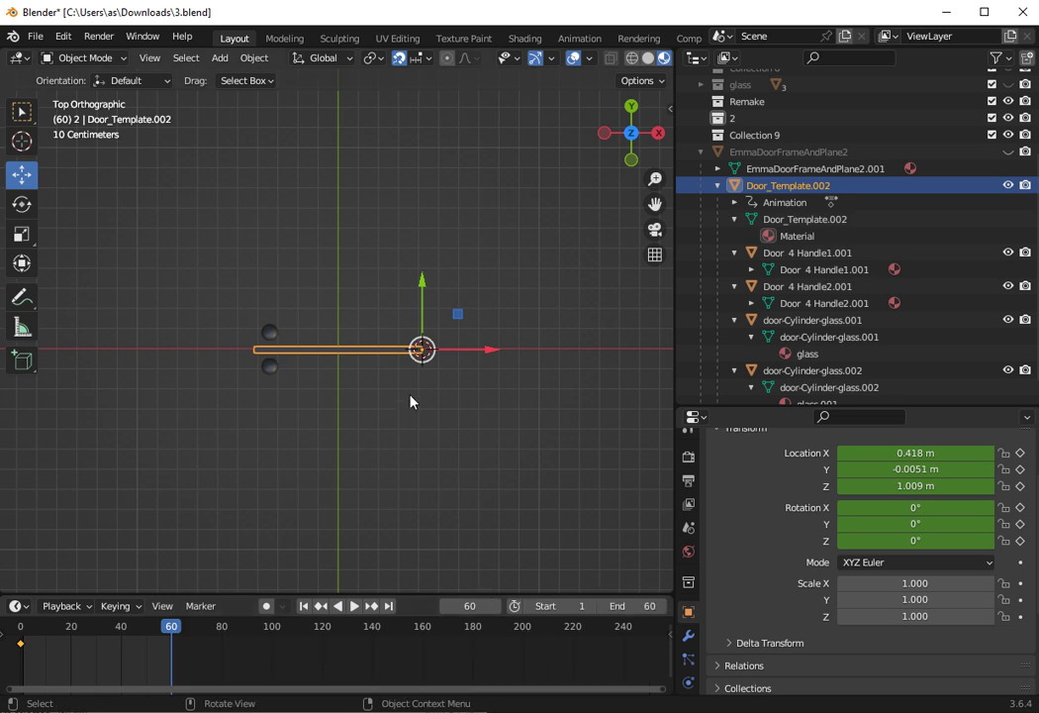
- Rotate the door open by about 85.3° around Z and insert a Visual Location & Rotation keyframe at frame 60
left_click(23, 204)
left_click_drag(482, 372, 439, 295)
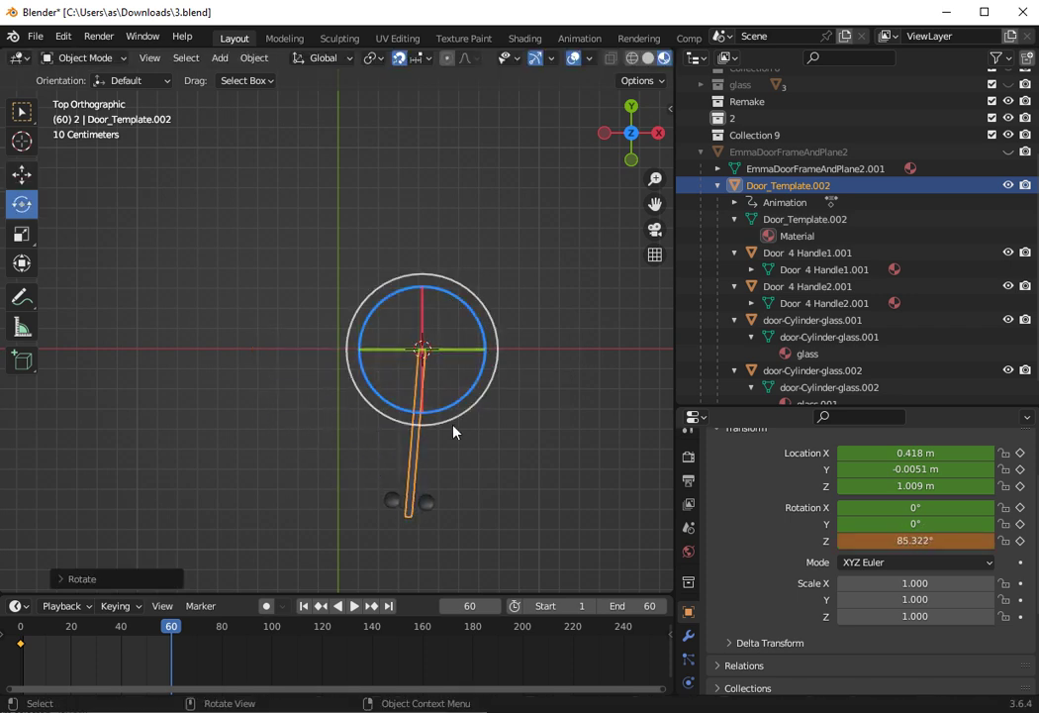
right_click(470, 344)
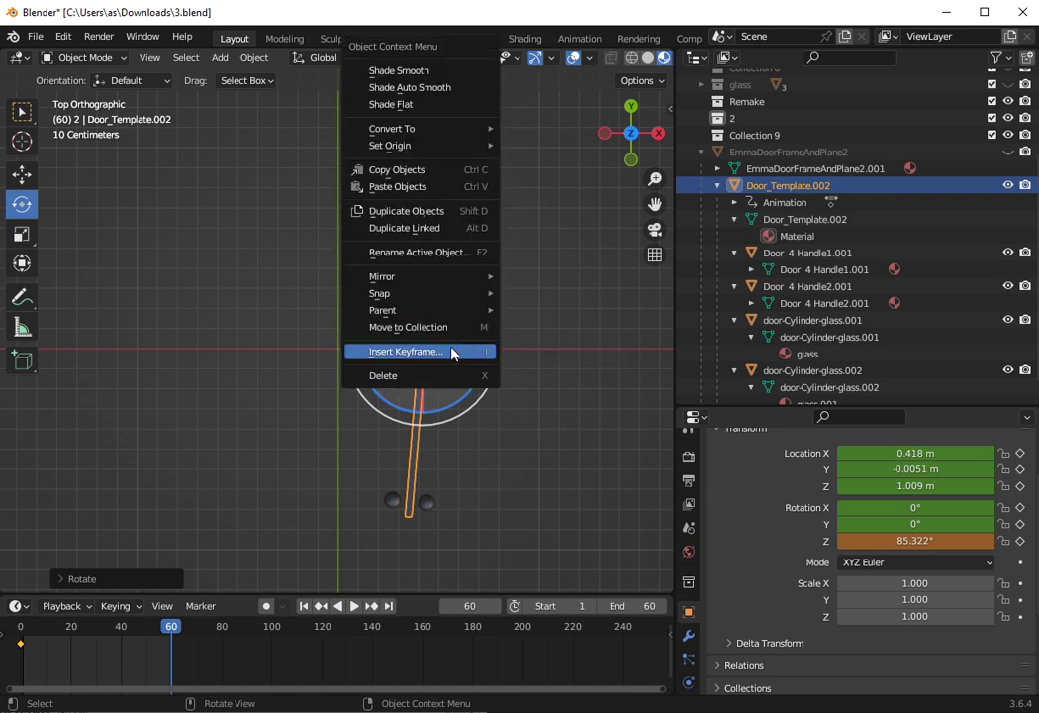
left_click(454, 351)
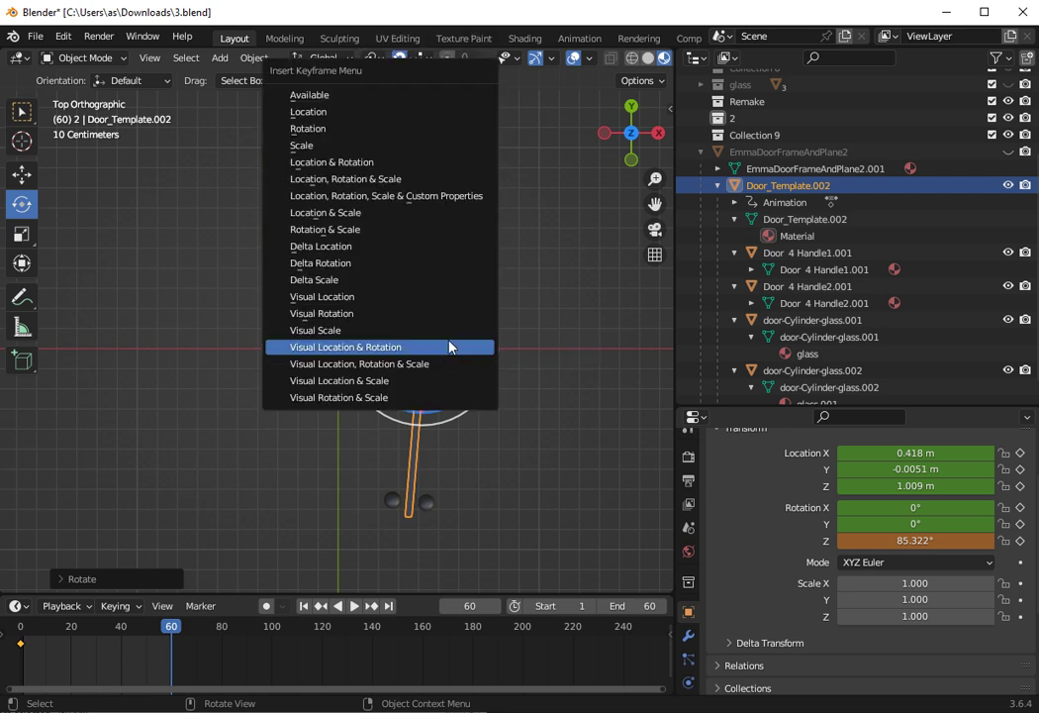
left_click(368, 349)
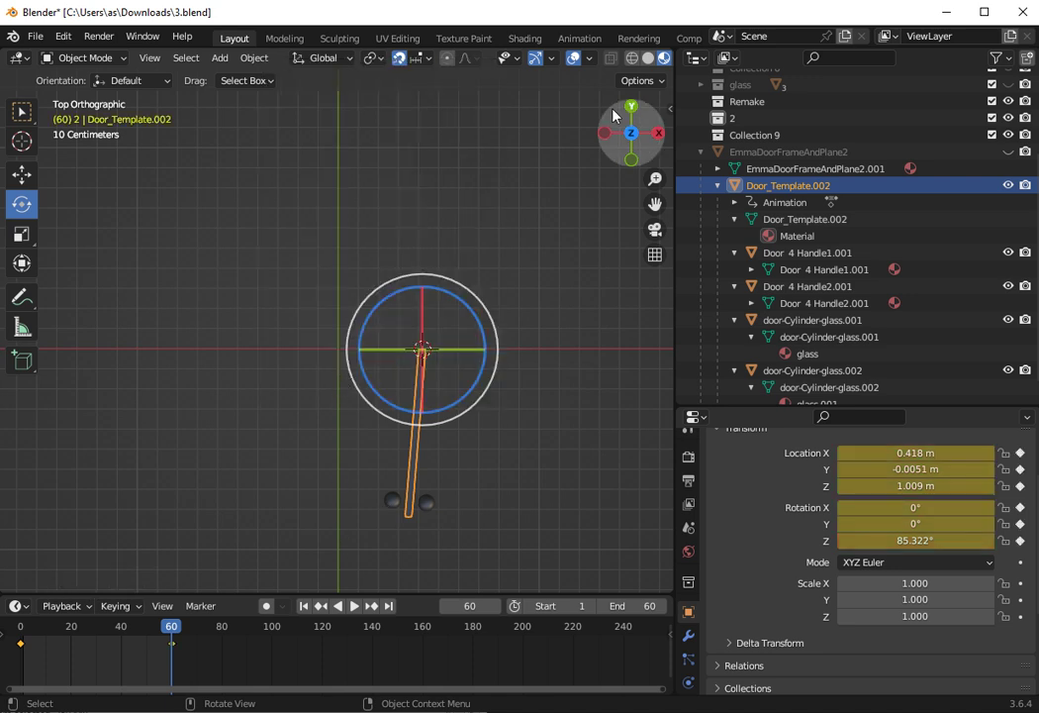
- Unhide the EmmaDoorFrameAndPlane2 door frame and play the door-opening animation
left_click_drag(615, 119, 542, 258)
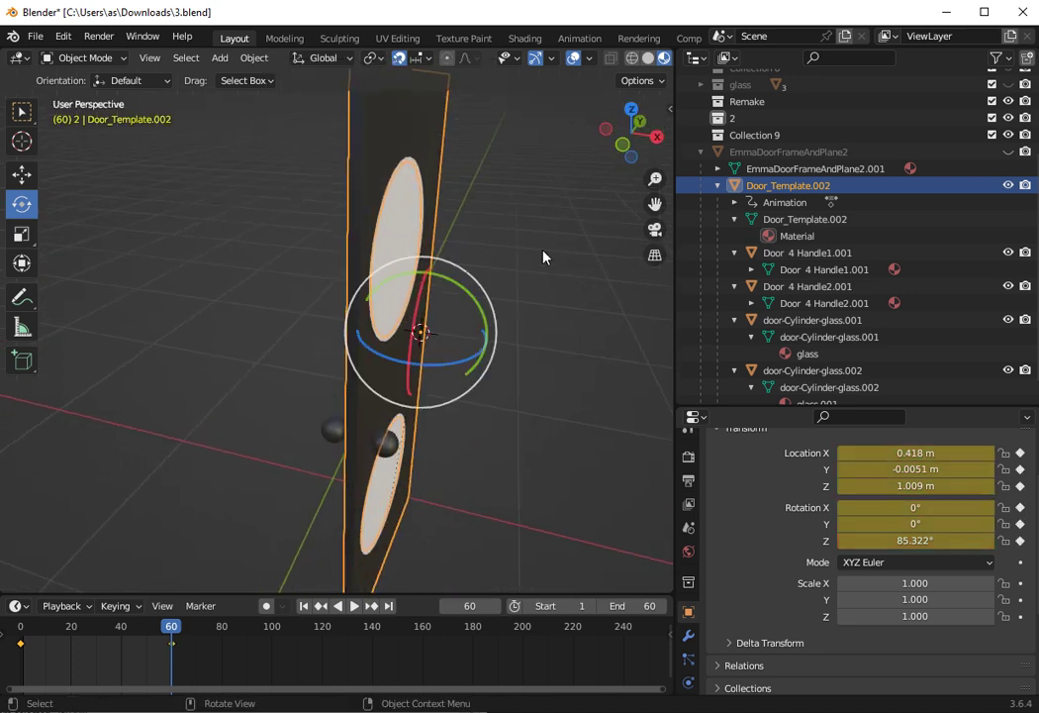
scroll(543, 258, "down", 3)
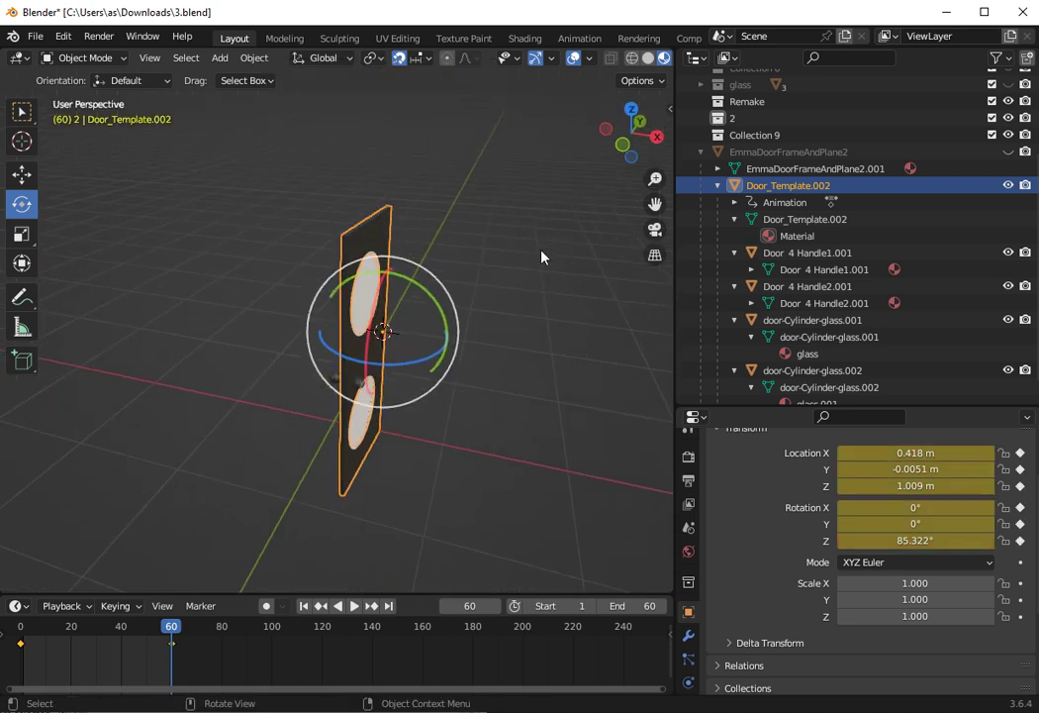
left_click(717, 185)
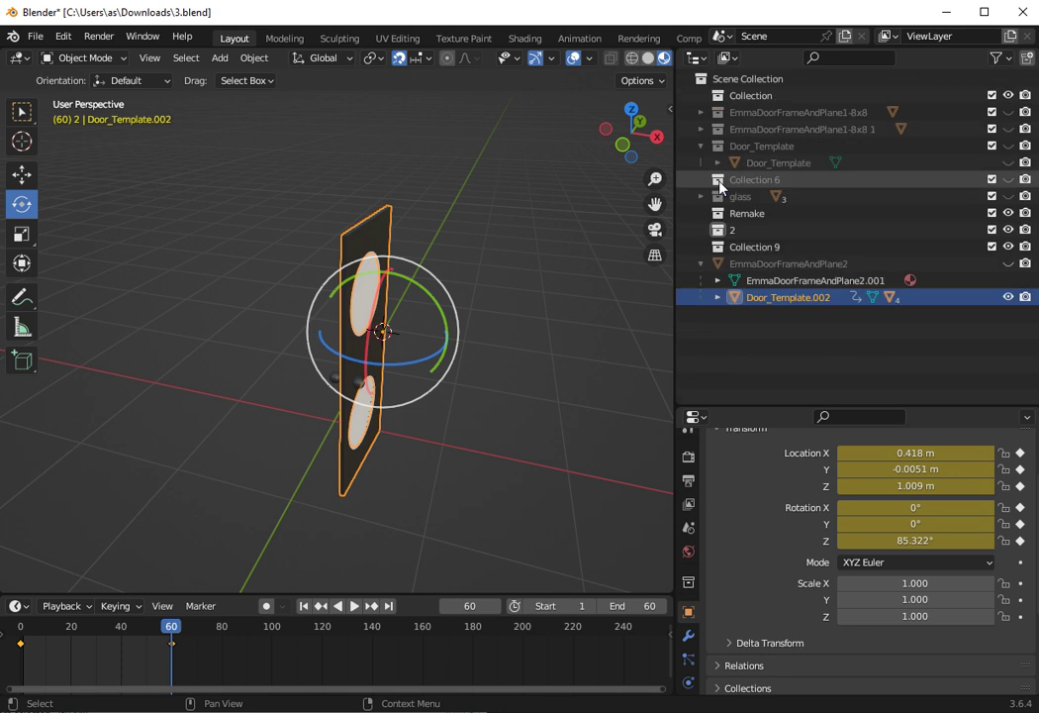
left_click(1007, 264)
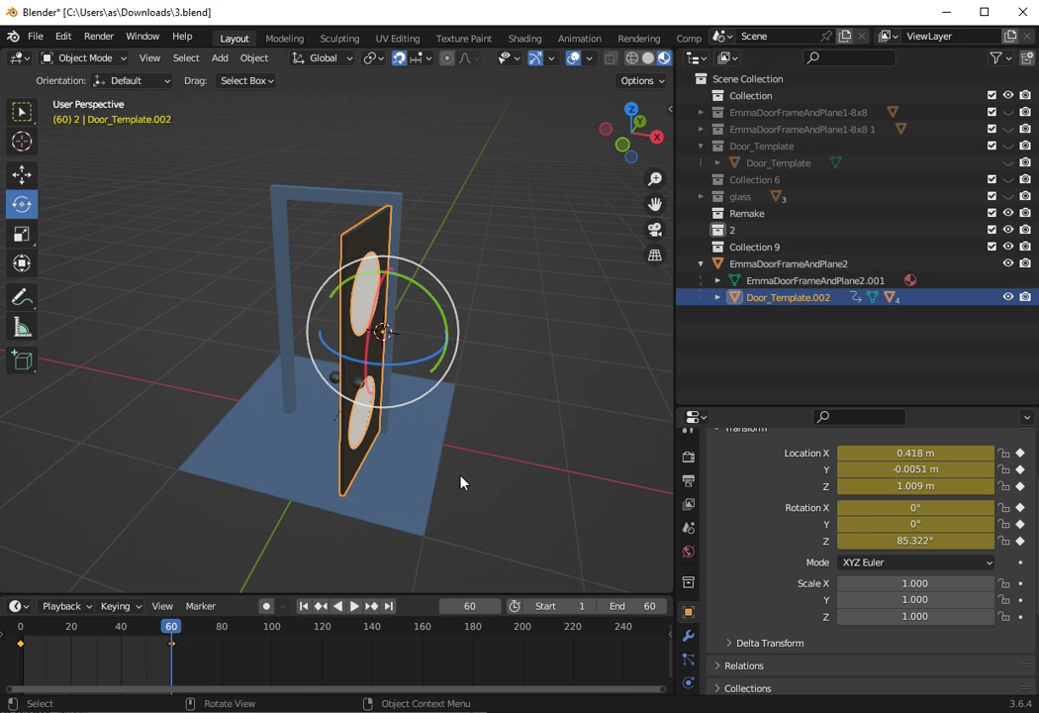
left_click(354, 607)
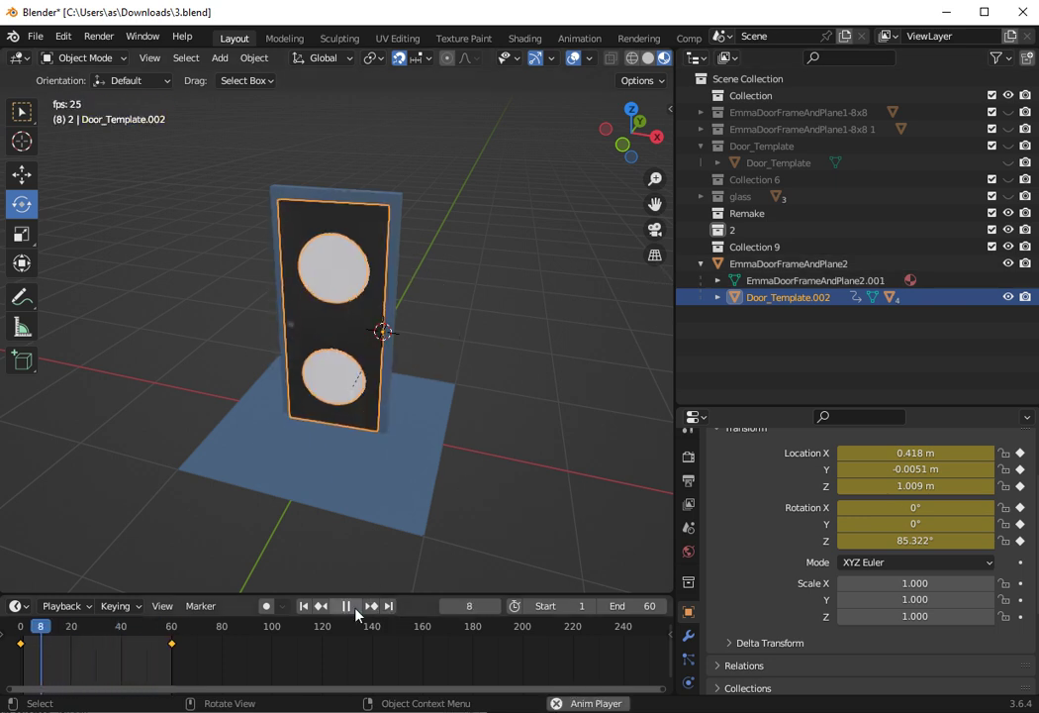
- Stop the playback, expand the Door_Template.002 hierarchy in an enlarged outliner and select EmmaDoorFrameAndPlane2 with all its child objects
left_click(349, 607)
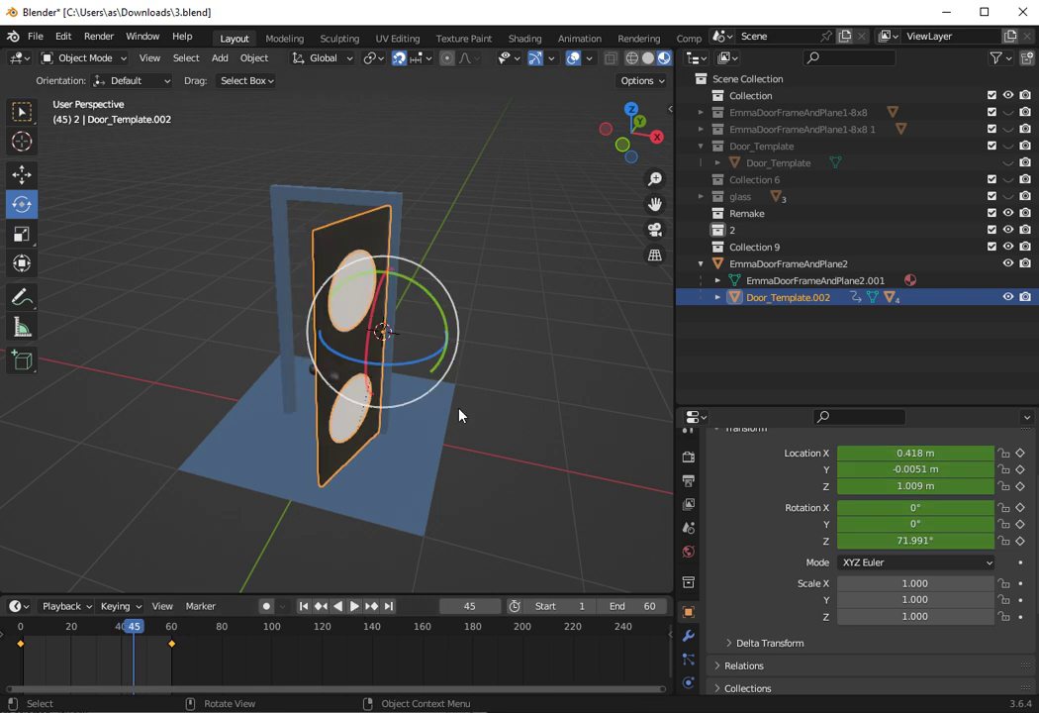
left_click_drag(630, 147, 533, 297)
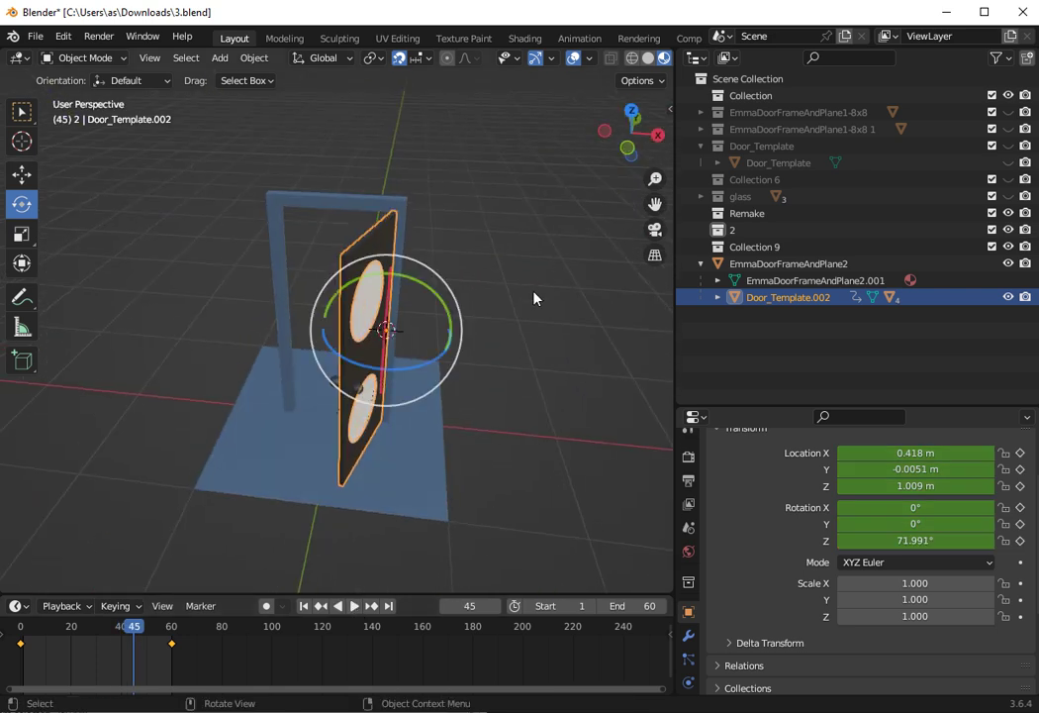
left_click(717, 297)
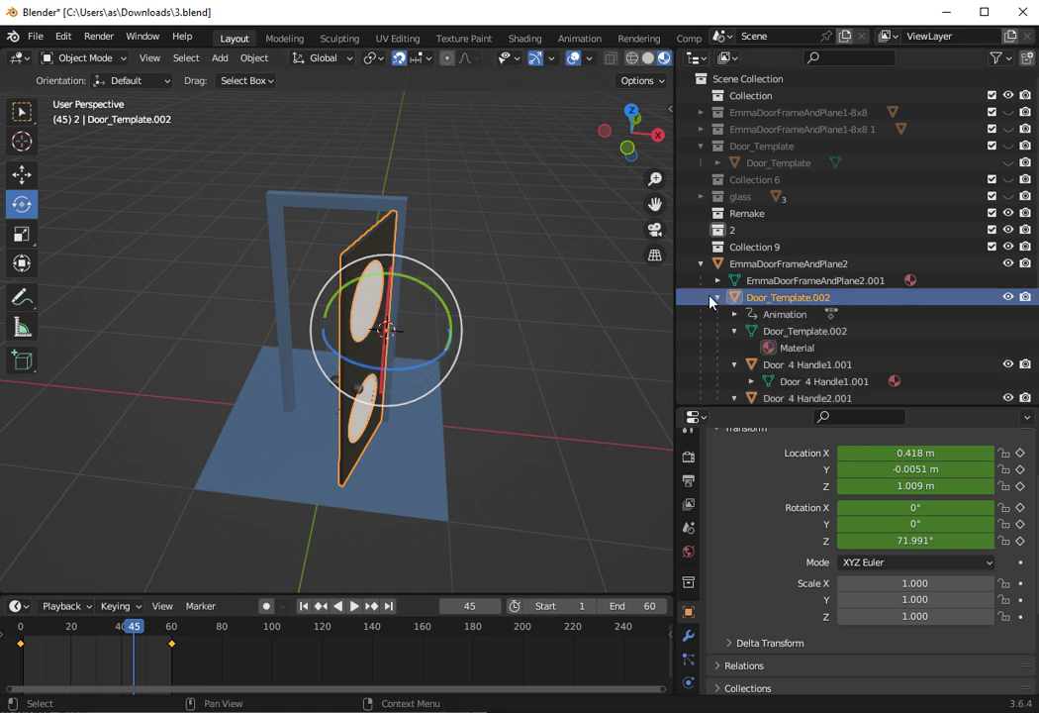
left_click_drag(758, 408, 778, 570)
left_click_drag(852, 541, 730, 269)
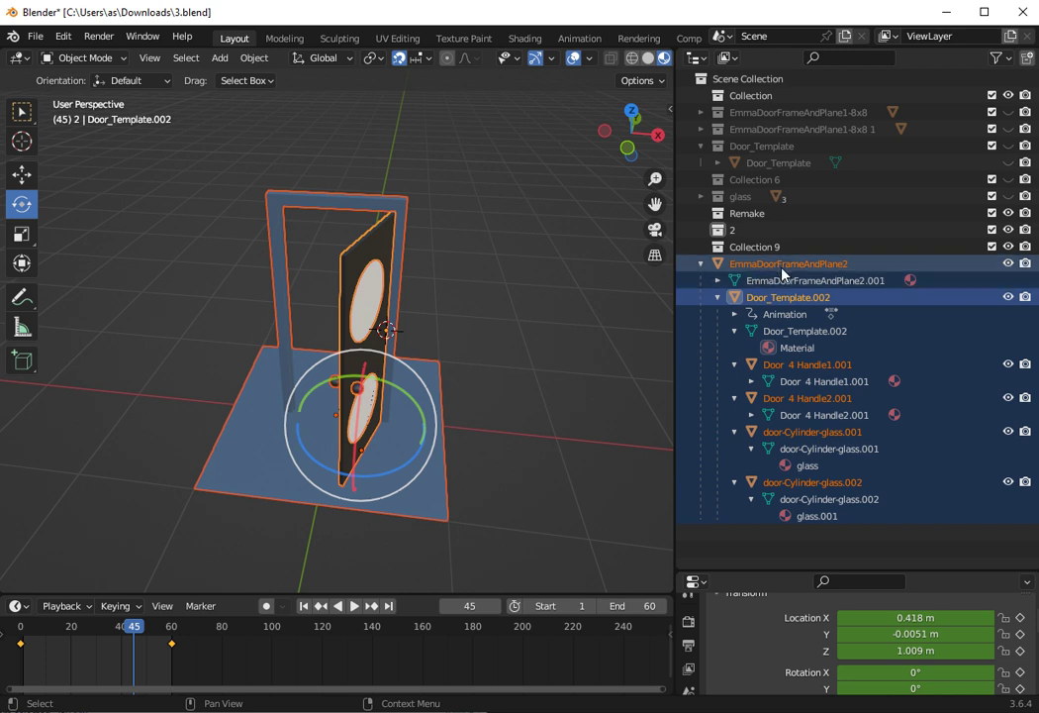
- Box-select the door frame and all door parts and try to bake their action with Visual Keying enabled and Bake Data set to Pose
left_click(562, 335)
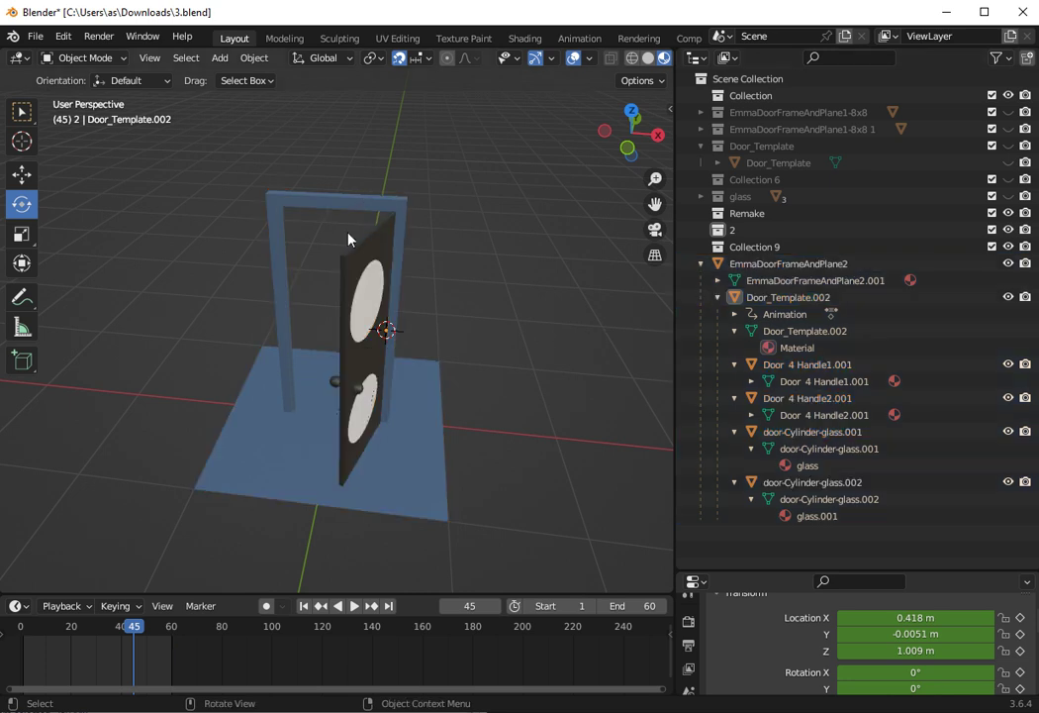
left_click_drag(506, 551, 70, 107)
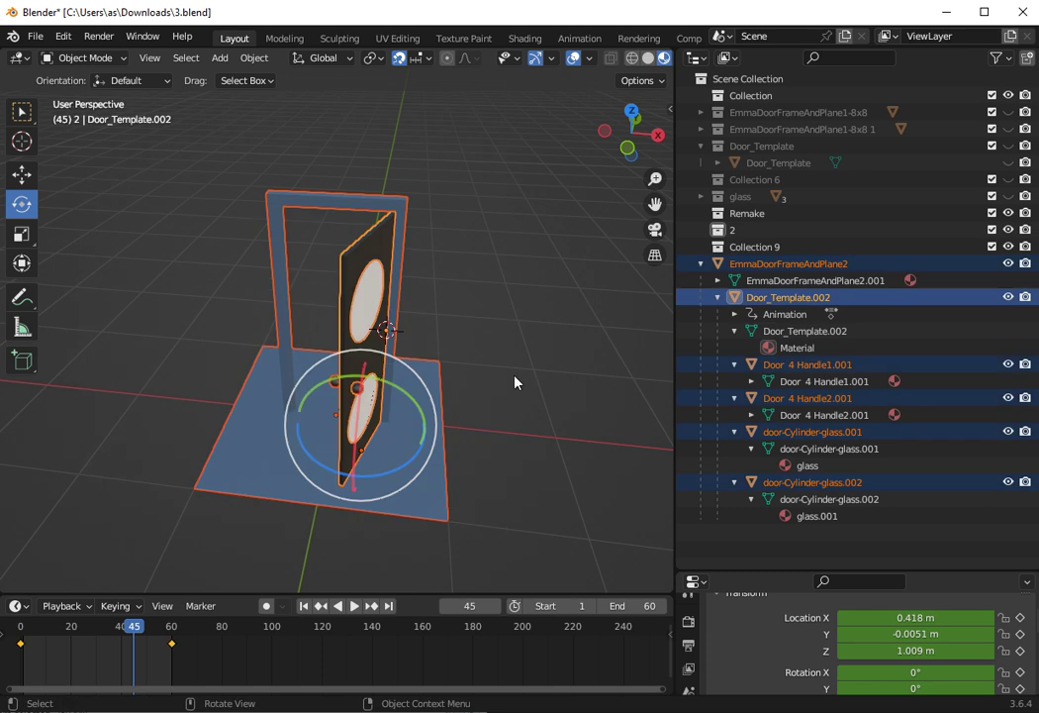
left_click(461, 193)
left_click_drag(575, 552, 139, 232)
left_click(253, 58)
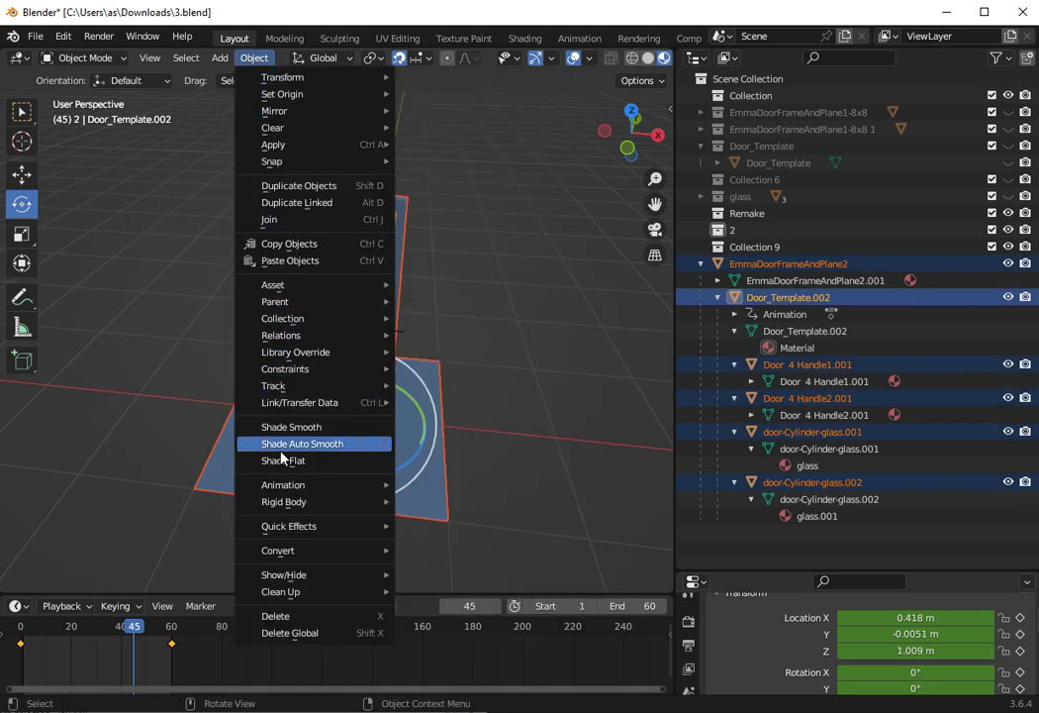
mouse_move(291, 489)
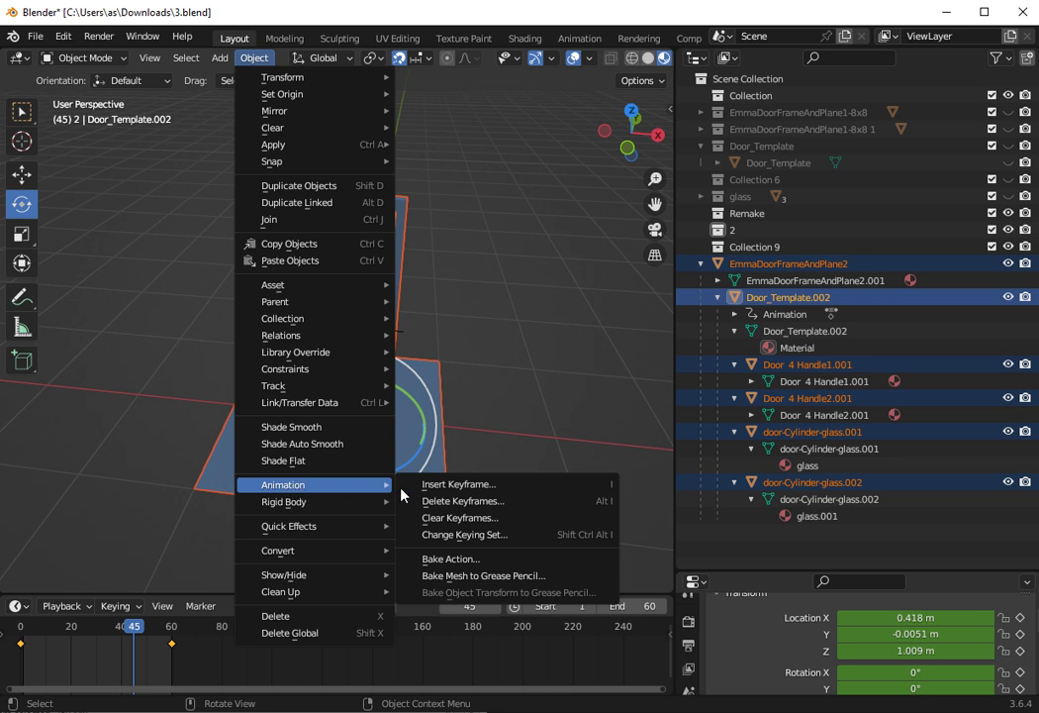
left_click(451, 560)
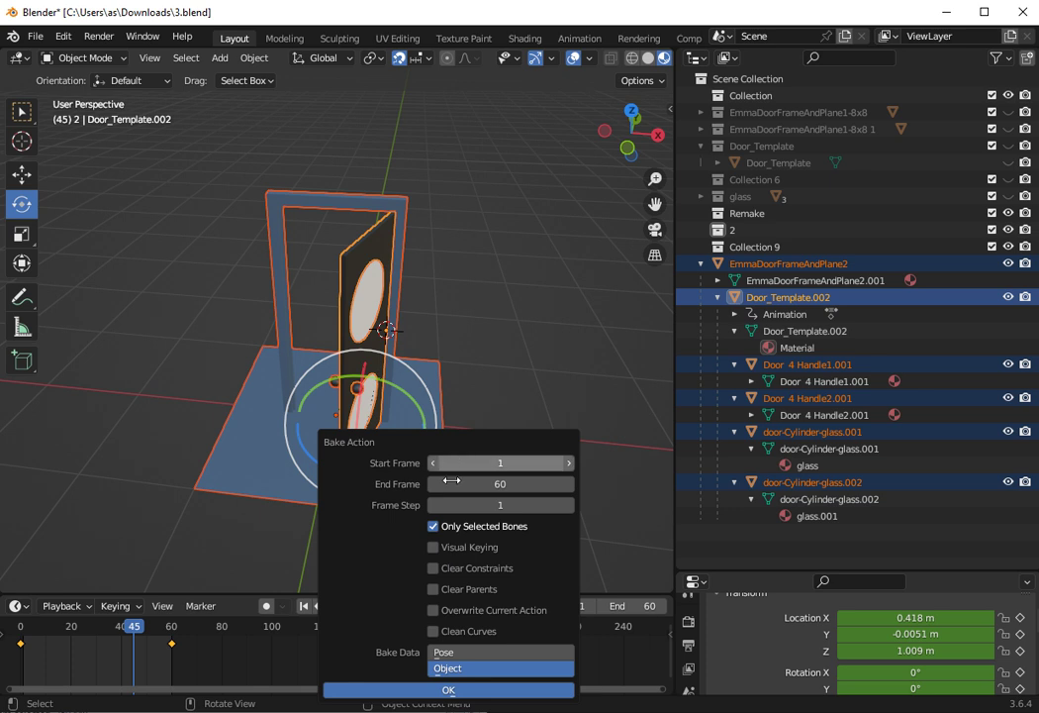
left_click(441, 552)
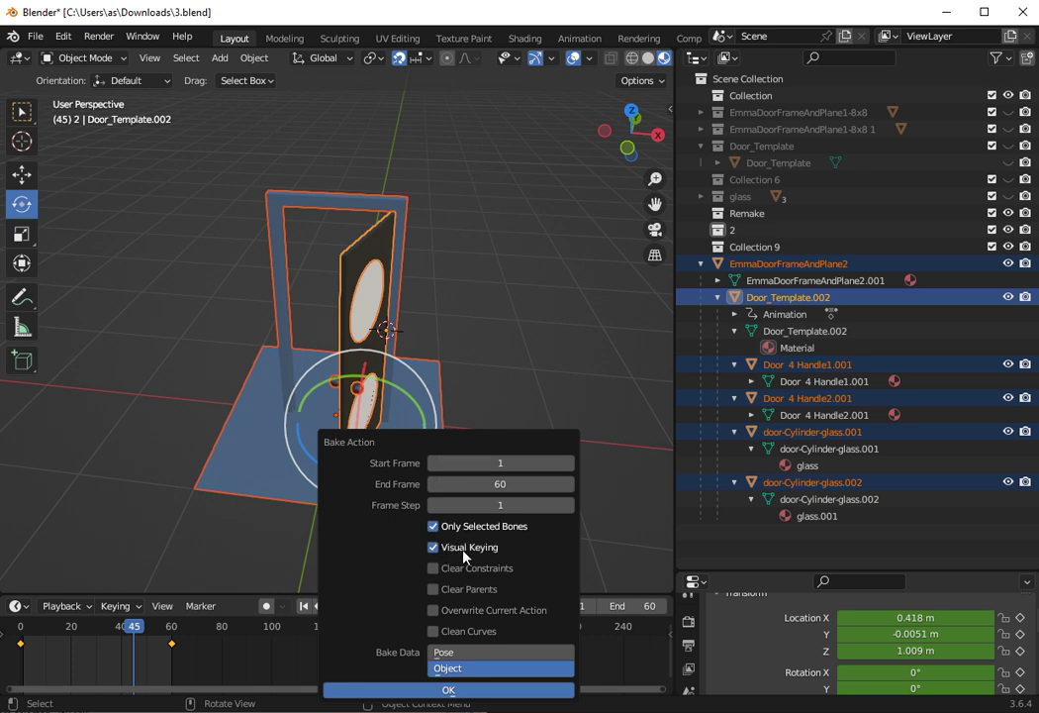
left_click(441, 652)
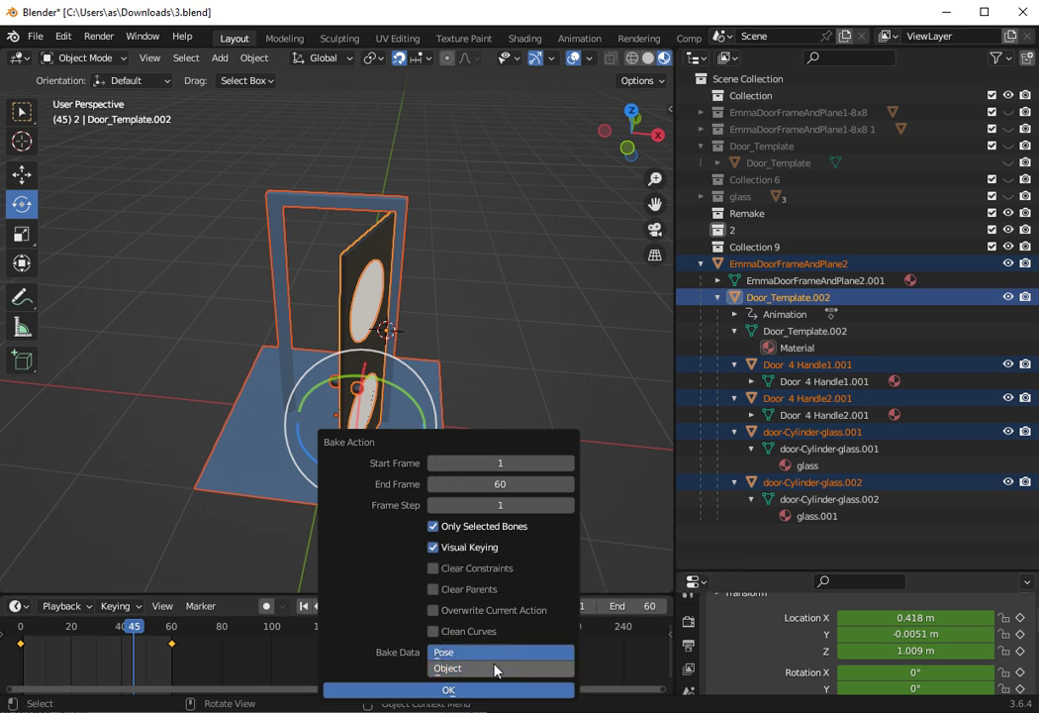
left_click(441, 690)
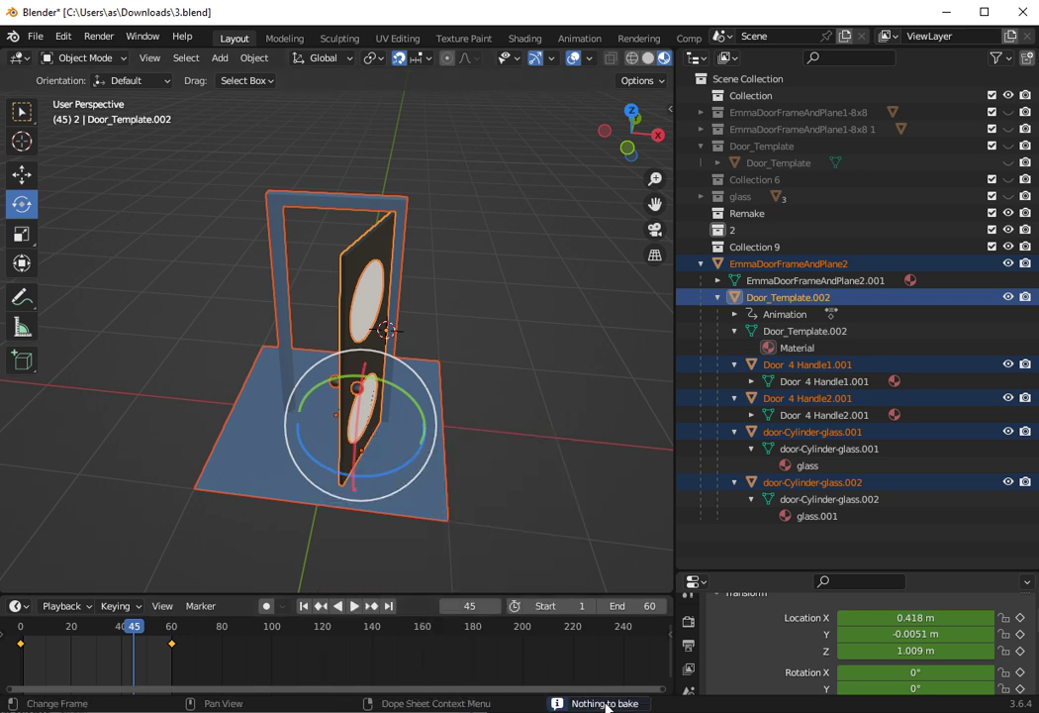
left_click(482, 360)
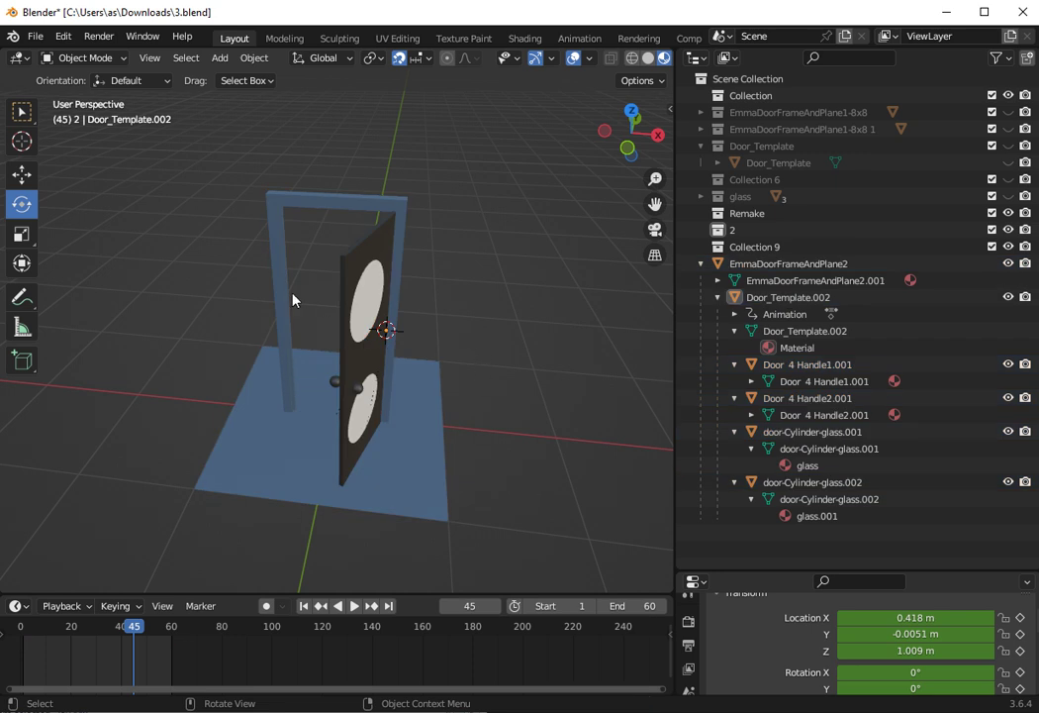
left_click_drag(817, 543, 648, 298)
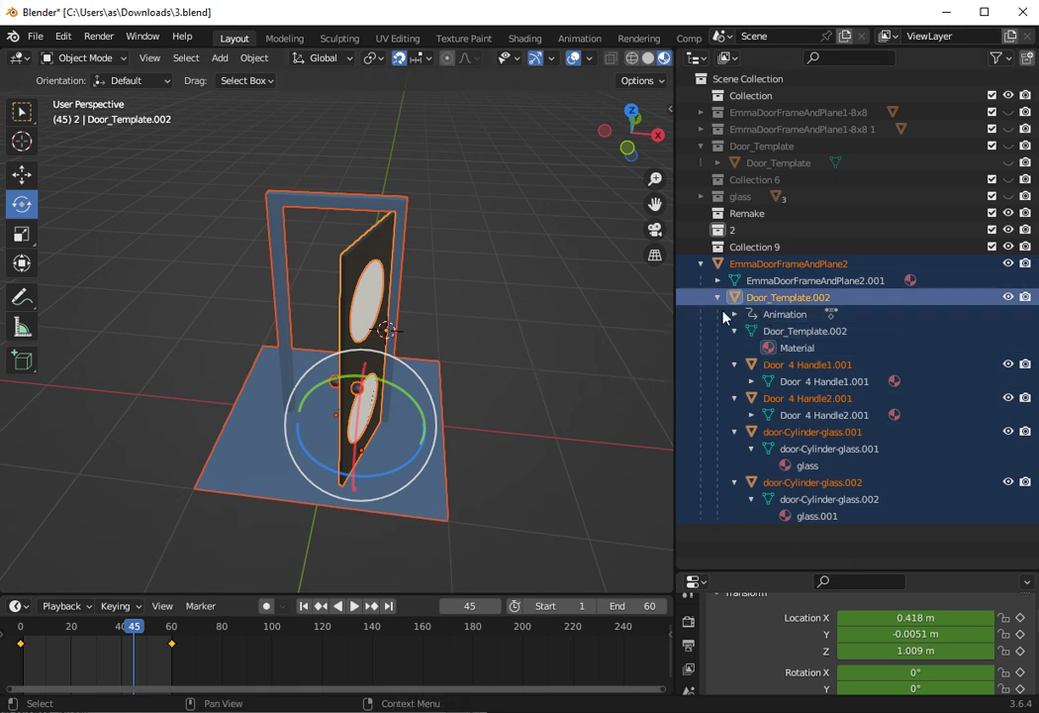
left_click(40, 36)
mouse_move(108, 280)
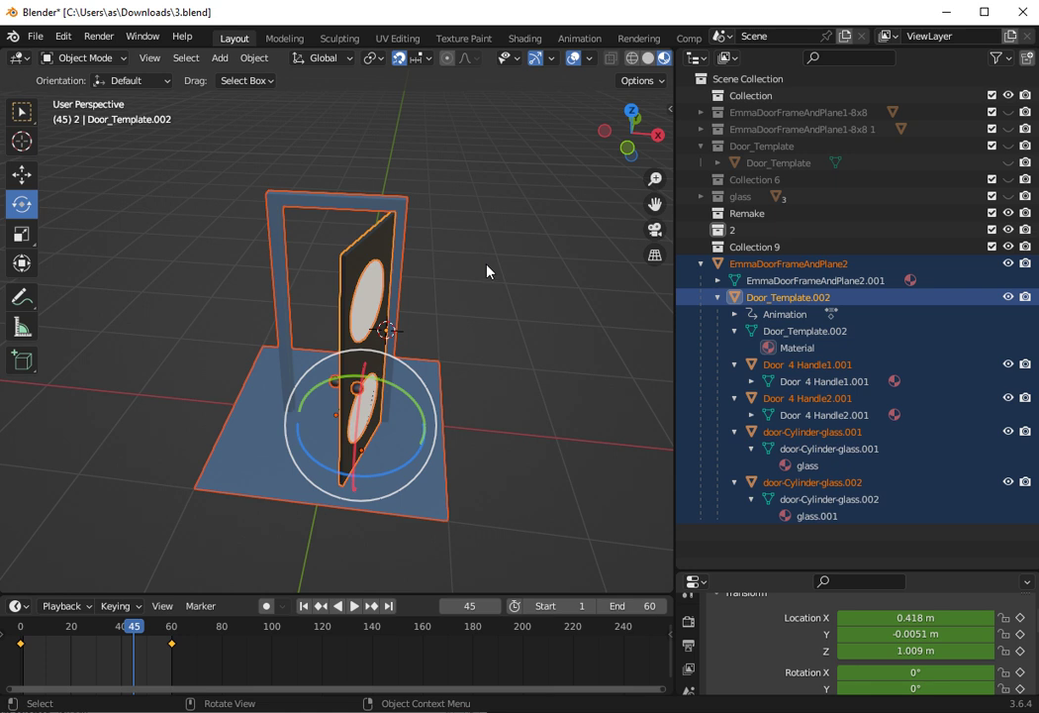
left_click(464, 282)
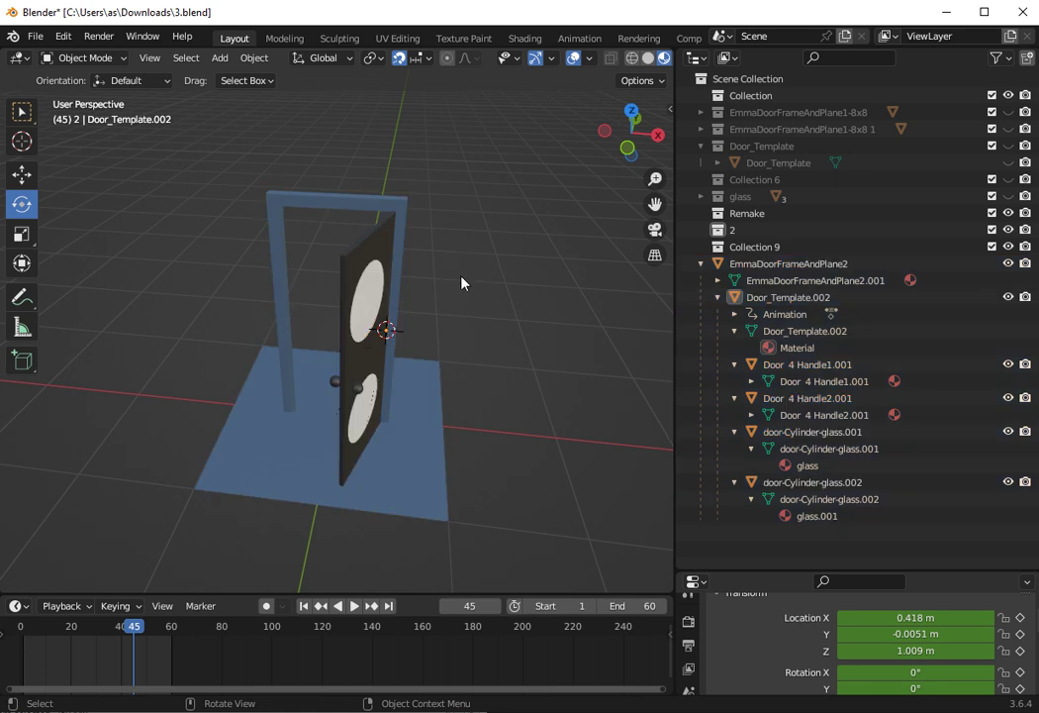
left_click(35, 35)
mouse_move(89, 288)
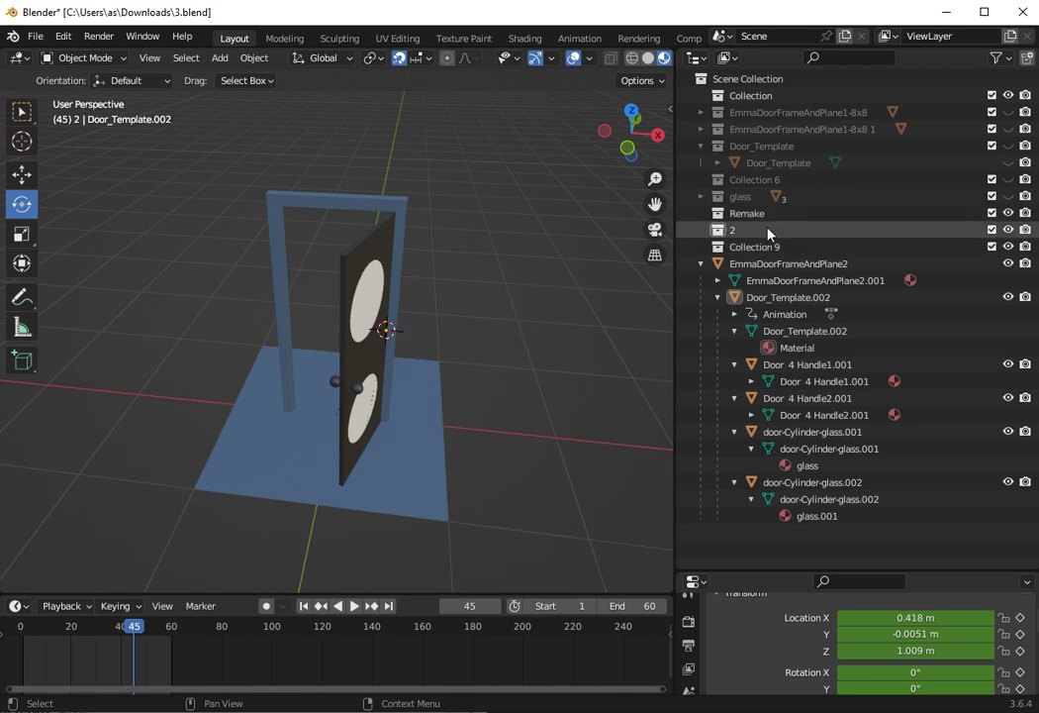
- Select EmmaDoorFrameAndPlane2 with its whole hierarchy and export it to the Downloads folder as the Collada file 2.dae
left_click_drag(804, 531, 752, 340)
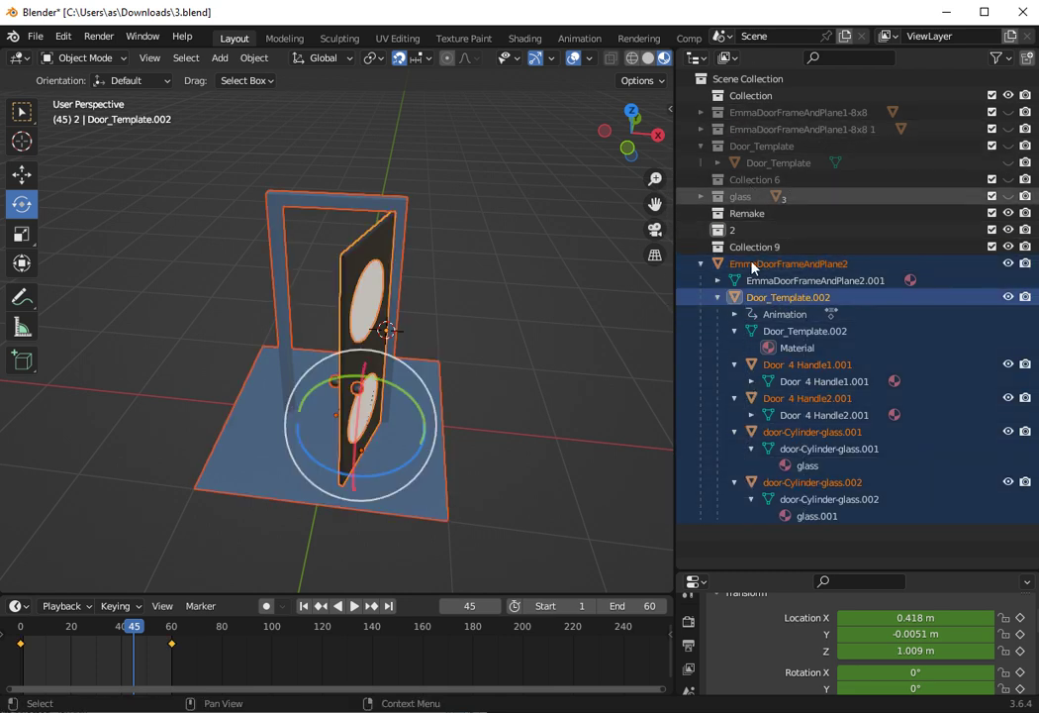
left_click(36, 36)
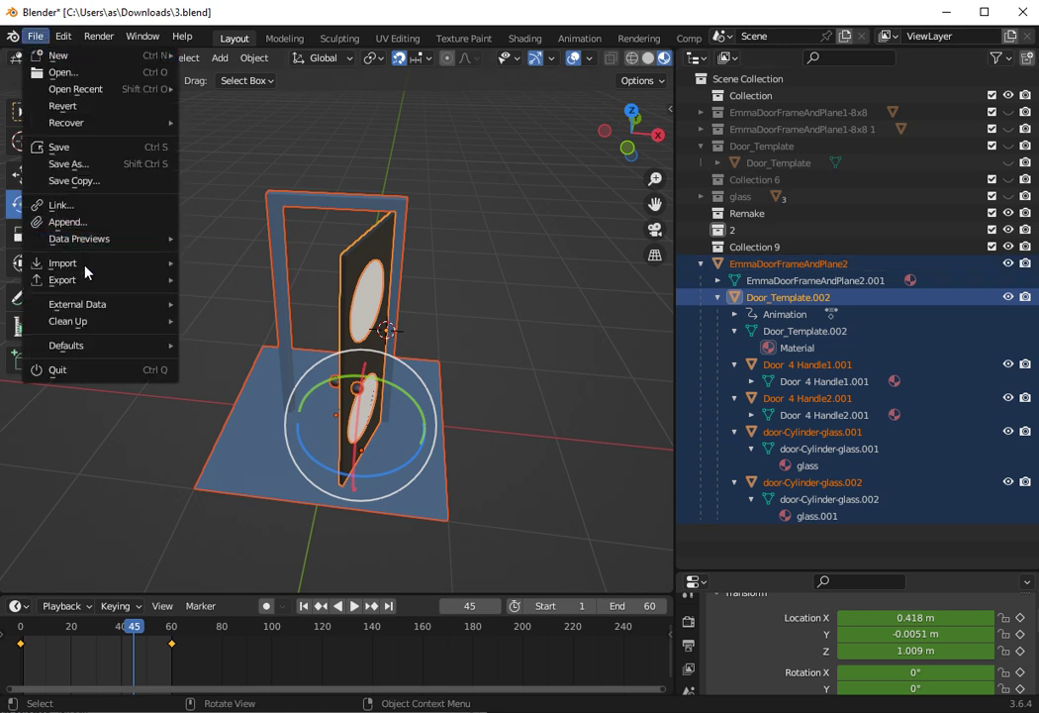
left_click(230, 279)
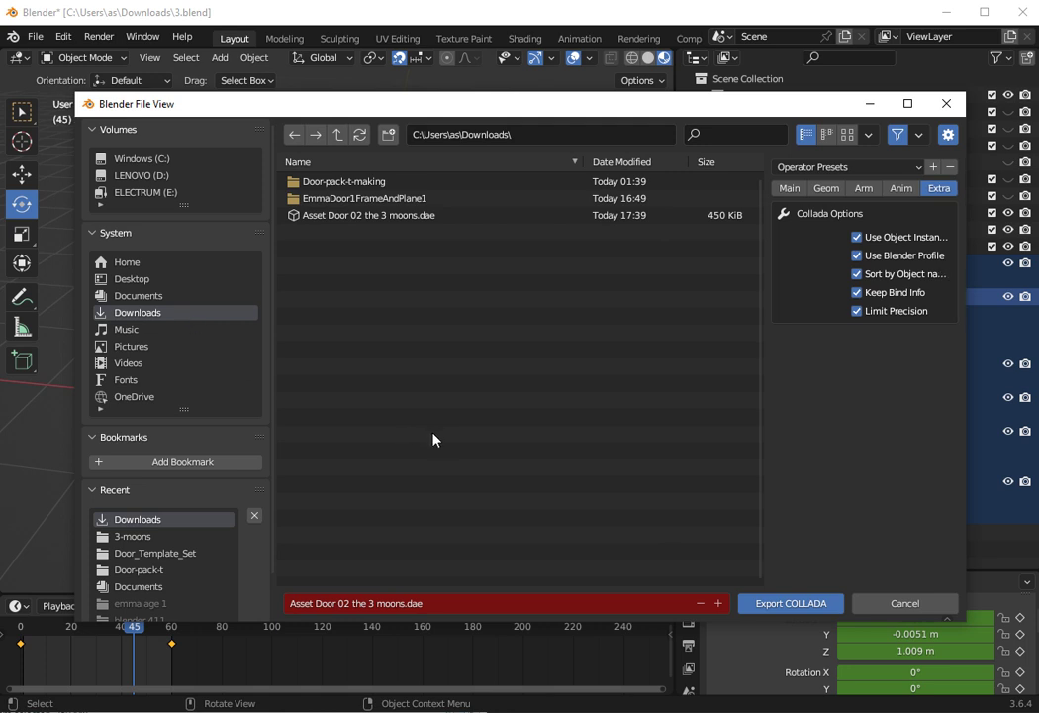
left_click(508, 605)
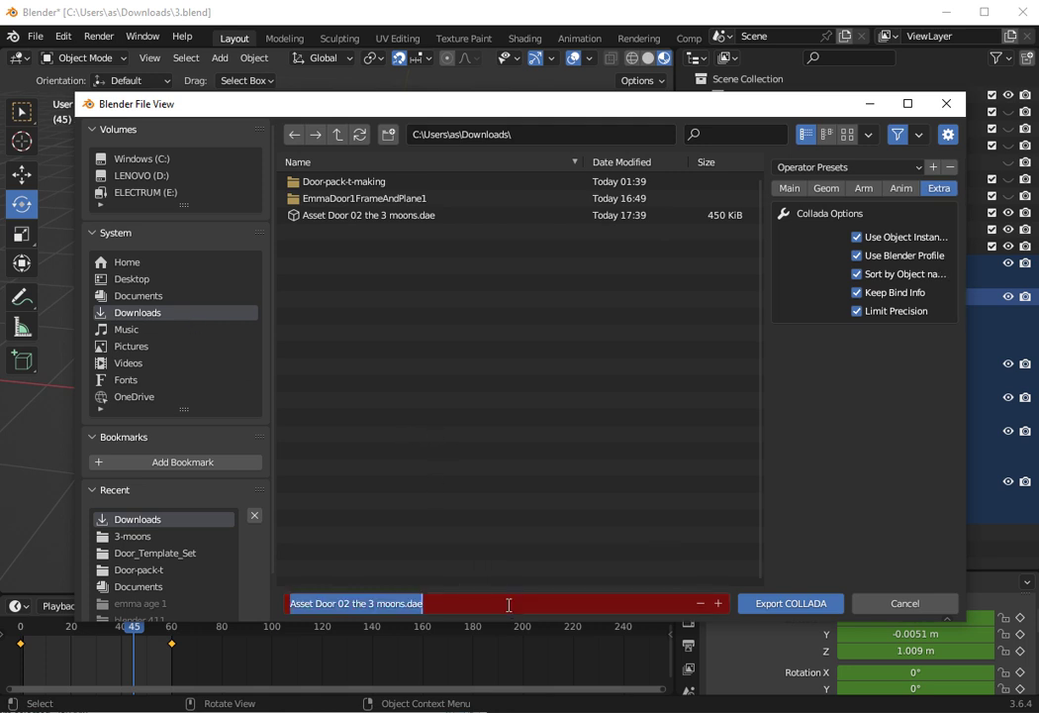
type("2")
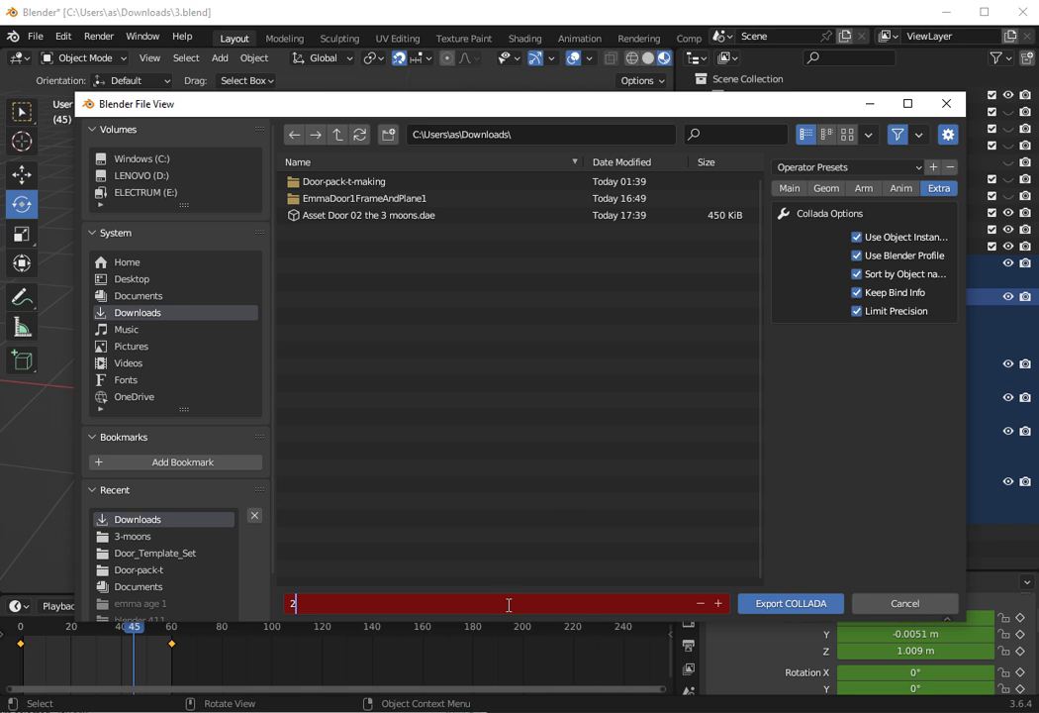
left_click(549, 471)
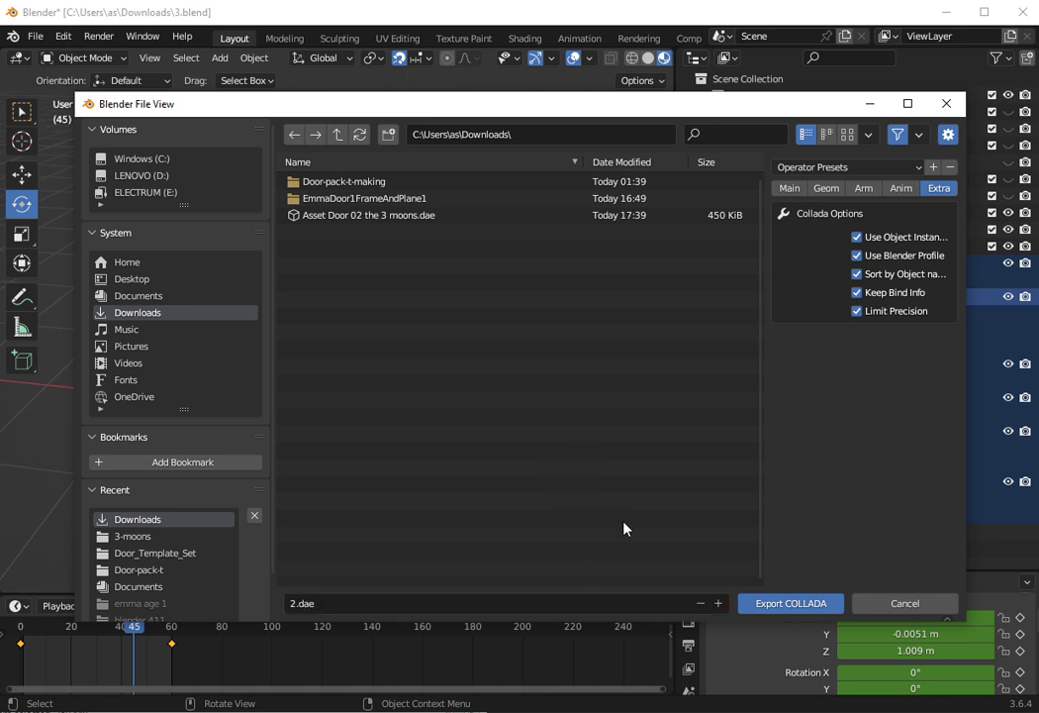
left_click(779, 606)
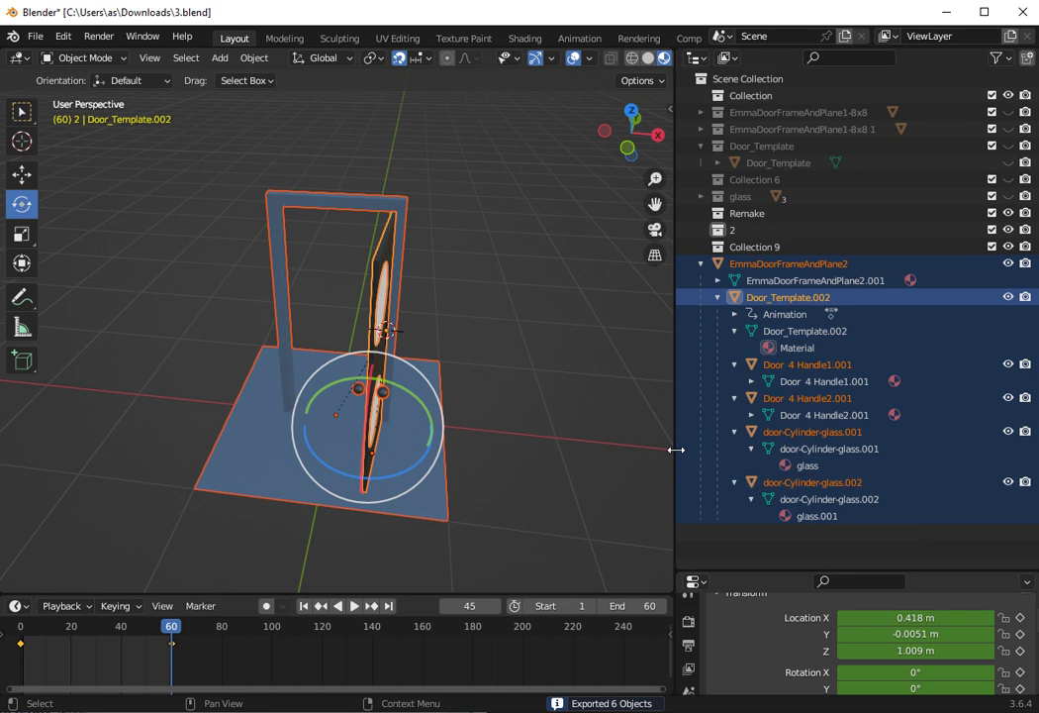
- Delete EmmaDoorFrameAndPlane2 together with the door, handles and glass panes from the scene
left_click(752, 264)
right_click(741, 265)
right_click(826, 270)
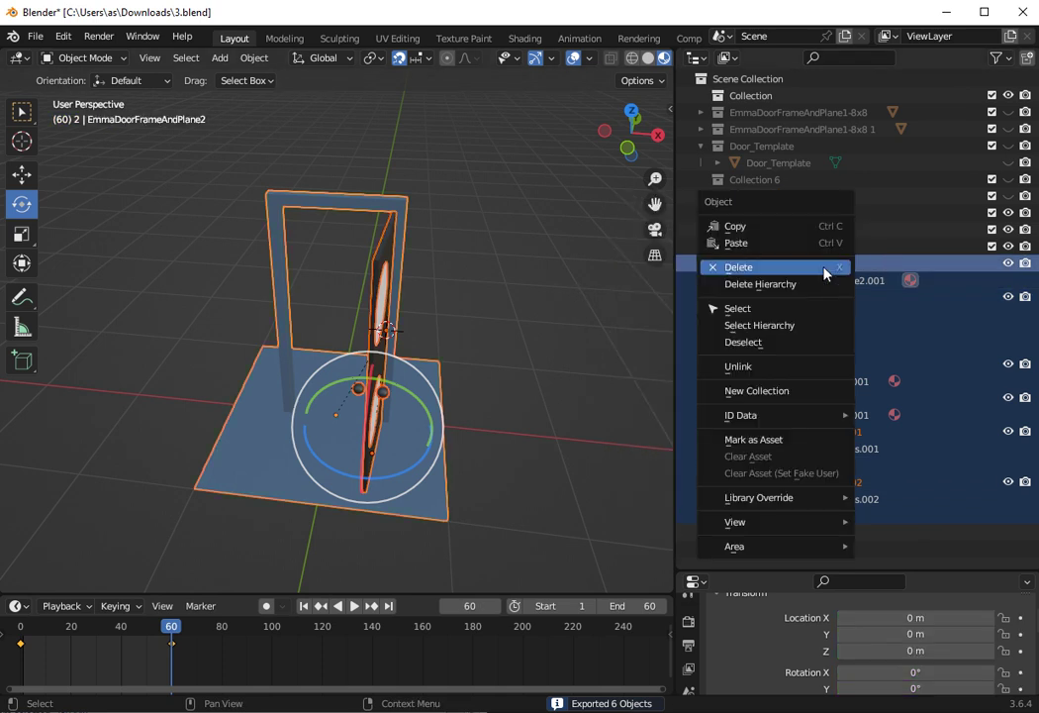
left_click(825, 269)
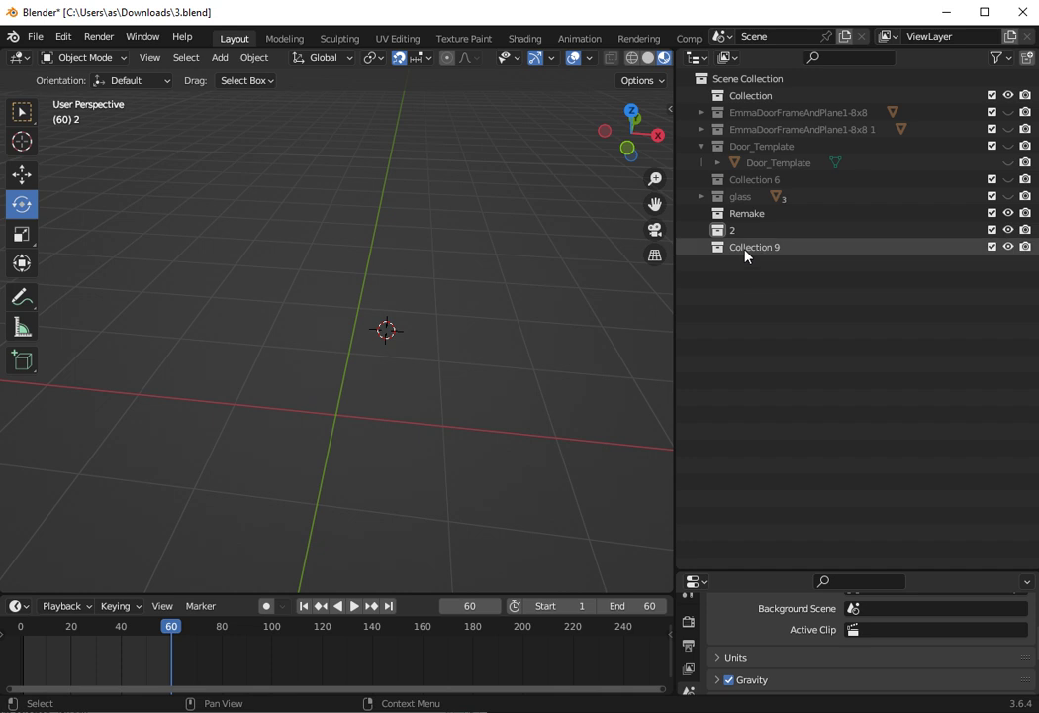
- Import the Collada file 2.dae into Collection 9 and play the imported door's animation
left_click(745, 248)
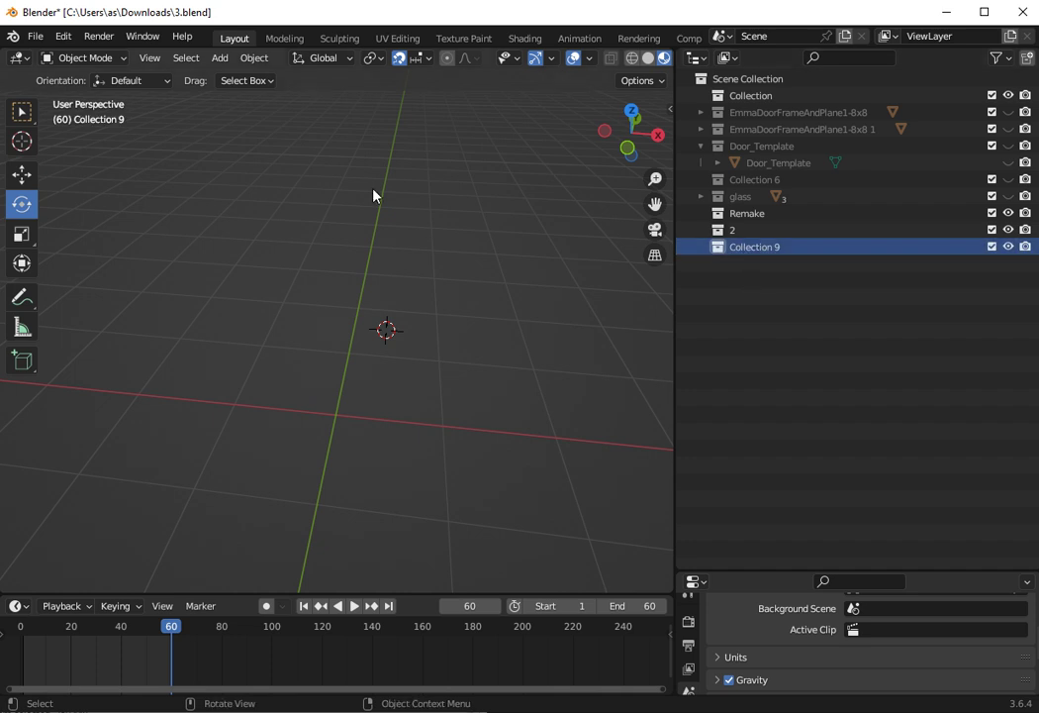
left_click(41, 39)
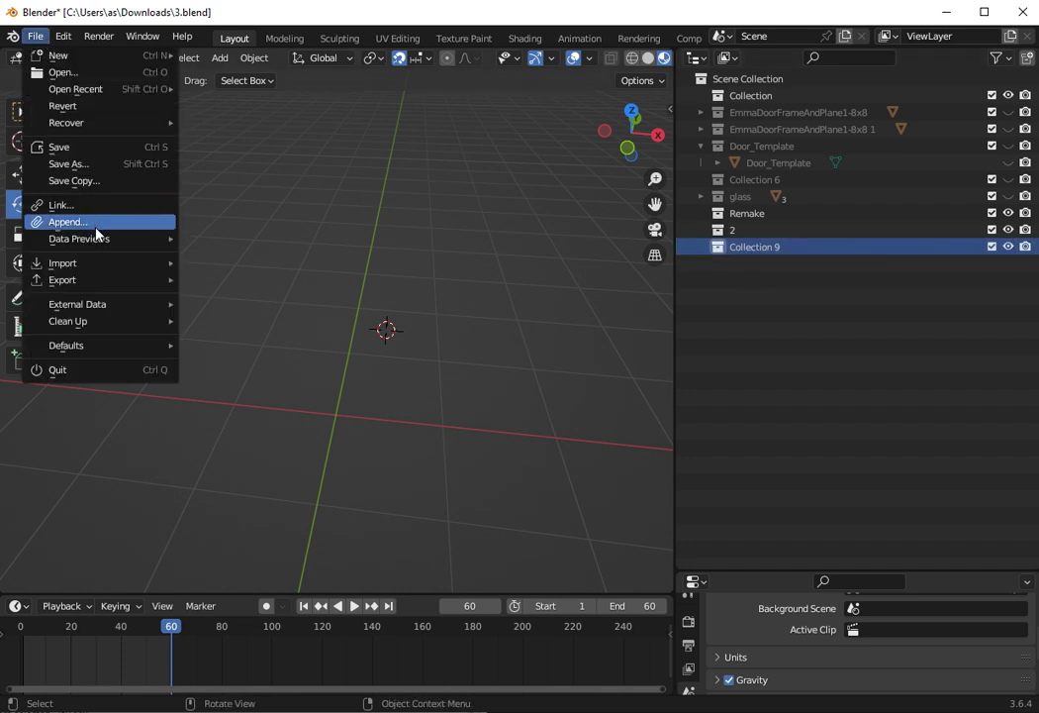
mouse_move(79, 263)
left_click(234, 262)
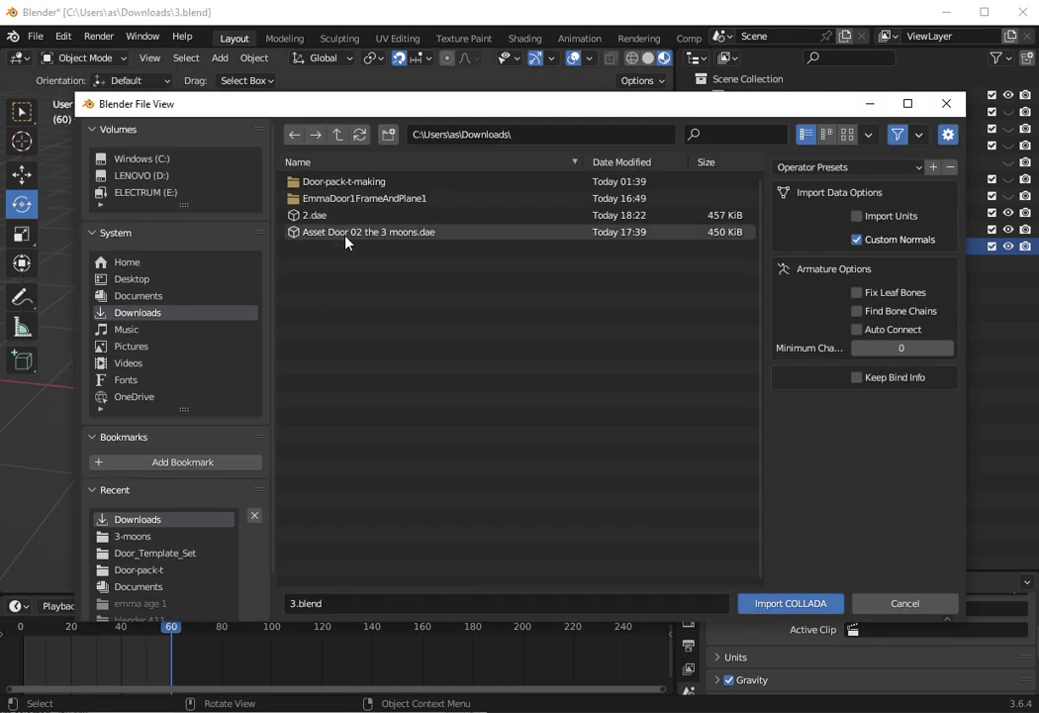
left_click(309, 214)
left_click(755, 604)
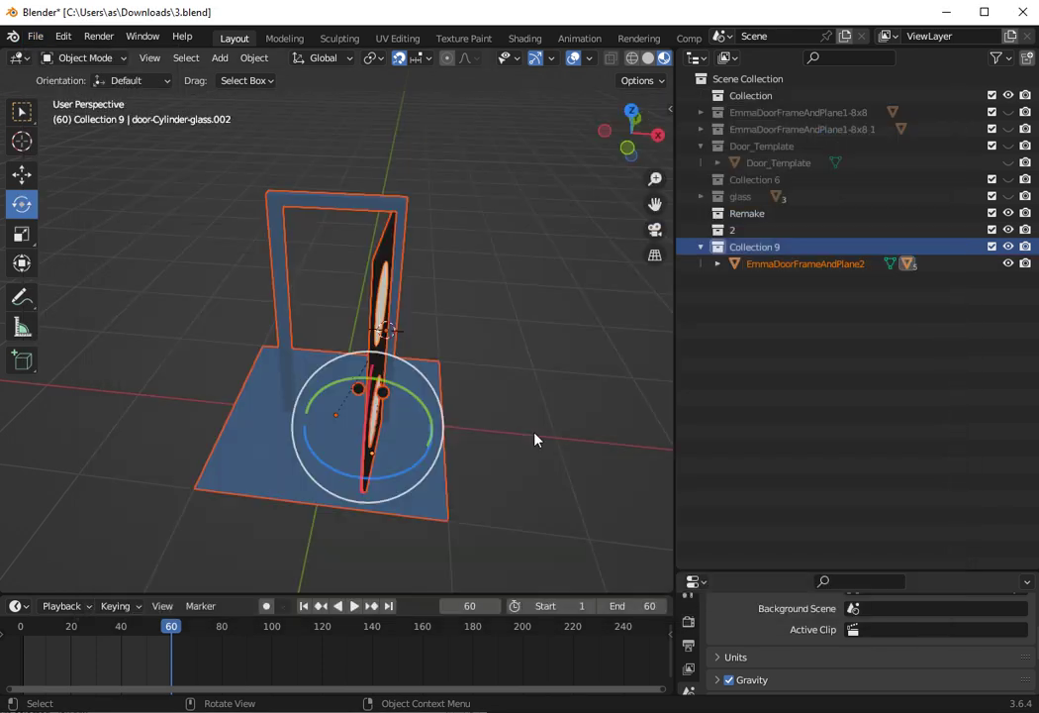
left_click(358, 608)
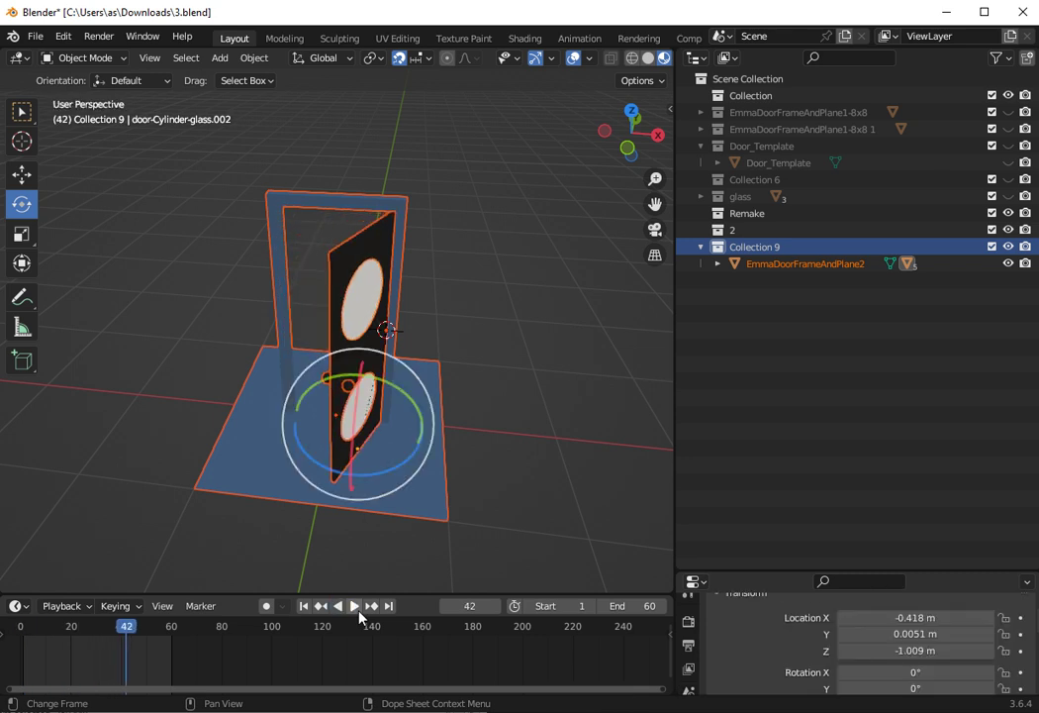
- Move the imported door and frame along the positive X axis and play the animation again to check the swing
left_click(21, 174)
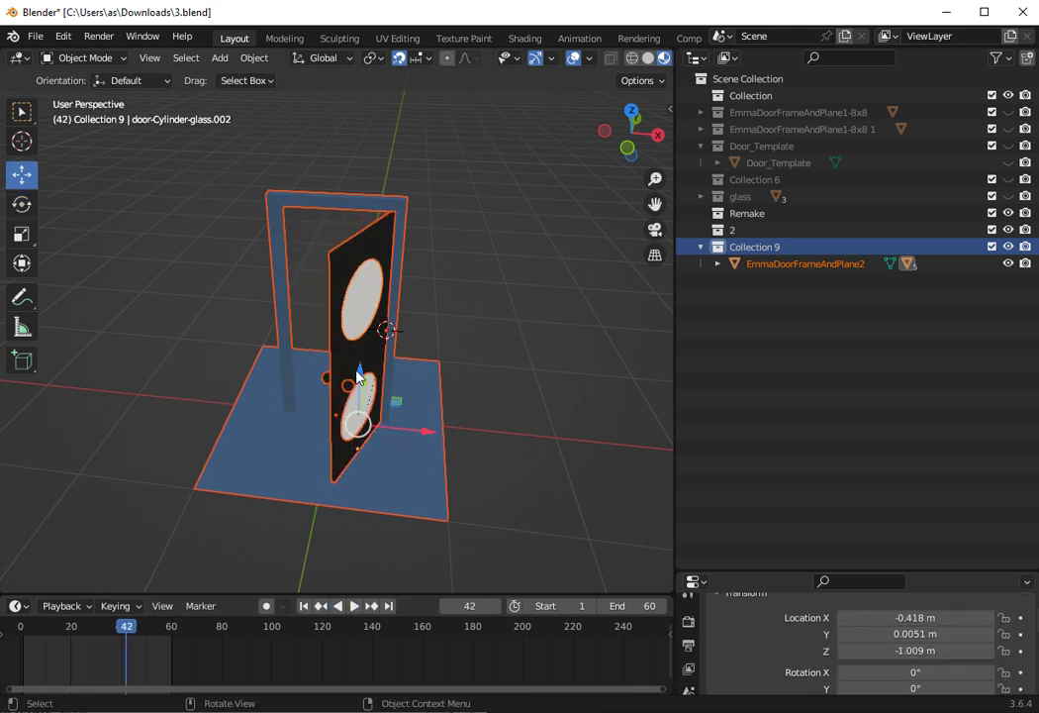
left_click_drag(424, 432, 623, 452)
scroll(471, 349, "down", 2)
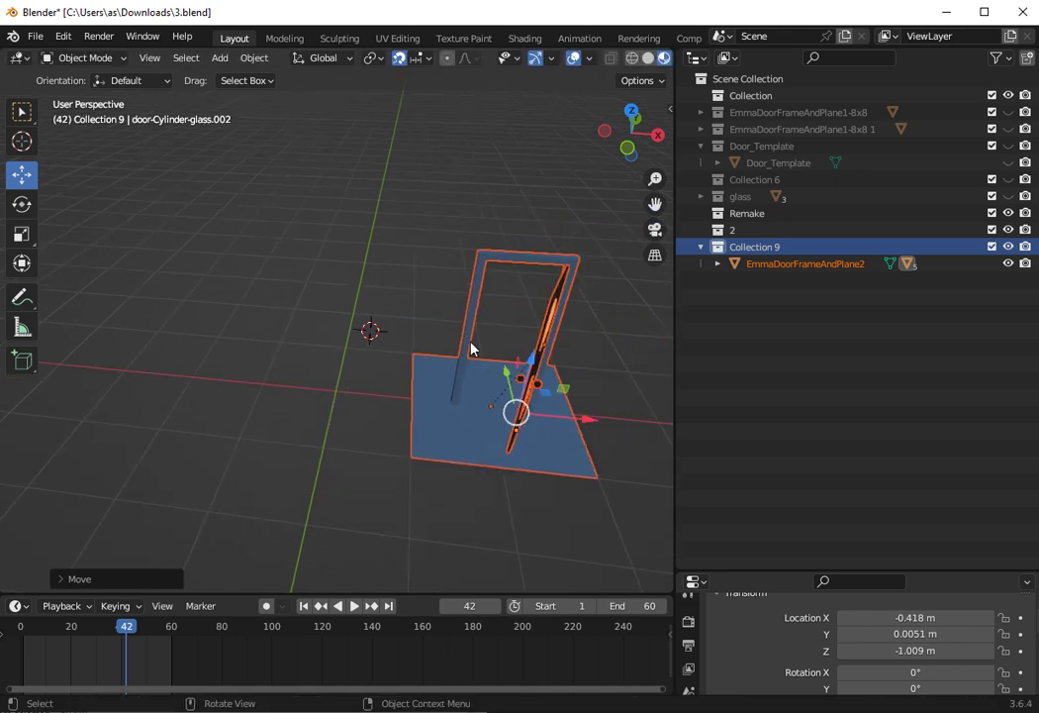
left_click(358, 609)
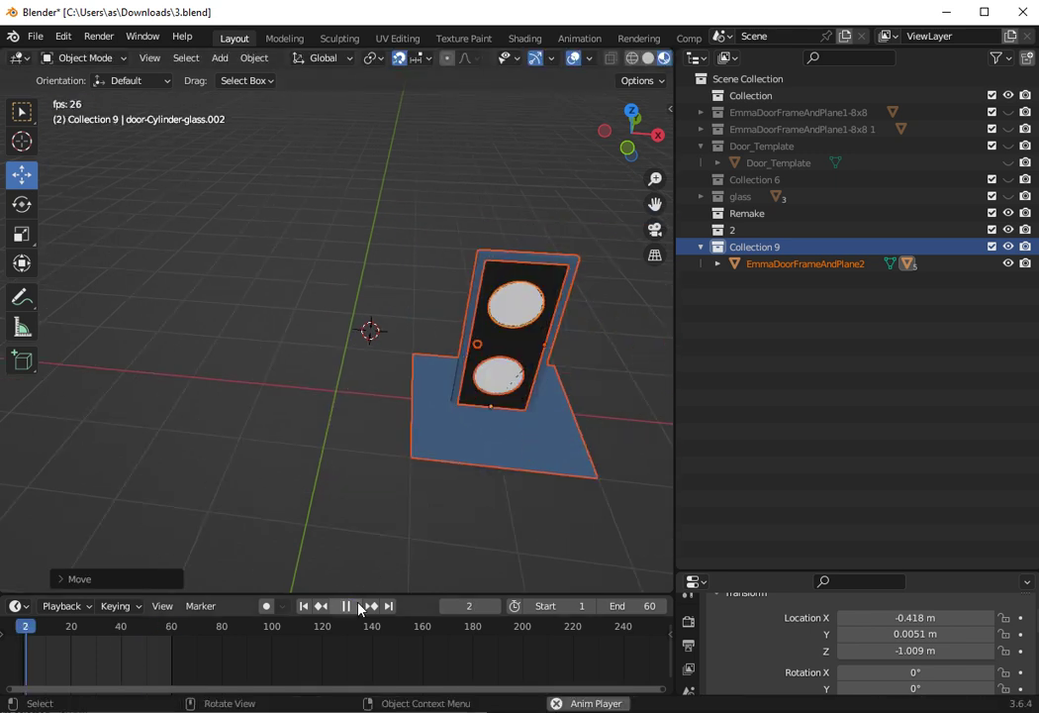
left_click(359, 610)
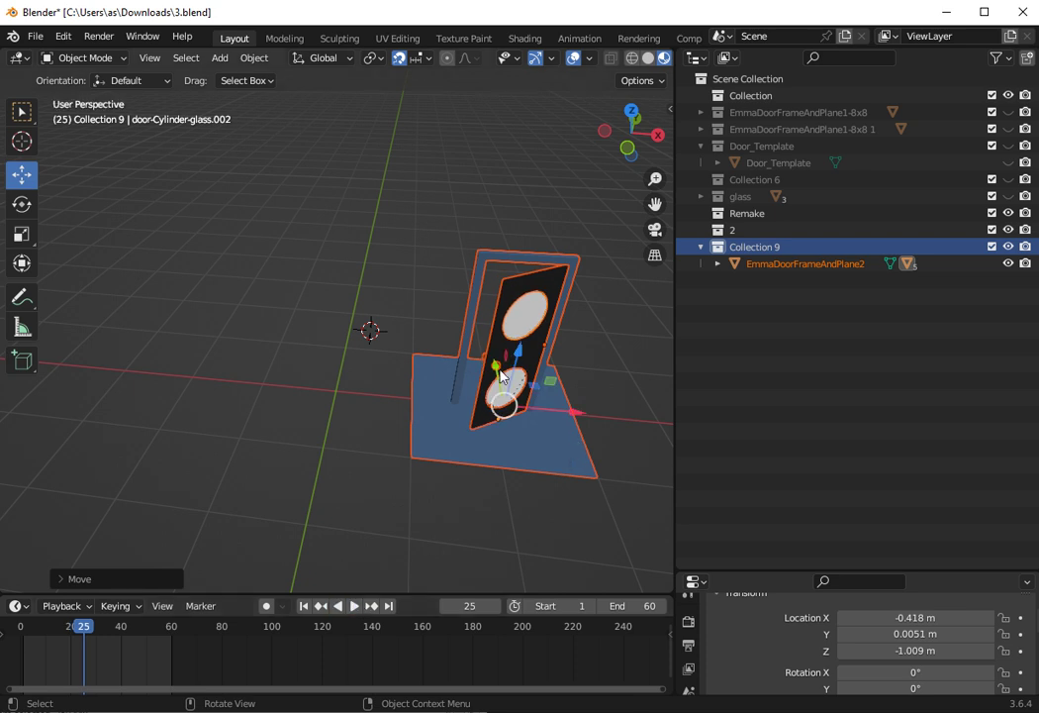
- Move the imported door and frame along the positive Y axis and play the animation to check the swing
left_click_drag(496, 365, 494, 195)
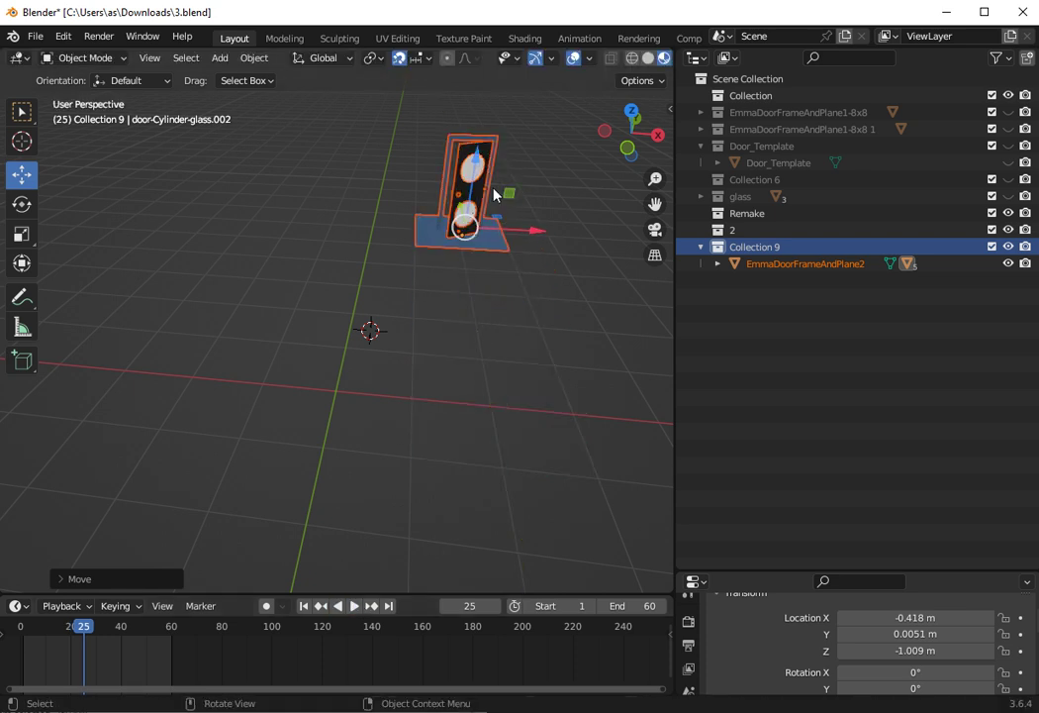
left_click(354, 607)
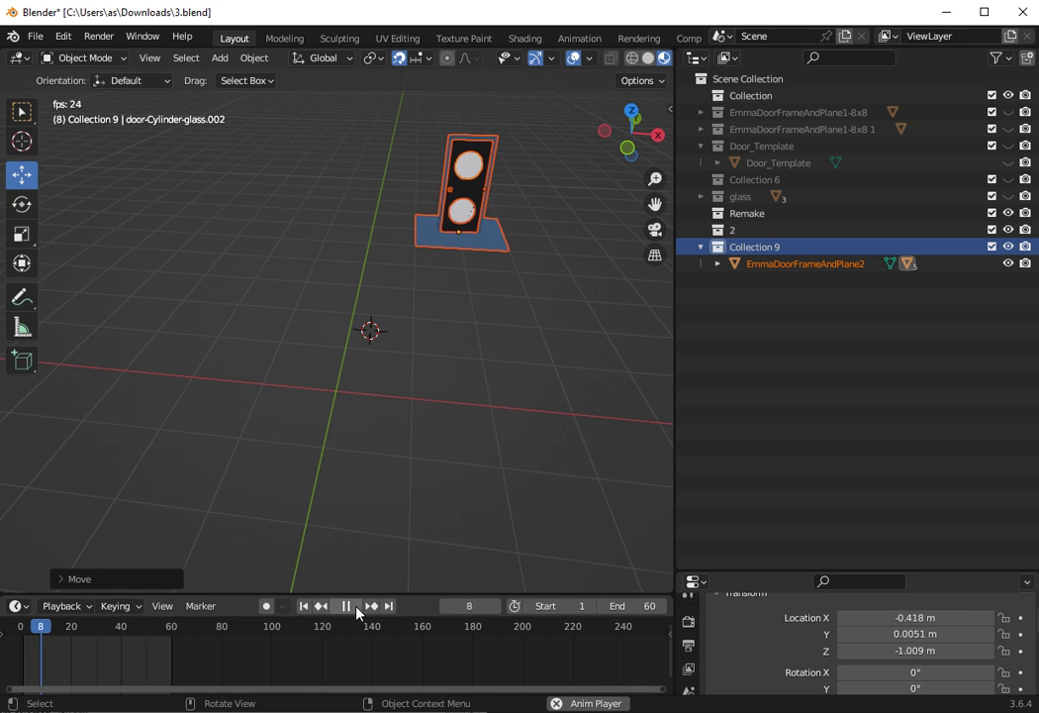
left_click(357, 609)
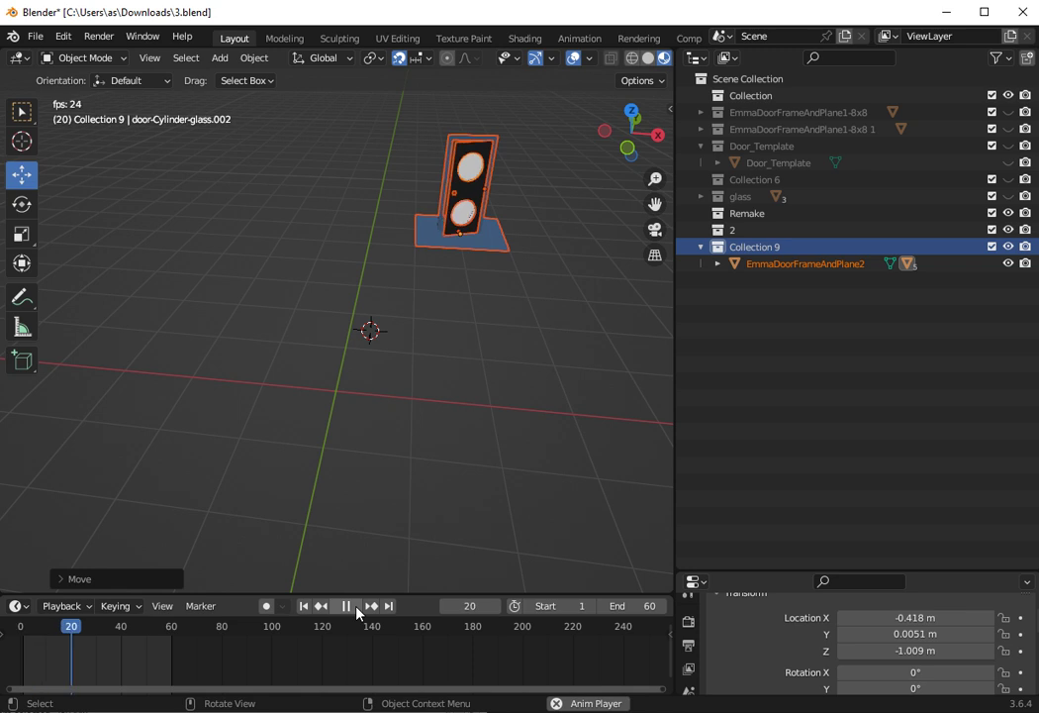
- Undo the recent moves of the imported door and frame to restore their original placement
left_click(63, 37)
left_click(81, 55)
left_click(64, 37)
left_click(82, 56)
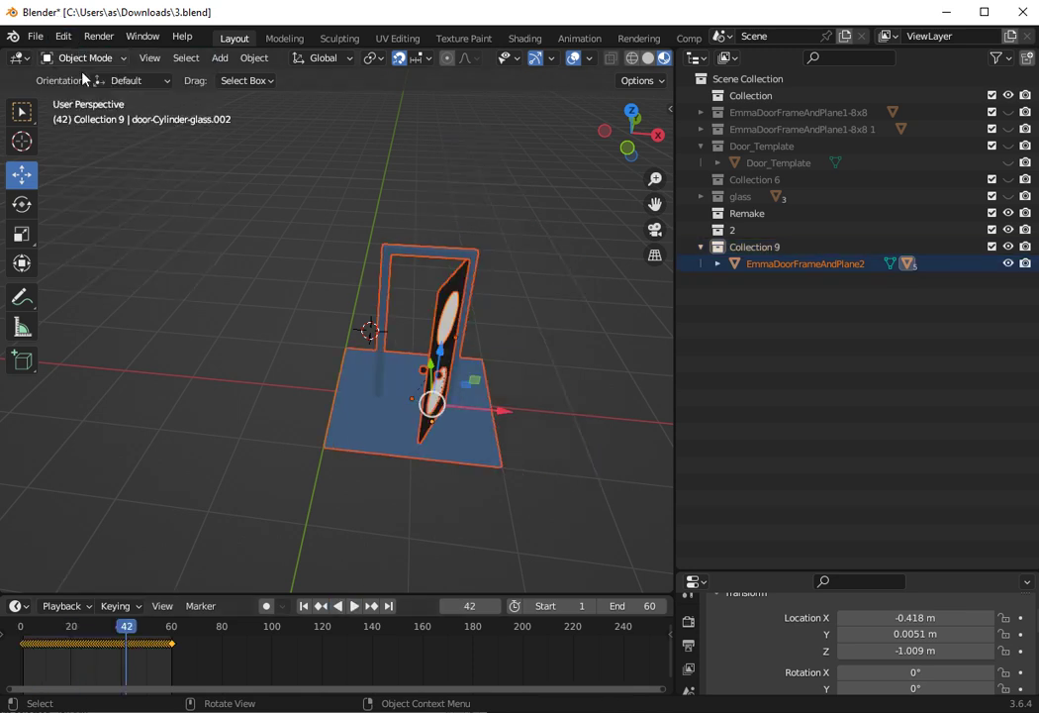
left_click(63, 37)
left_click(81, 56)
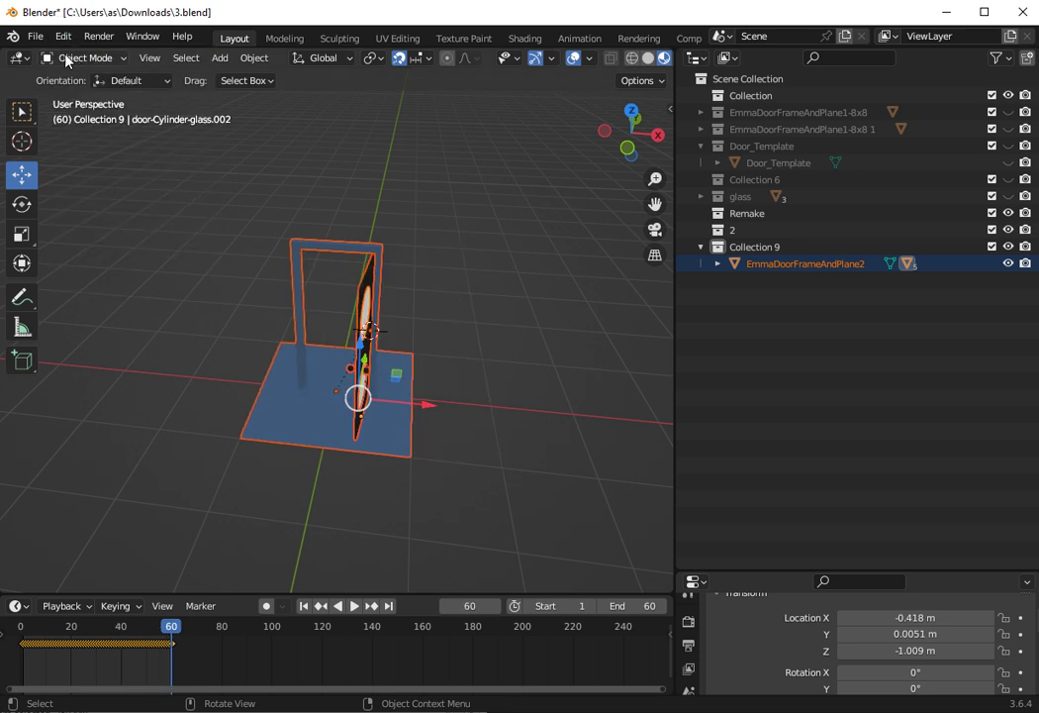
- Expand the EmmaDoorFrameAndPlane2 hierarchy, select all its objects and review the Parent to Object option
left_click(717, 263)
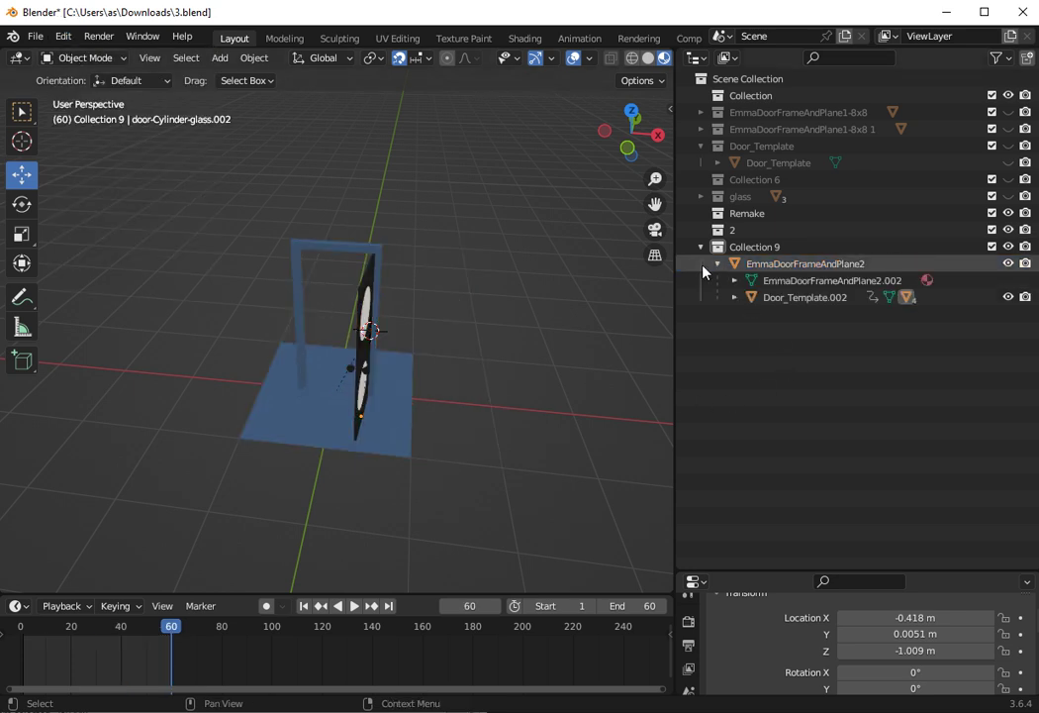
left_click(735, 297)
left_click_drag(829, 454, 777, 259)
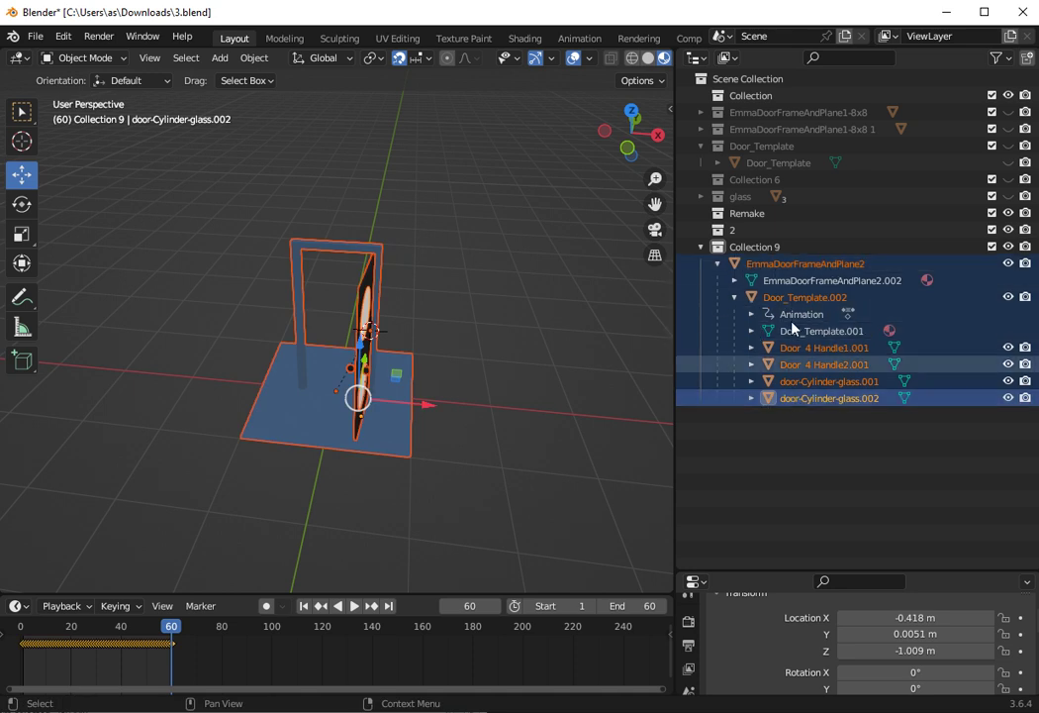
left_click(255, 58)
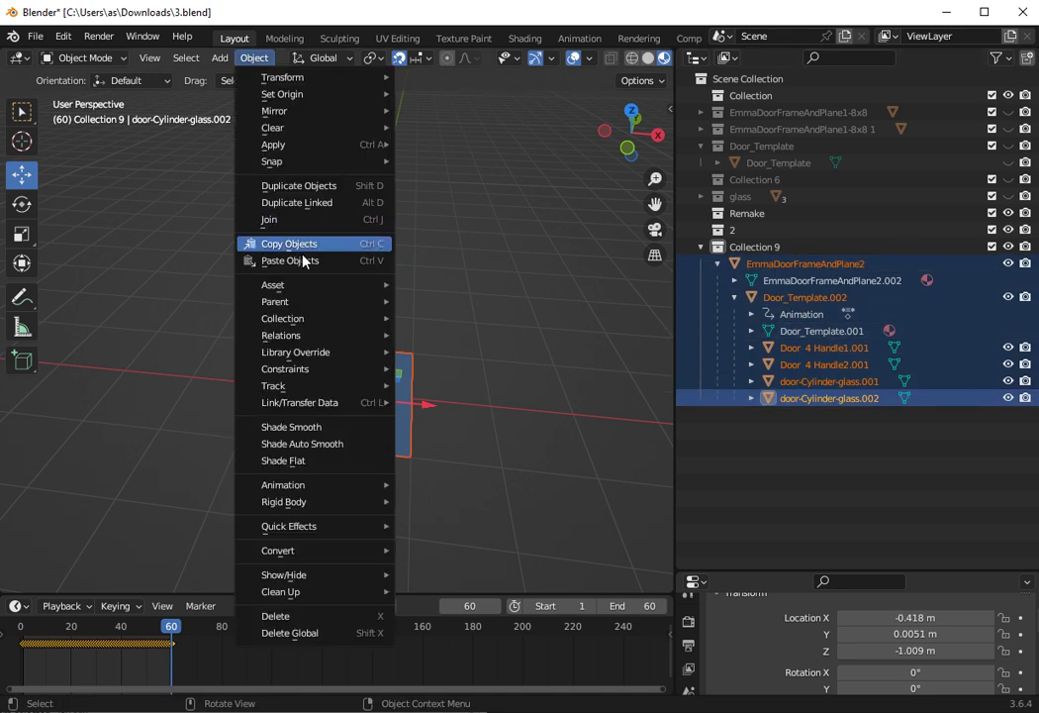
mouse_move(278, 301)
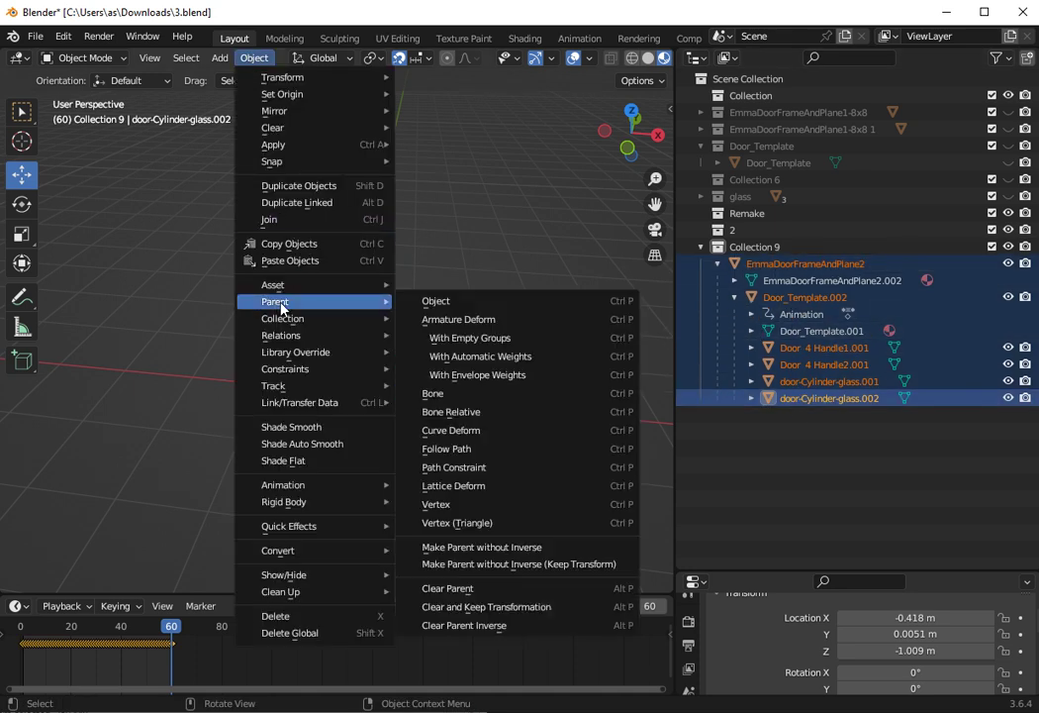
left_click(436, 301)
left_click(842, 485)
- Inspect the imported frame, Door_Template.002, its handle and its child objects by selecting them in turn and viewing them from different angles
left_click(809, 264)
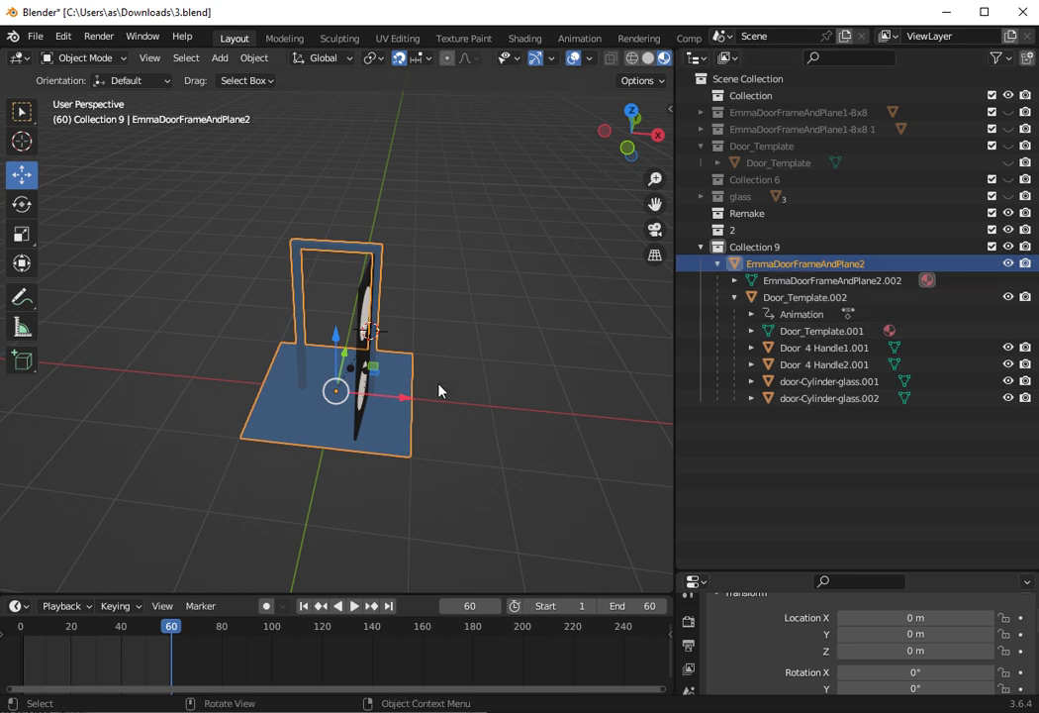
scroll(451, 384, "up", 3)
left_click(792, 298)
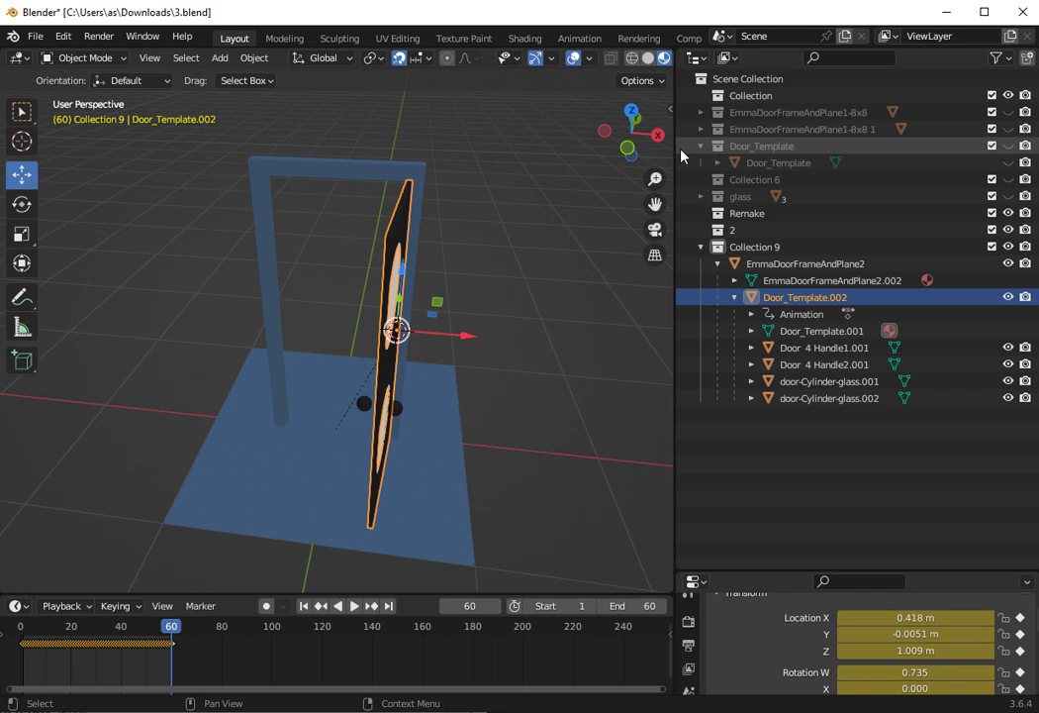
left_click_drag(630, 135, 599, 153)
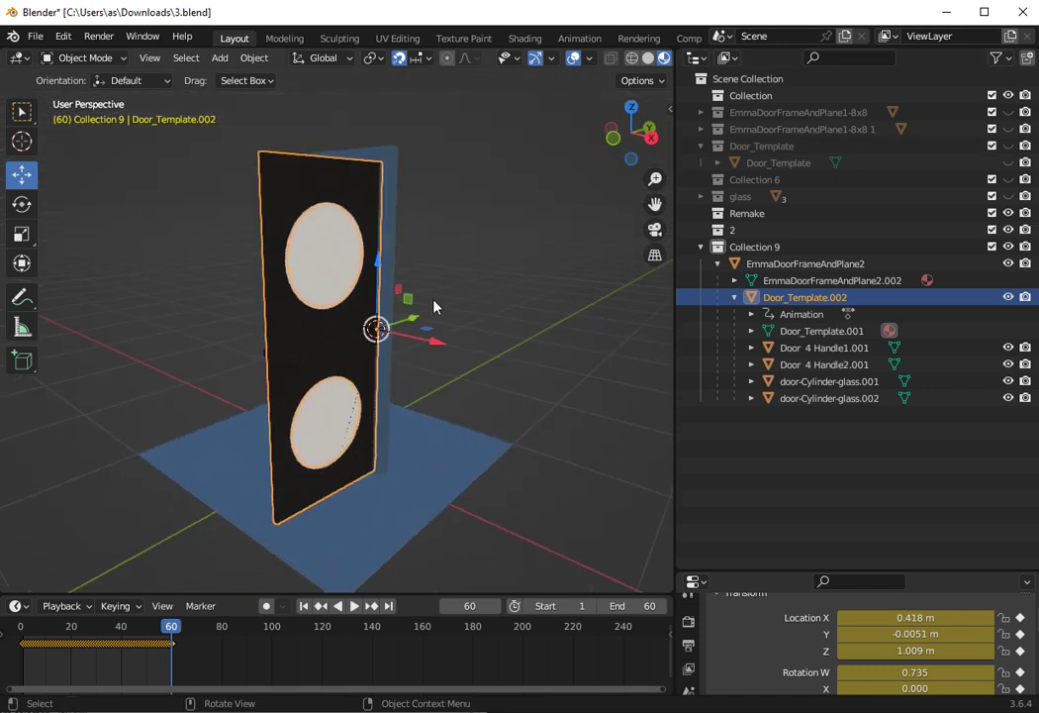
scroll(433, 303, "up", 2)
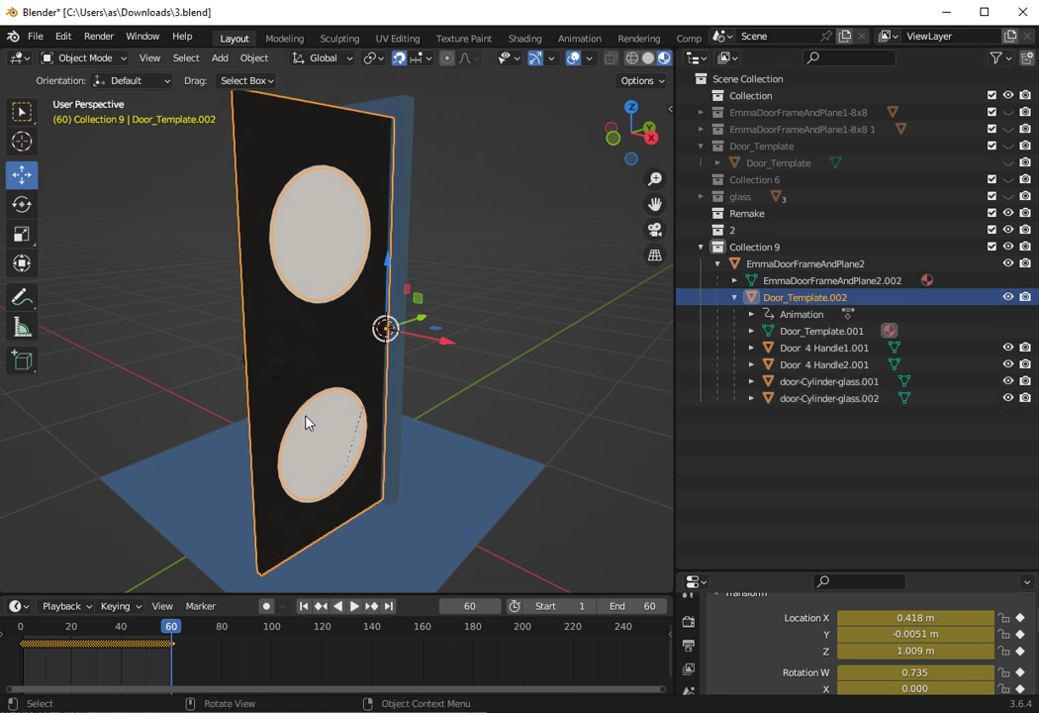
middle_click_drag(533, 207, 457, 339)
left_click(453, 343)
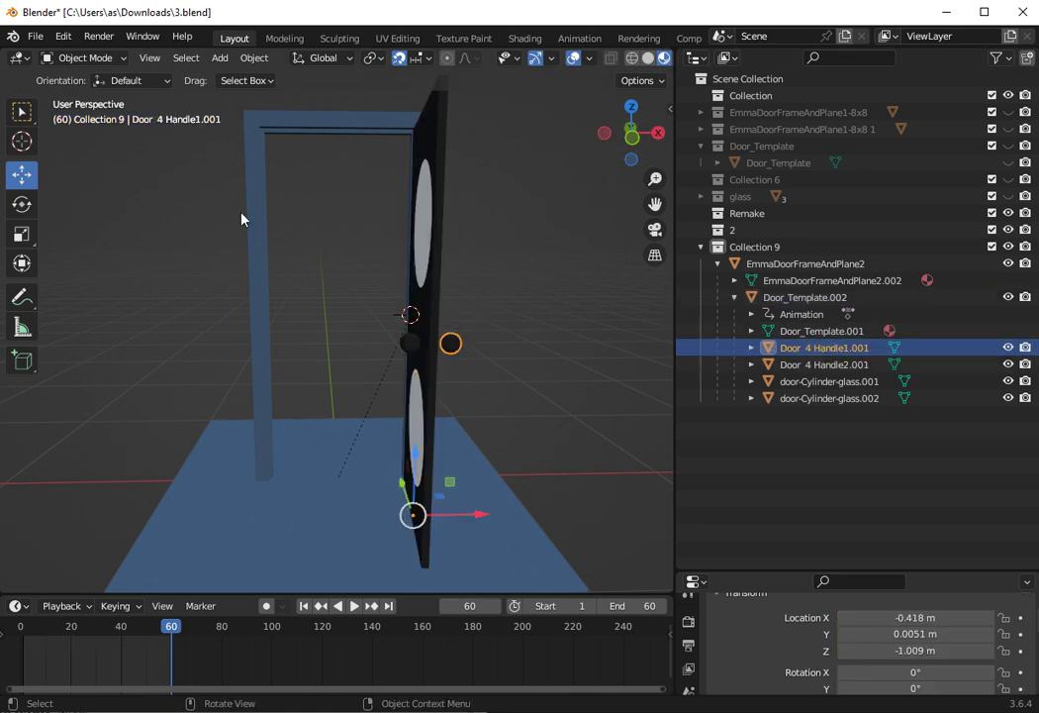
left_click_drag(608, 133, 571, 203)
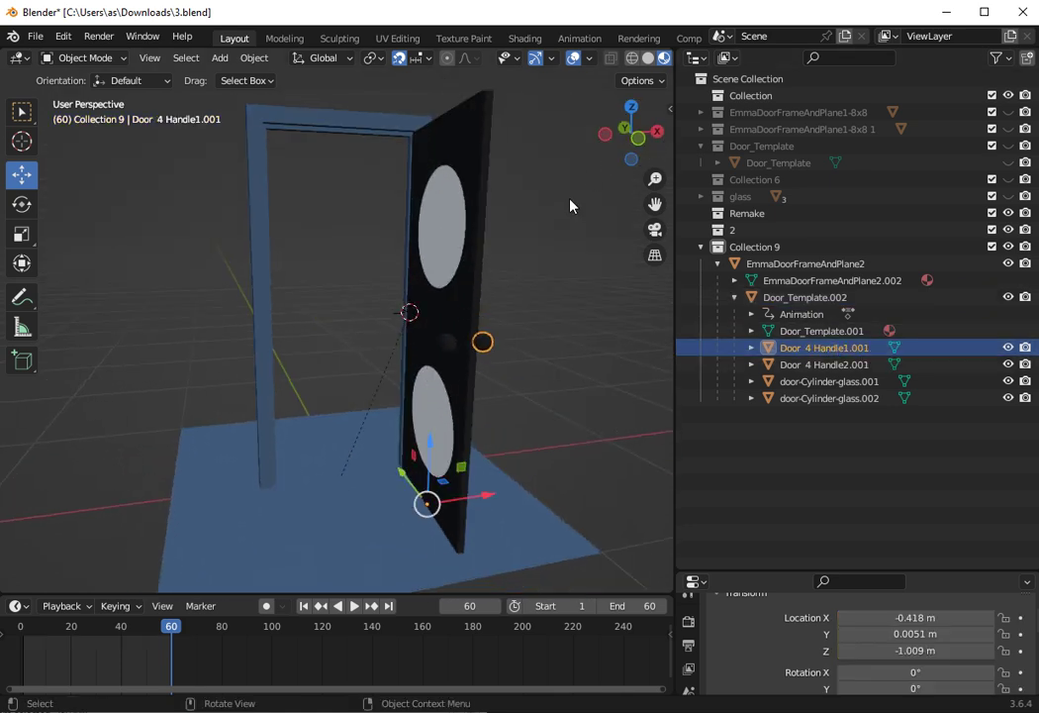
scroll(570, 208, "down", 2)
left_click_drag(858, 445, 765, 297)
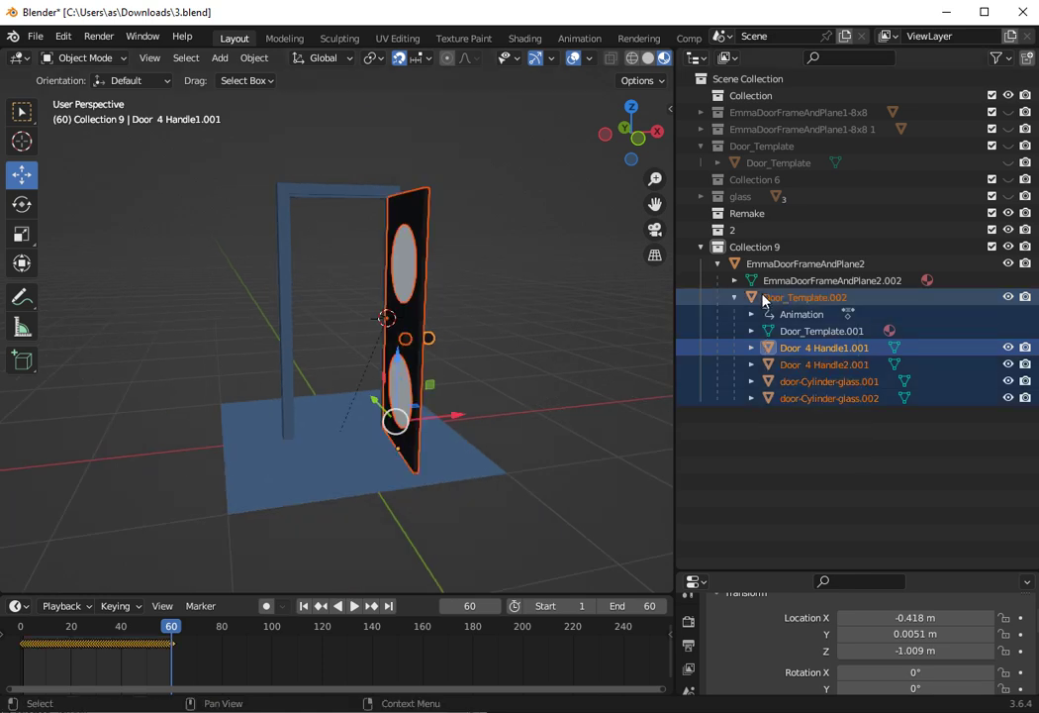
left_click(786, 266)
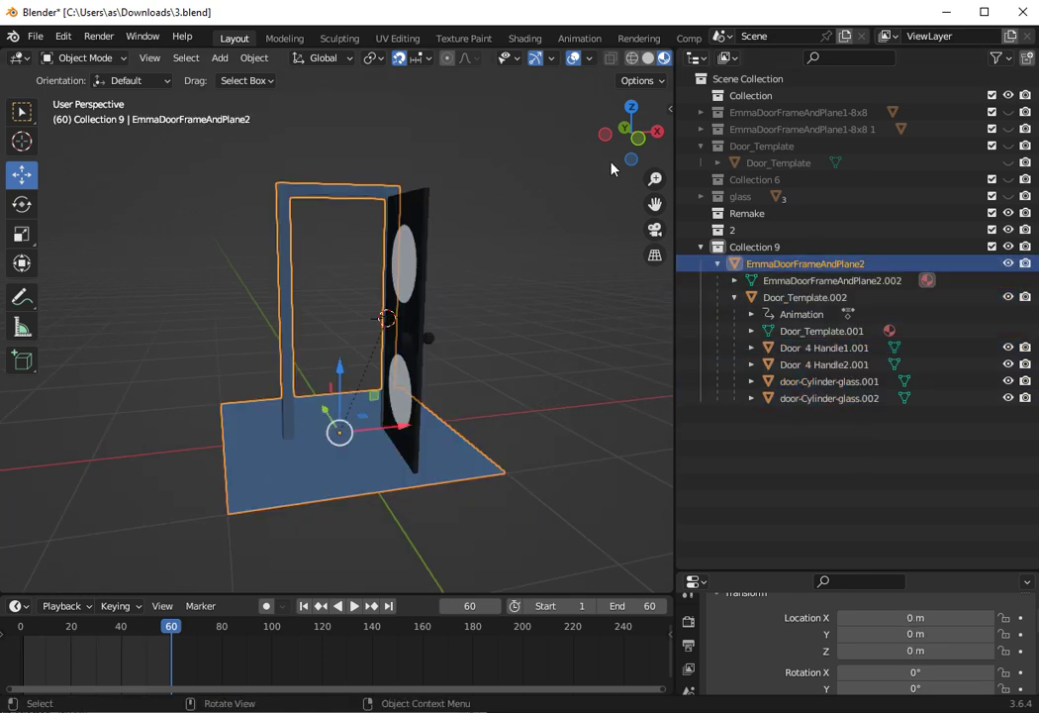
left_click_drag(612, 168, 554, 164)
right_click(409, 358)
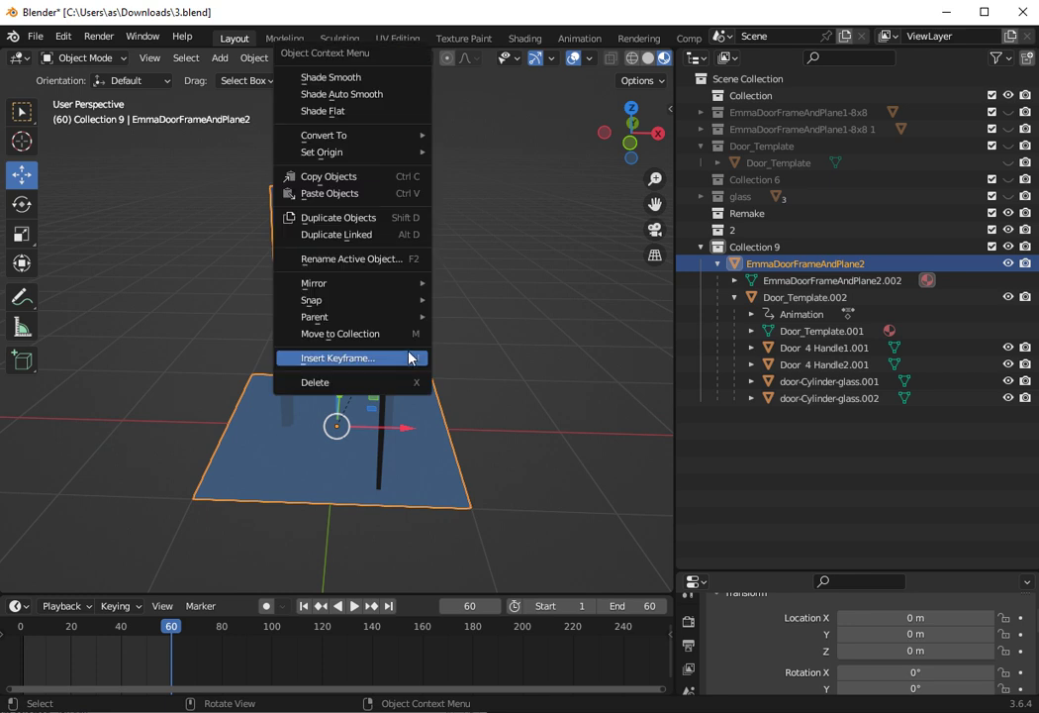
left_click(384, 359)
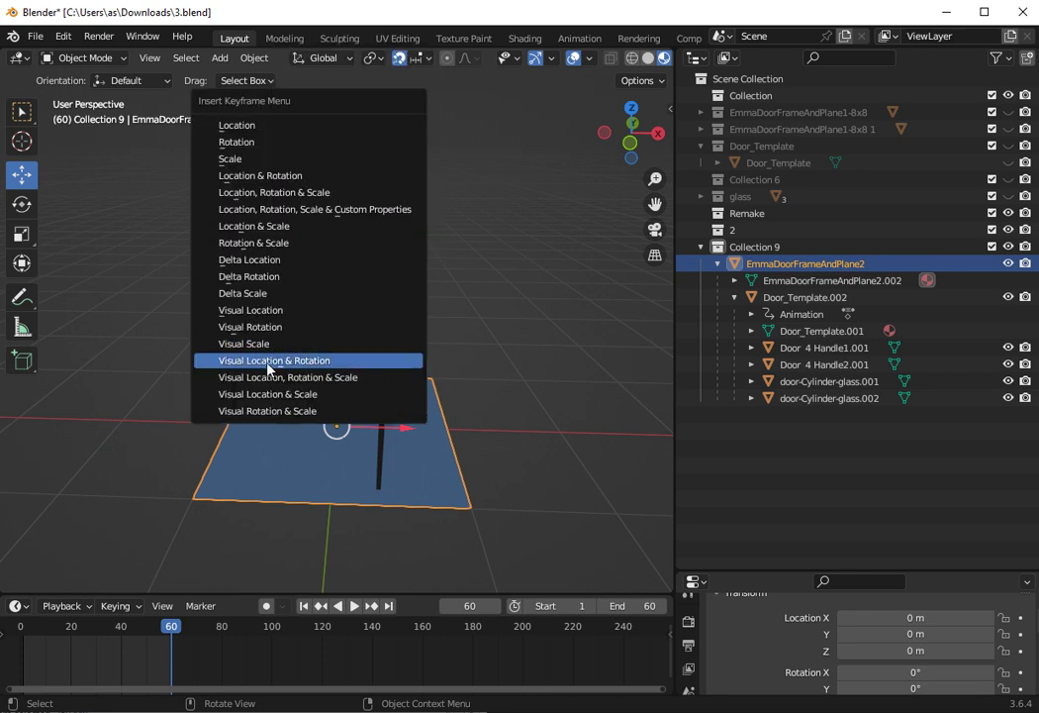
left_click(362, 364)
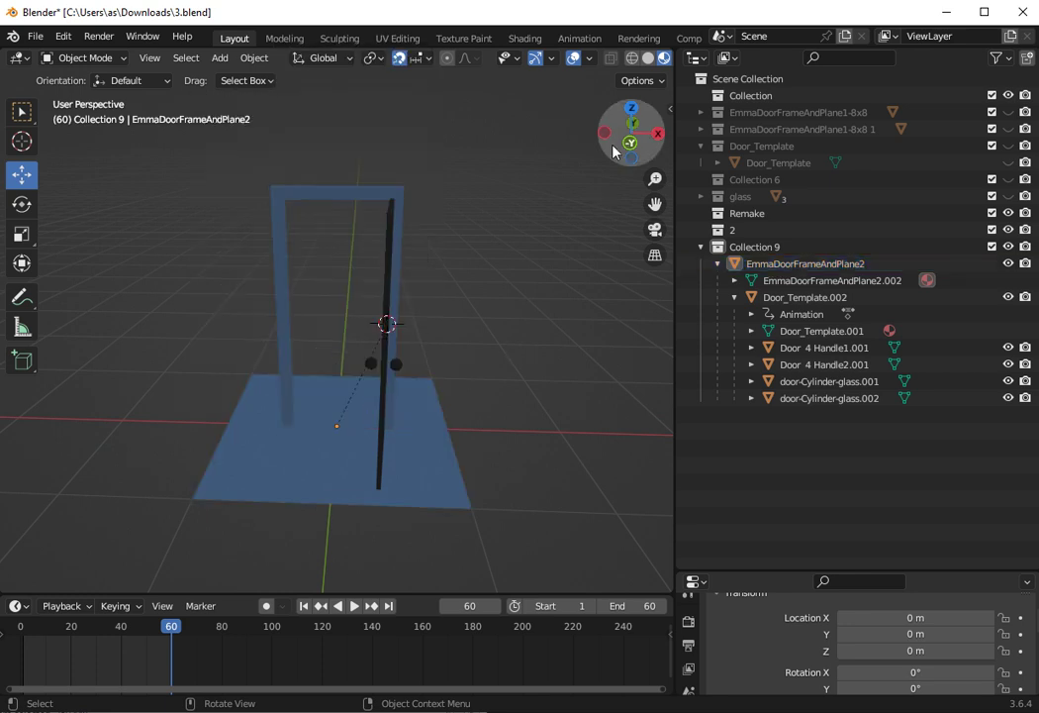
- Return the timeline to frame 0 so the door is closed, and leave the frame deselected
left_click_drag(623, 138, 574, 139)
left_click(360, 457)
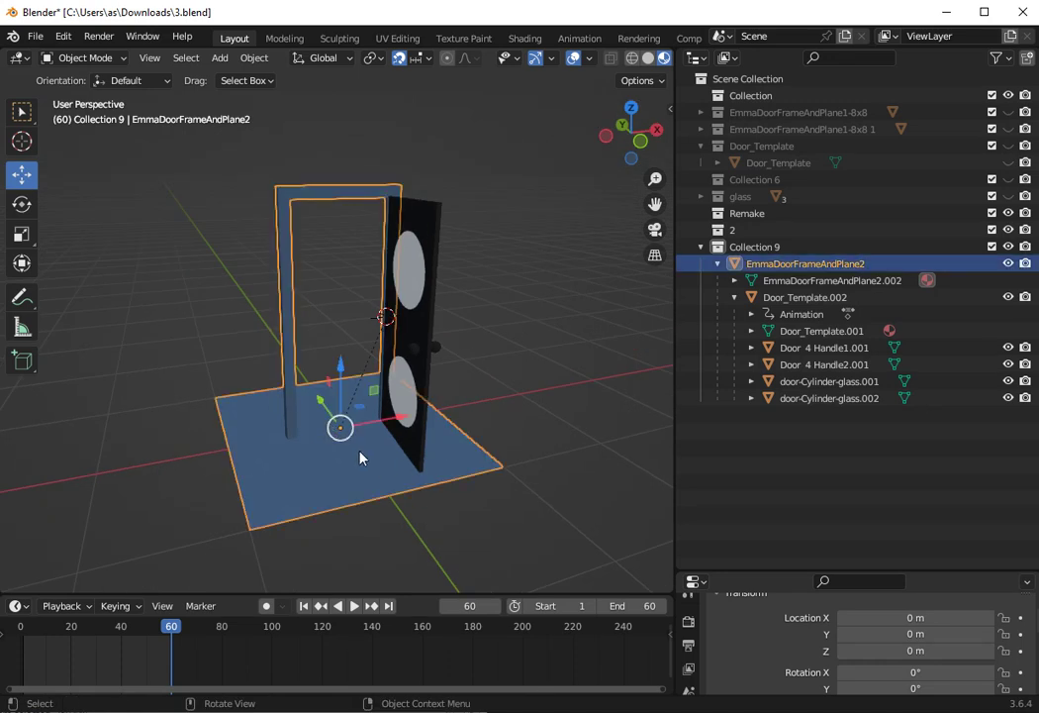
left_click_drag(181, 625, 15, 633)
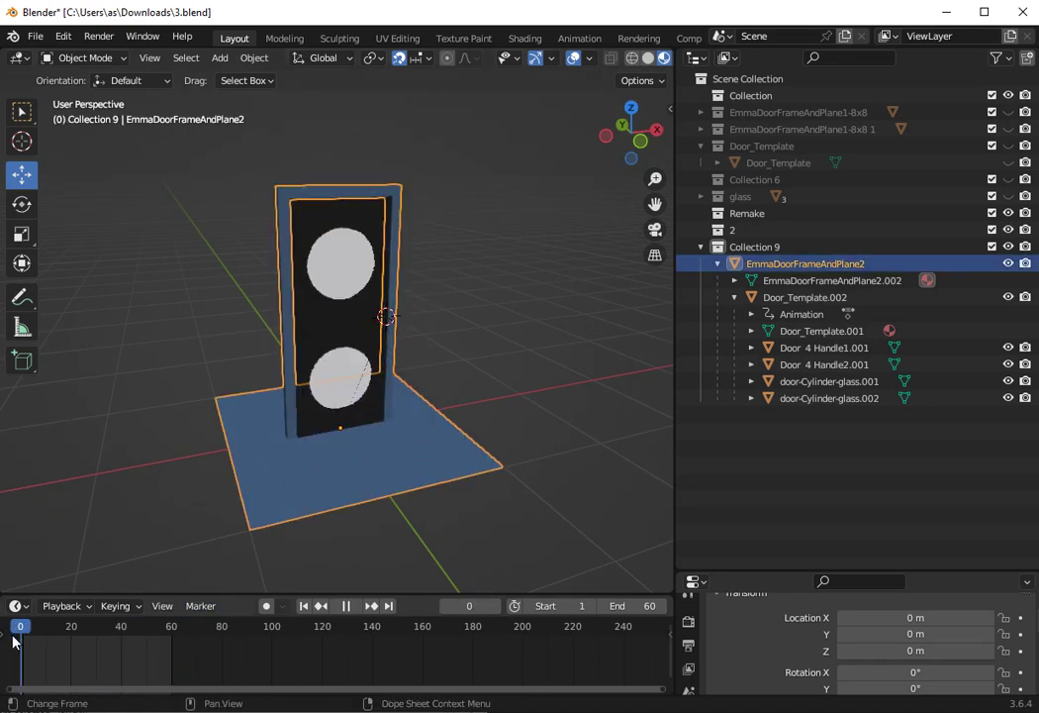
left_click(570, 299)
- Select EmmaDoorFrameAndPlane2, show its material EmmaDoorFrameAndPlane.001 and enlarge the Properties editor
left_click_drag(642, 128, 589, 133)
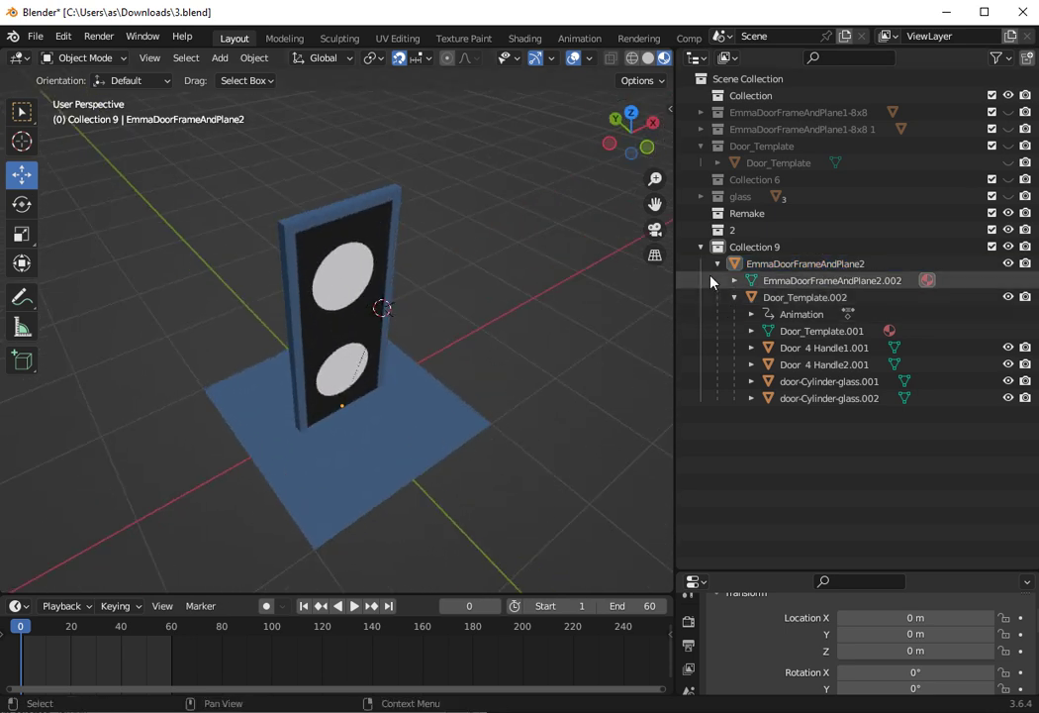
left_click(417, 418)
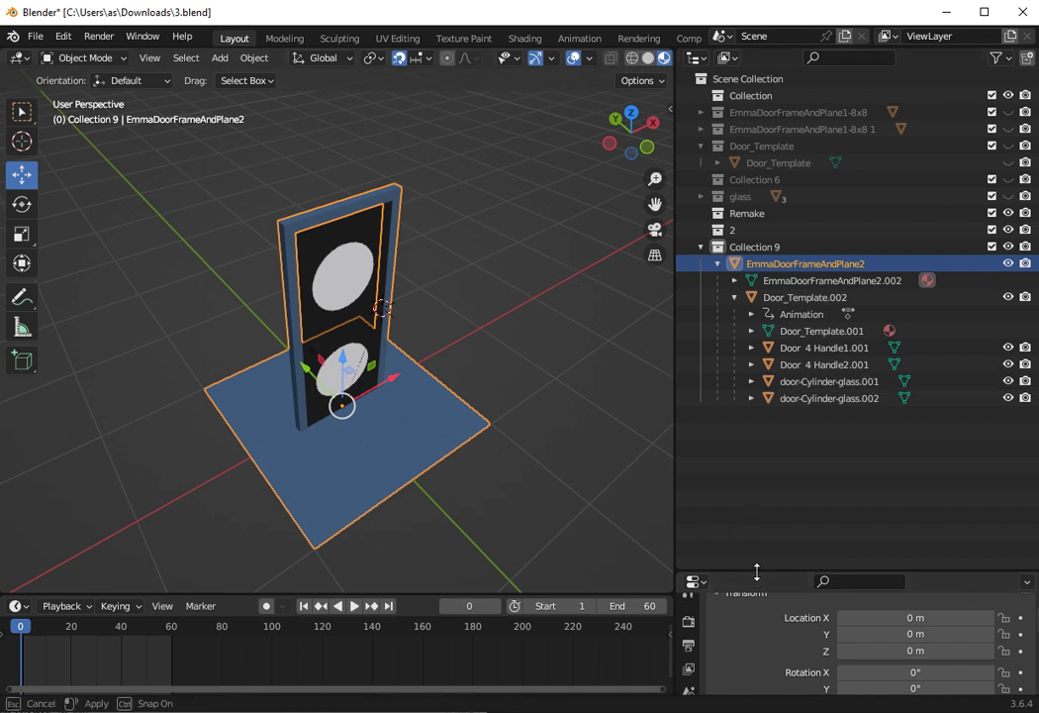
left_click_drag(756, 568, 757, 457)
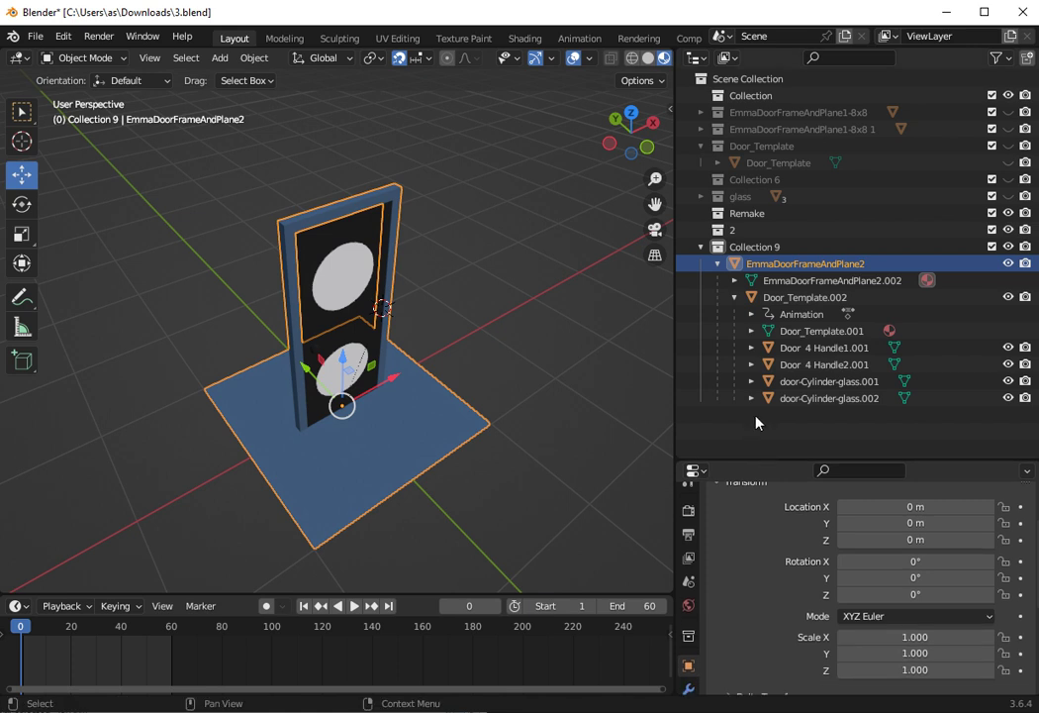
left_click(735, 281)
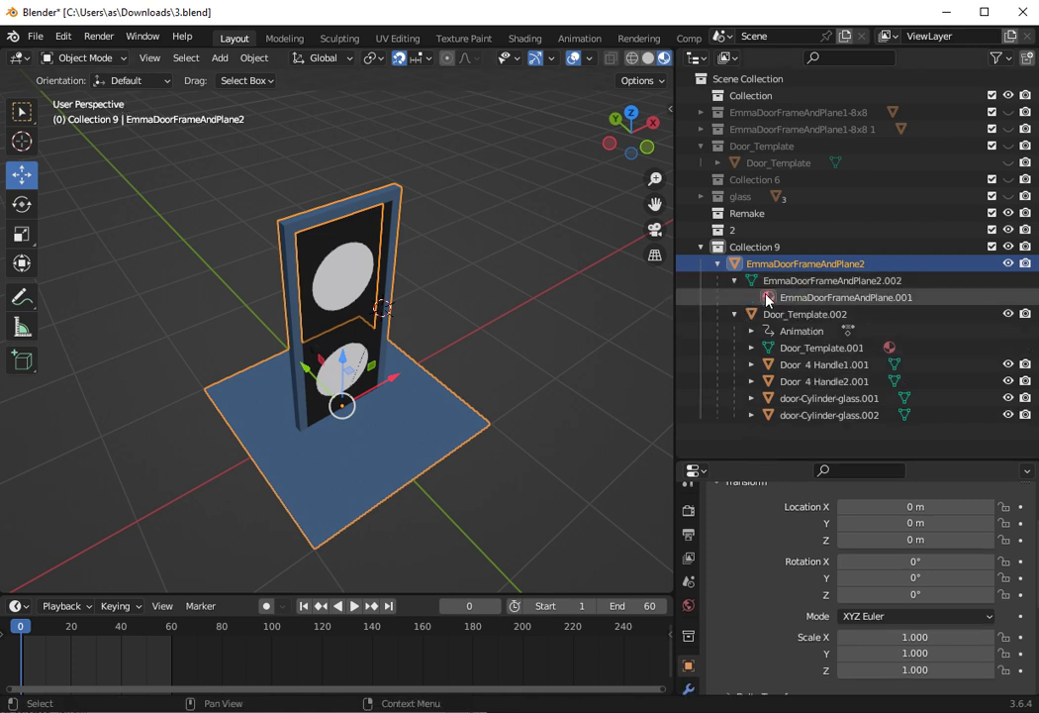
left_click(769, 296)
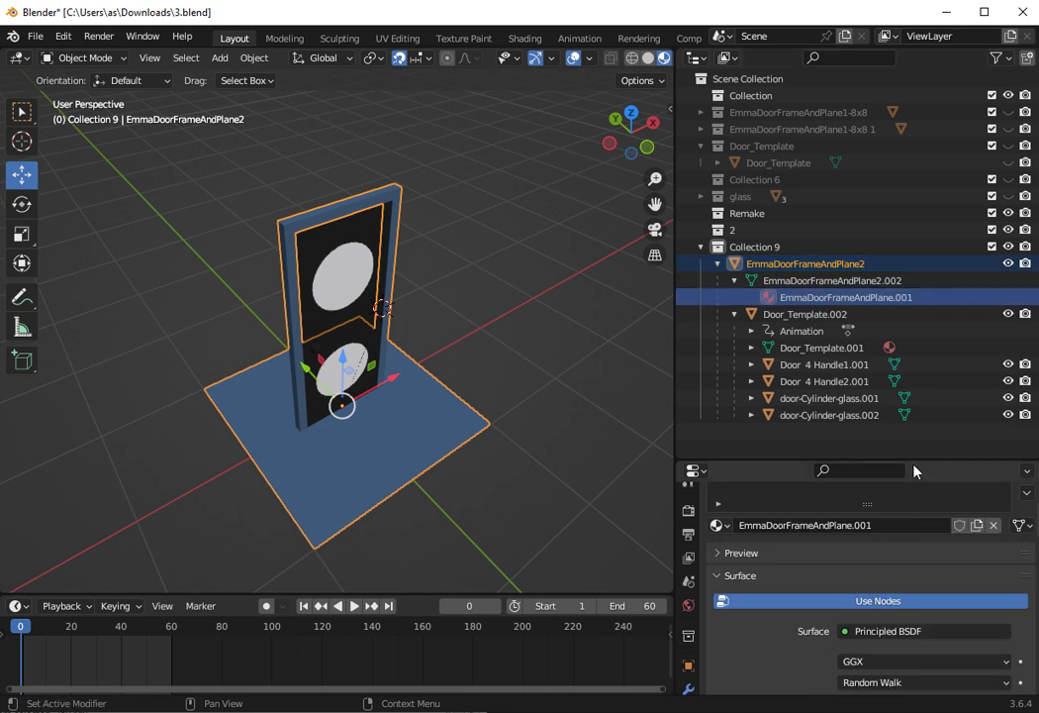
left_click_drag(916, 459, 920, 382)
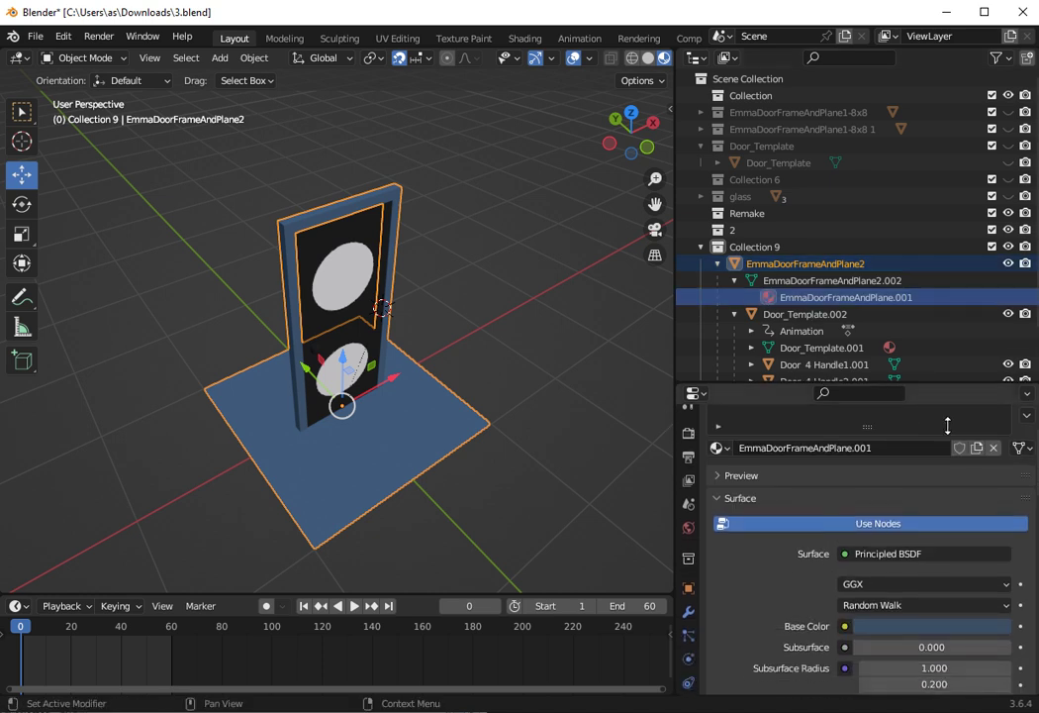
- Set the Base Color of EmmaDoorFrameAndPlane.001 to near-white by sampling its Subsurface Color with the eyedropper
scroll(701, 604, "down", 2)
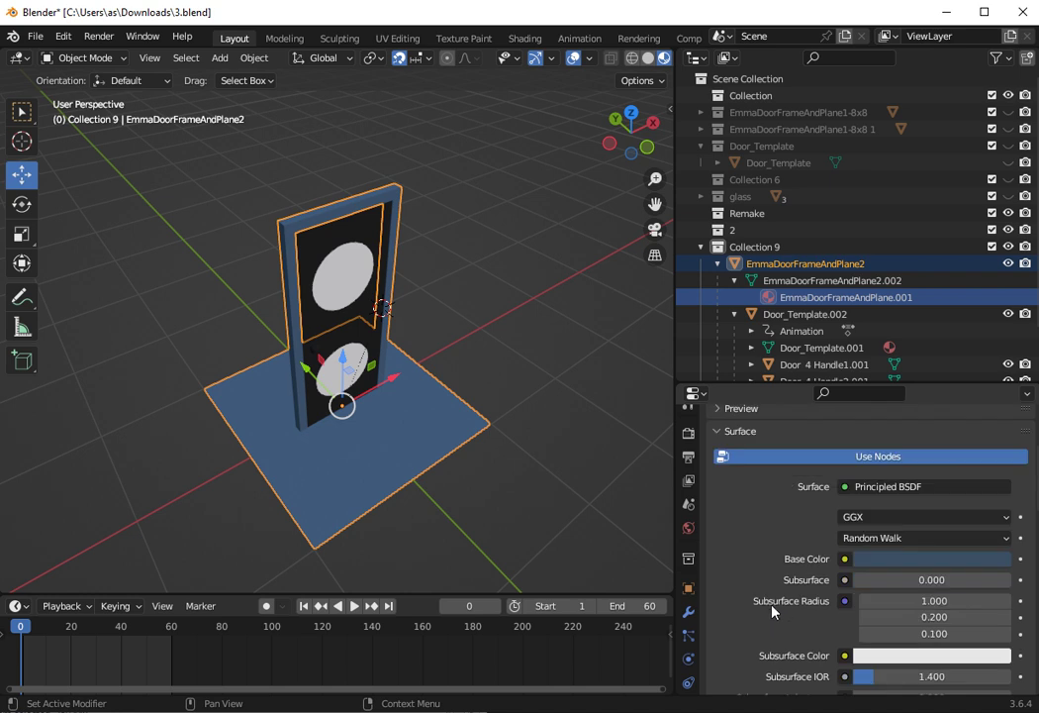
left_click(895, 560)
left_click(996, 485)
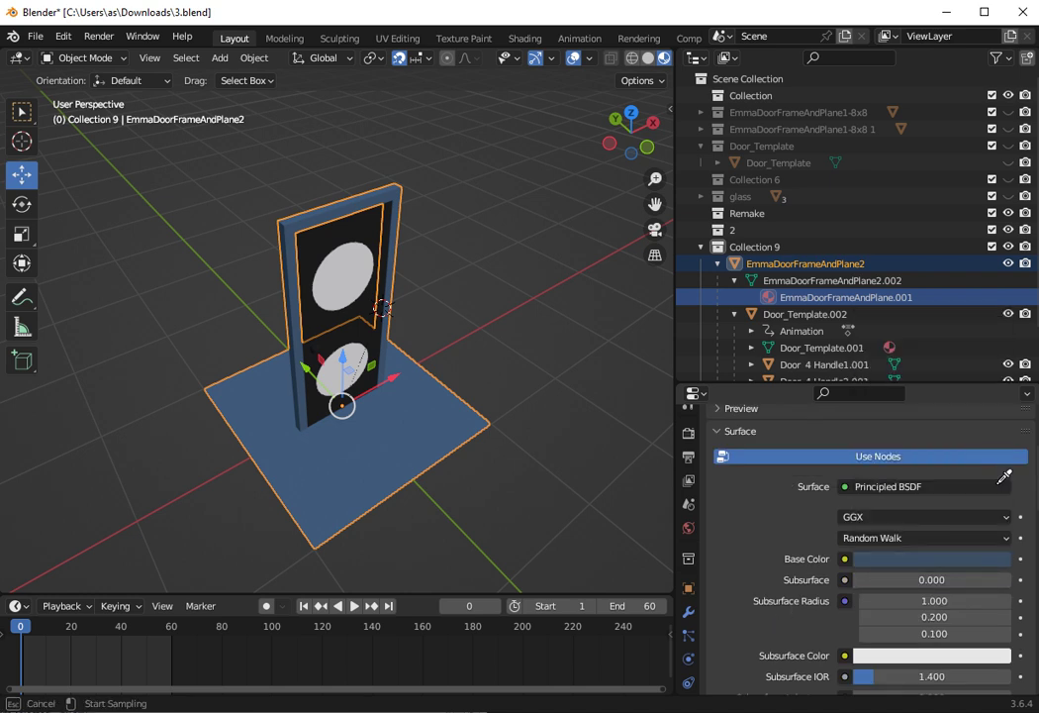
left_click(917, 657)
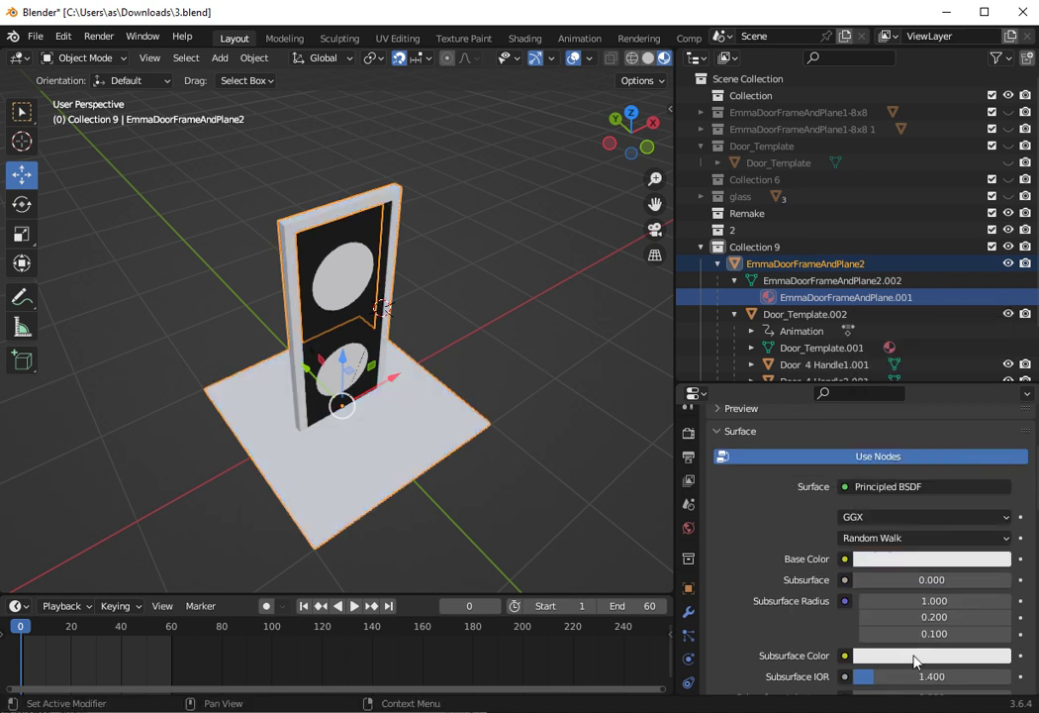
- Deselect the frame and examine the recoloured door frame and floor plane from several angles
mouse_move(631, 134)
left_mouse_down()
mouse_move(604, 137)
mouse_move(673, 138)
mouse_move(609, 139)
mouse_move(624, 139)
left_mouse_up()
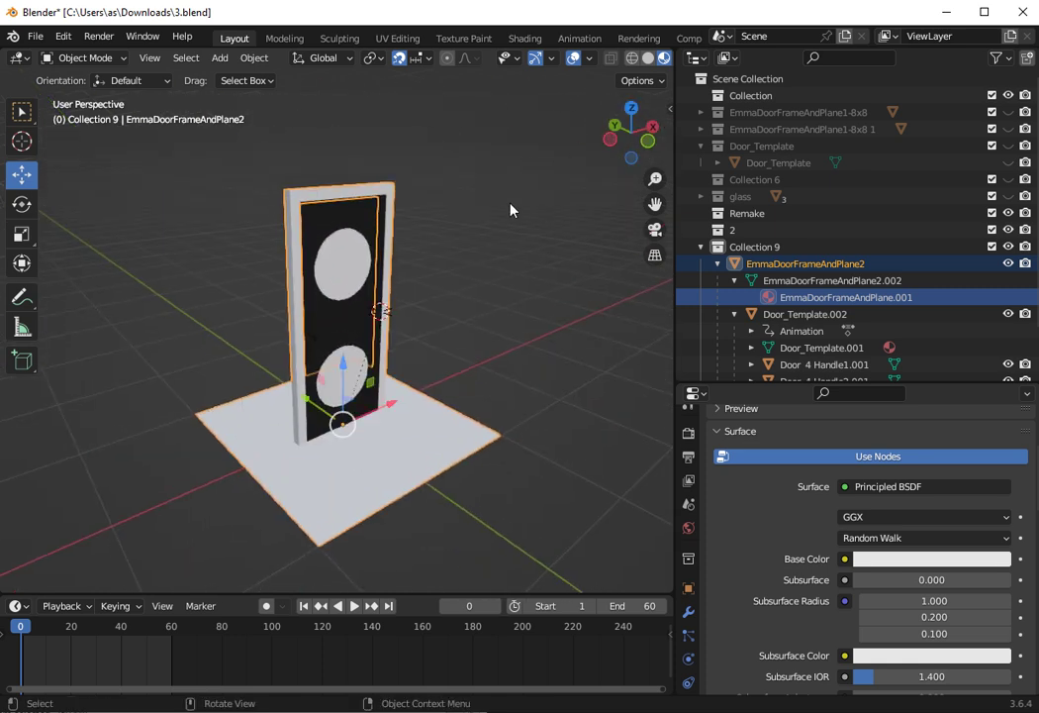
left_click(485, 235)
scroll(485, 234, "up", 2)
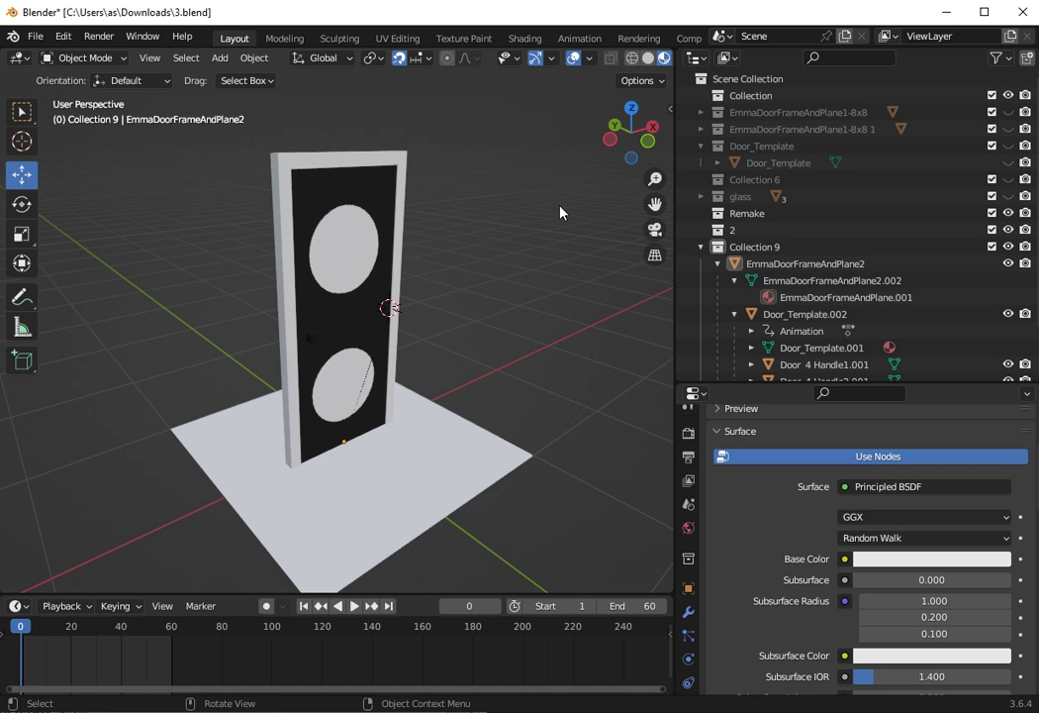
left_click_drag(631, 133, 514, 251)
scroll(513, 252, "up", 1)
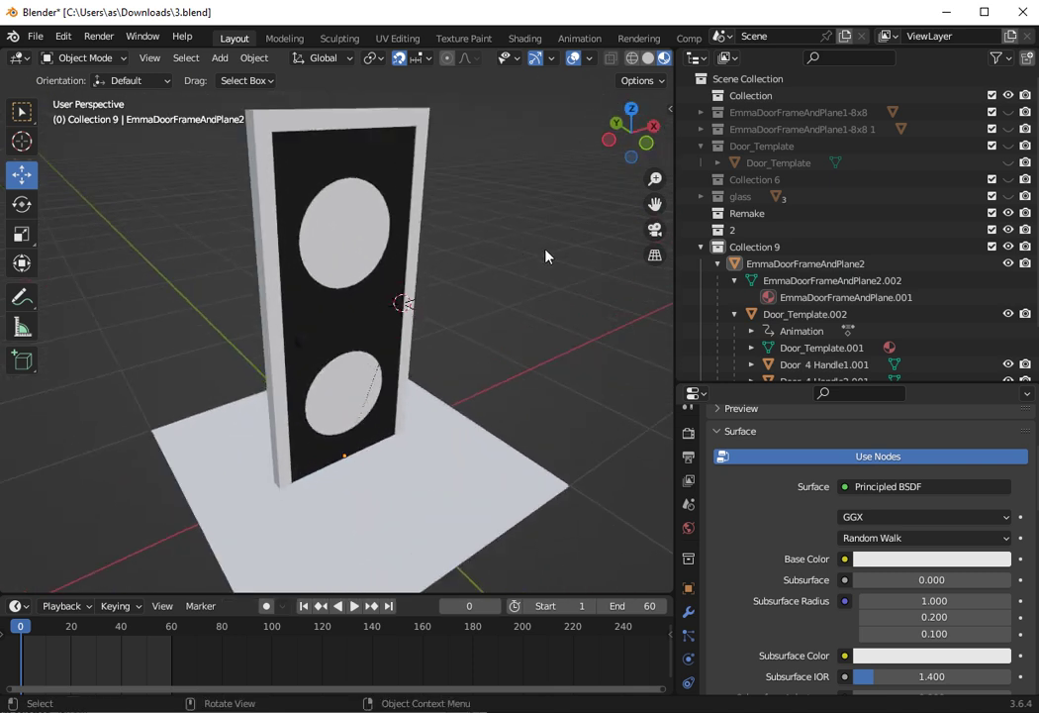
left_click_drag(628, 134, 545, 295)
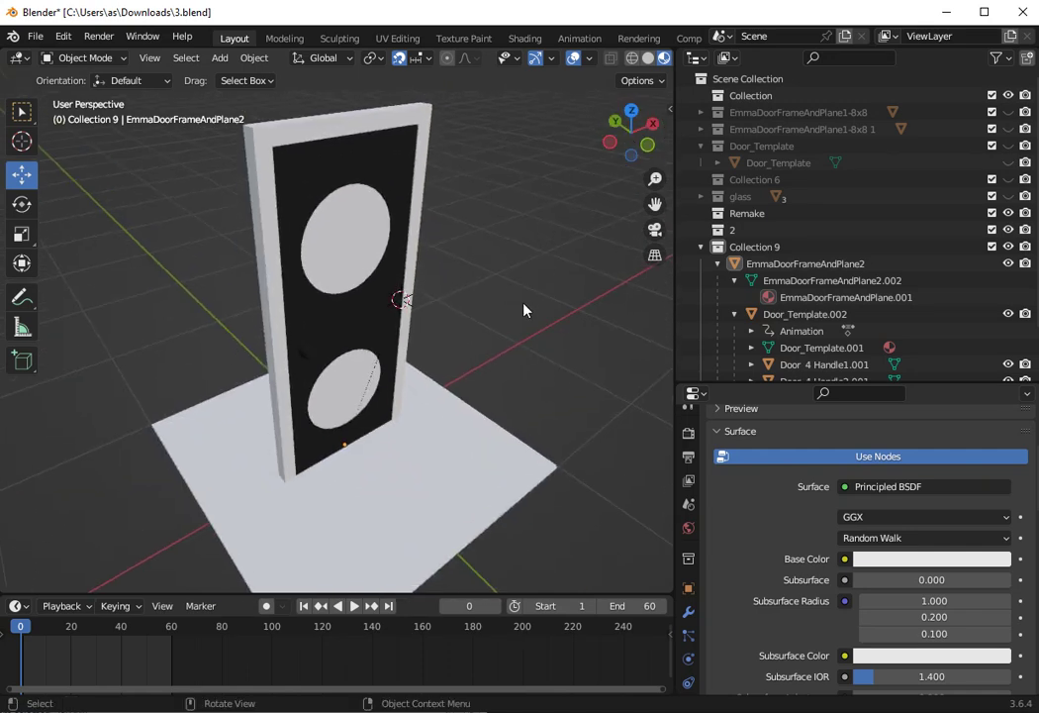
- Select the front door handle Door 4 Handle1.001 and expand its hierarchy in the Outliner to select Material.002
scroll(512, 368, "down", 2)
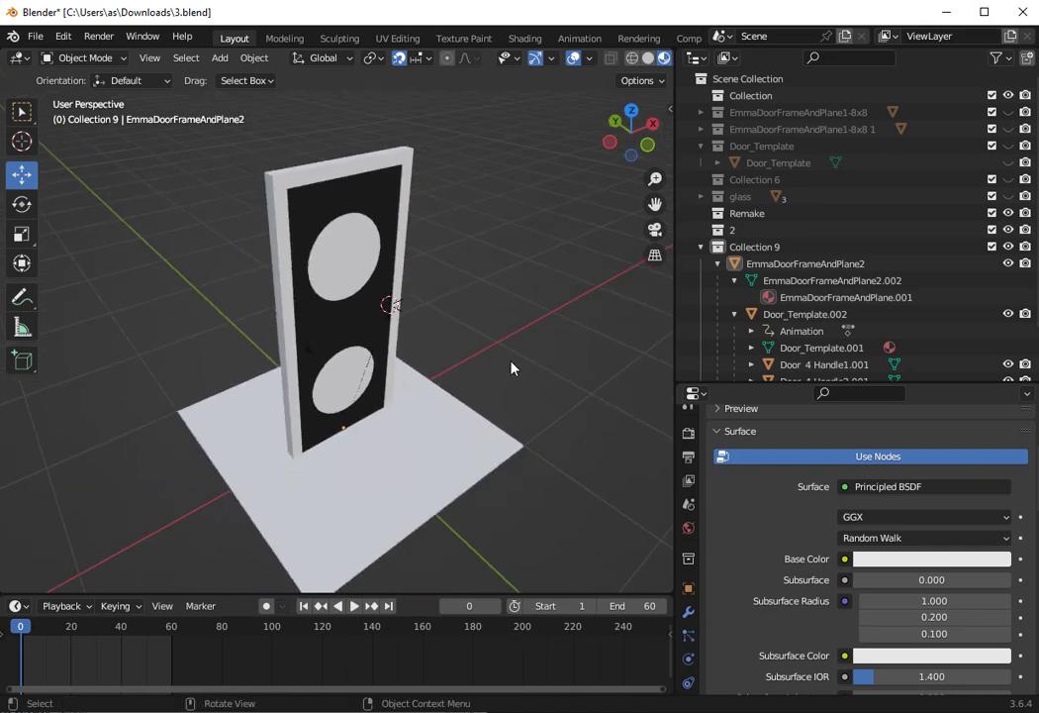
left_click_drag(622, 133, 274, 414)
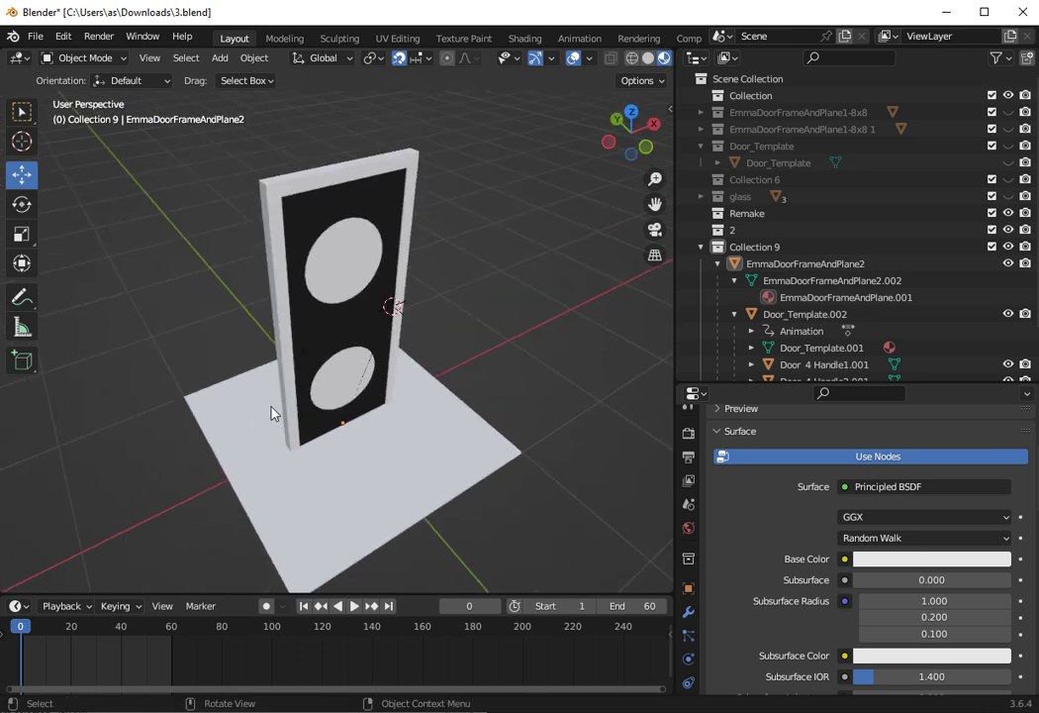
left_click(307, 354)
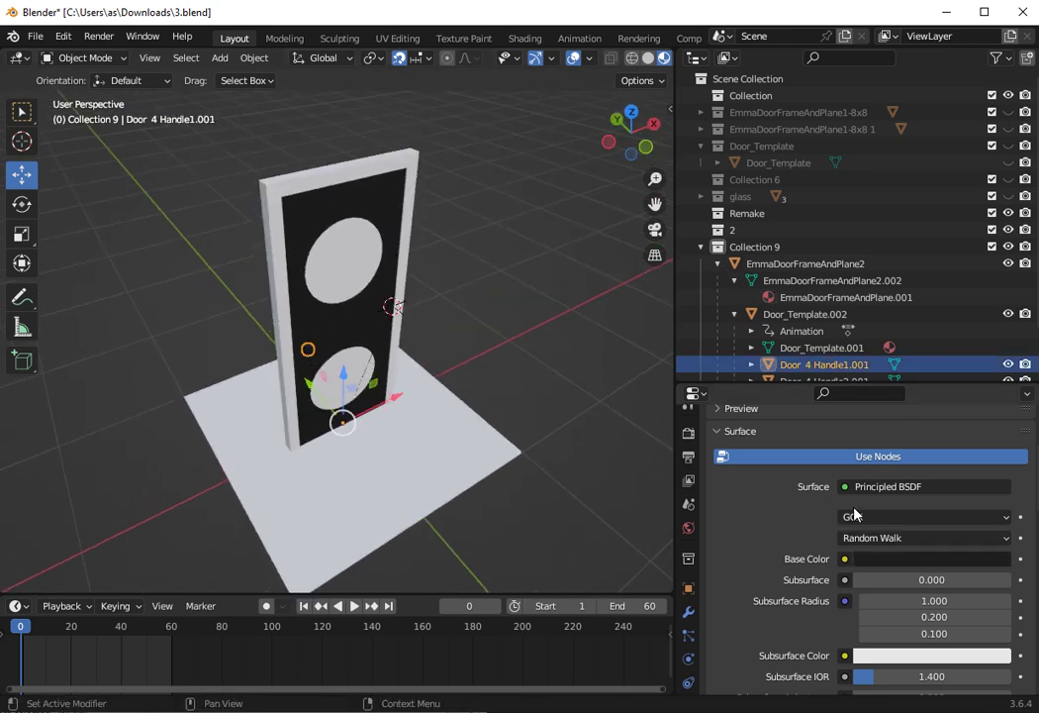
left_click(547, 358)
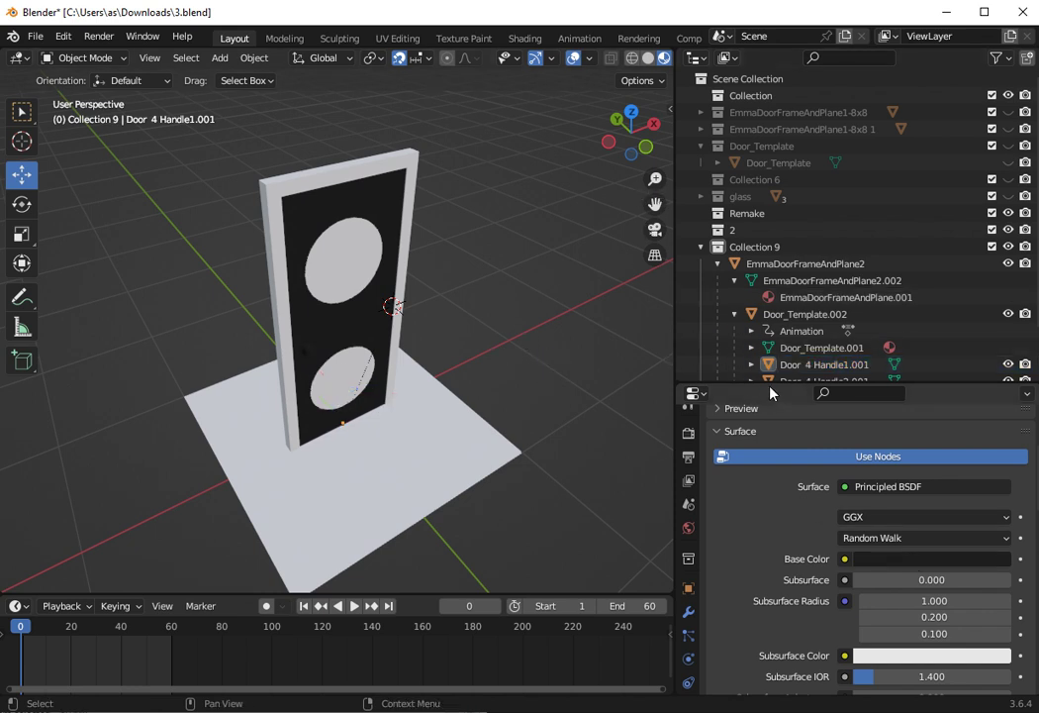
left_click(317, 354)
scroll(791, 314, "down", 3)
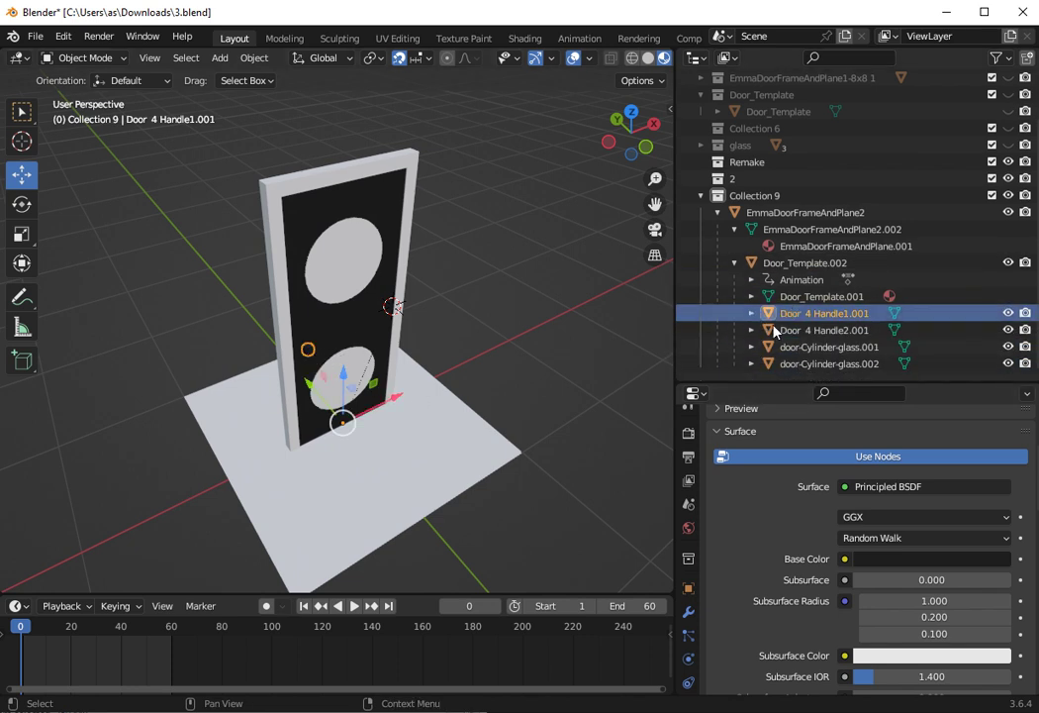
left_click(753, 314)
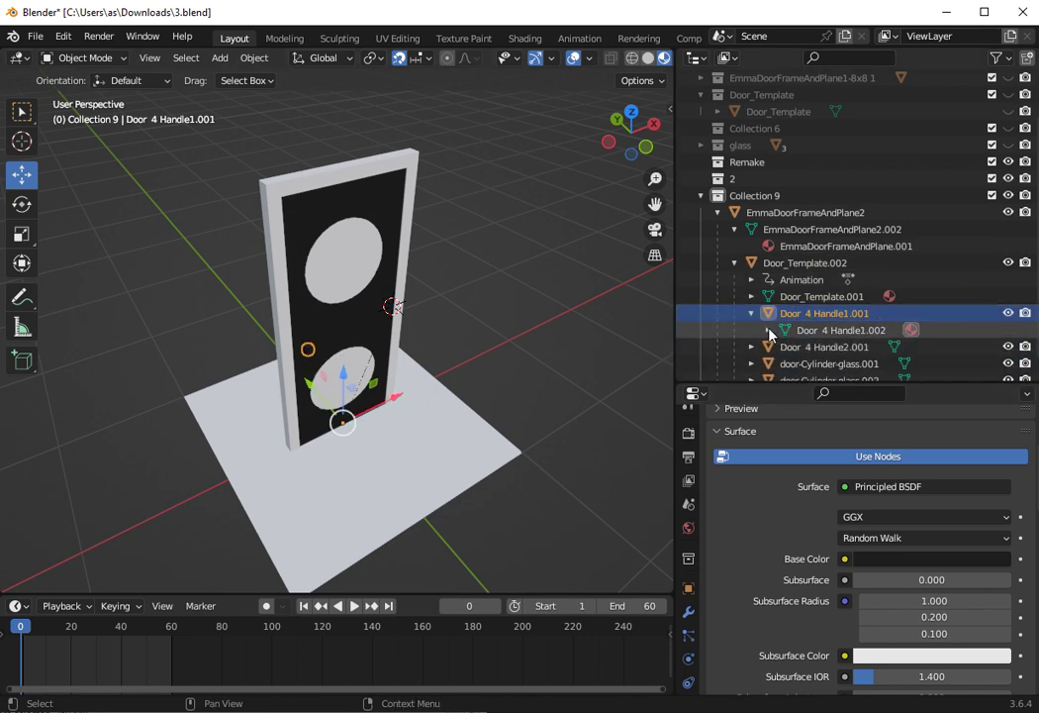
left_click(768, 330)
left_click(807, 348)
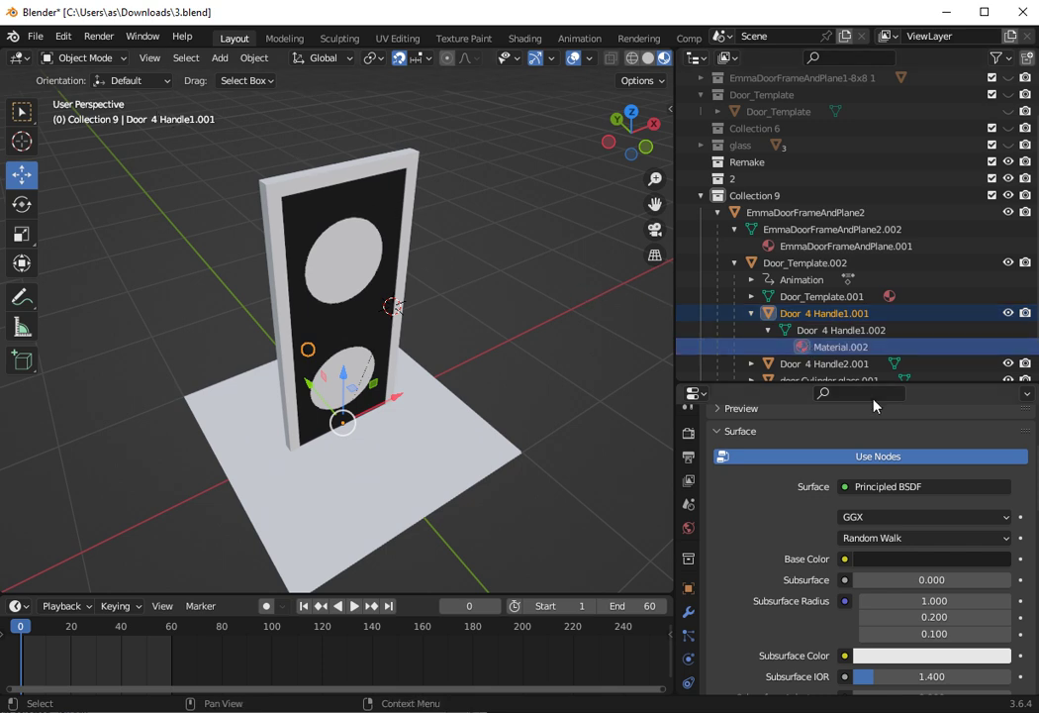
- Set the Base Color of Material.002 to orange-brown by sampling an orange interface element with the eyedropper, and deselect the handle
left_click(908, 560)
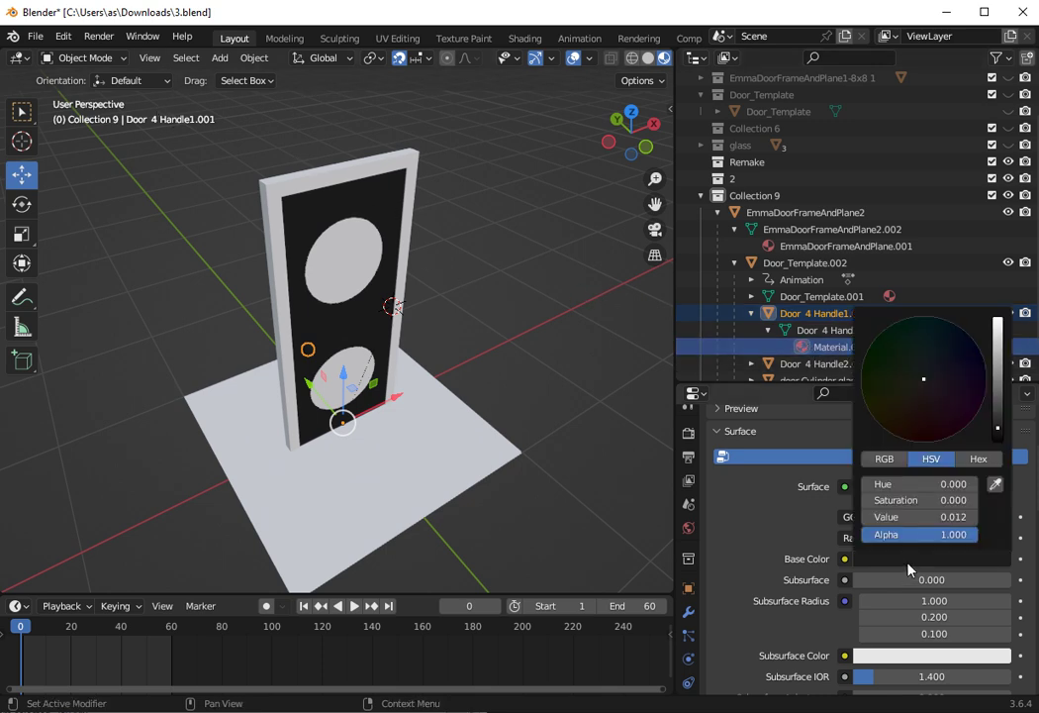
left_click(996, 484)
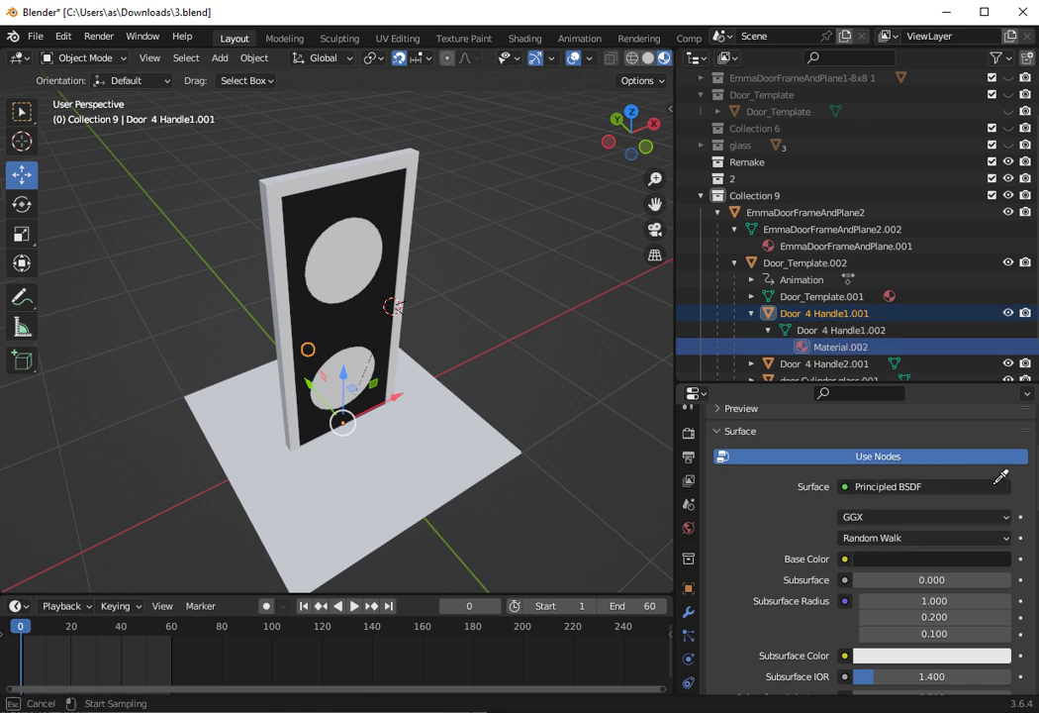
left_click(693, 582)
left_click(650, 444)
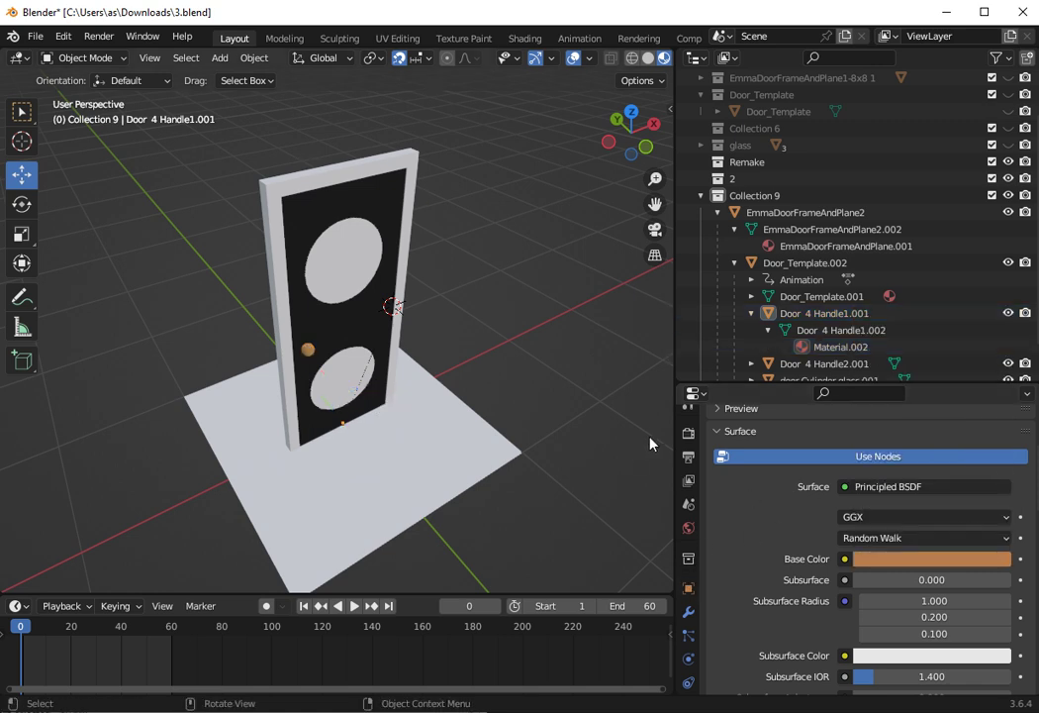
- Give the rear handle Door 4 Handle2.001 the same orange-brown Base Color with the eyedropper, and leave it deselected
middle_click_drag(650, 444, 344, 369)
left_click(337, 354)
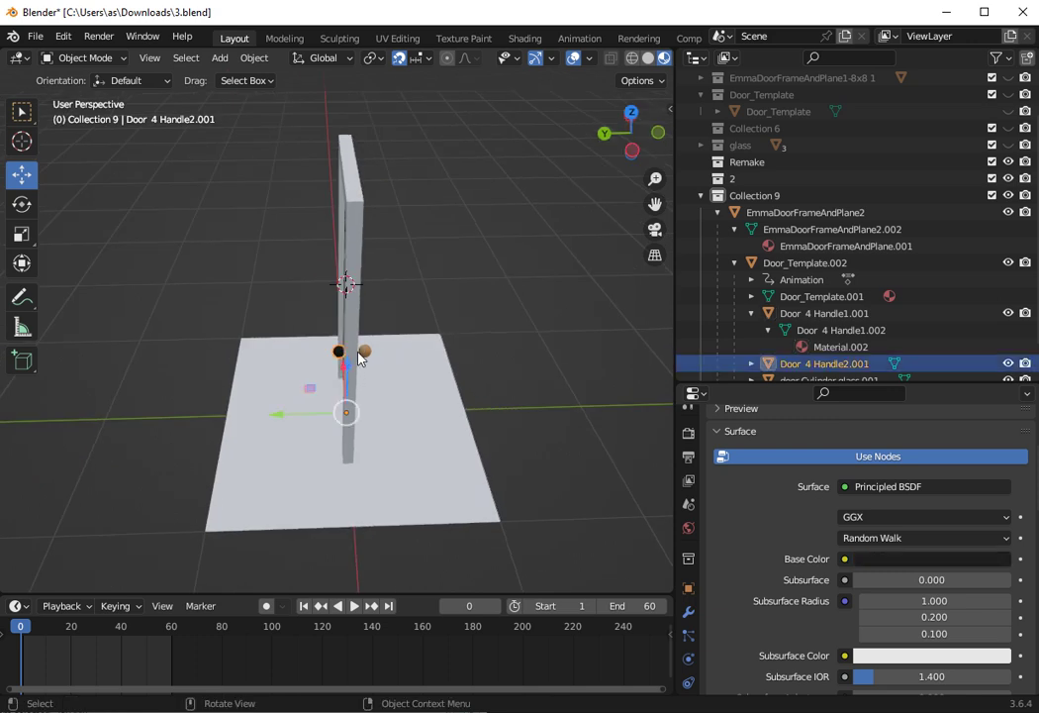
left_click(907, 562)
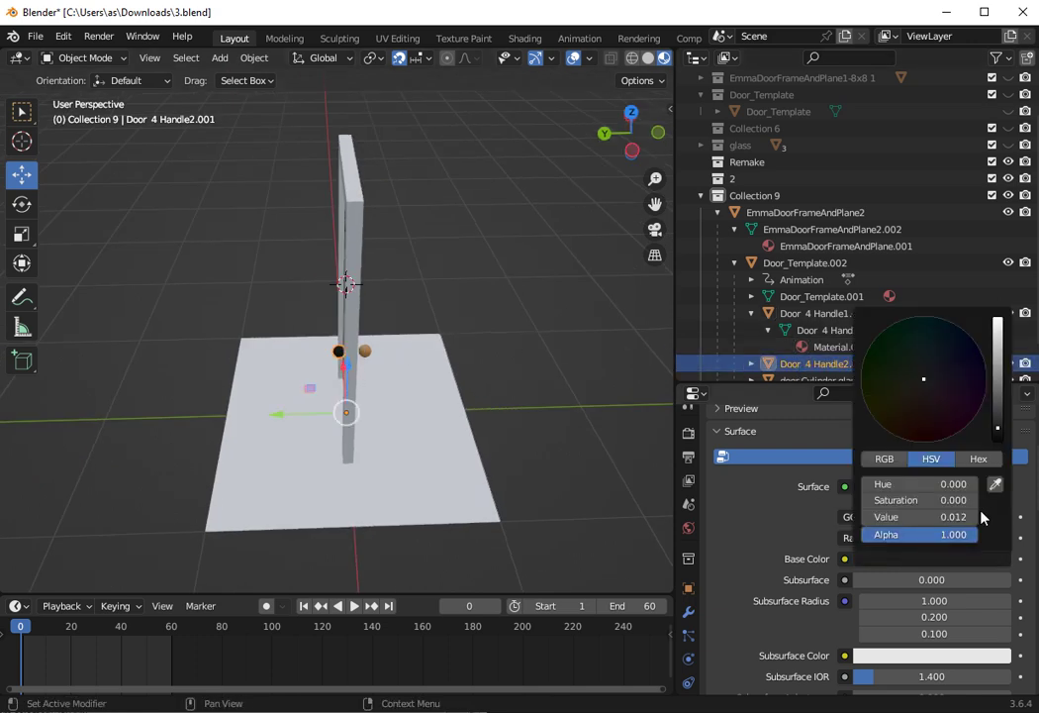
left_click(993, 487)
left_click(365, 350)
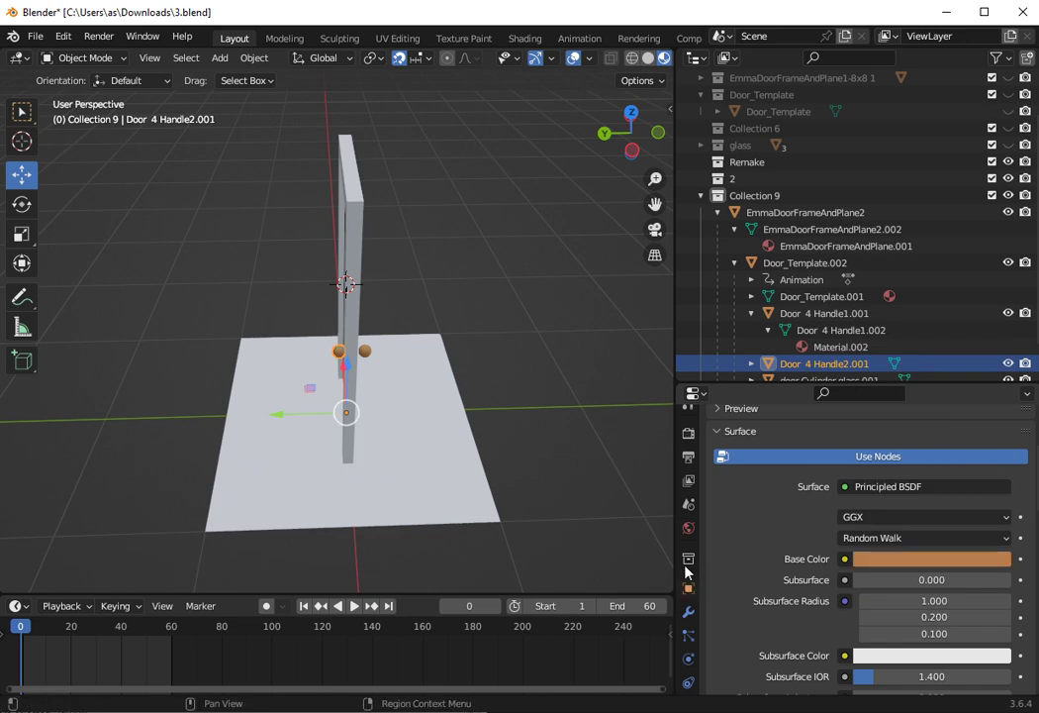
mouse_move(630, 134)
left_mouse_down()
mouse_move(554, 139)
mouse_move(637, 145)
left_mouse_up()
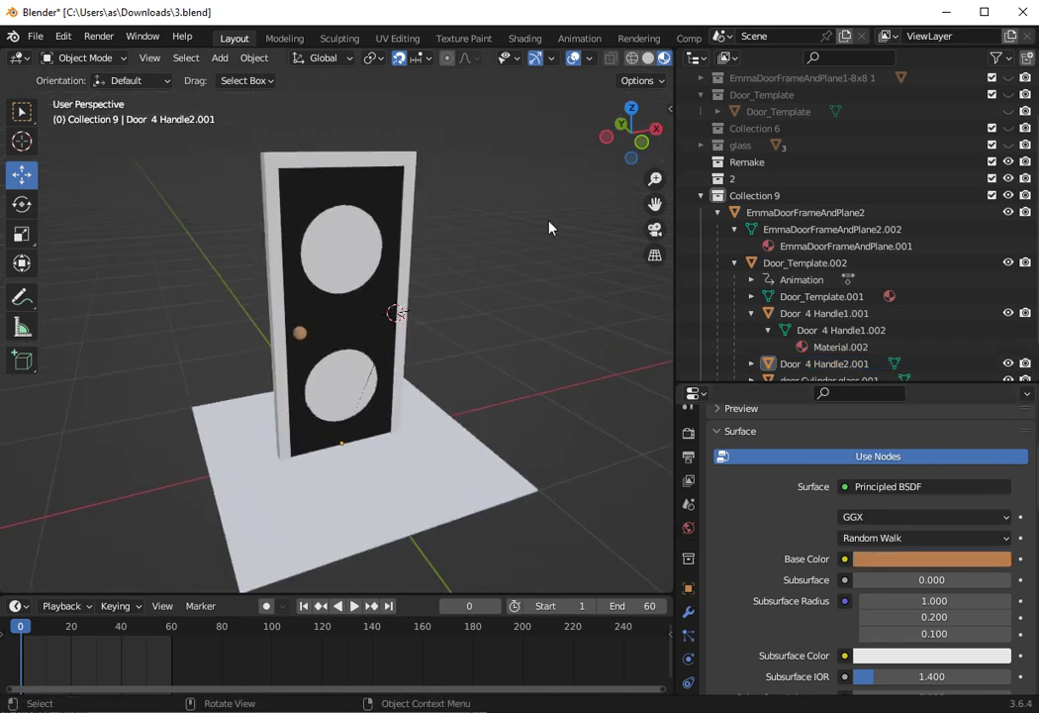
- Set the Base Color of EmmaDoorFrameAndPlane2's material to olive green by sampling the green of the Y axis in the navigation gizmo
left_click(414, 170)
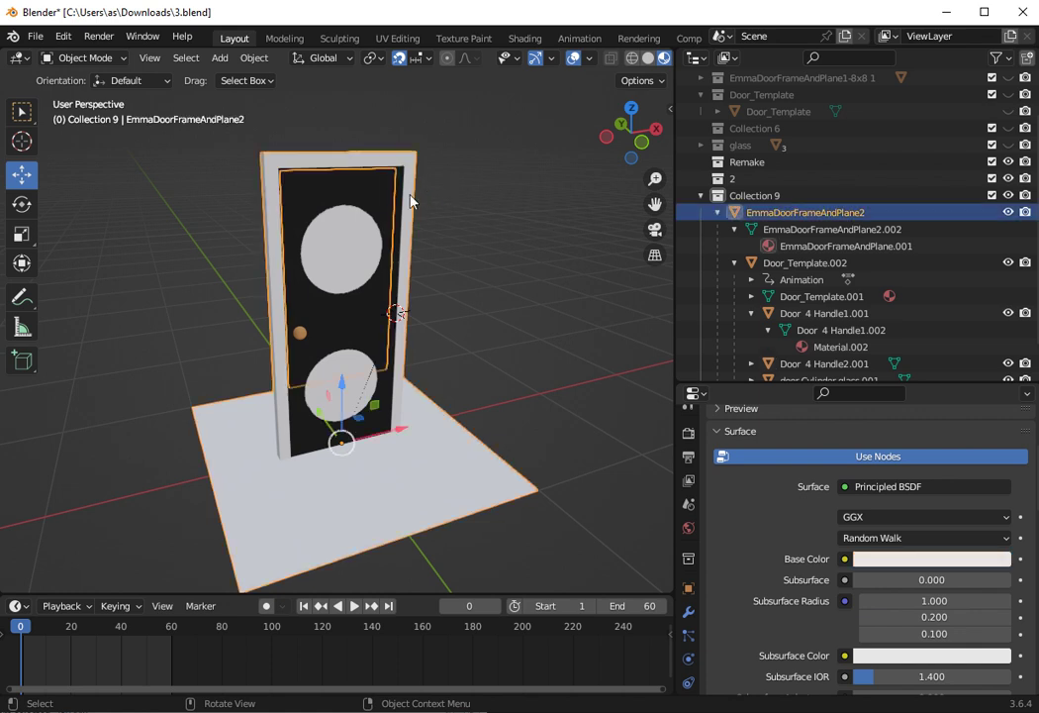
left_click(926, 558)
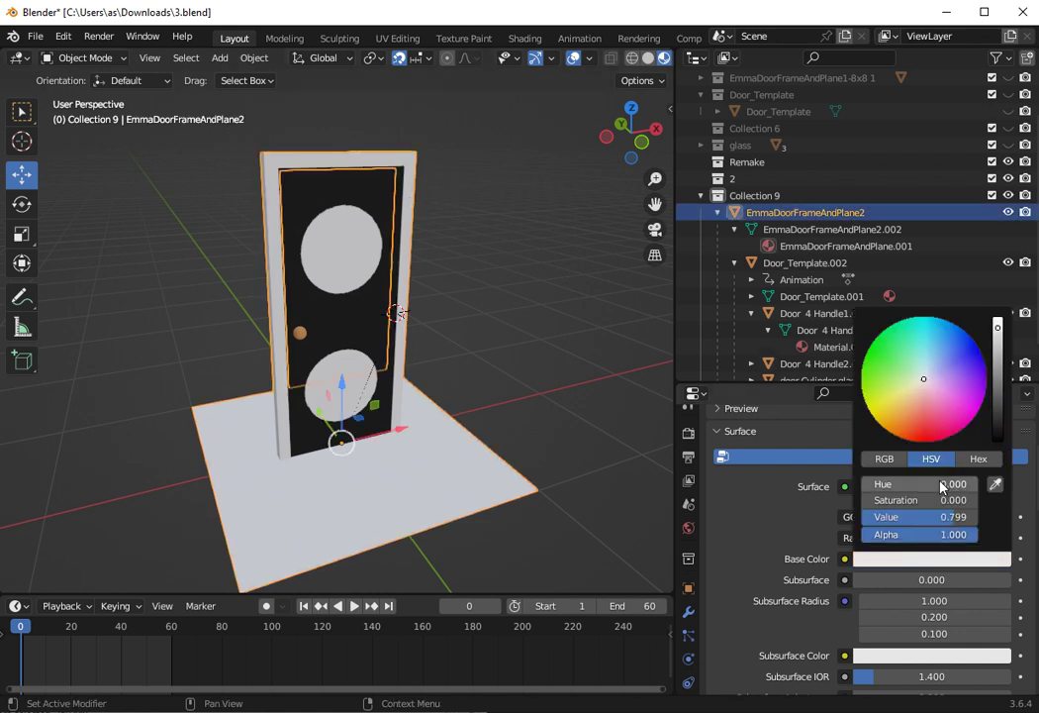
left_click(928, 559)
left_click(997, 493)
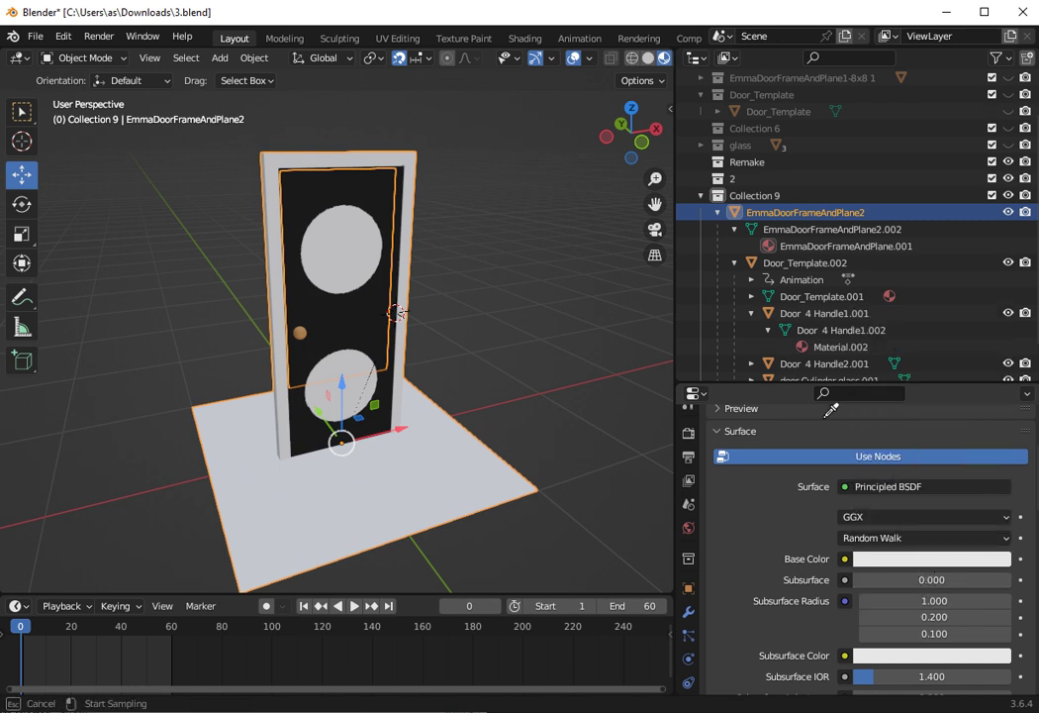
left_click(642, 142)
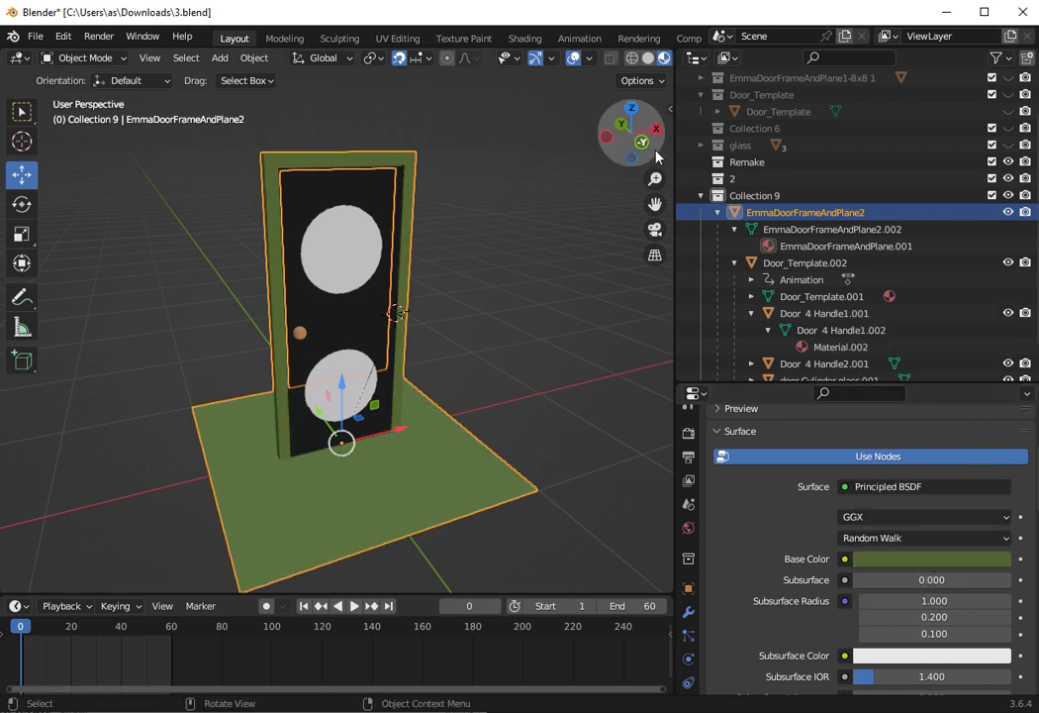
- Check the recoloured frame and plane from another angle, collapse the Door_Template.002 hierarchy in the Outliner and leave the frame deselected
left_click(538, 359)
left_click_drag(629, 134, 622, 129)
middle_click_drag(554, 238, 600, 228)
left_click(454, 412)
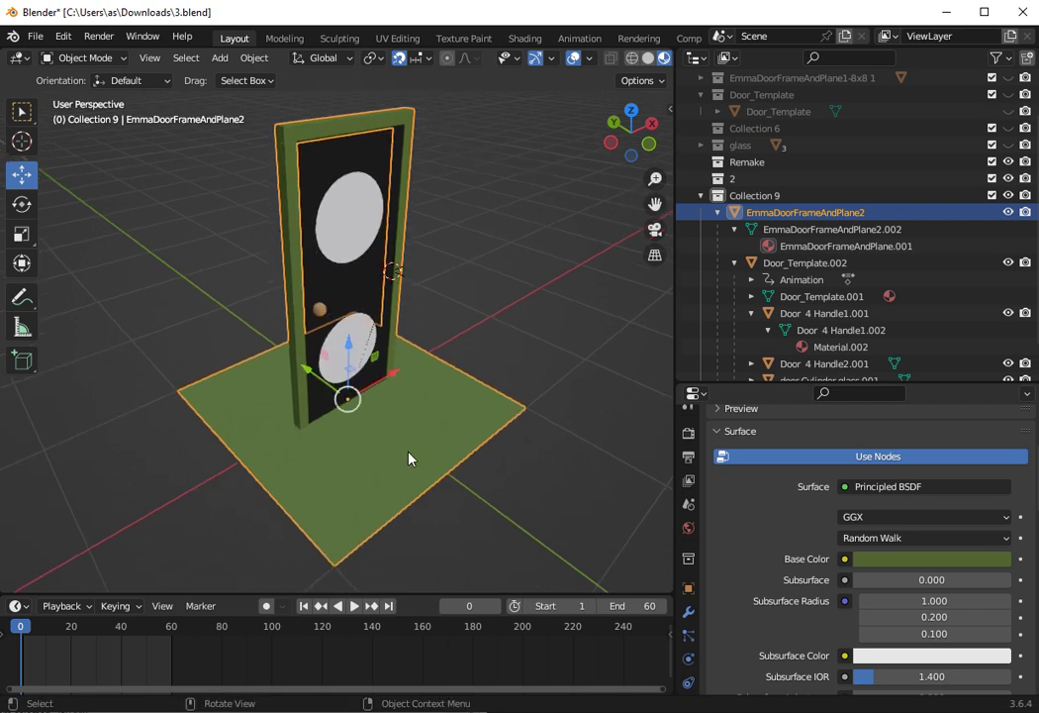
left_click(735, 262)
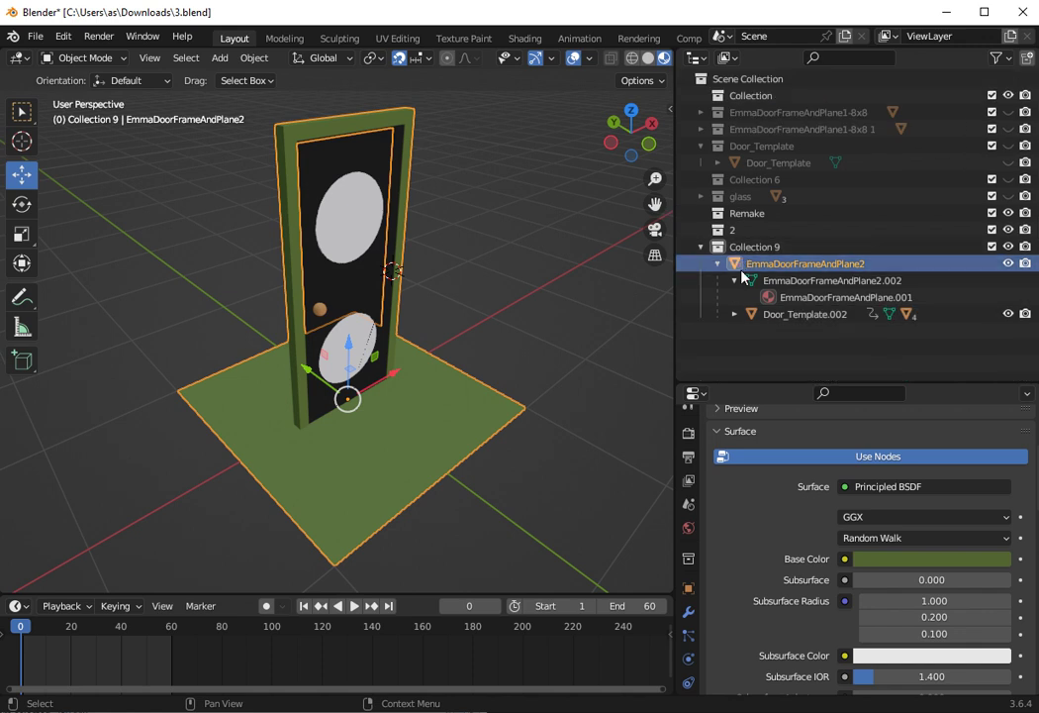
left_click(738, 314)
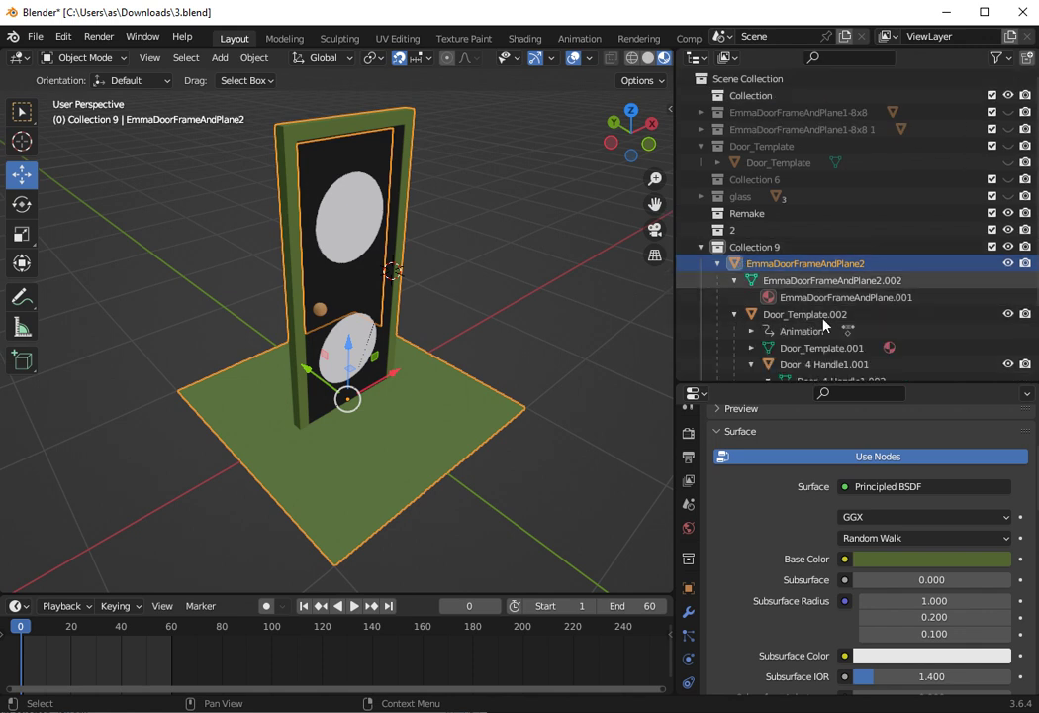
left_click(734, 313)
left_click(279, 155)
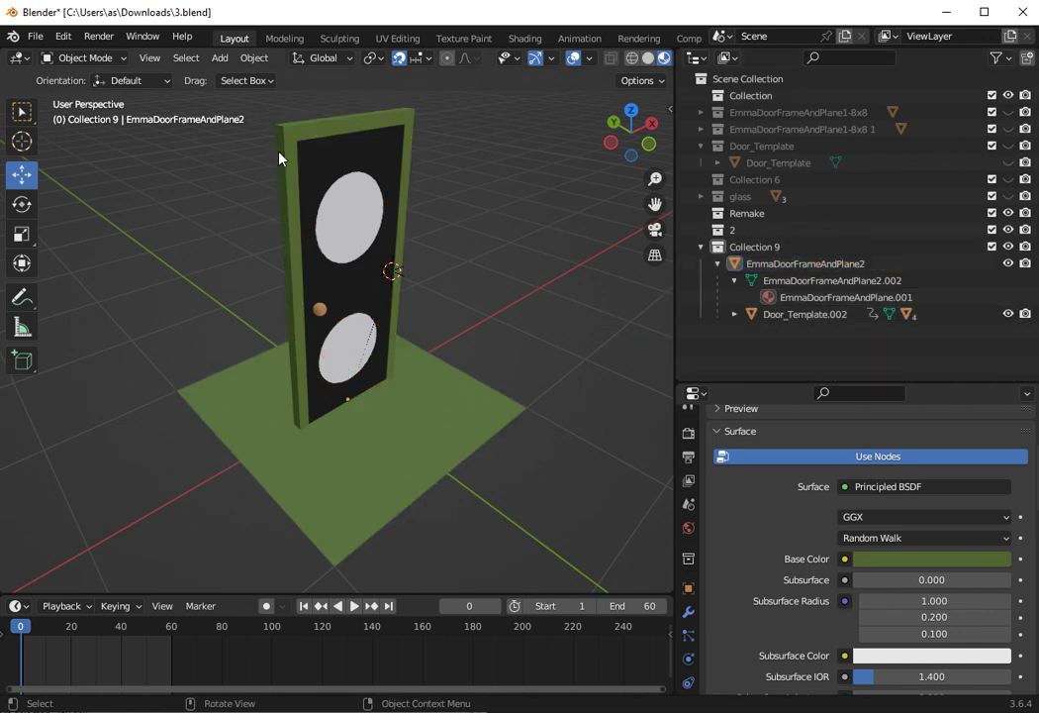
- Open EmmaDoorFrameAndPlane2 in Edit Mode with face selection active
left_click(289, 366)
left_click(101, 56)
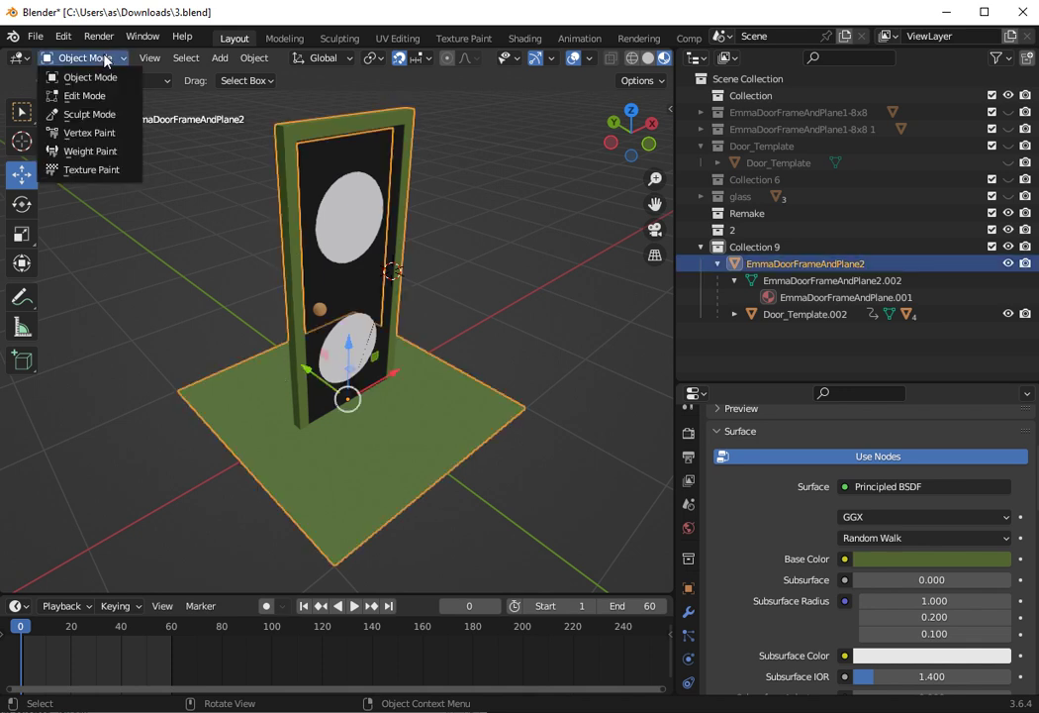
left_click(94, 95)
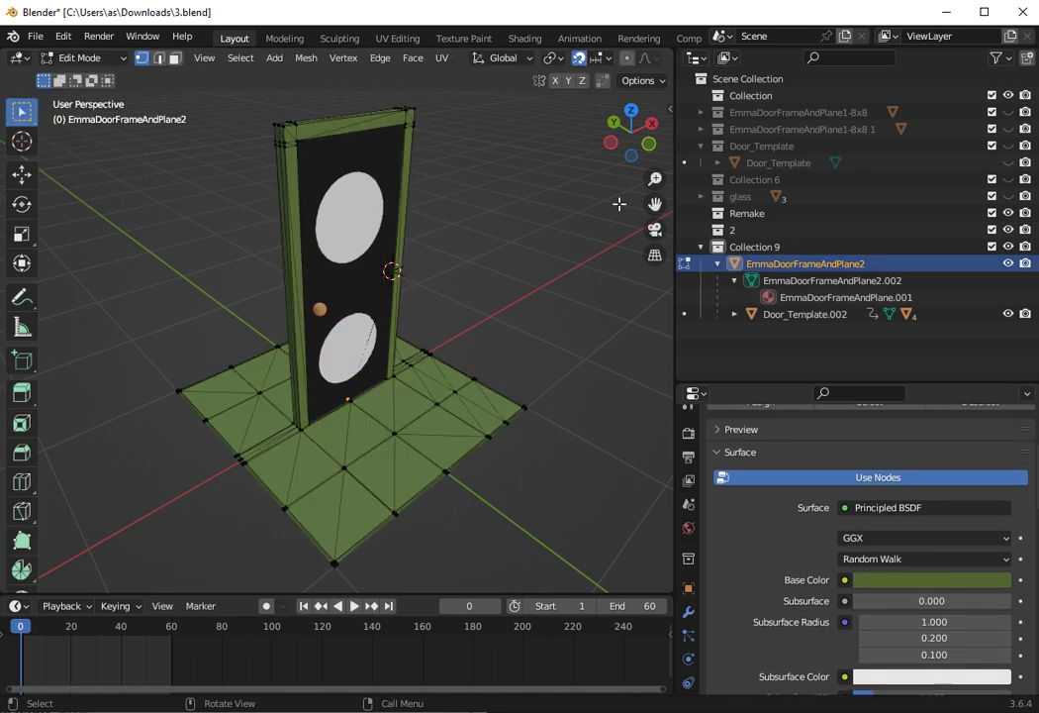
left_click_drag(627, 129, 540, 213)
left_click(174, 57)
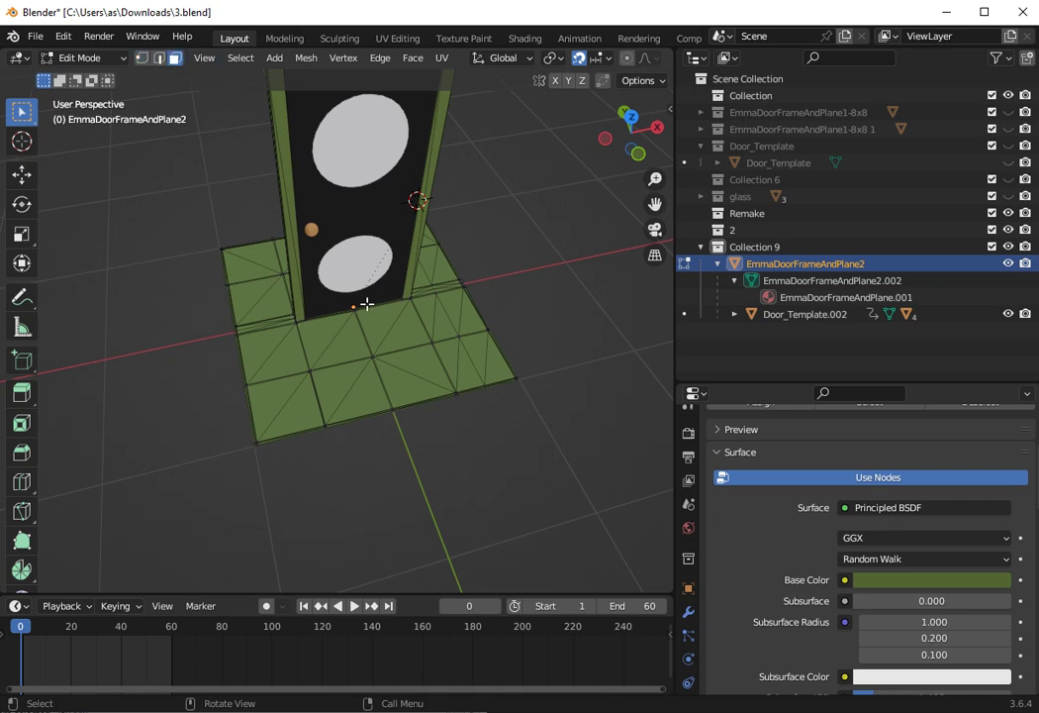
- Try selecting four alternating floor tiles in front of the door in a checkerboard pattern
scroll(366, 304, "up", 2)
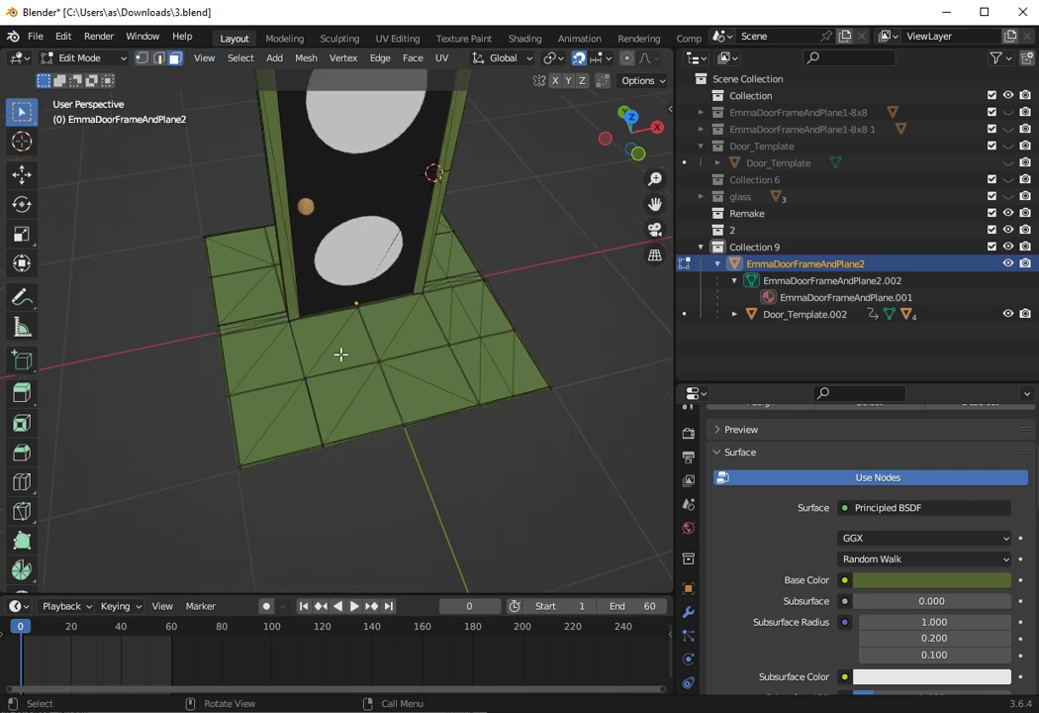
key("b")
left_click_drag(331, 358, 339, 349)
left_click(259, 329)
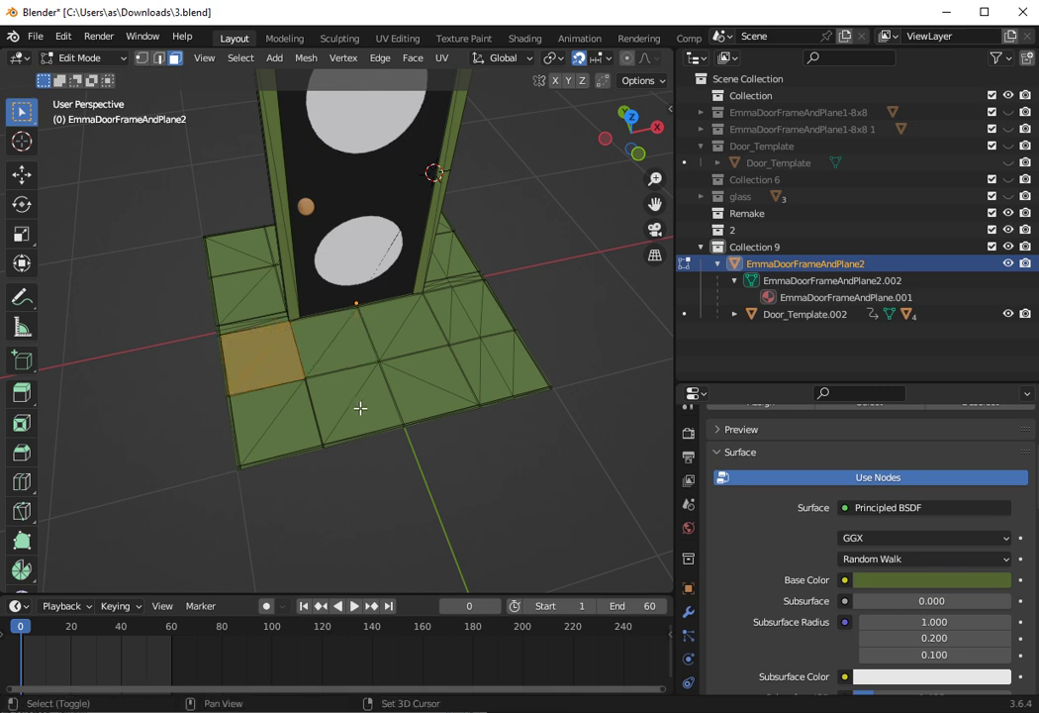
key("b")
left_click_drag(352, 399, 359, 406)
key("b")
left_click_drag(400, 317, 408, 331)
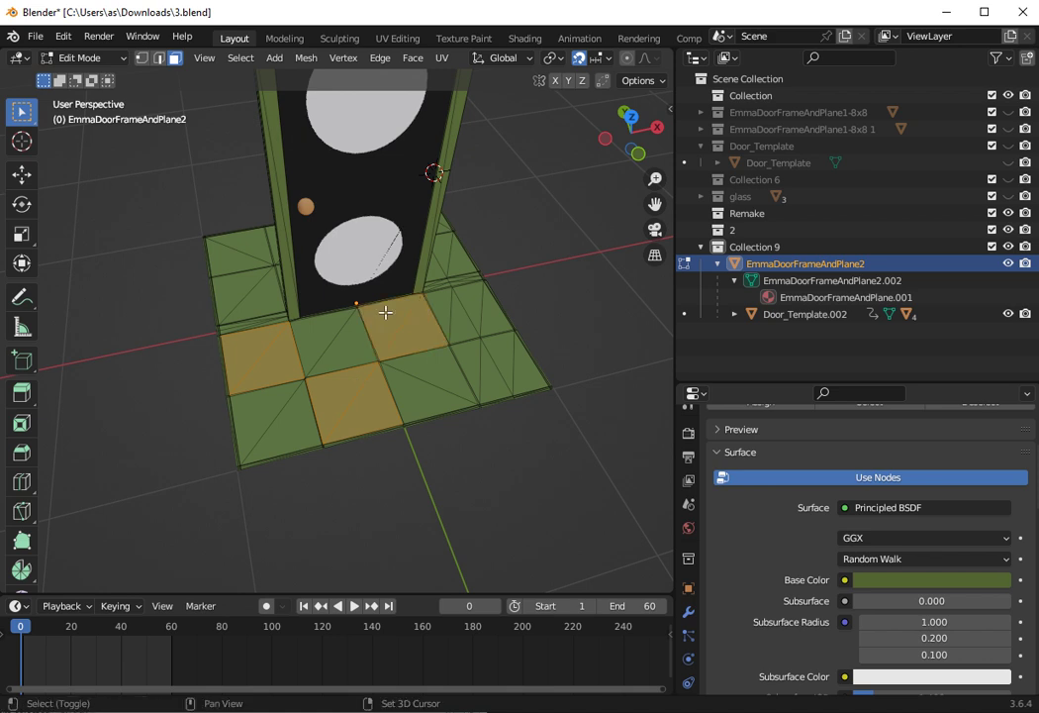
key("b")
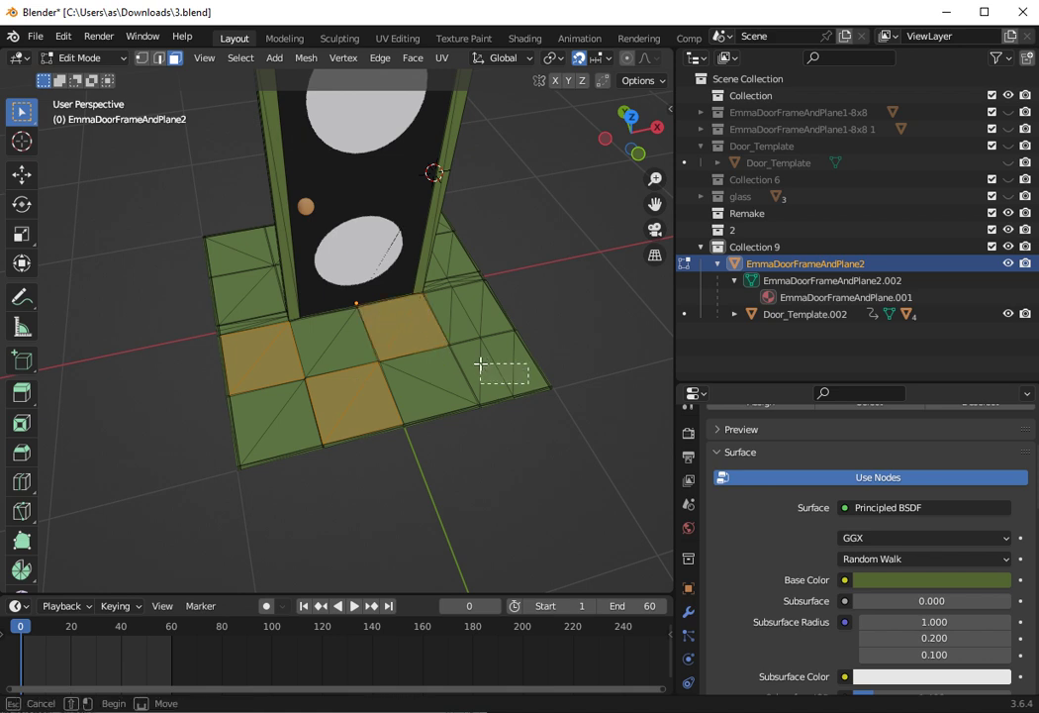
left_click_drag(485, 362, 492, 368)
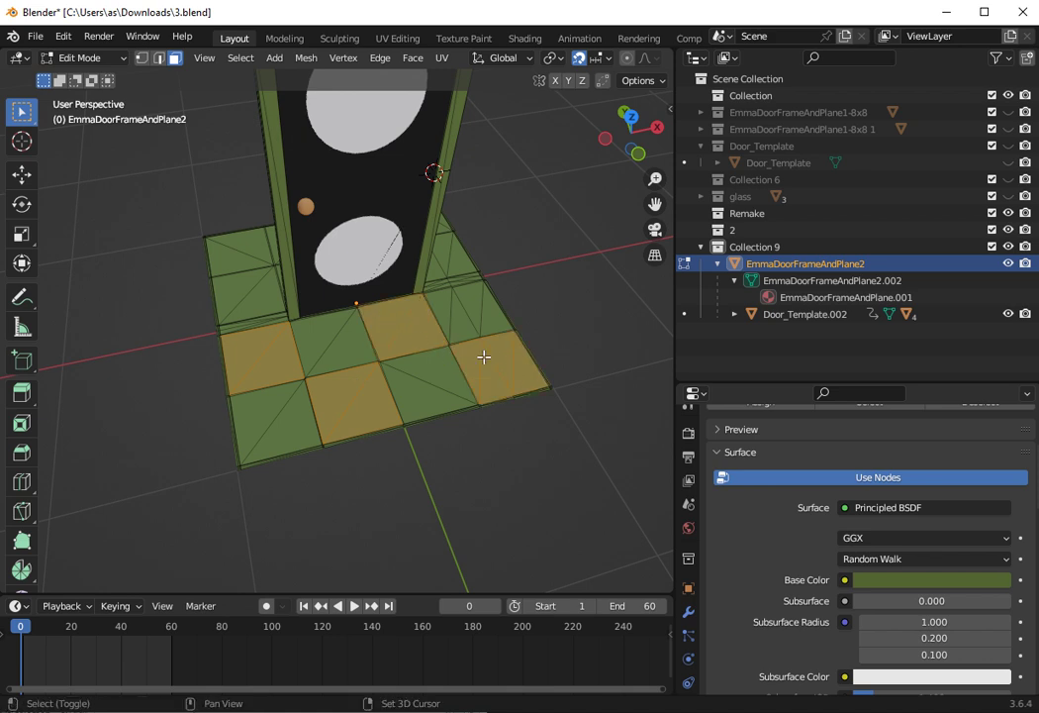
- Select all eight floor tiles of the plane in front of the door
left_click(341, 344)
key("b")
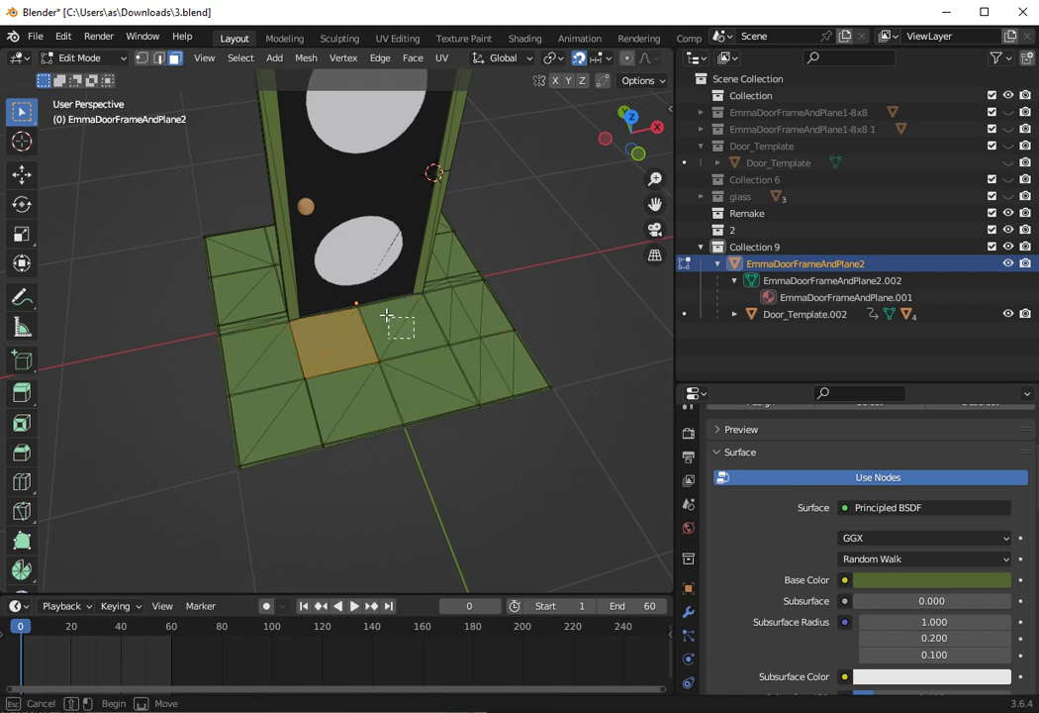
left_click_drag(386, 315, 447, 301)
key("b")
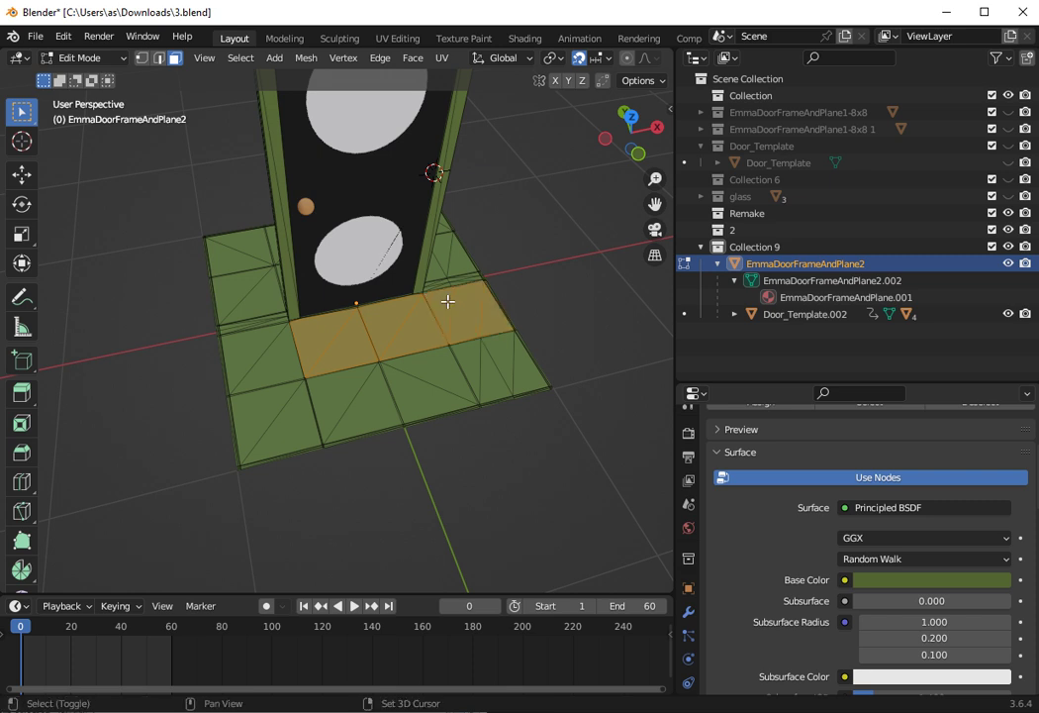
key("b")
left_click_drag(259, 348, 292, 362)
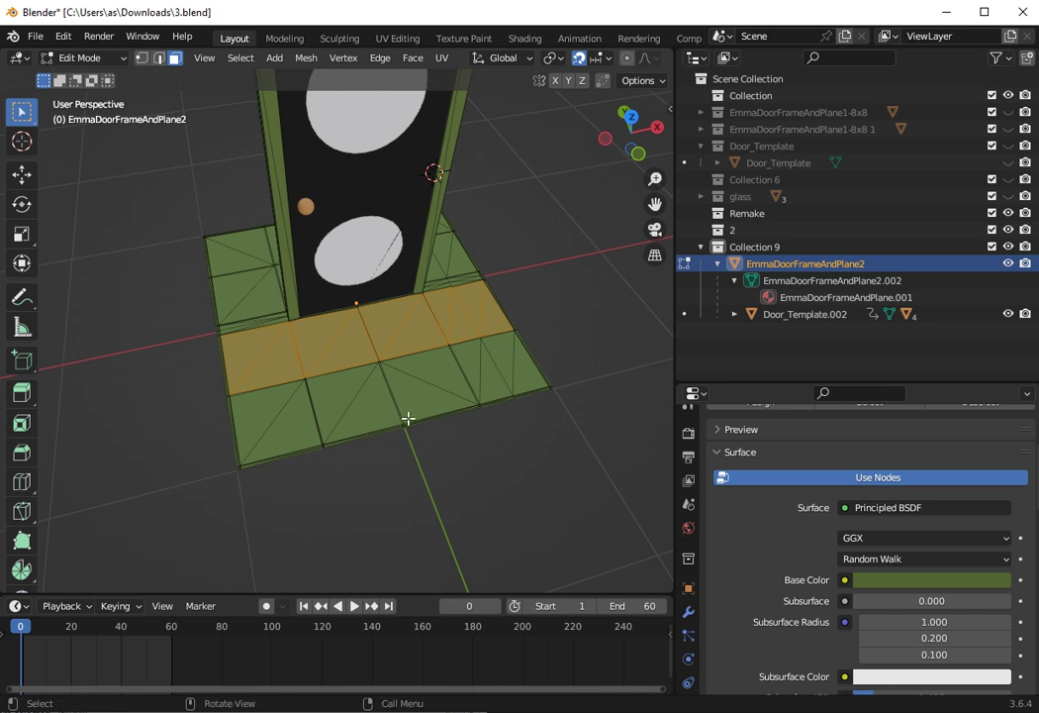
key("b")
left_click_drag(269, 419, 313, 410)
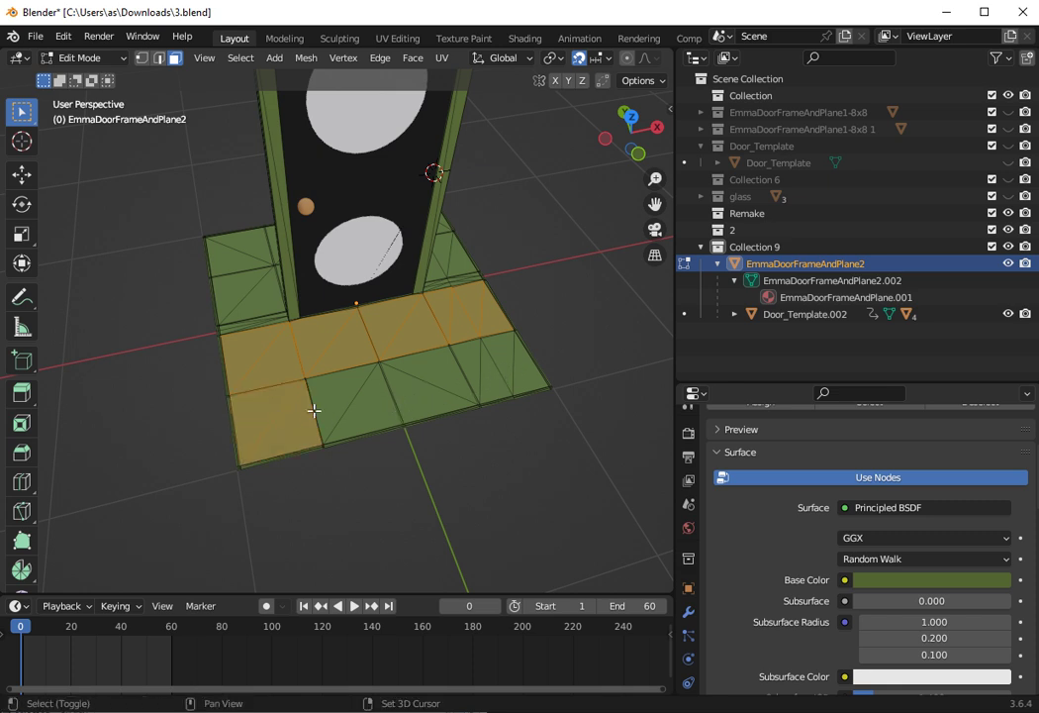
left_click(357, 413, "shift")
left_click_drag(379, 394, 473, 349, "shift")
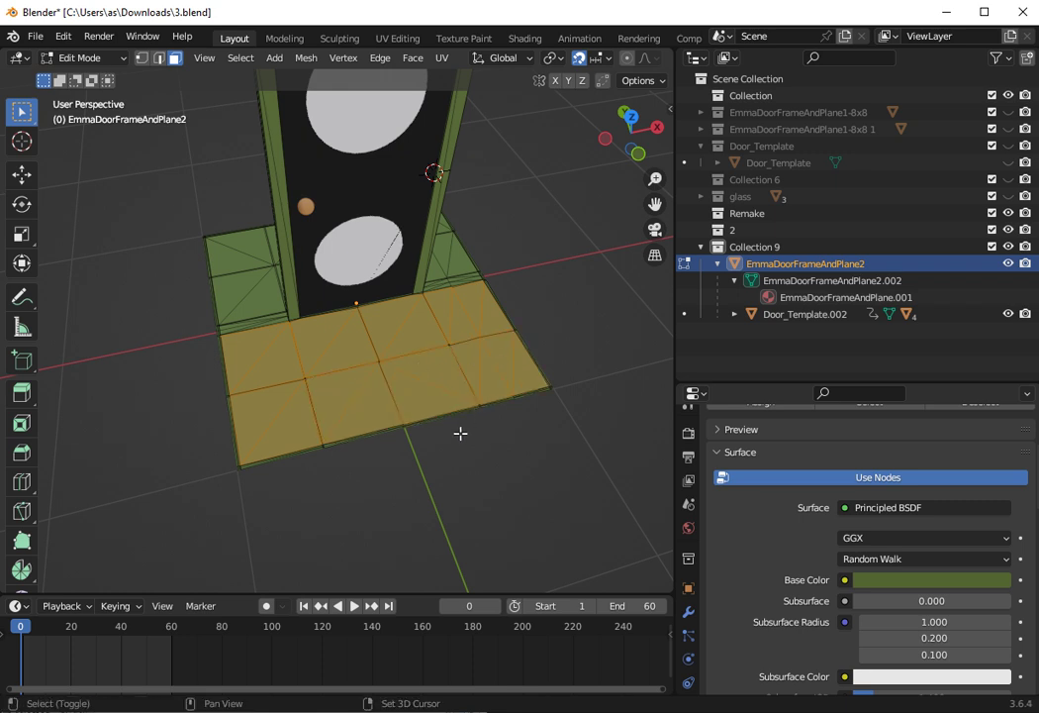
left_click_drag(630, 139, 565, 142)
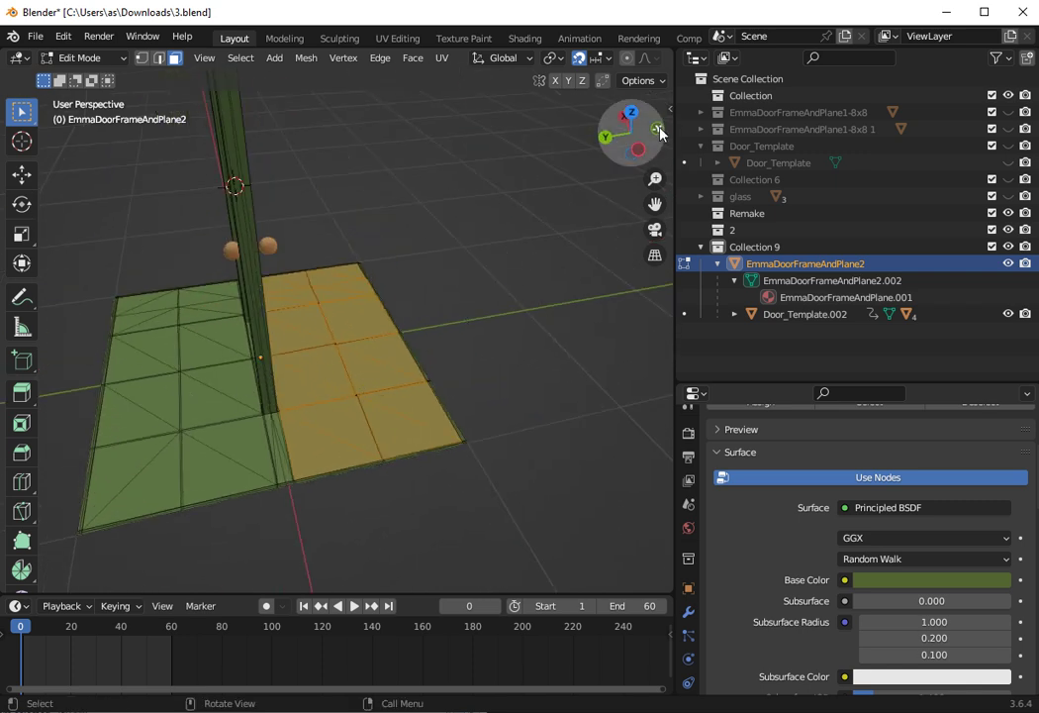
left_click_drag(632, 129, 638, 150)
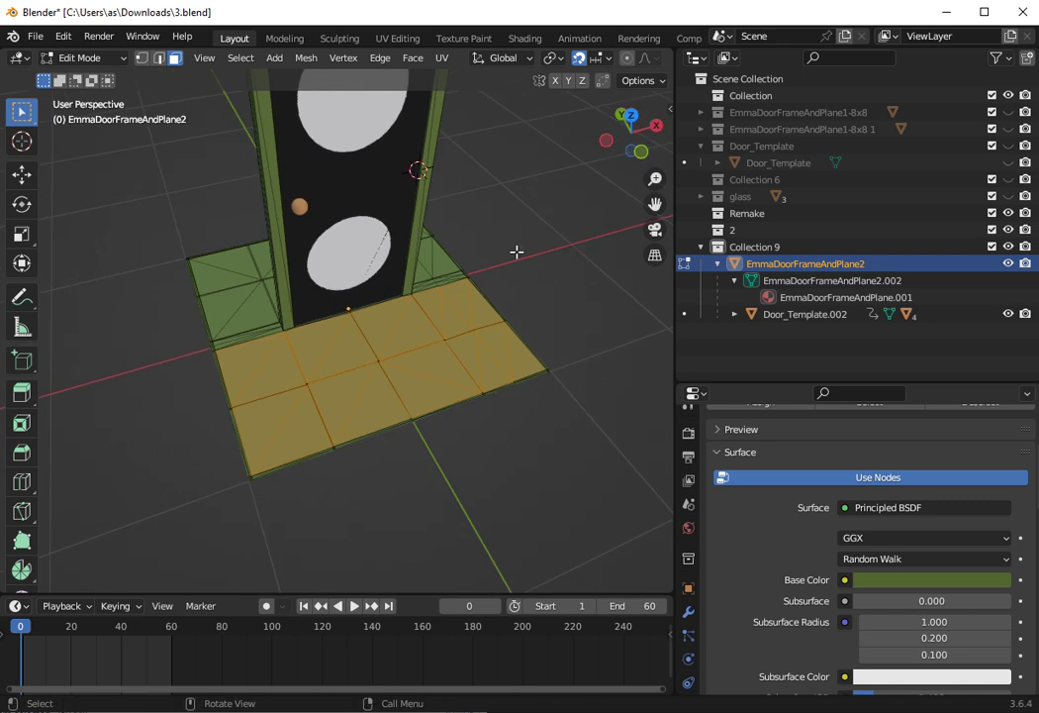
key("alt+a")
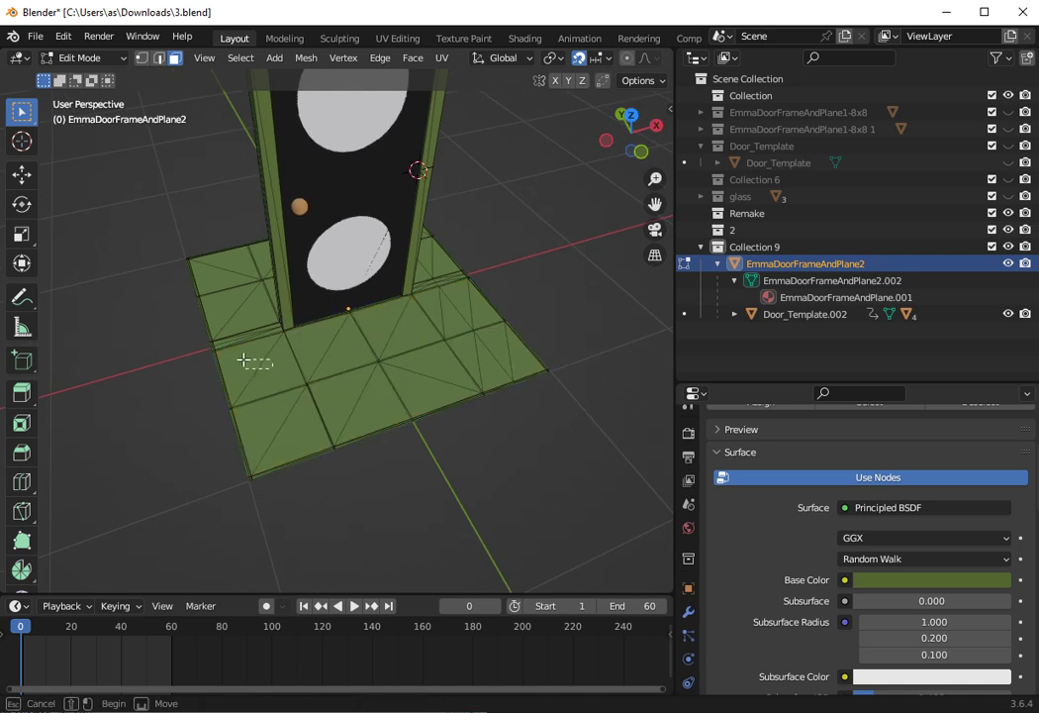
left_click(259, 364, "shift")
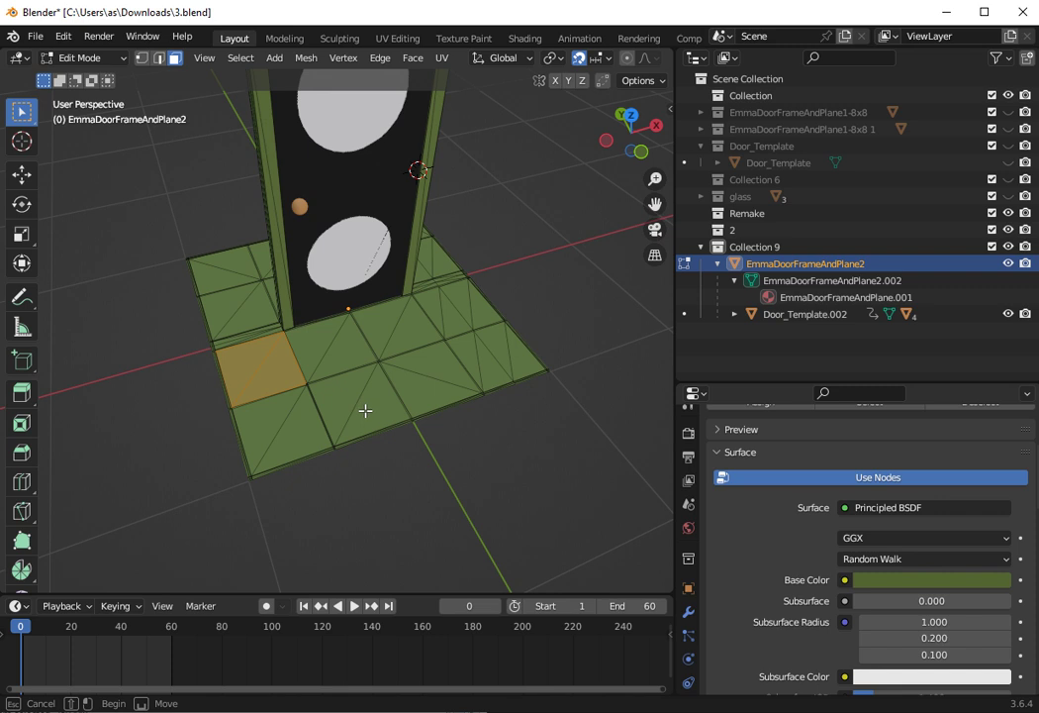
key("alt+a")
left_click_drag(417, 453, 344, 366)
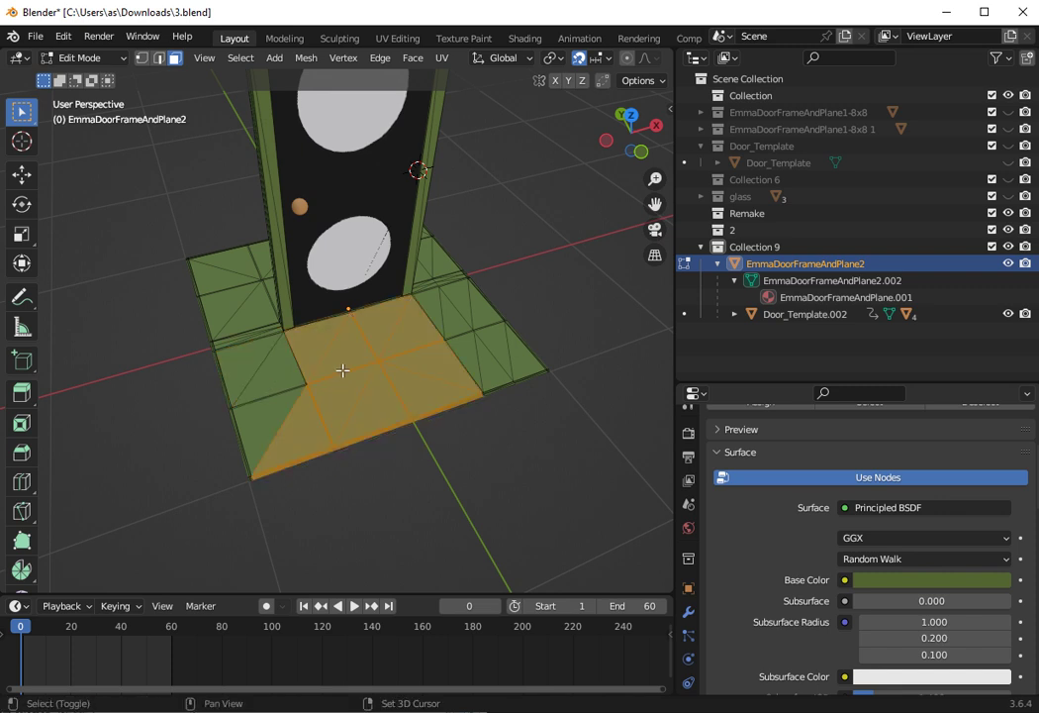
- Clear the selection and select the two middle tiles against the door and the two outer corner tiles in front of it
key("alt+a")
left_click(331, 339, "shift")
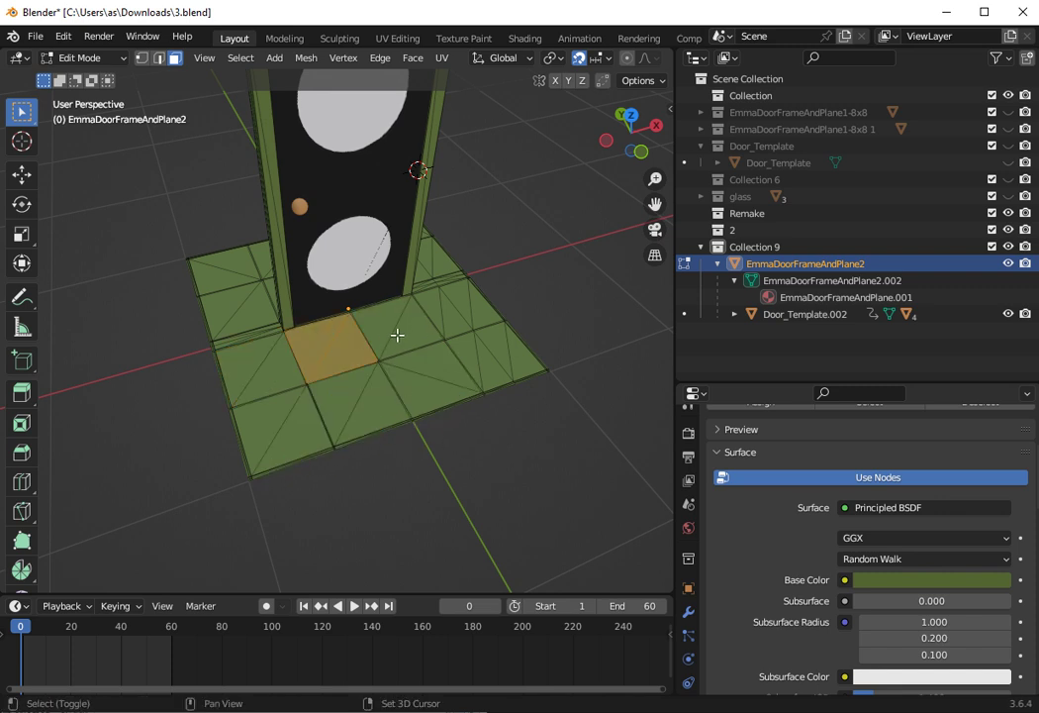
left_click(387, 323, "shift")
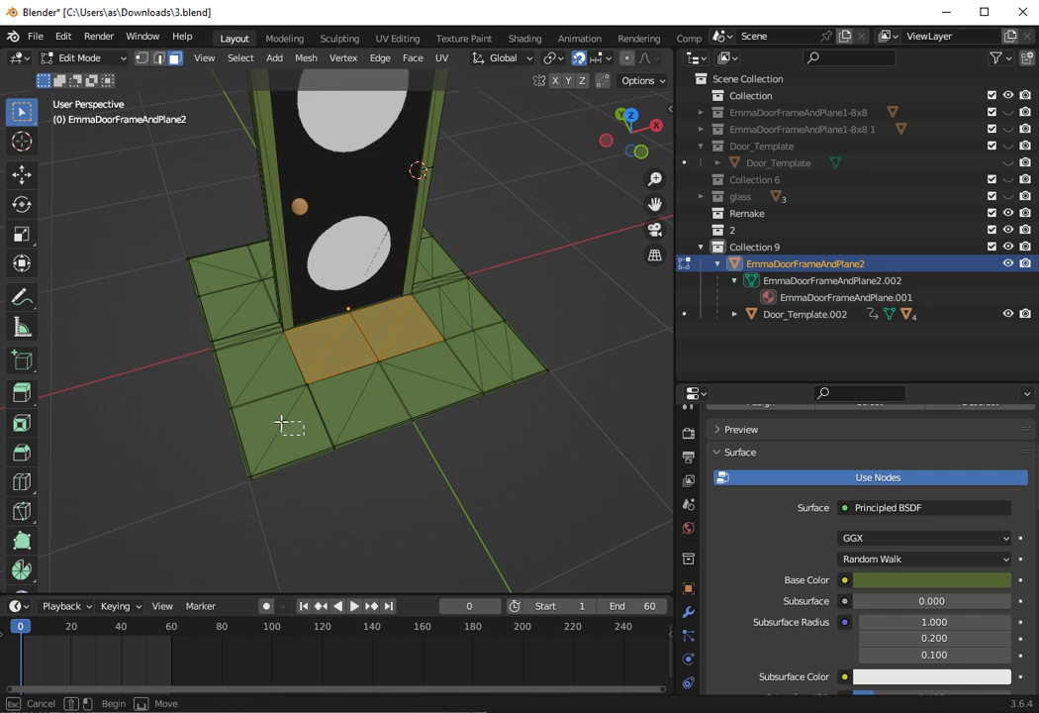
left_click(288, 425, "shift")
left_click_drag(512, 372, 482, 339)
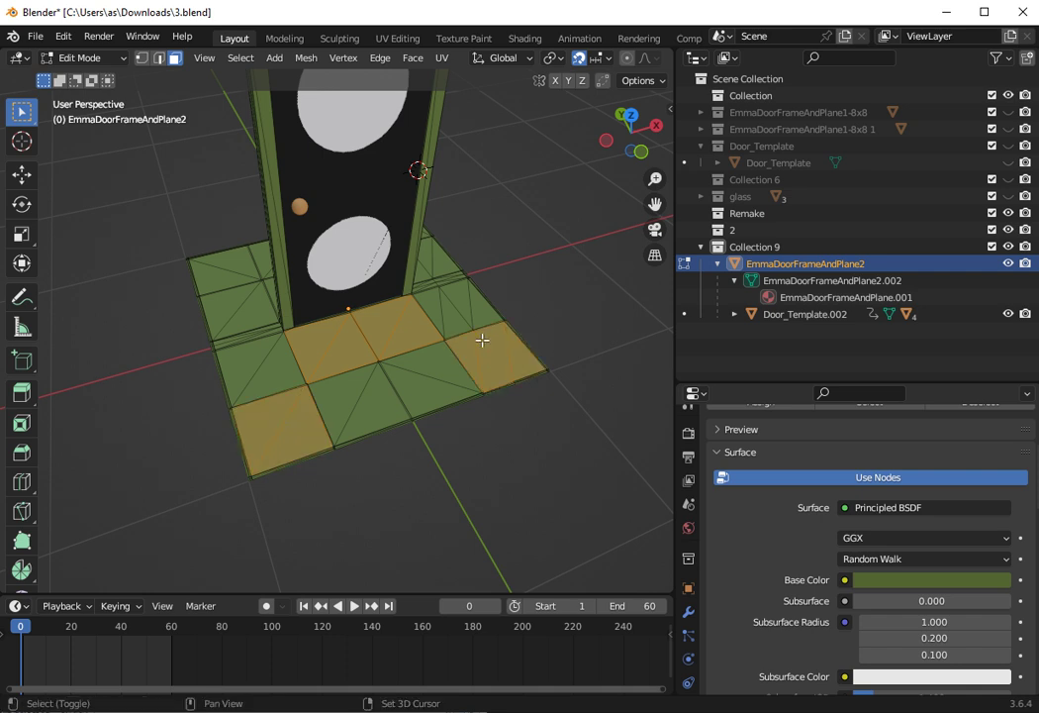
- Try adding alternating floor tiles behind the door to the selection in a checkerboard pattern
left_click_drag(619, 150, 231, 346)
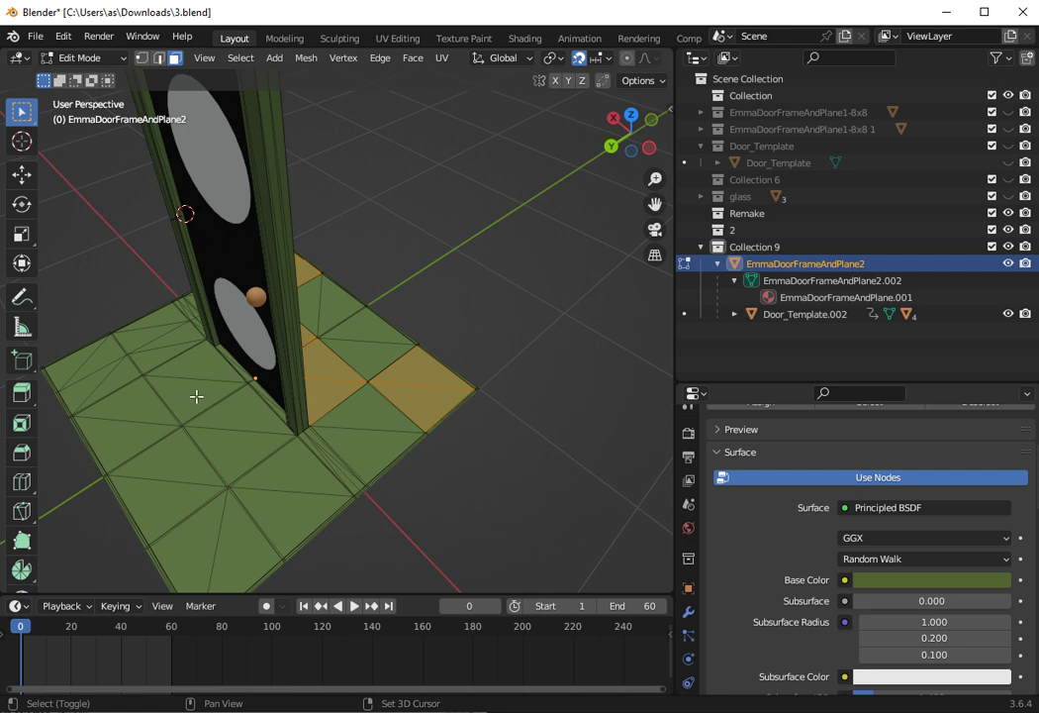
left_click(190, 371, "shift")
left_click(229, 421, "shift")
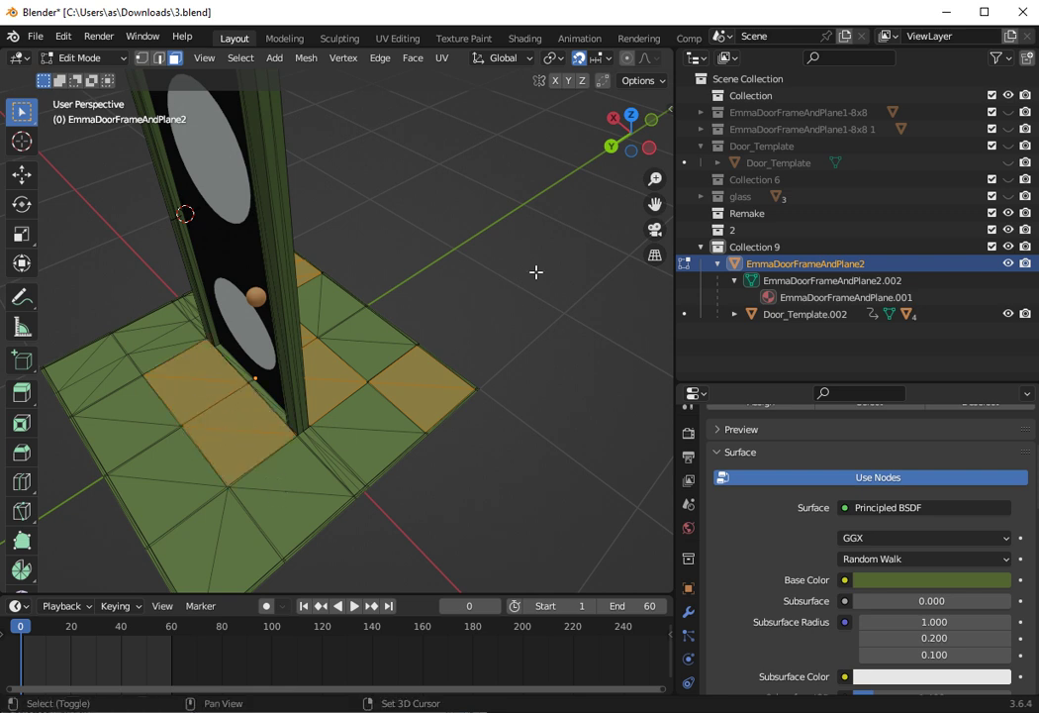
left_click_drag(652, 148, 478, 329)
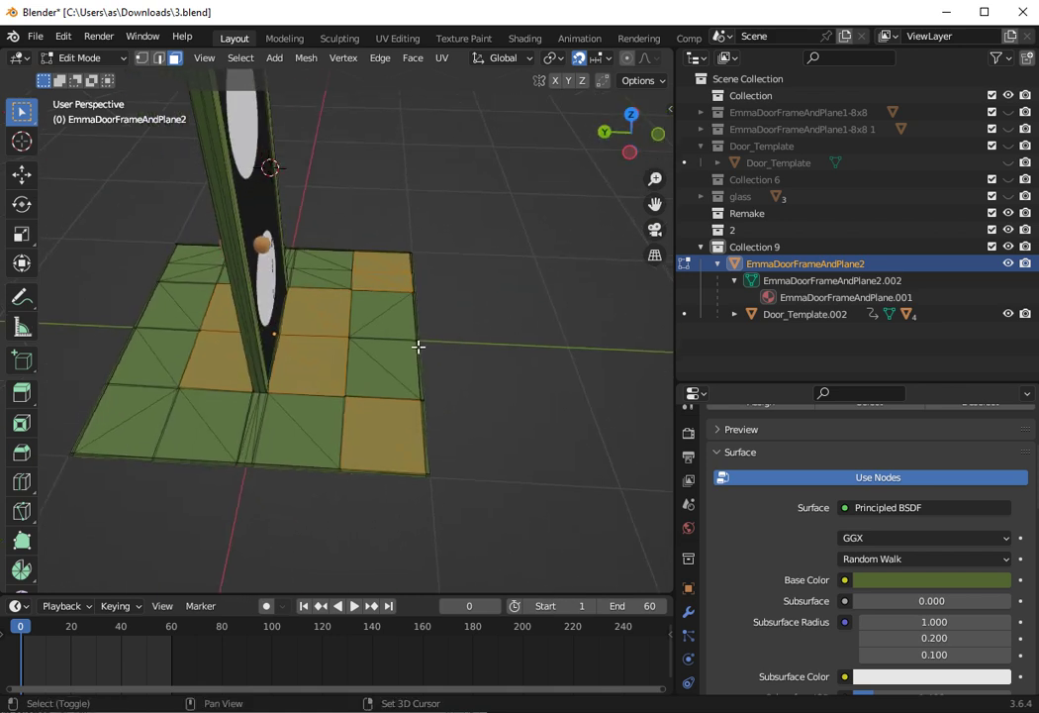
left_click_drag(654, 203, 455, 300)
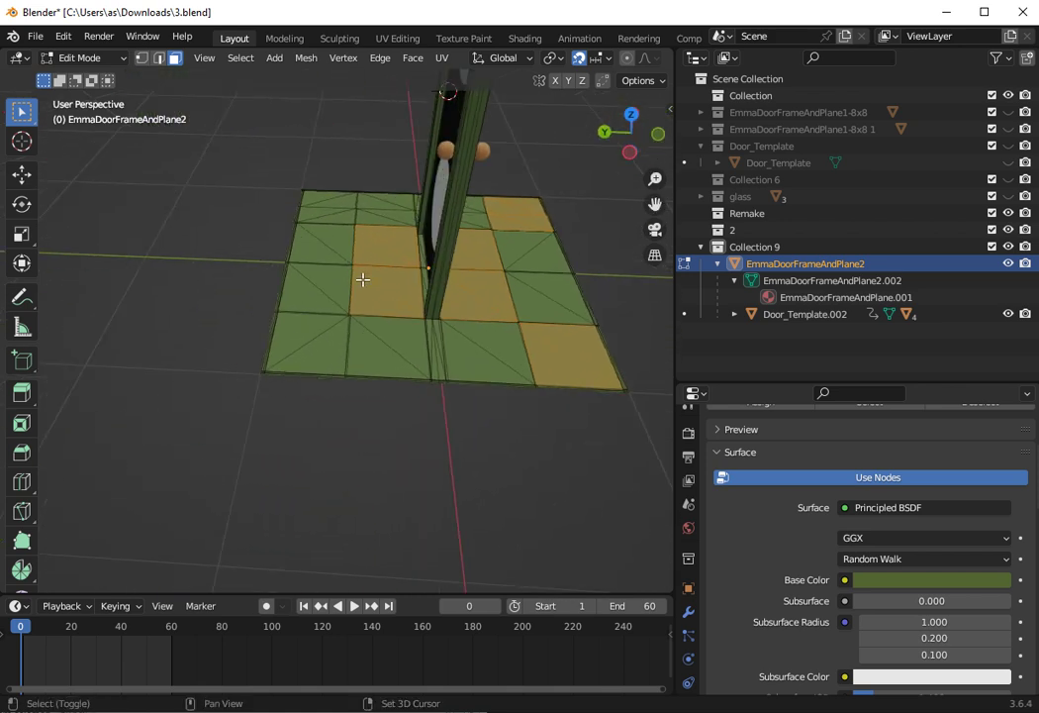
left_click_drag(629, 130, 613, 168)
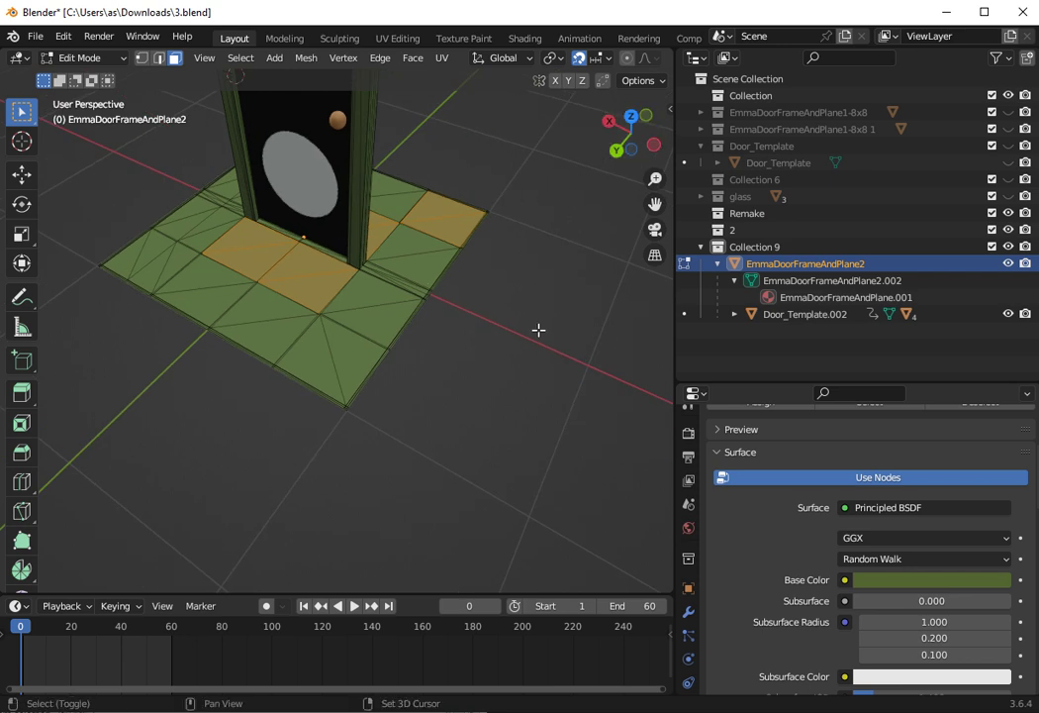
left_click(297, 278, "shift")
left_click(305, 283, "shift")
left_click(260, 336, "shift")
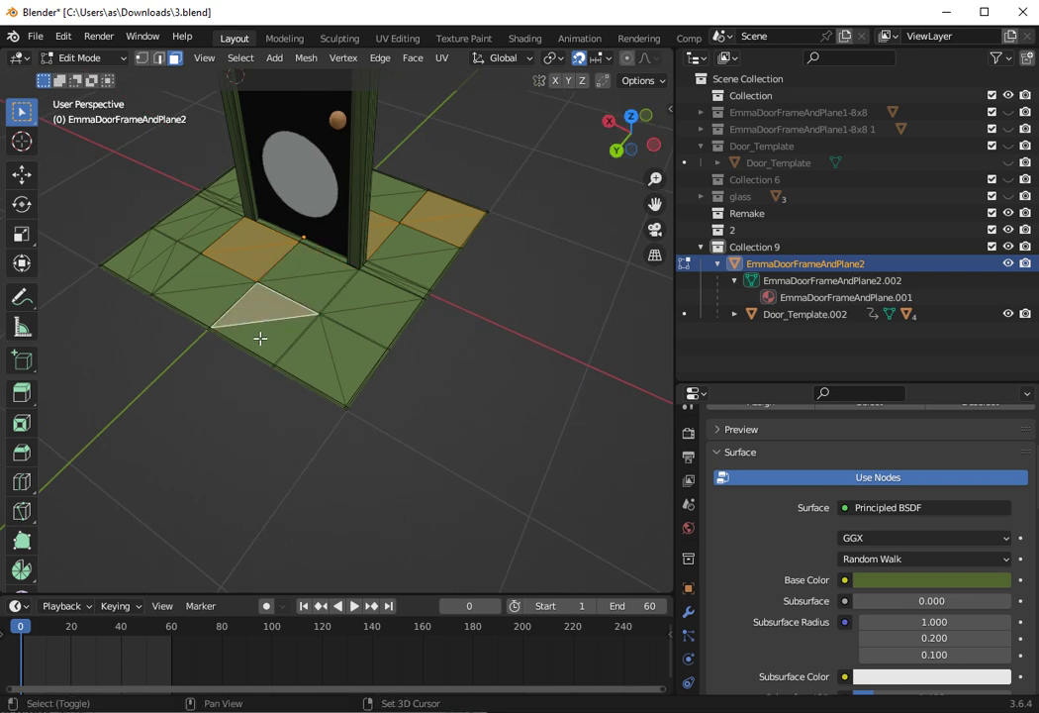
left_click(124, 259, "shift")
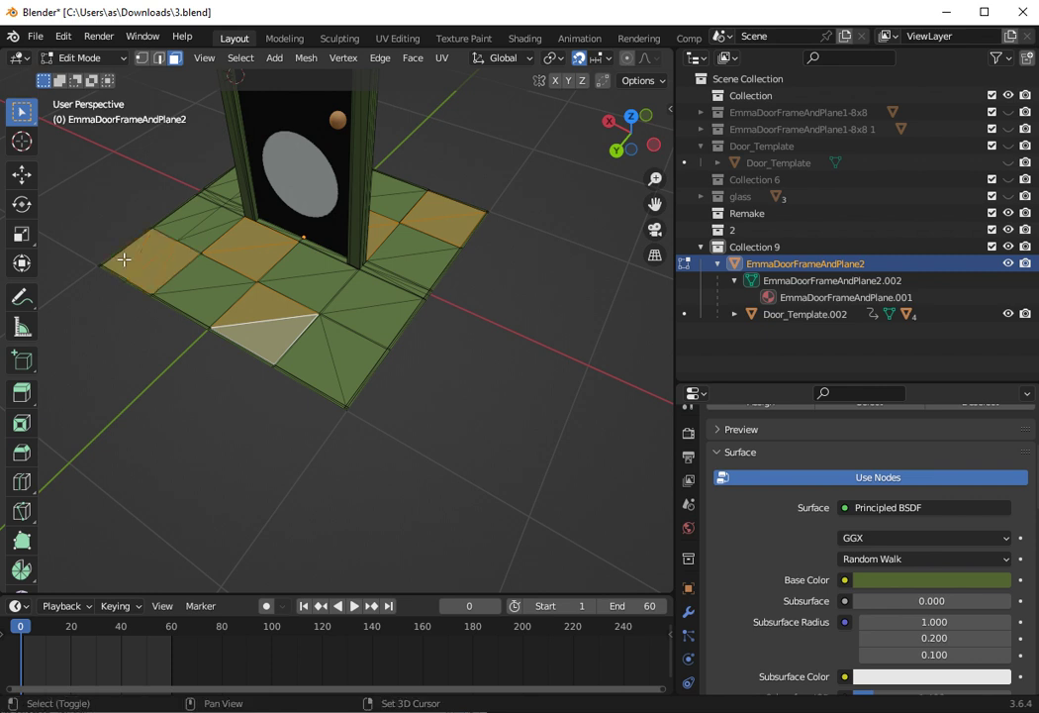
left_click(358, 305, "shift")
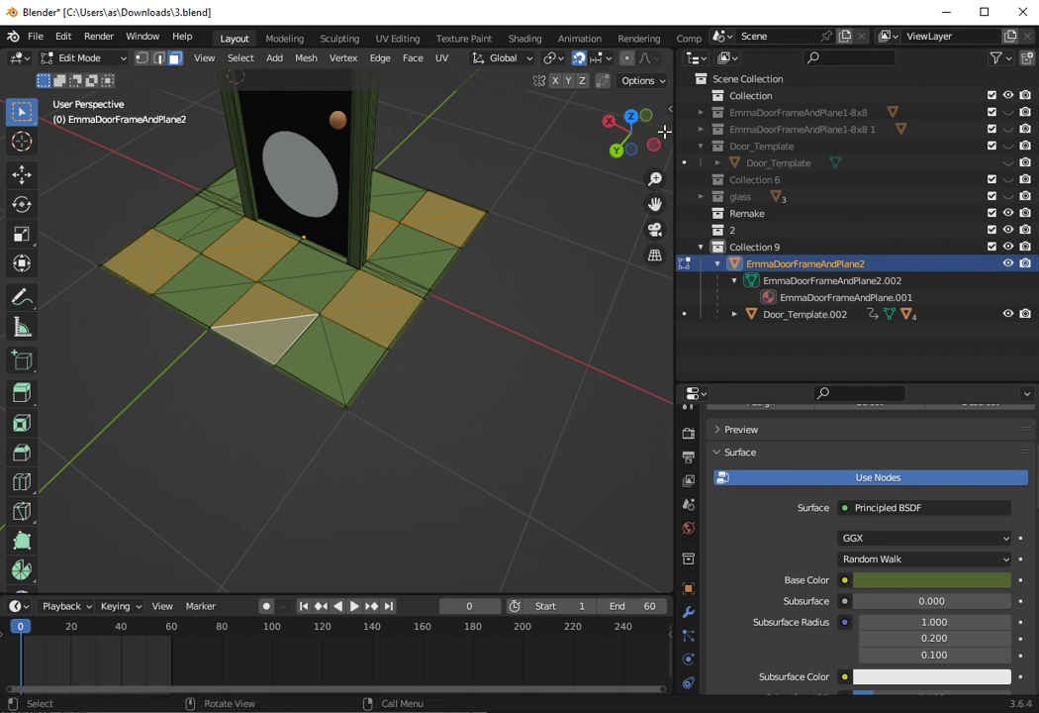
- Deselect the checkerboard tiles behind the door, keeping the tiles in front selected
left_click_drag(630, 133, 665, 146)
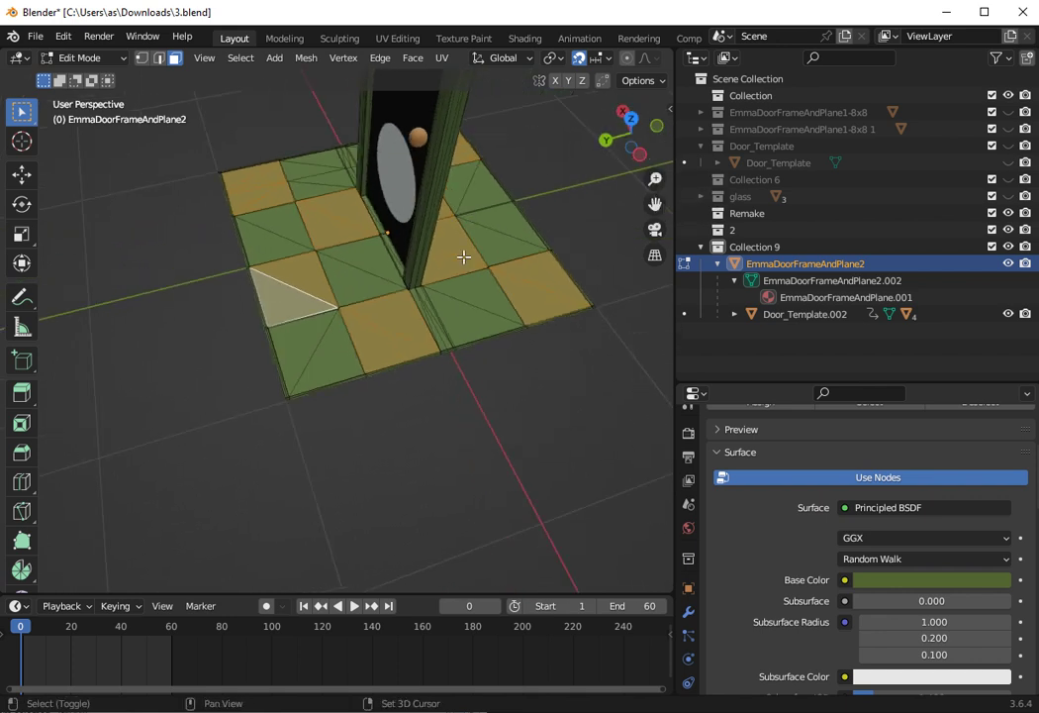
left_click(258, 190)
left_click(258, 184, "shift")
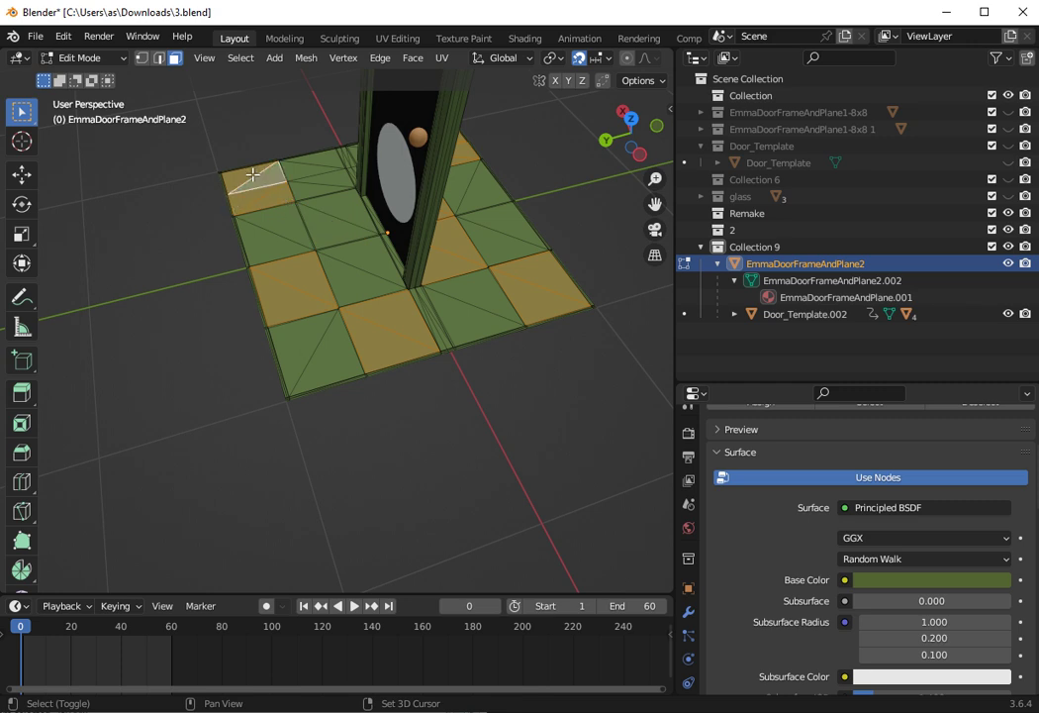
left_click(269, 196, "shift")
left_click(255, 195, "shift")
left_click(290, 280, "shift")
left_click(280, 290, "shift")
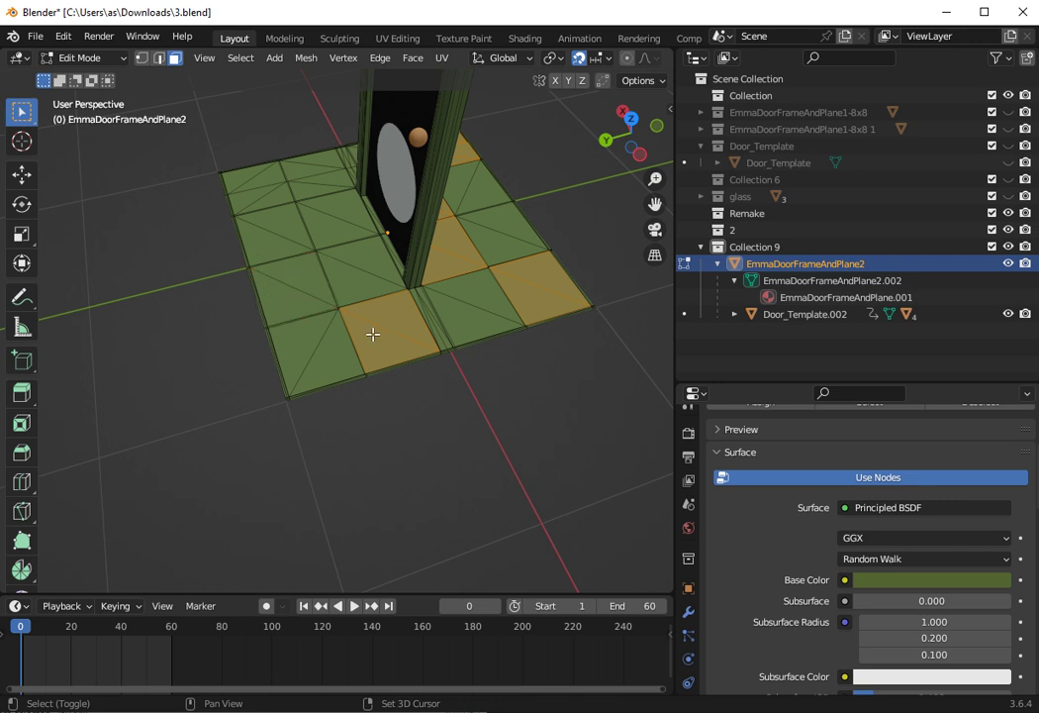
left_click(371, 332, "shift")
left_click(382, 306, "shift")
- Add the two middle tiles against the door and the two outer corner tiles behind it to the selection
left_click(329, 219, "shift")
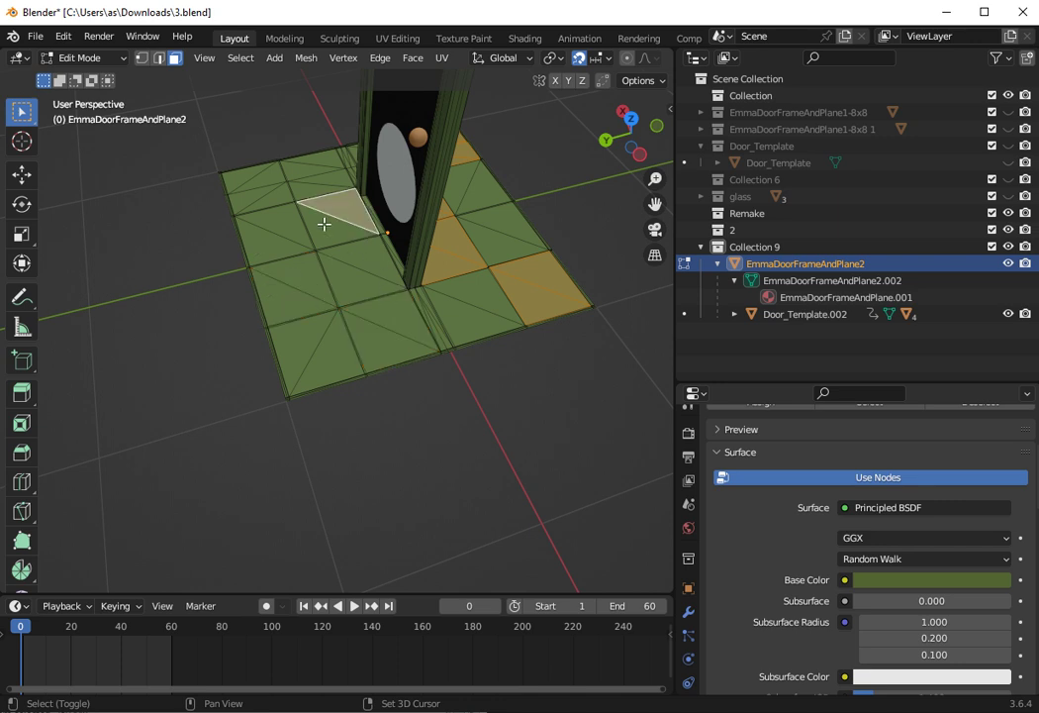
left_click(344, 232, "shift")
left_click(352, 274, "shift")
left_click(376, 260, "shift")
left_click(382, 327, "shift")
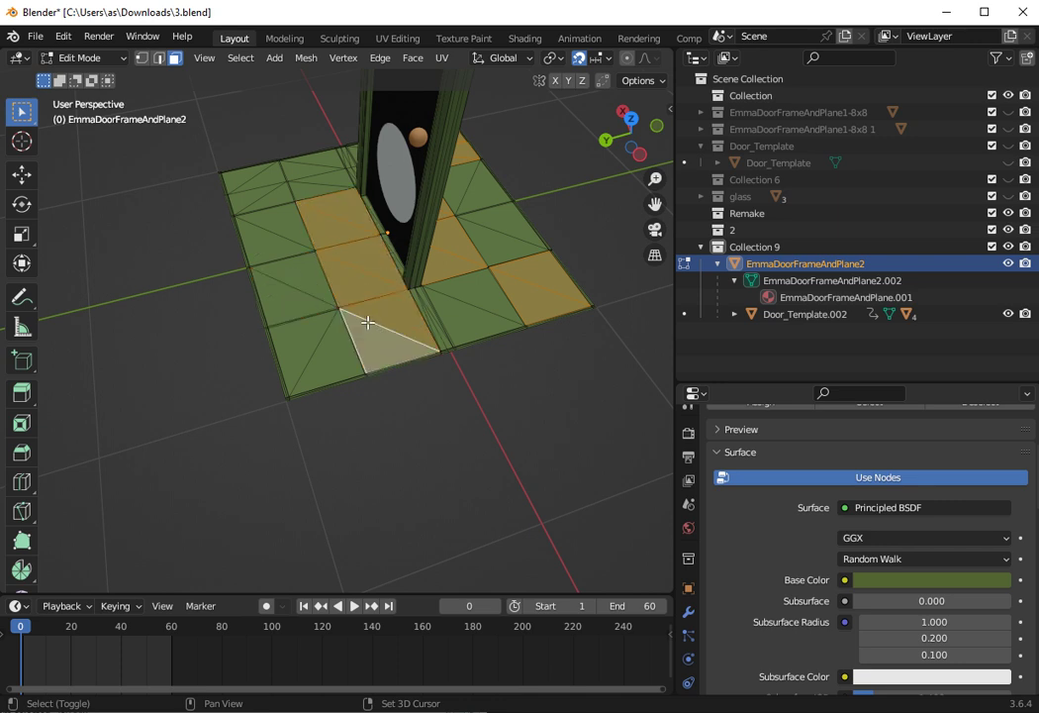
left_click(378, 339, "shift")
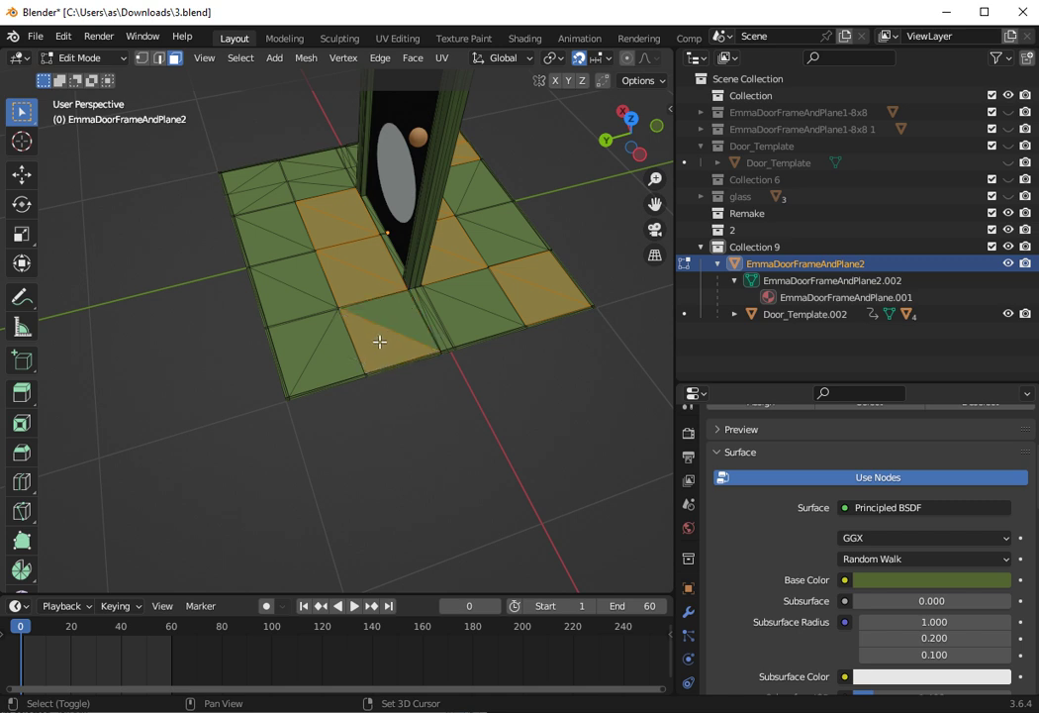
left_click(321, 365, "shift")
left_click(290, 340, "shift")
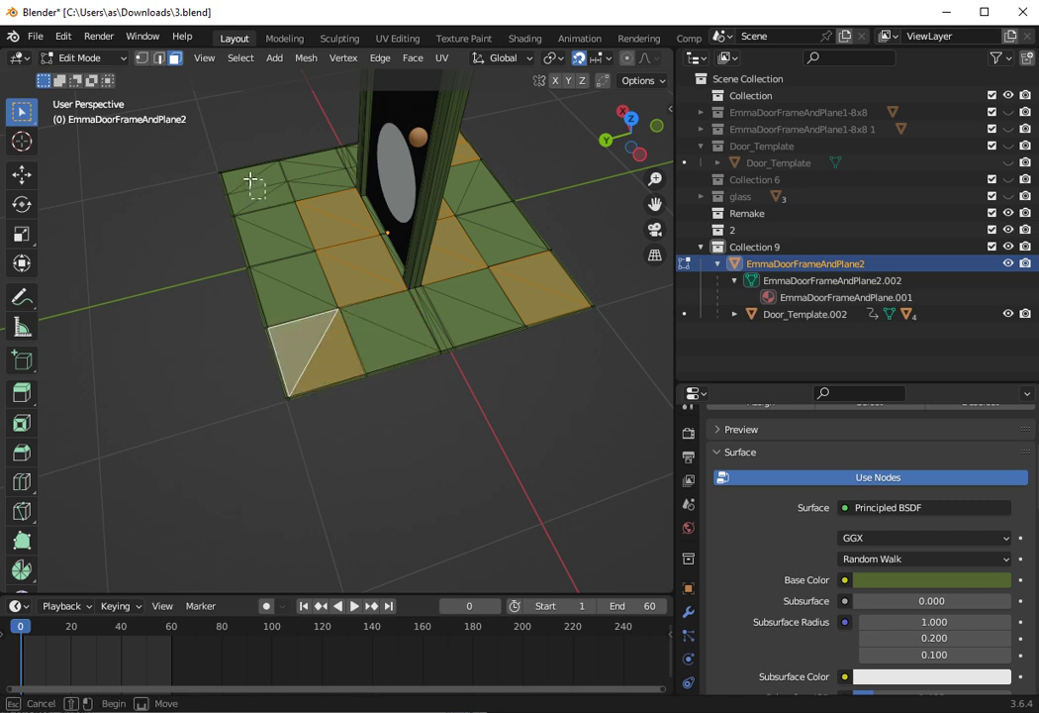
left_click_drag(198, 144, 242, 174, "shift")
- Split and separate the eight selected floor tiles into their own object, and hide that object
mouse_move(628, 163)
left_mouse_down()
mouse_move(648, 134)
mouse_move(604, 149)
mouse_move(633, 163)
mouse_move(618, 183)
mouse_move(619, 168)
left_mouse_up()
right_click(464, 202)
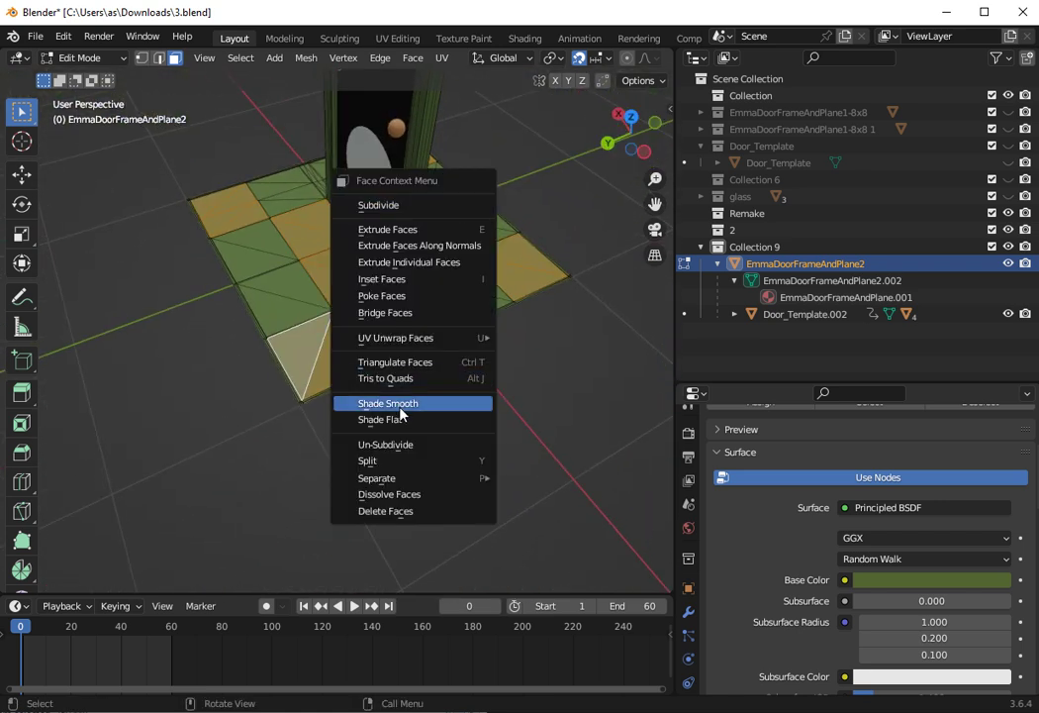
left_click(376, 460)
right_click(402, 282)
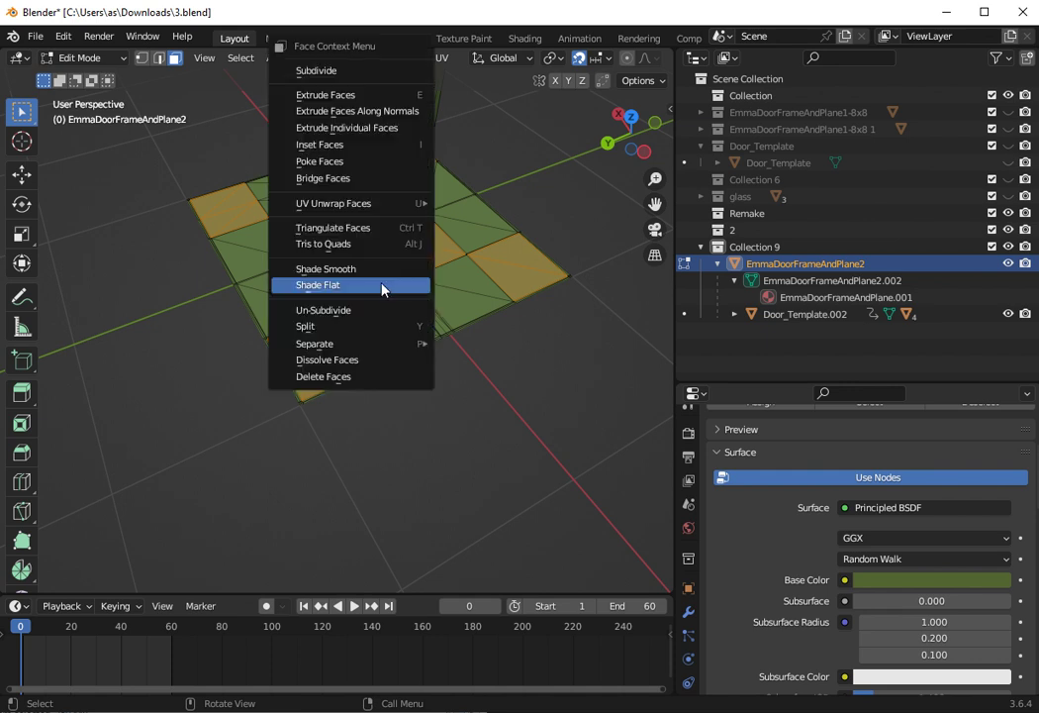
mouse_move(359, 346)
left_click(480, 343)
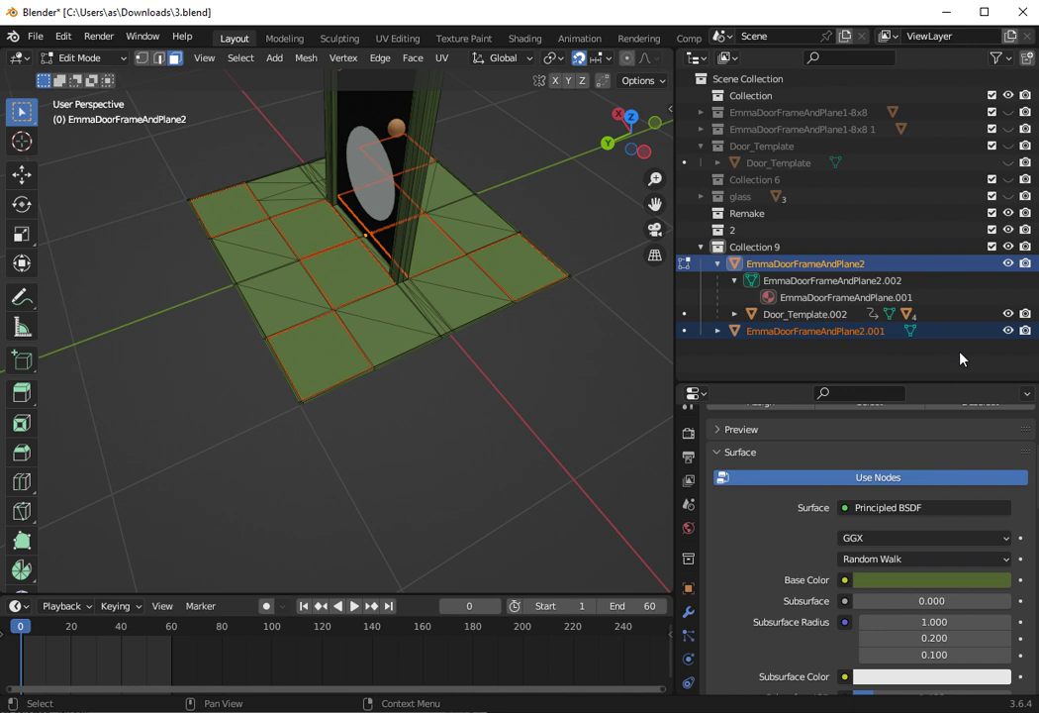
left_click(1009, 331)
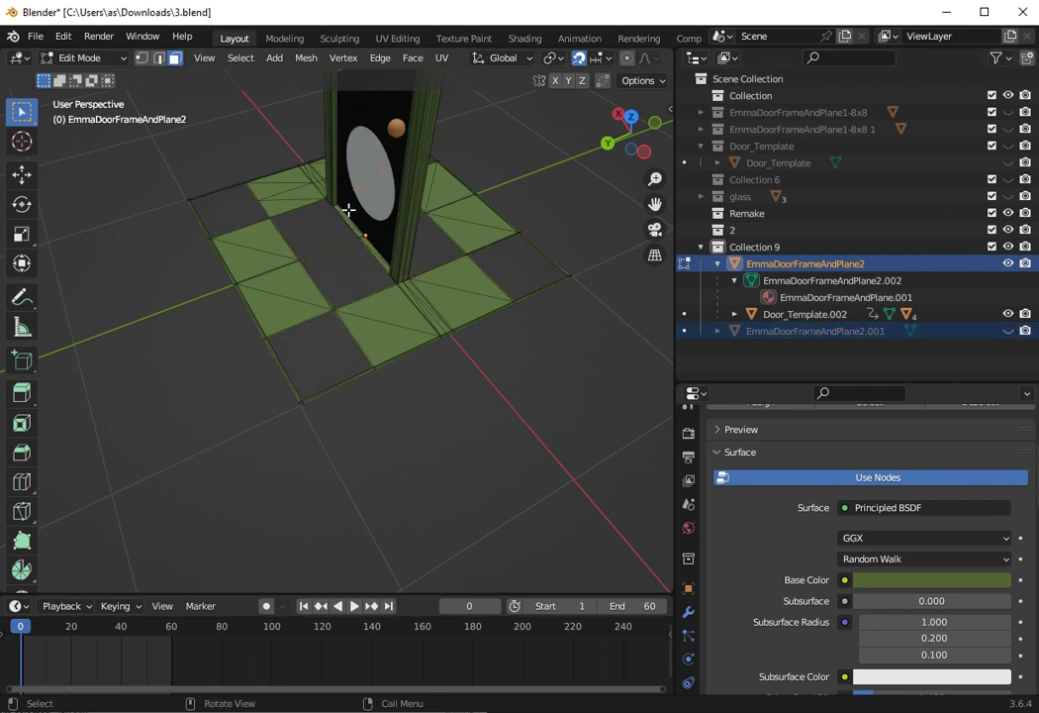
- Examine the remaining floor tiles, edges and gaps around the door from several angles and up close
left_click(462, 240)
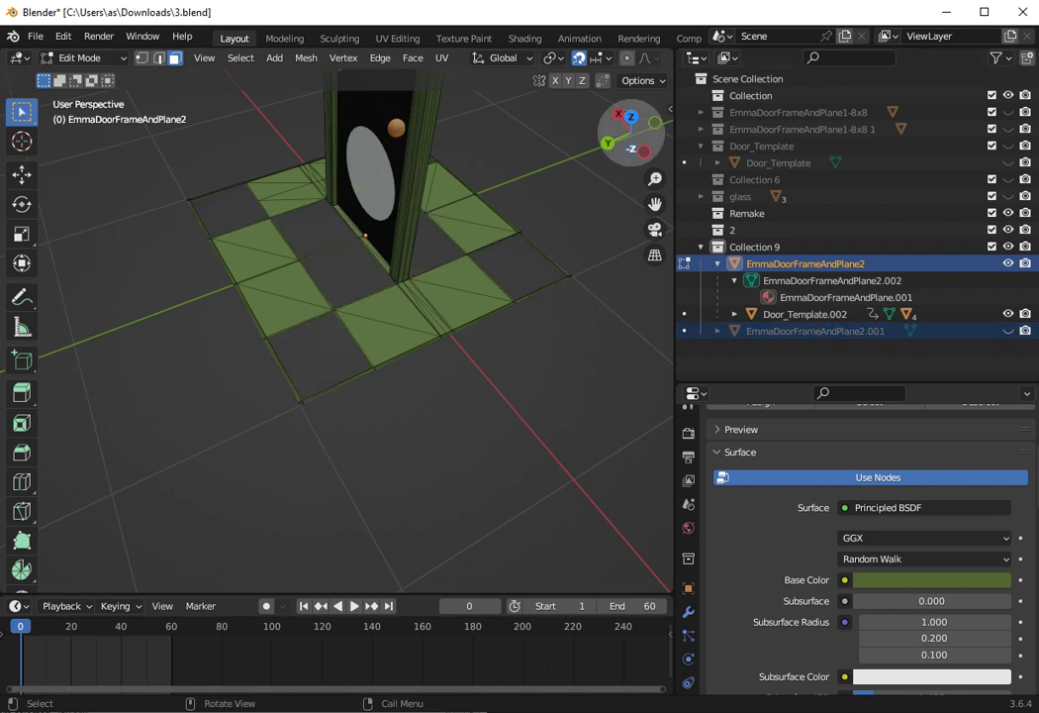
left_click_drag(629, 134, 466, 223)
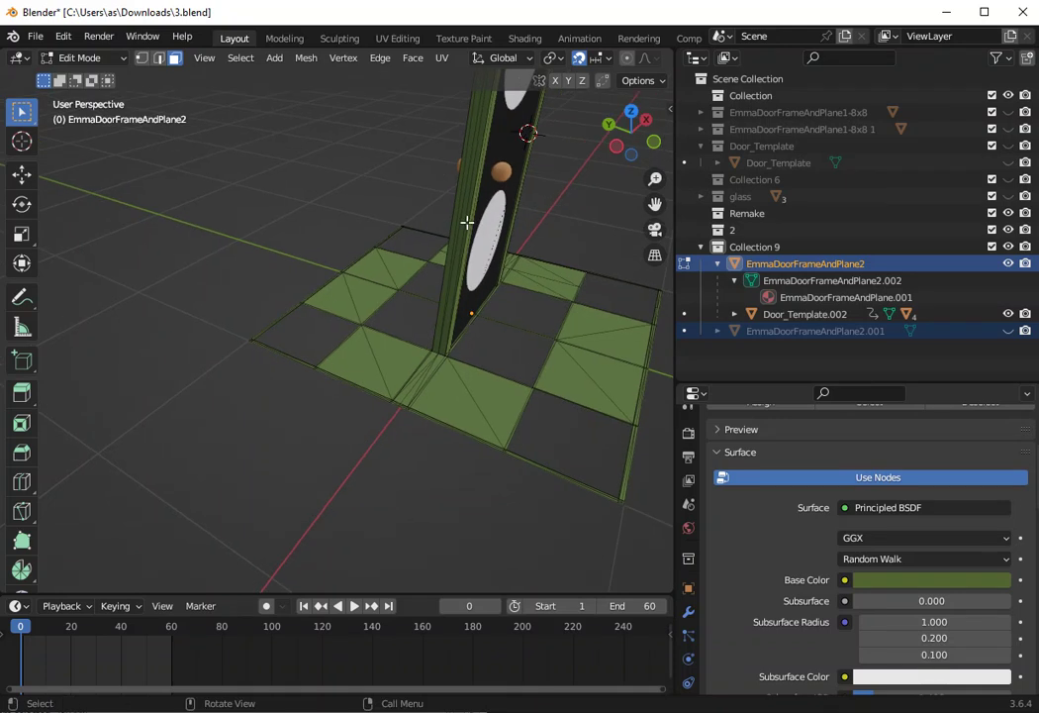
scroll(452, 223, "down", 2)
left_click_drag(630, 132, 545, 311)
left_click(543, 286)
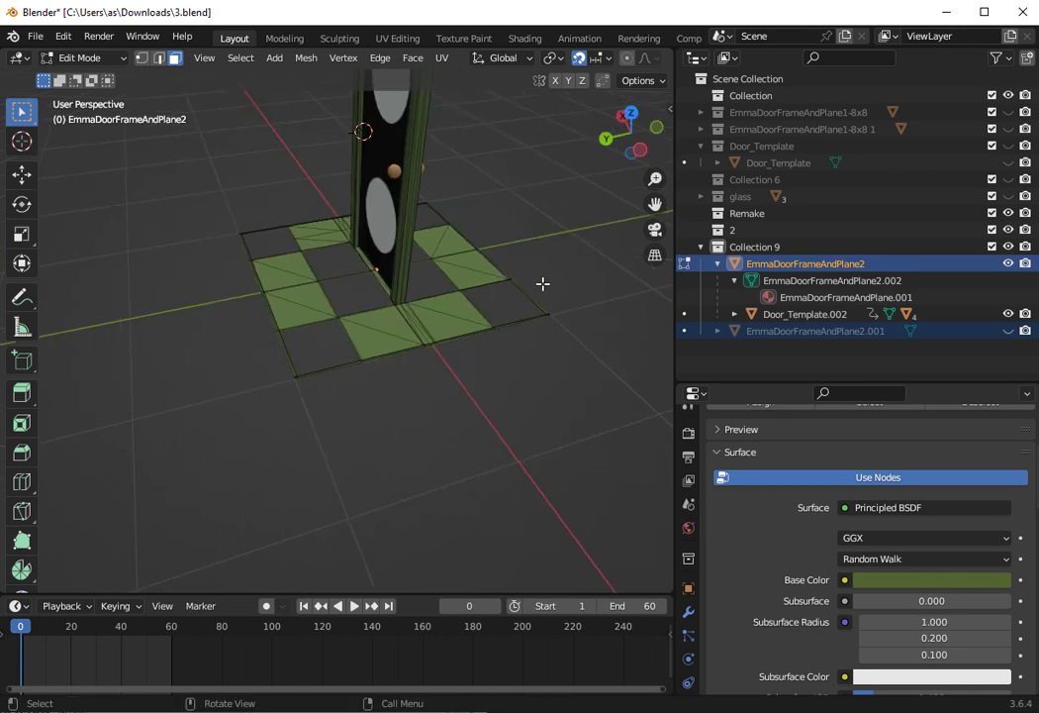
mouse_move(629, 139)
left_mouse_down()
mouse_move(594, 139)
mouse_move(625, 150)
left_mouse_up()
scroll(401, 344, "up", 4)
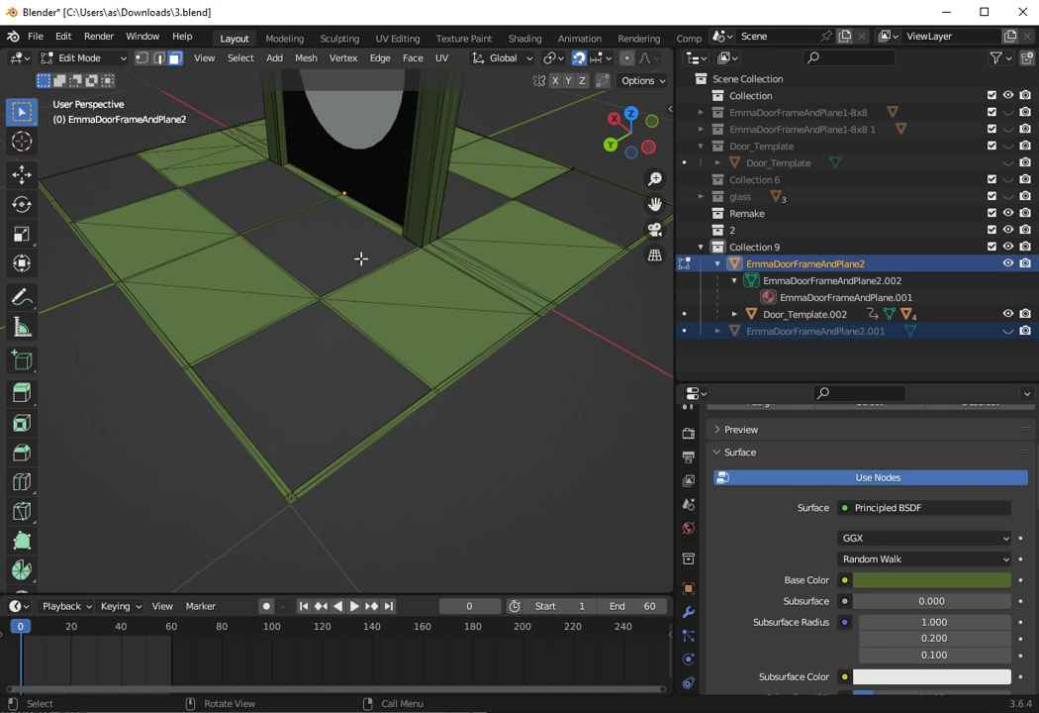
scroll(289, 288, "down", 1)
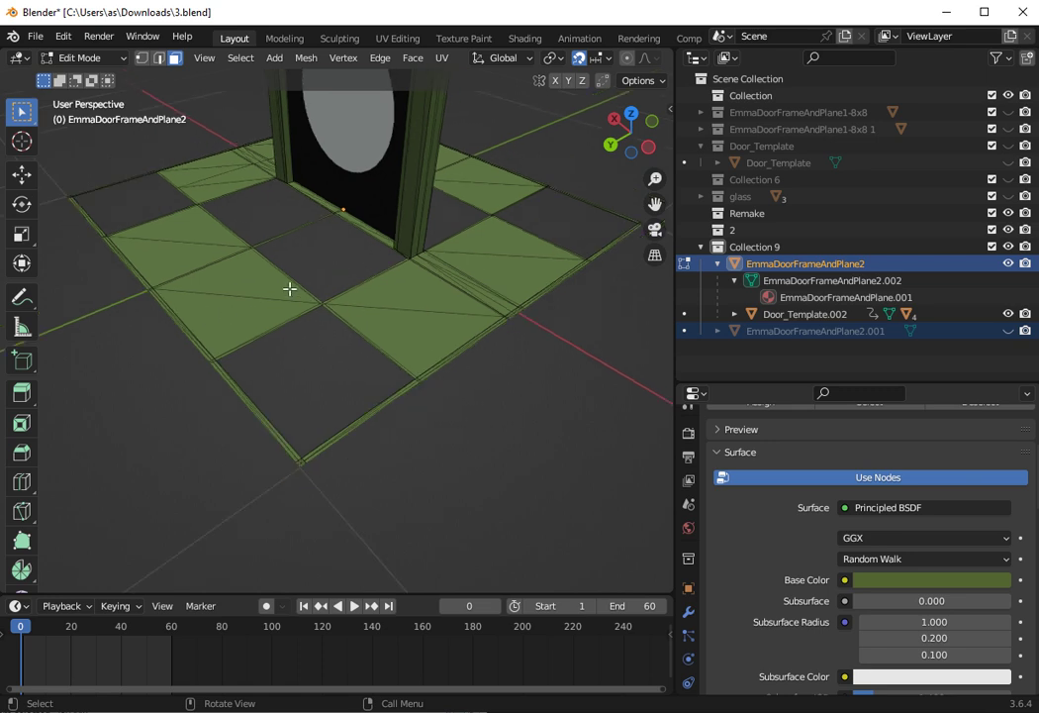
middle_click_drag(541, 175, 534, 206)
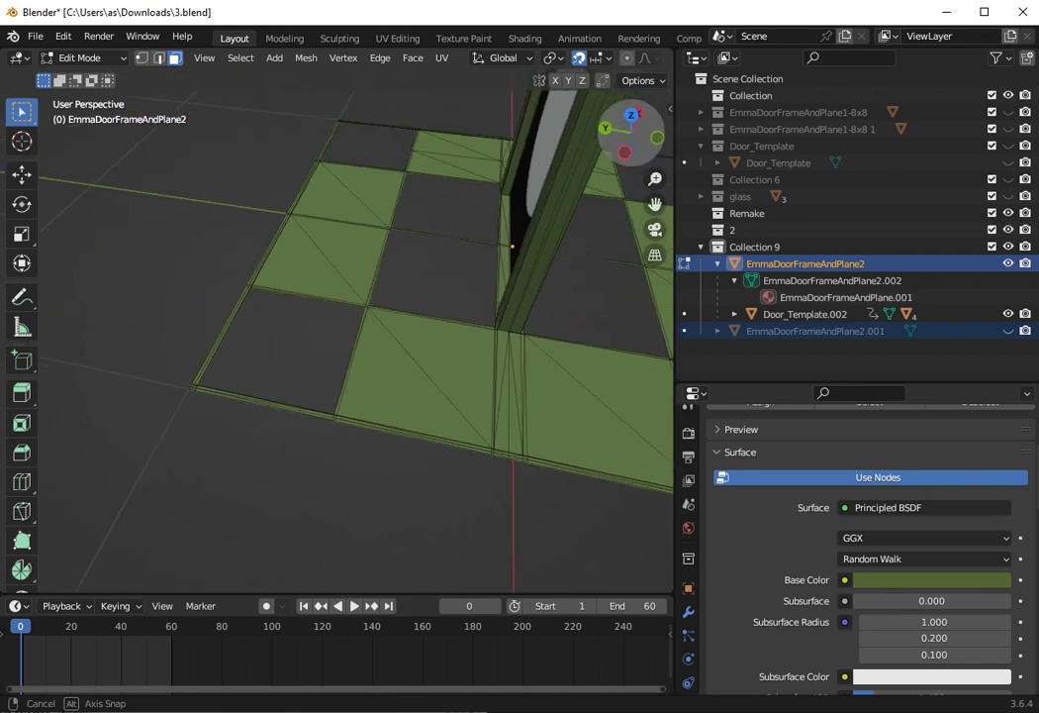
scroll(534, 206, "up", 3)
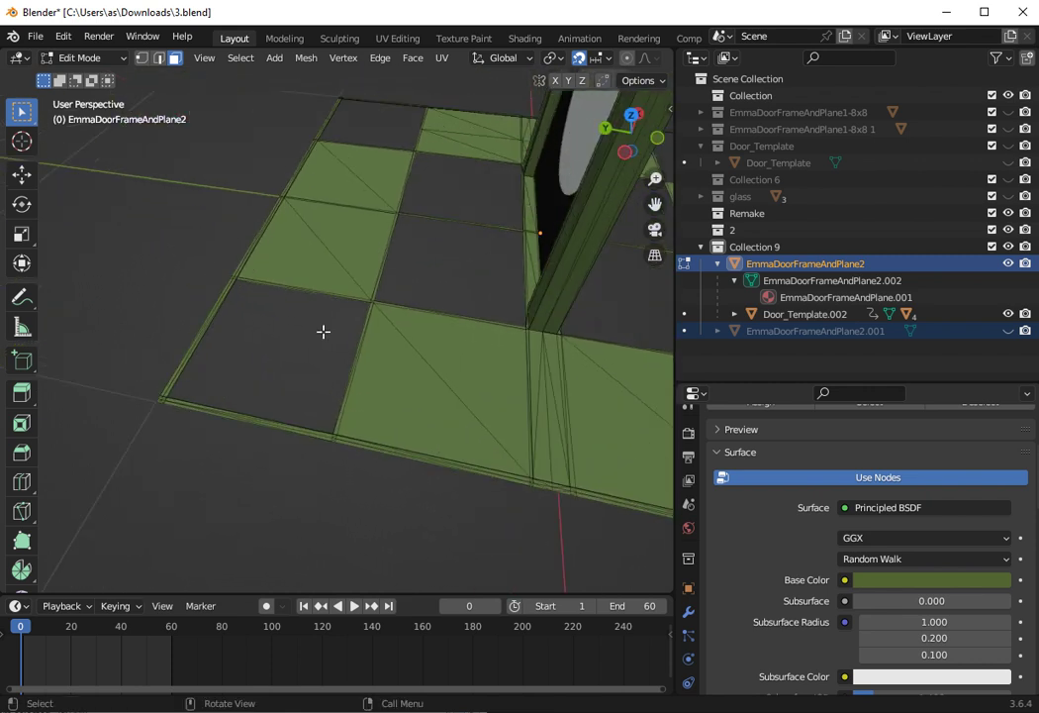
left_click_drag(614, 134, 604, 139)
left_click_drag(654, 203, 455, 173)
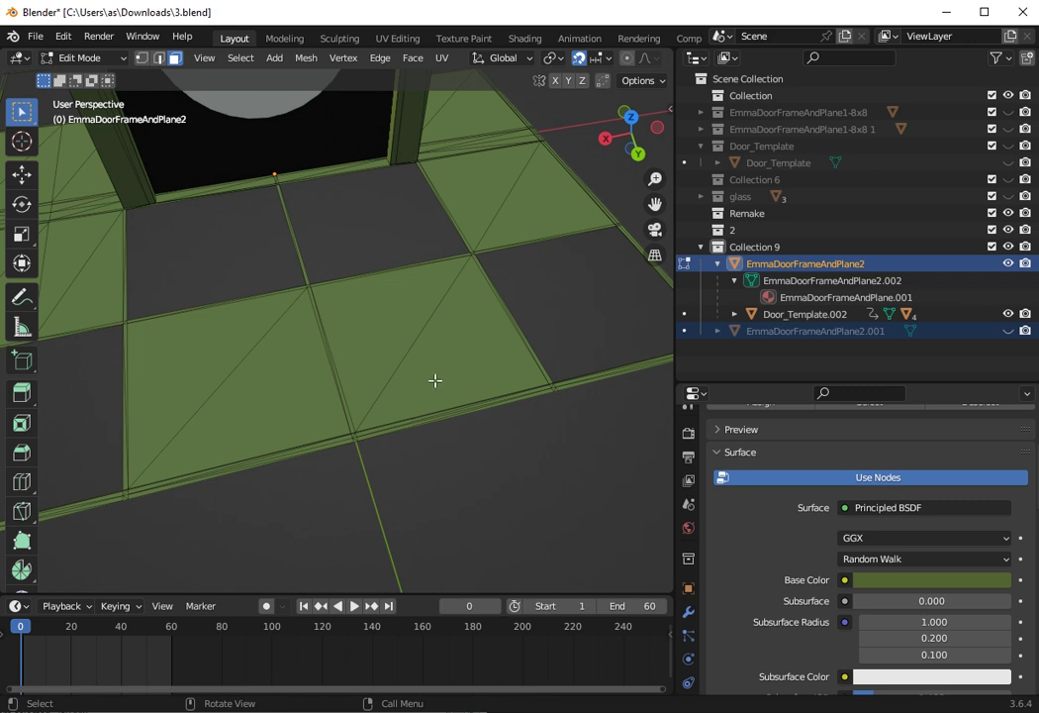
- Select the two middle tiles on the floor's outer edge and the two side tiles flanking the threshold at one end of the frame
scroll(432, 372, "down", 3)
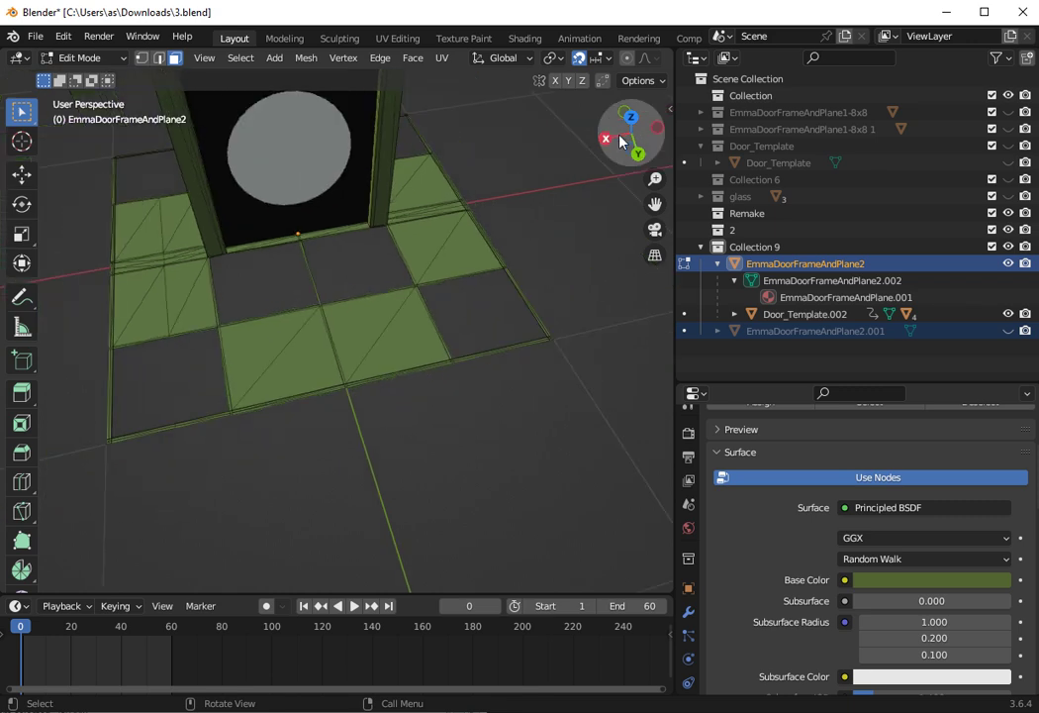
left_click_drag(630, 134, 552, 189)
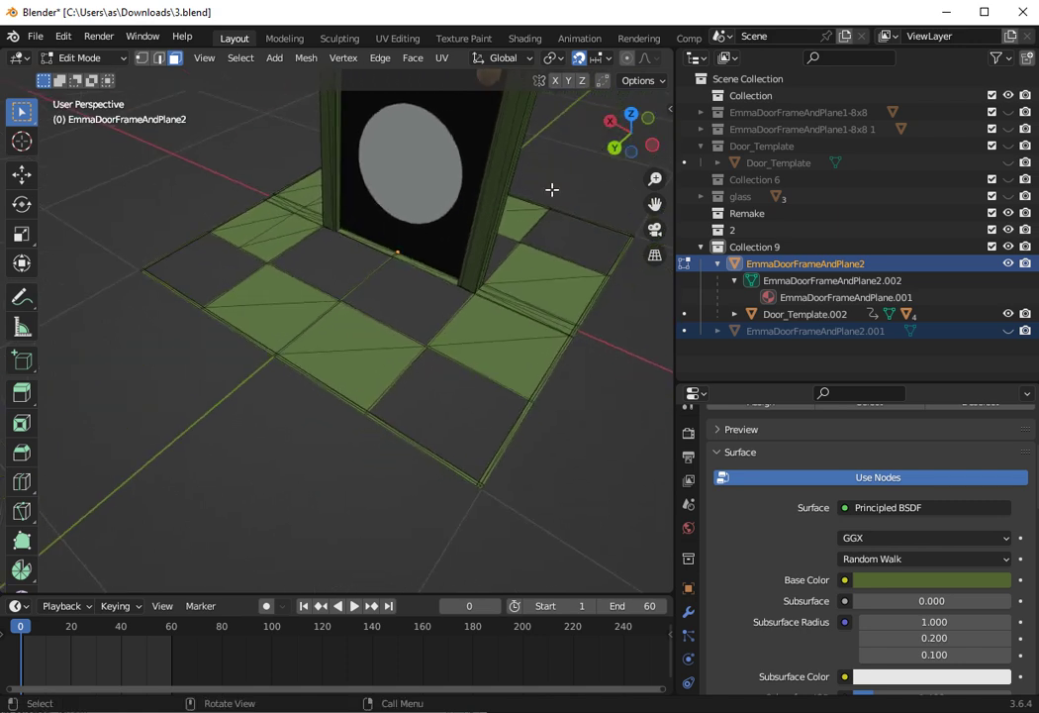
left_click(338, 344, "shift")
left_click(271, 302, "shift")
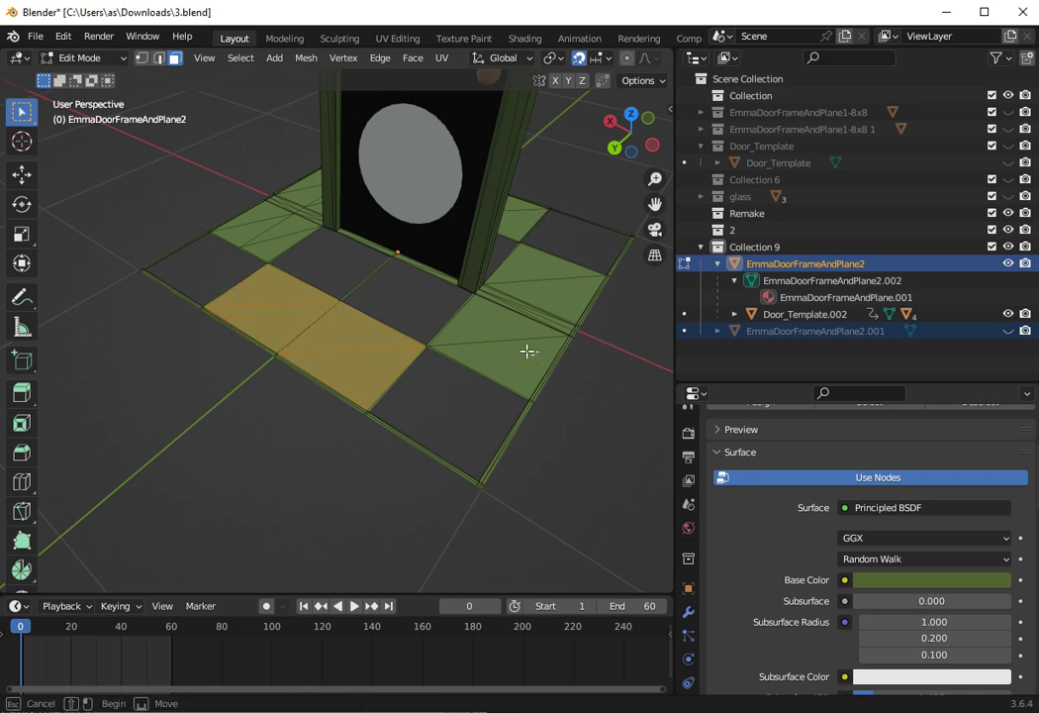
left_click(502, 323, "shift")
left_click(564, 273, "shift")
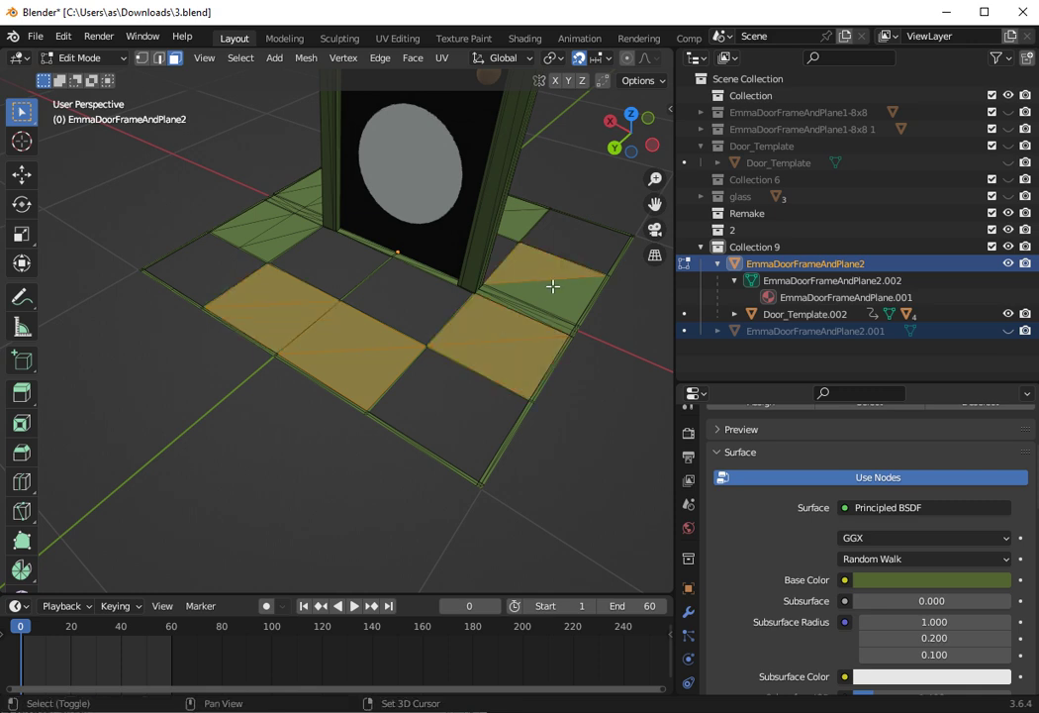
- Add the remaining green floor tiles on the other side and at the other end of the door to the selection
left_click_drag(639, 154, 542, 163)
left_click_drag(577, 96, 538, 168)
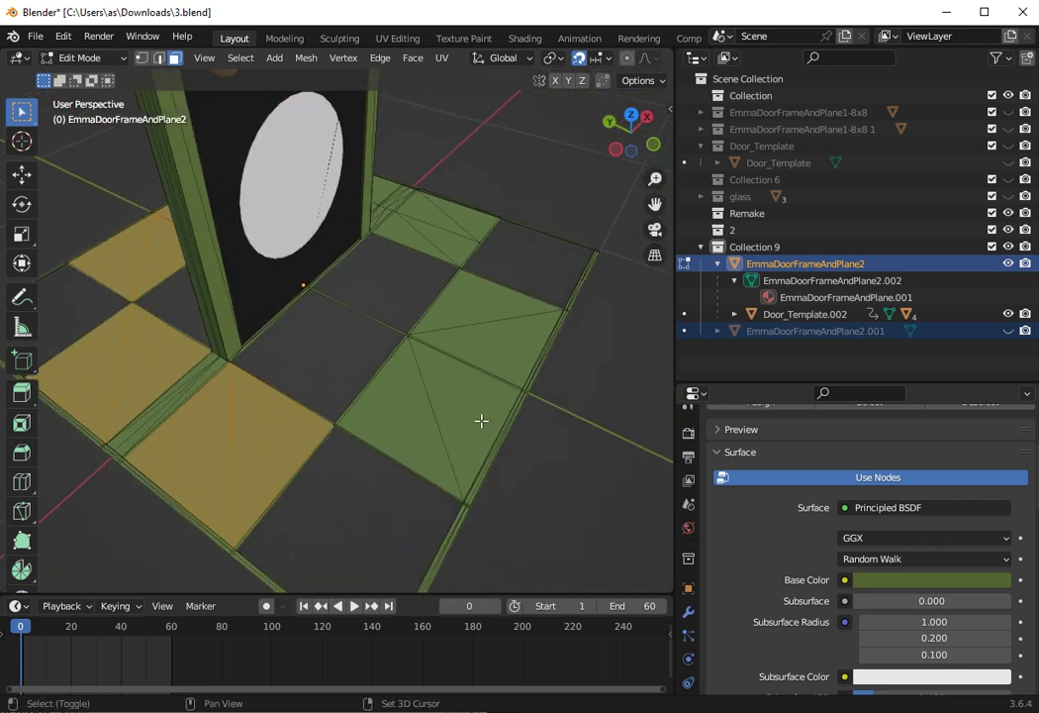
left_click_drag(469, 425, 407, 392, "shift")
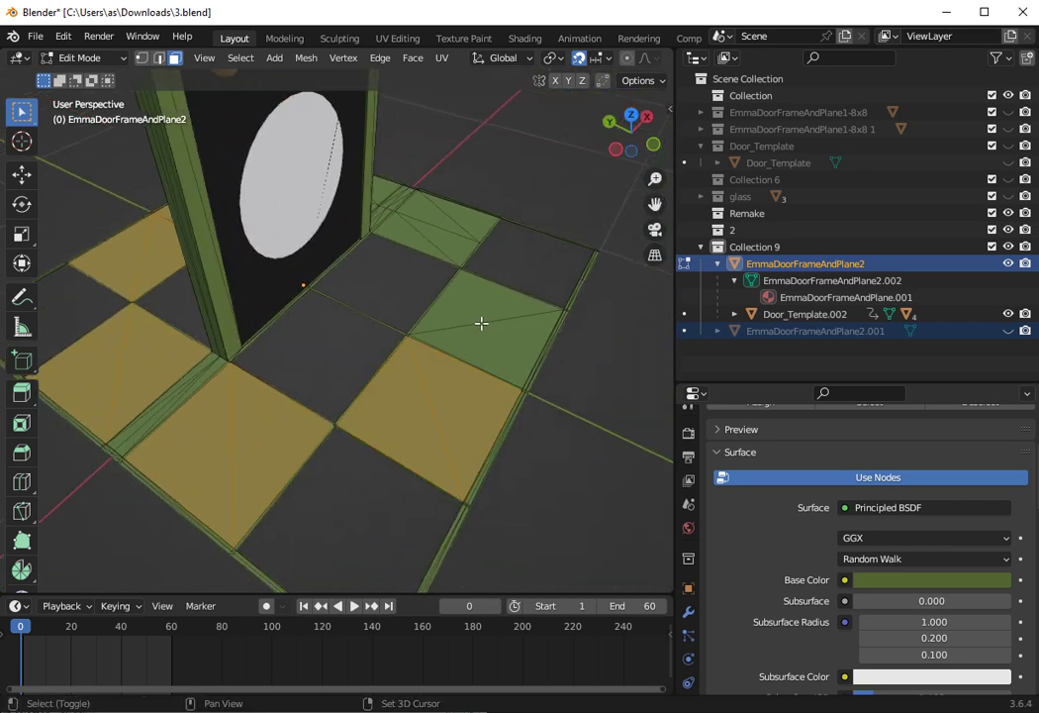
left_click_drag(481, 319, 424, 214, "shift")
left_click_drag(630, 129, 552, 275)
left_click_drag(504, 330, 506, 285, "shift")
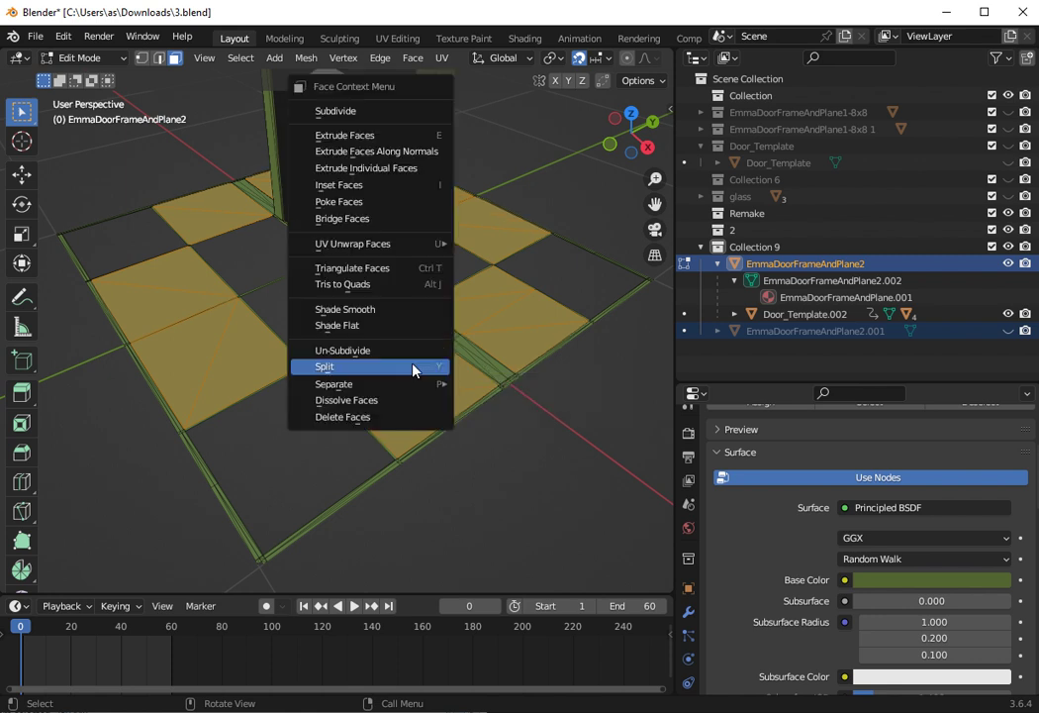
- Separate the selected floor tiles into their own object and hide that object
mouse_move(390, 385)
left_click(495, 382)
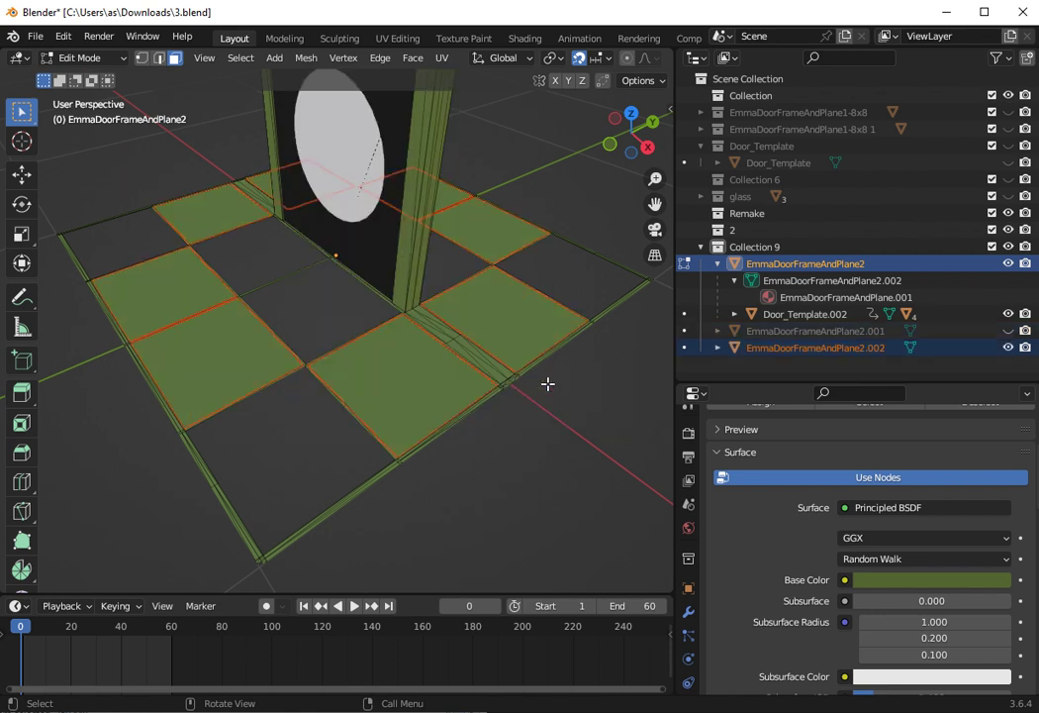
left_click(1008, 349)
- Examine the remaining grid strips, border and threshold around the door from several angles, briefly highlighting the strips in front
scroll(559, 417, "down", 2)
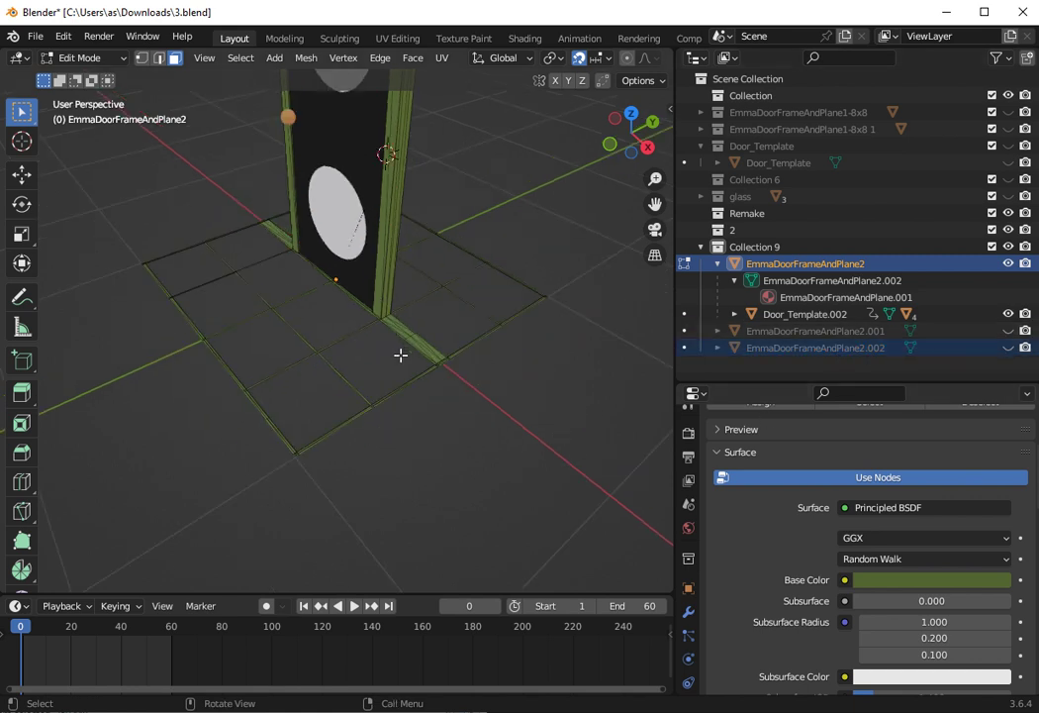
scroll(376, 390, "up", 2)
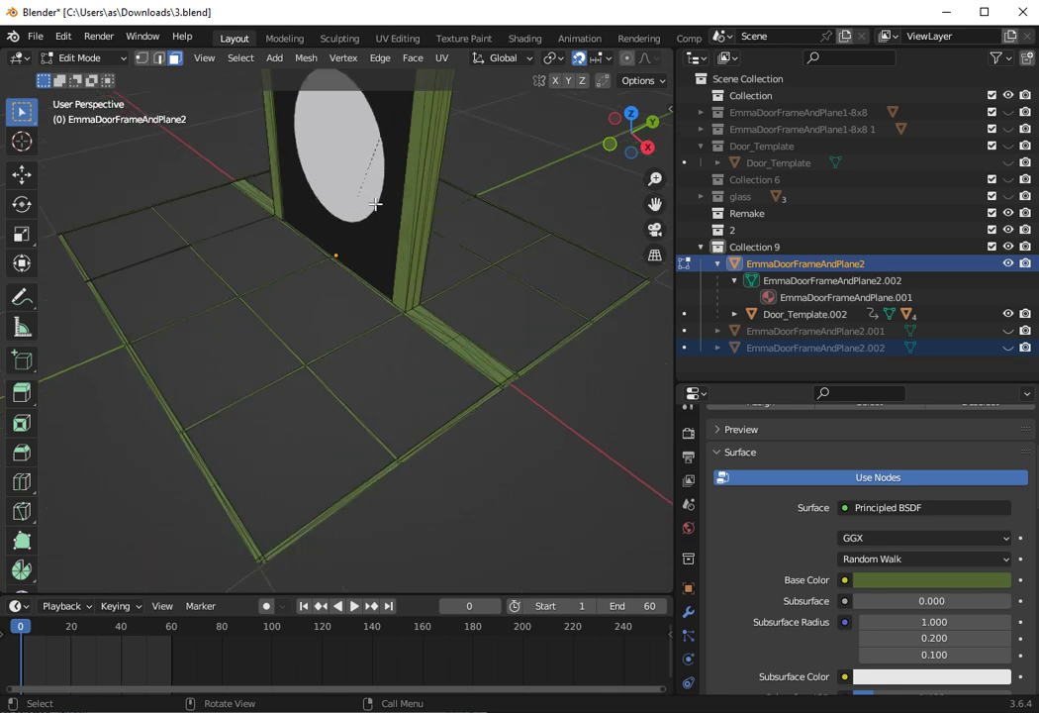
scroll(422, 311, "down", 2)
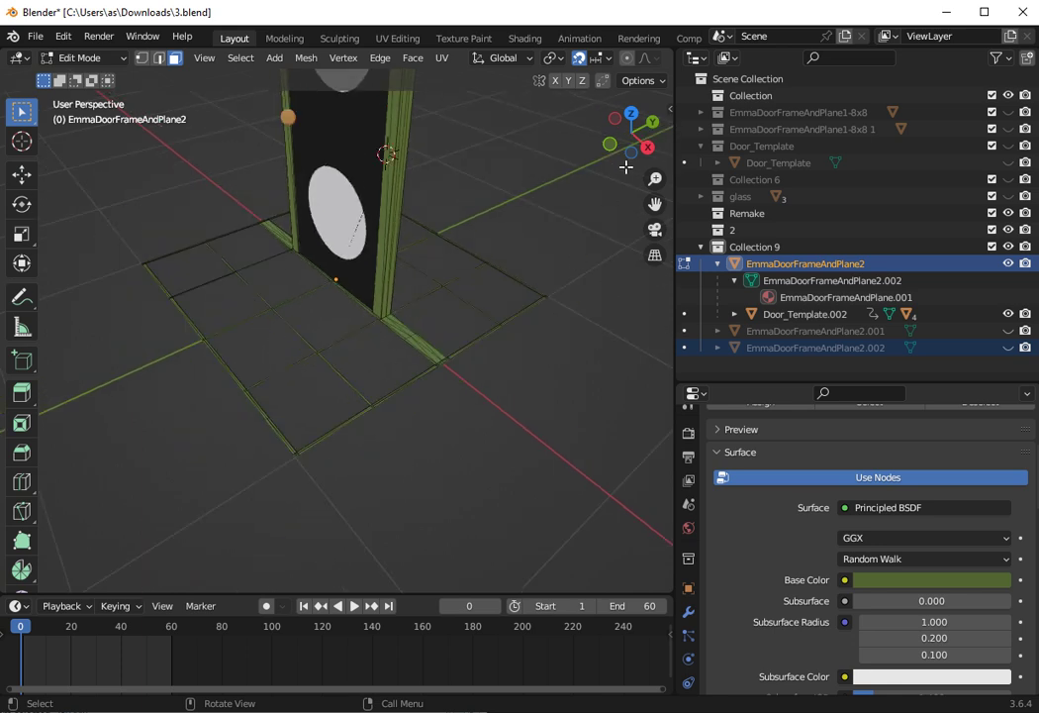
left_click_drag(625, 168, 307, 354)
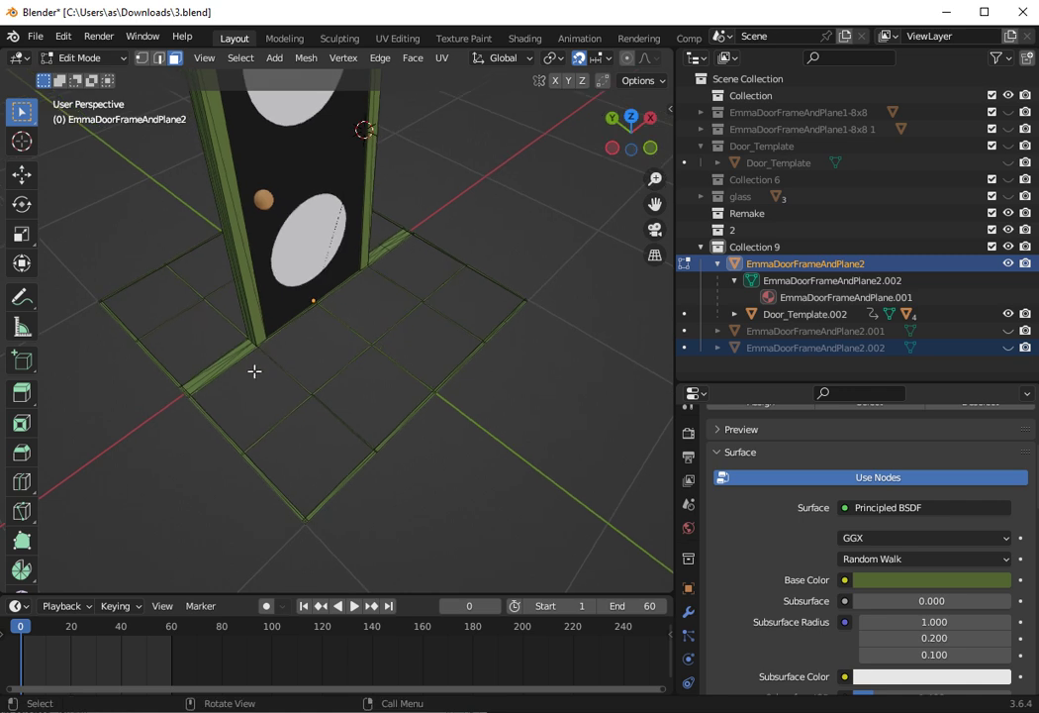
scroll(227, 367, "up", 3)
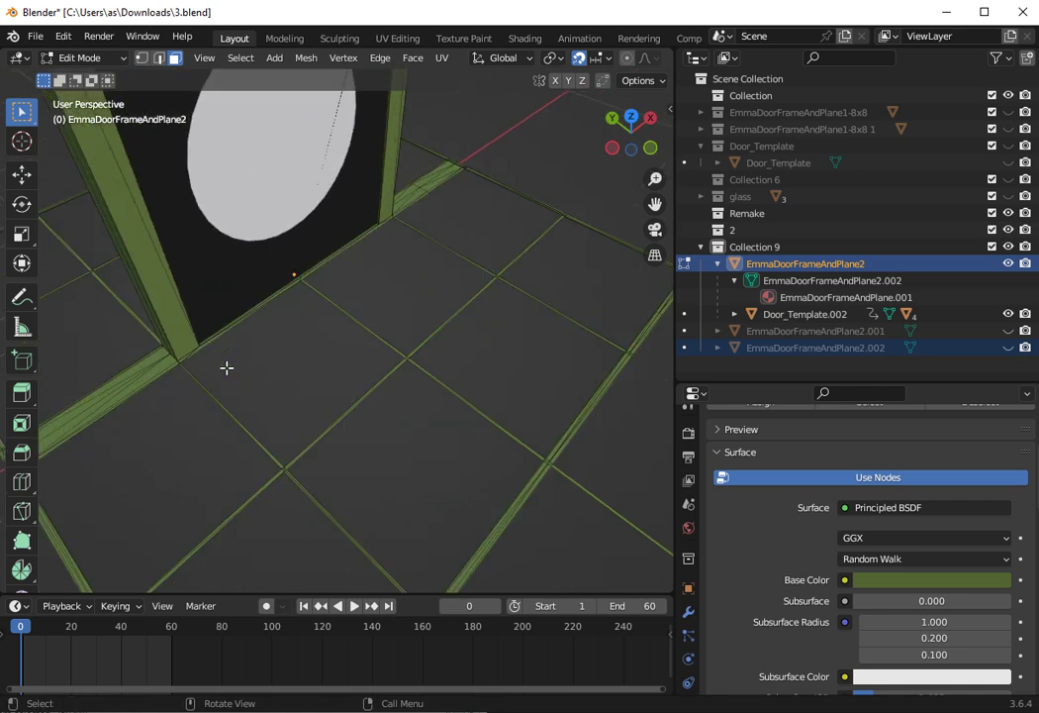
scroll(227, 367, "down", 3)
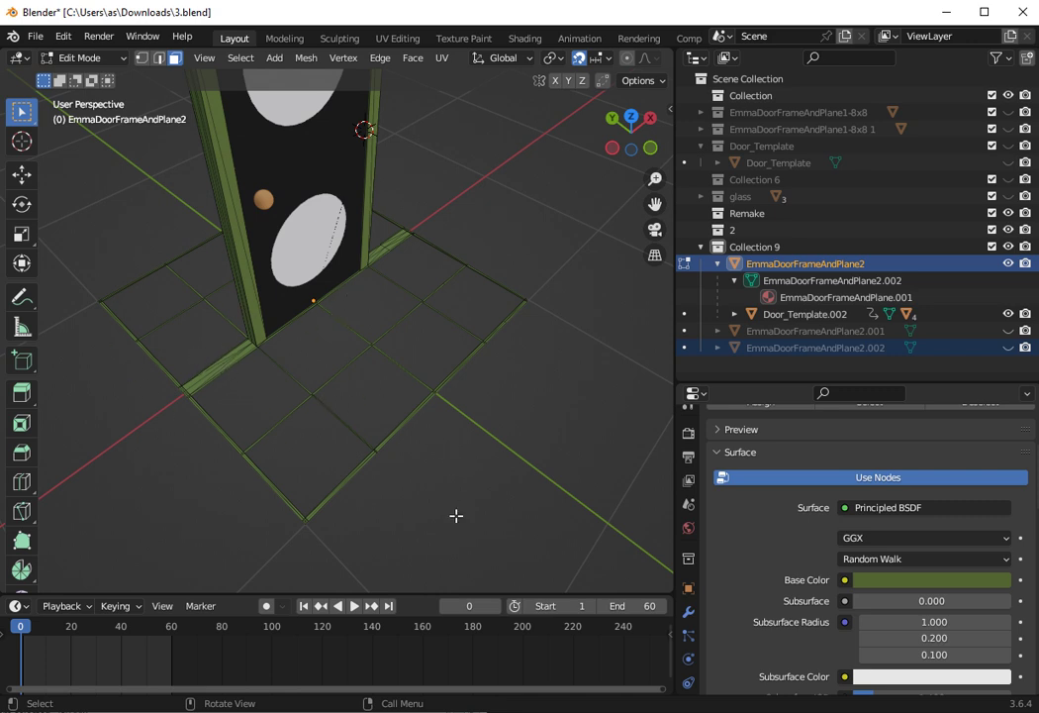
left_click_drag(456, 515, 128, 351)
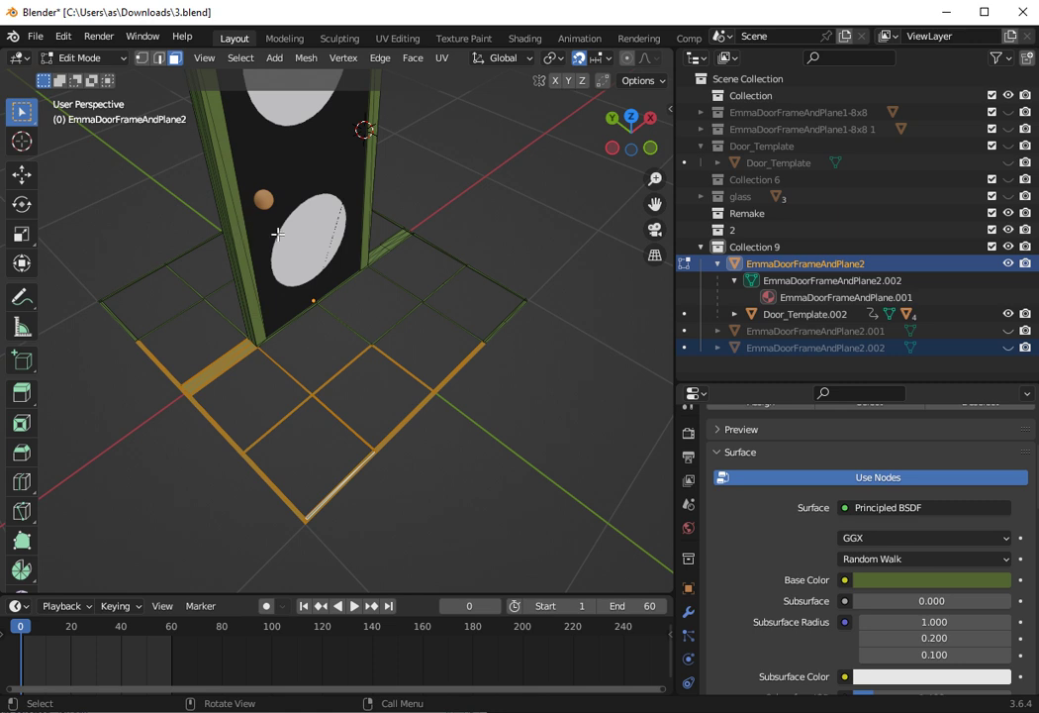
left_click(502, 446)
- Set the base color of the EmmaDoorFrameAndPlane.001 material to the dark grey sampled from the viewport background
left_click_drag(622, 137, 627, 141)
left_click(770, 298)
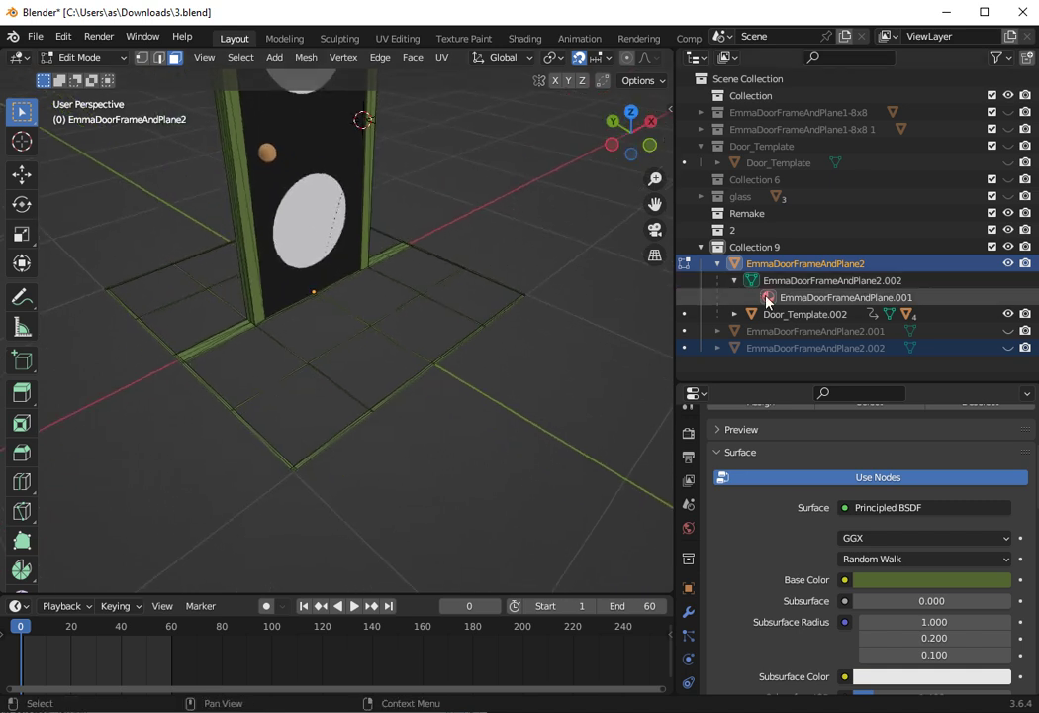
left_click(919, 580)
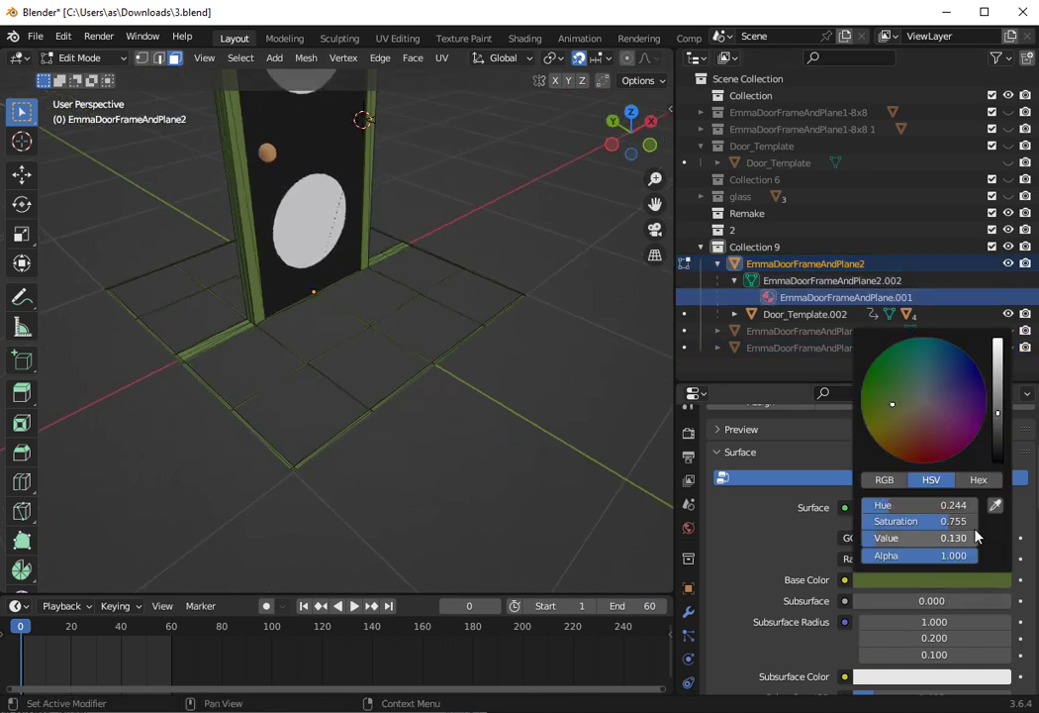
left_click(996, 506)
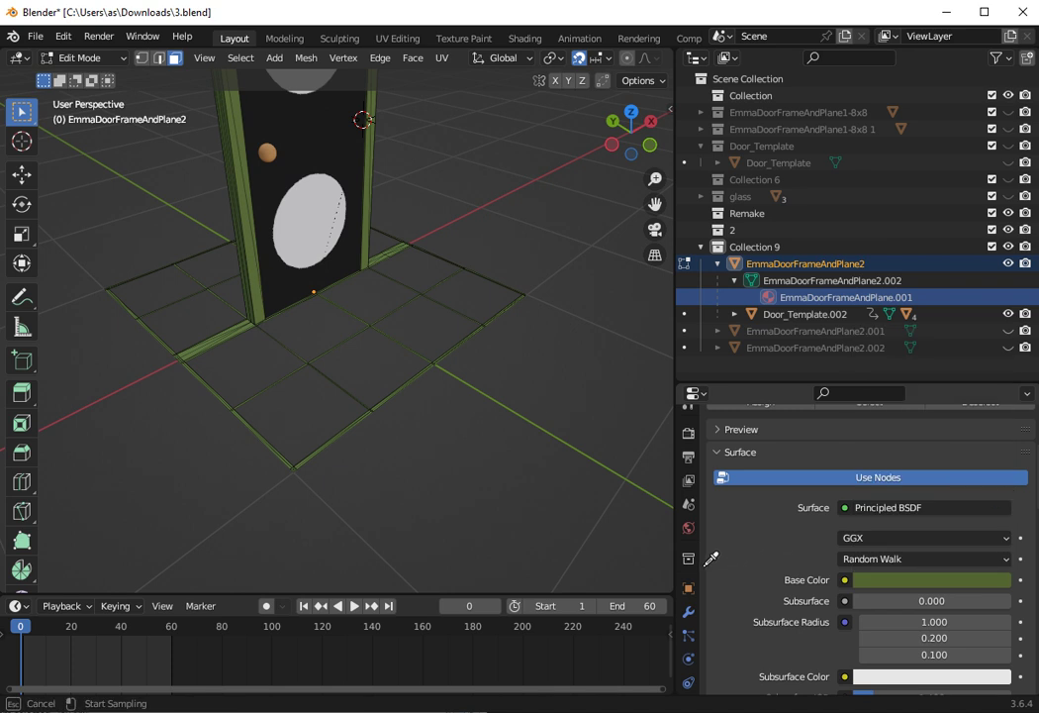
left_click(577, 464)
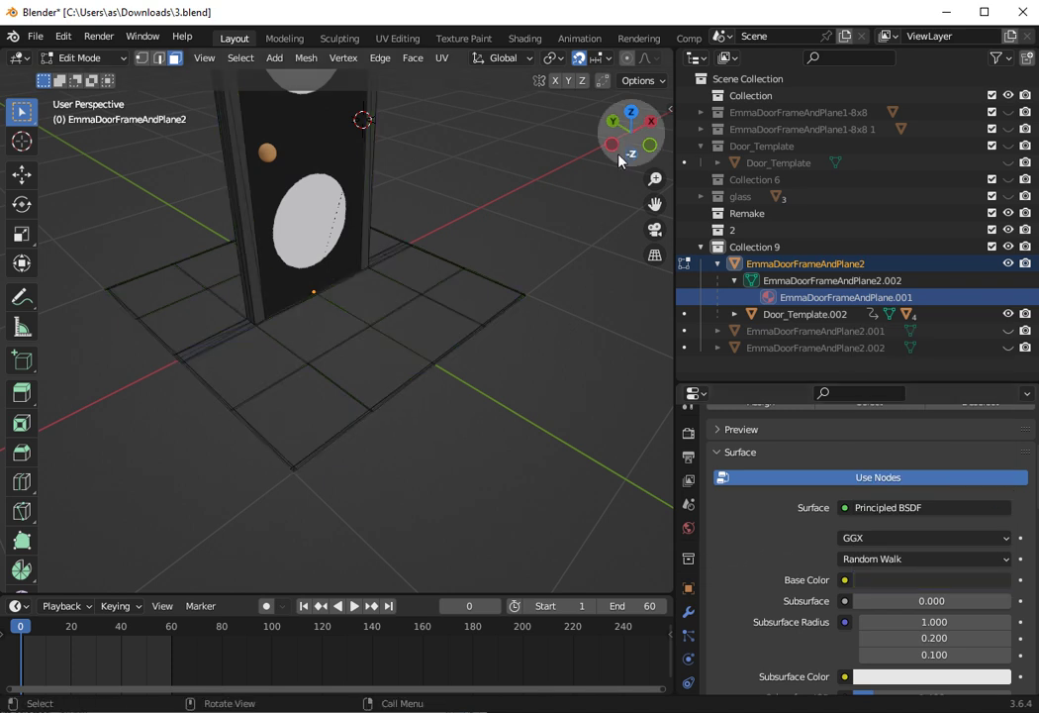
- Switch from Edit Mode to Object Mode and deselect everything
left_click_drag(621, 121, 627, 145)
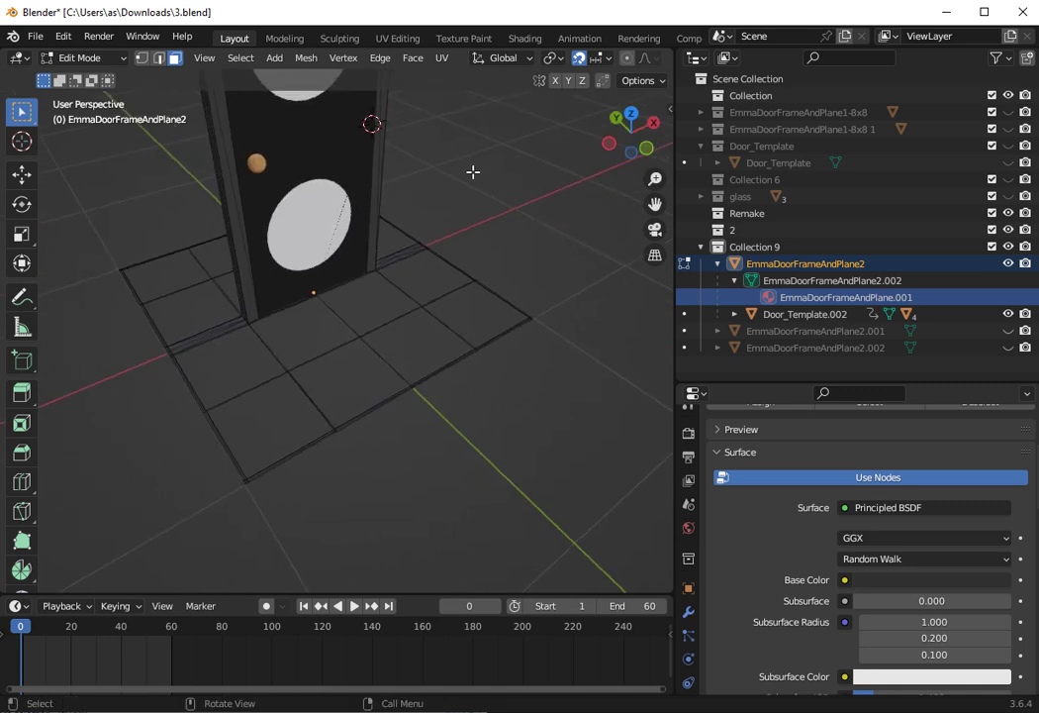
scroll(469, 158, "down", 3)
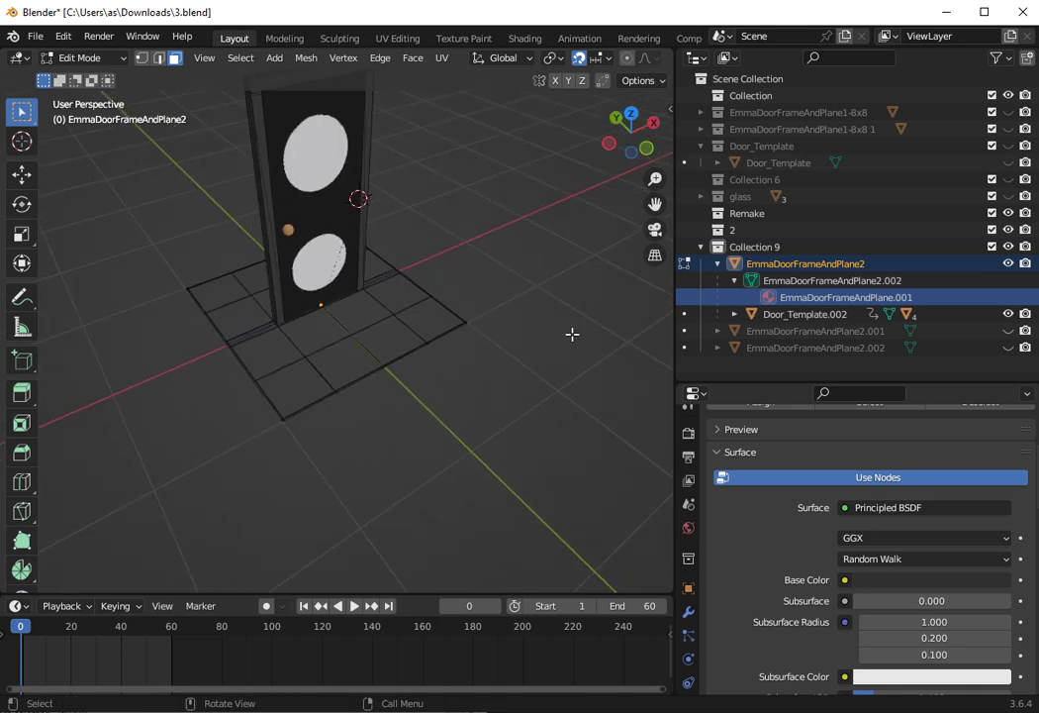
left_click(74, 57)
left_click(81, 57)
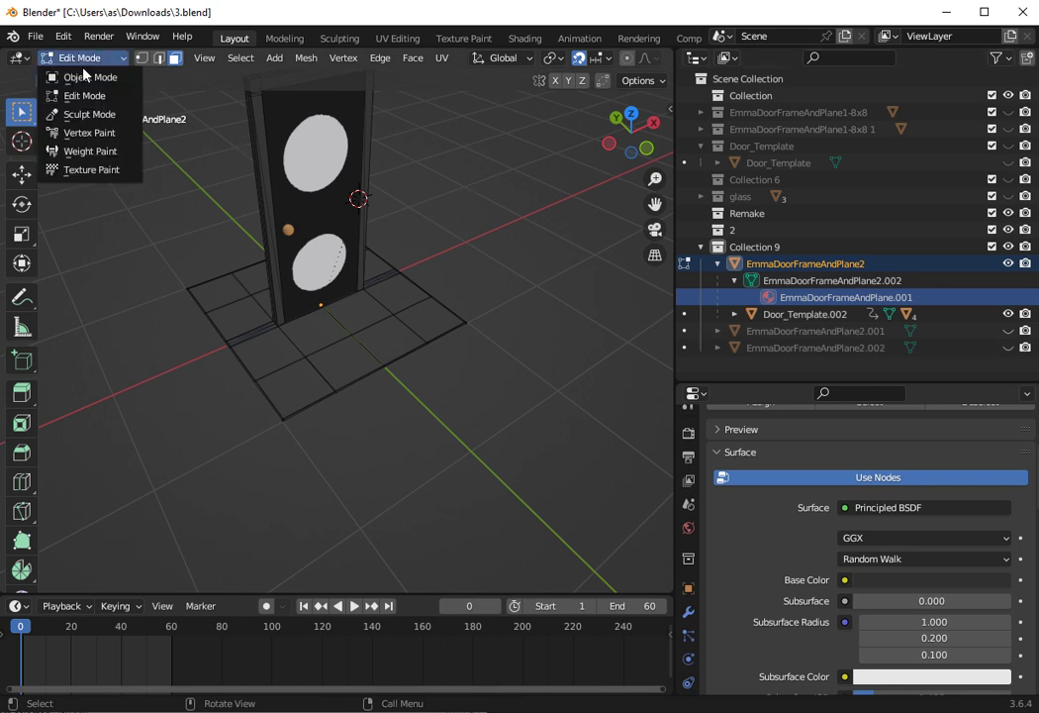
left_click(85, 76)
left_click(475, 203)
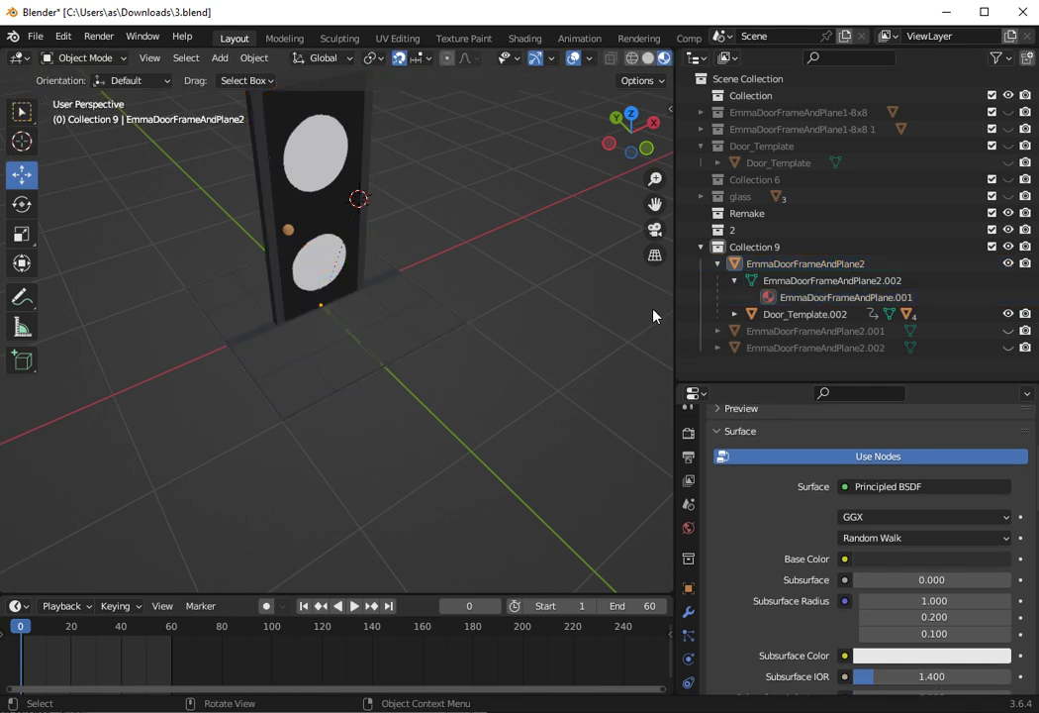
- Unhide and select the tile object EmmaDoorFrameAndPlane2.001, and expand its outliner entries down to its material
left_click(1008, 331)
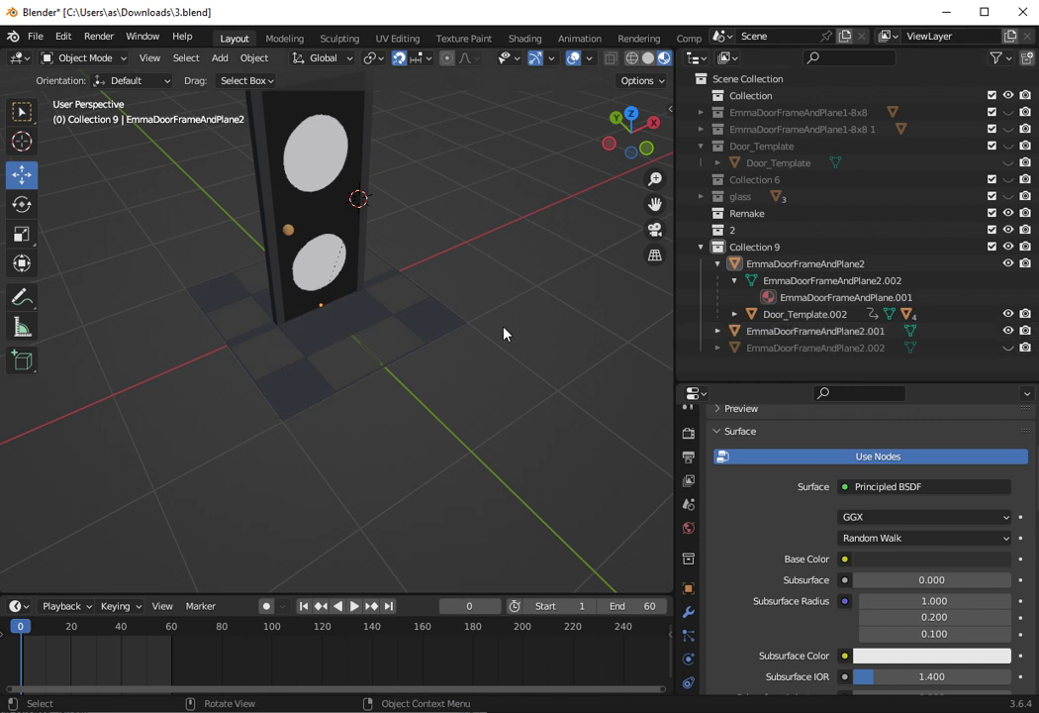
left_click(426, 313)
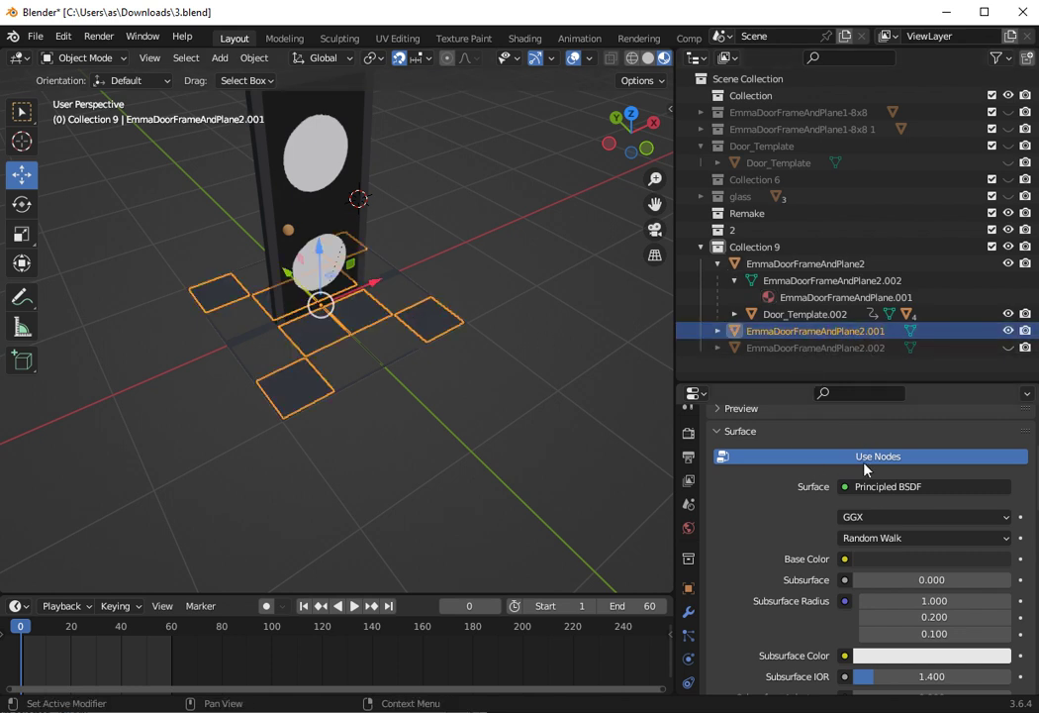
left_click(719, 331)
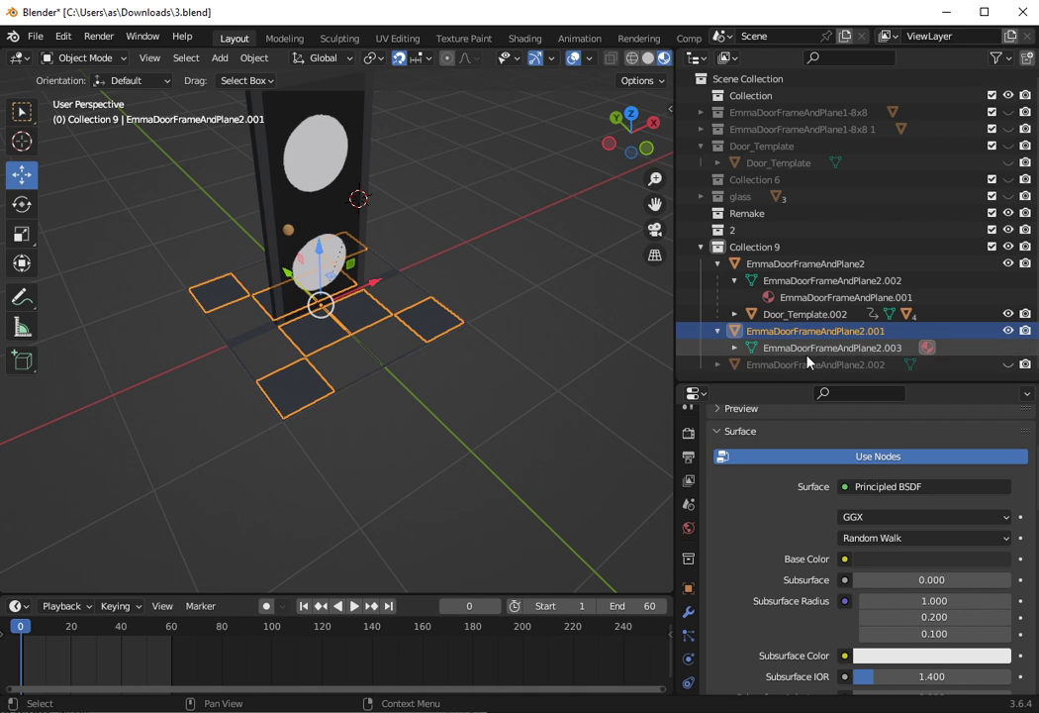
left_click(734, 348)
scroll(752, 341, "down", 1)
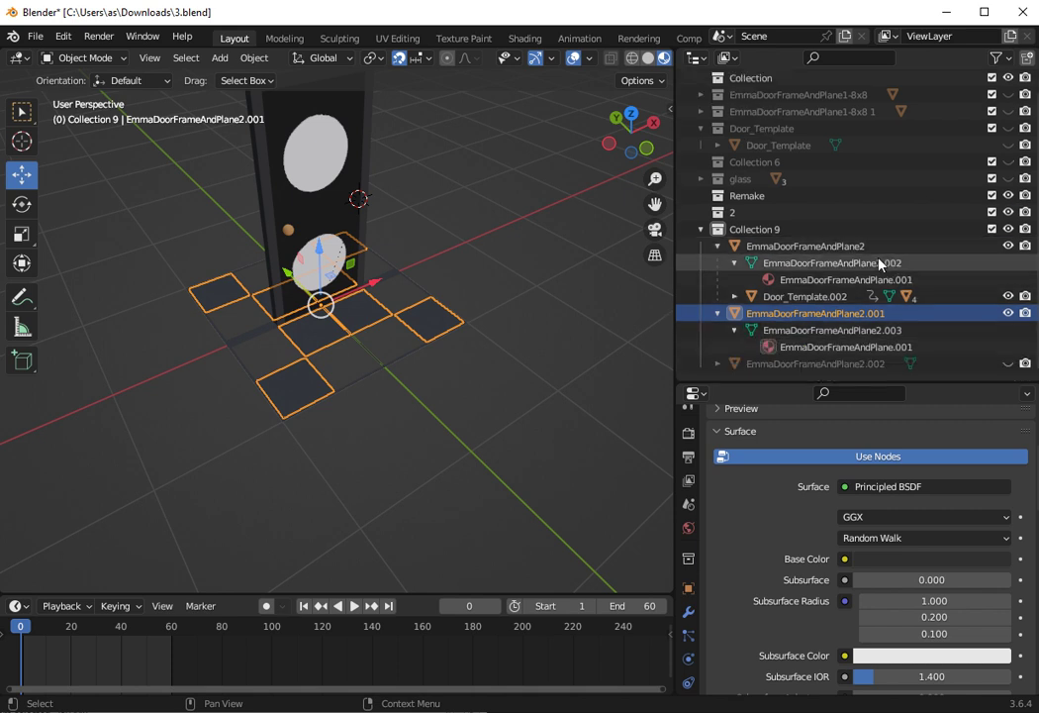
- Unlink the shared EmmaDoorFrameAndPlane.001 material from the selected tile object and give the tiles a new material
left_click(780, 347)
left_click(433, 329)
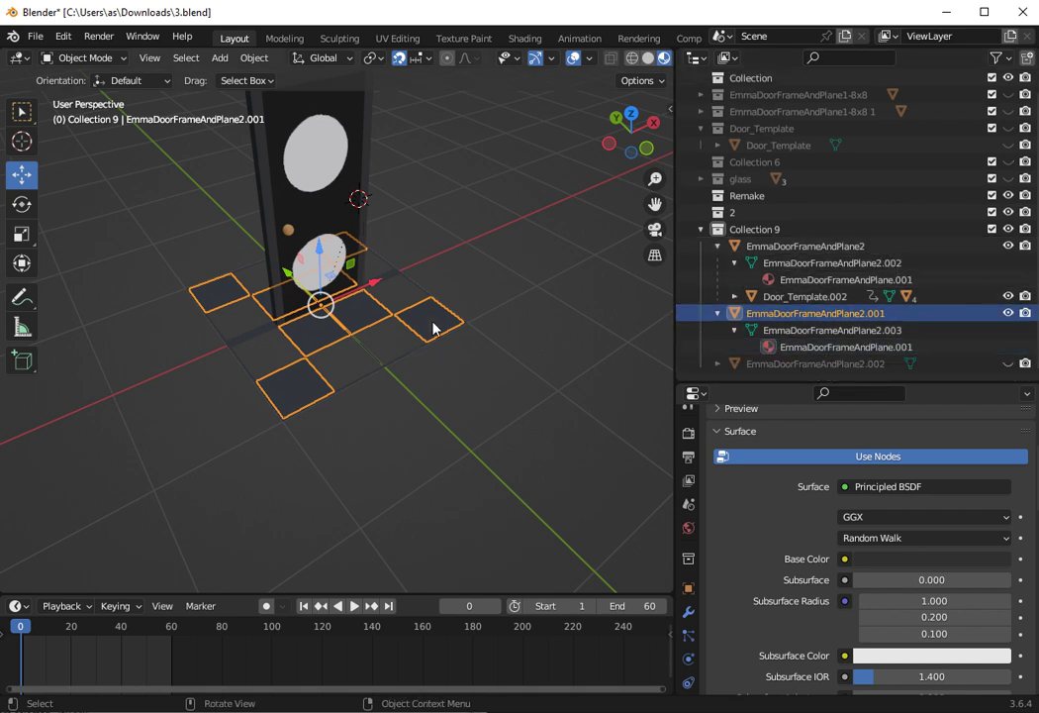
left_click(773, 348)
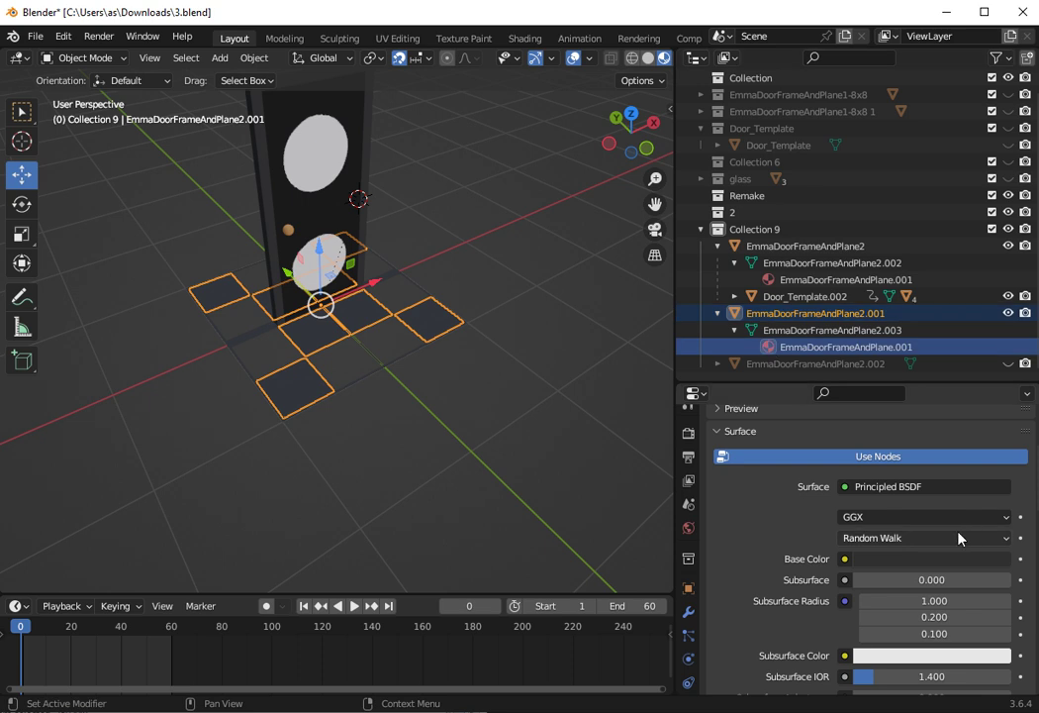
scroll(807, 515, "up", 4)
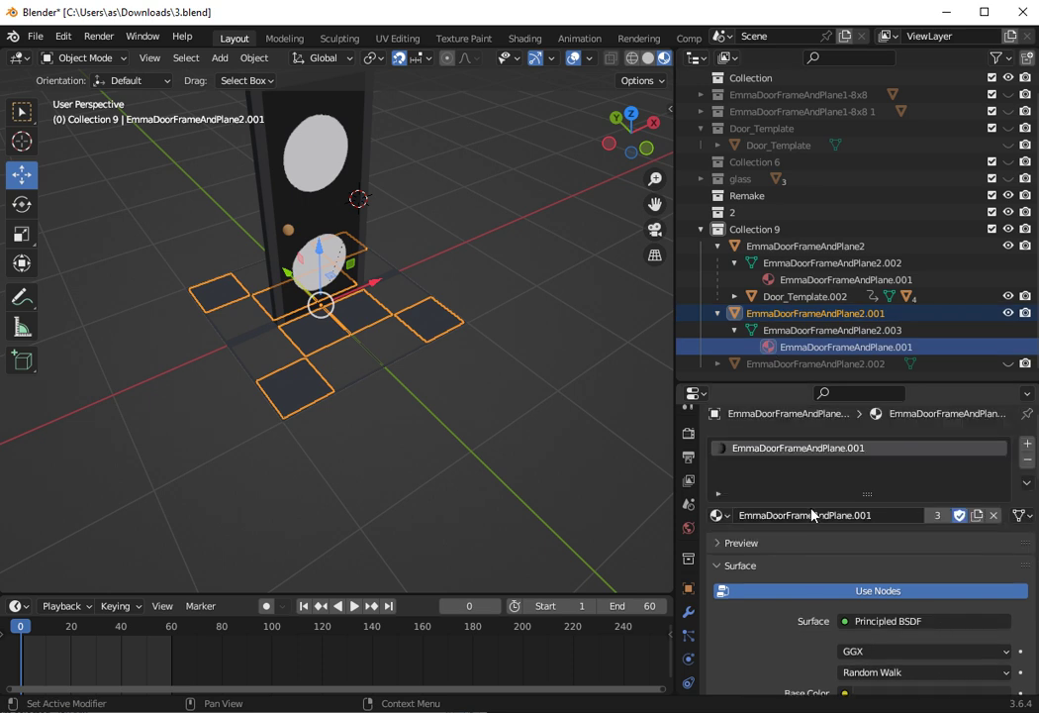
left_click(994, 516)
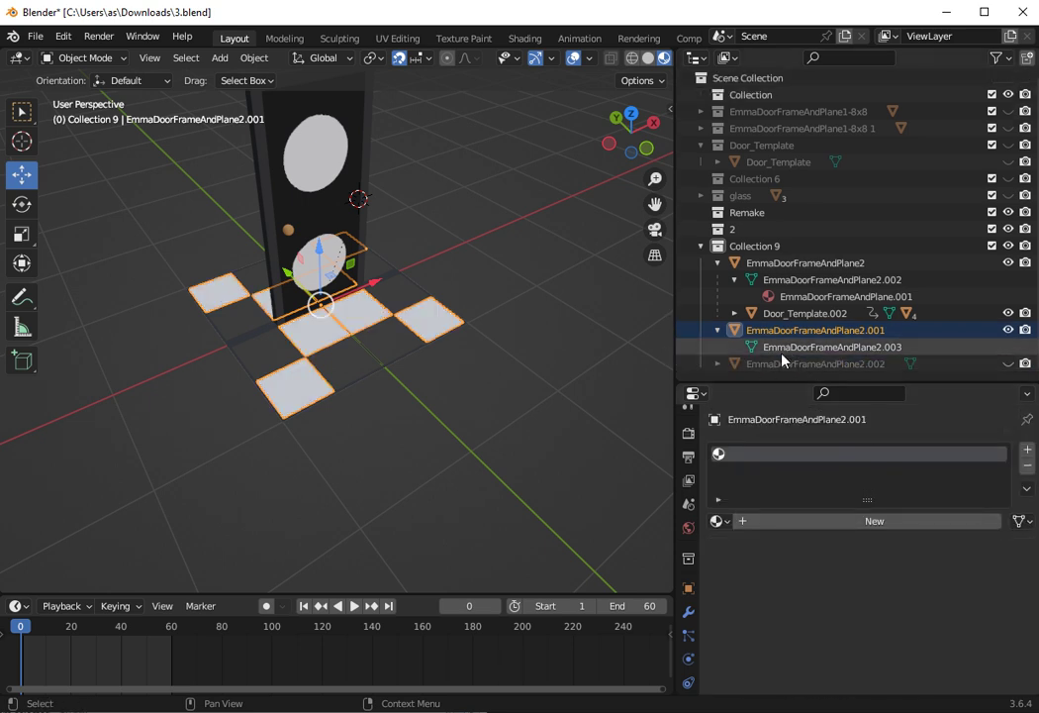
left_click(872, 524)
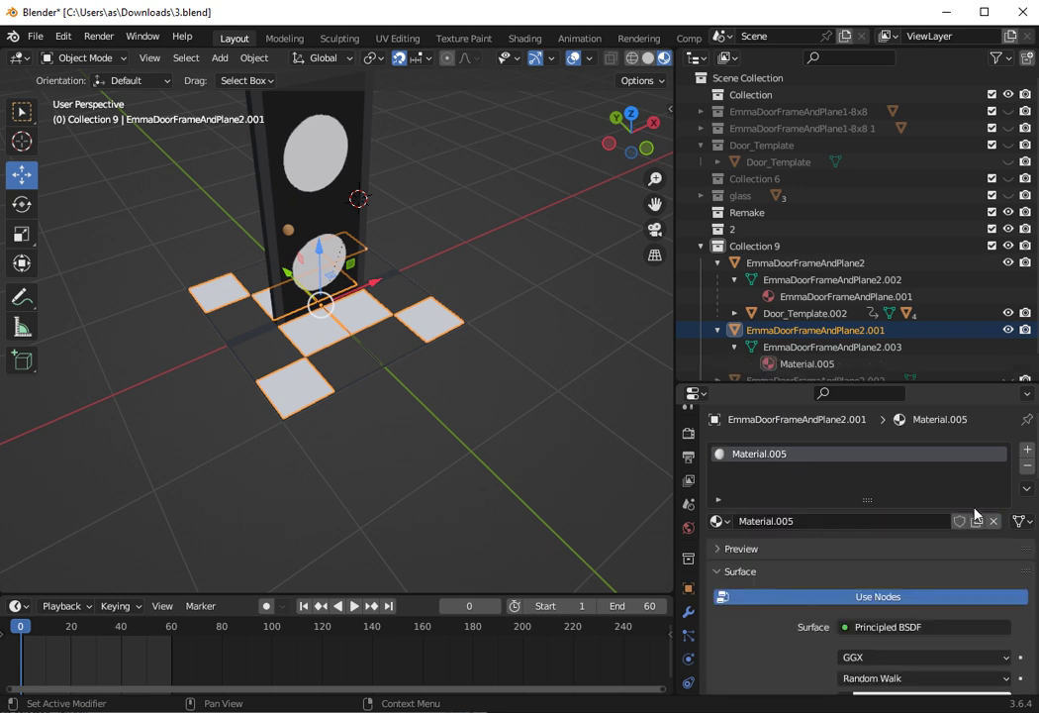
- Set the new tile material's base color to the green sampled from the navigation gizmo's Y-axis ball
scroll(903, 534, "down", 3)
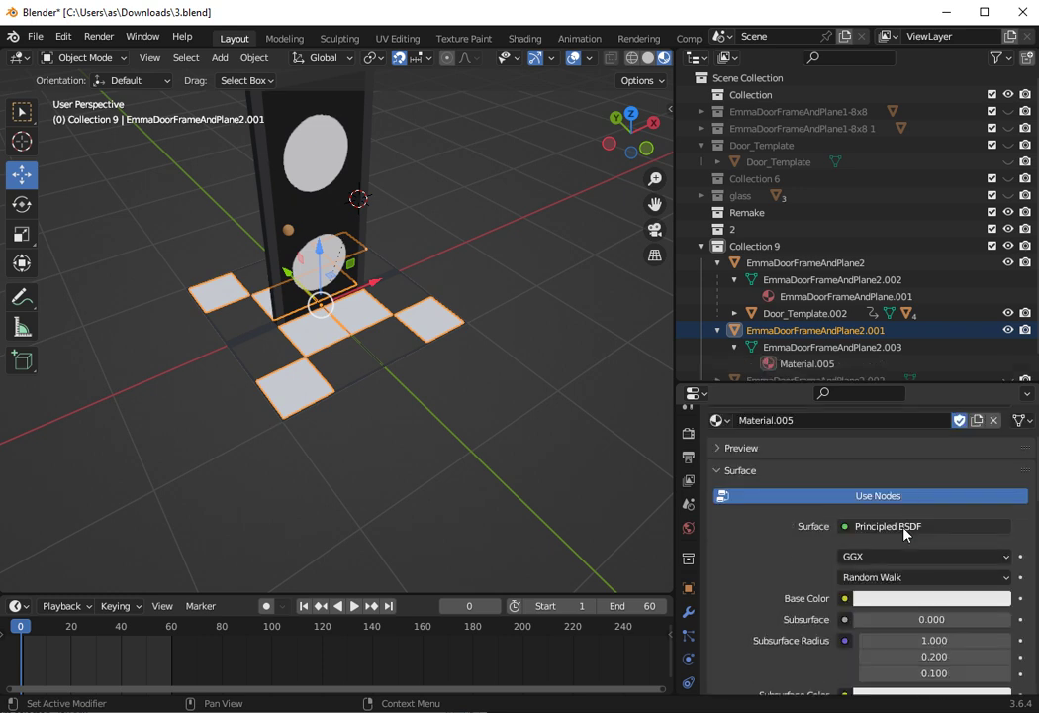
left_click(931, 598)
left_click(996, 525)
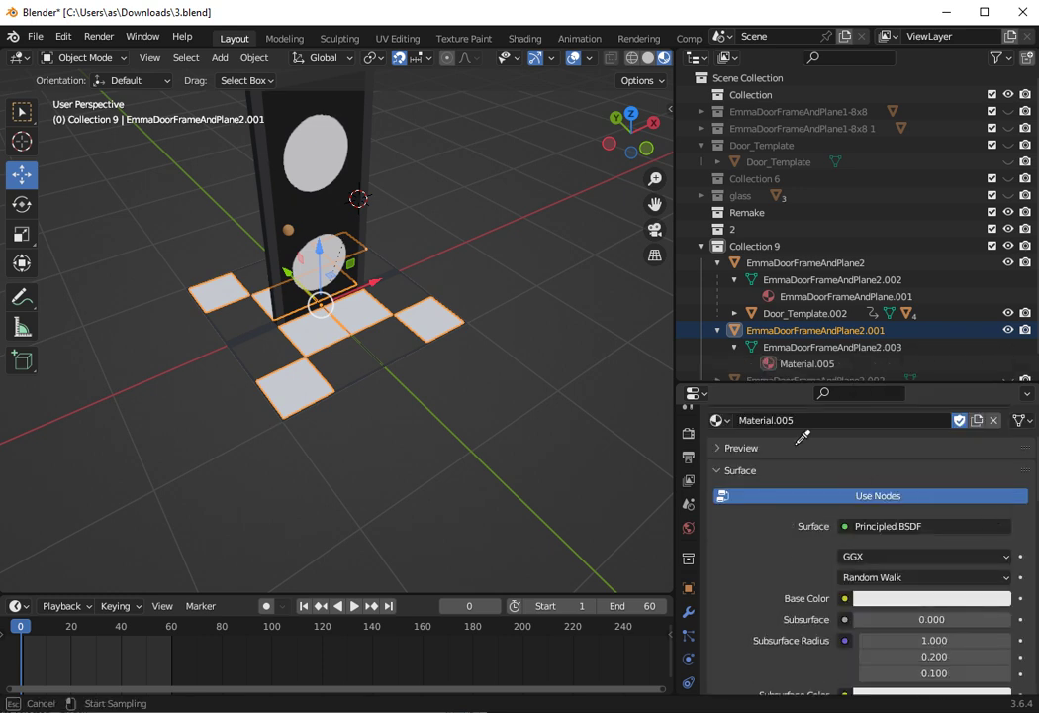
left_click(646, 150)
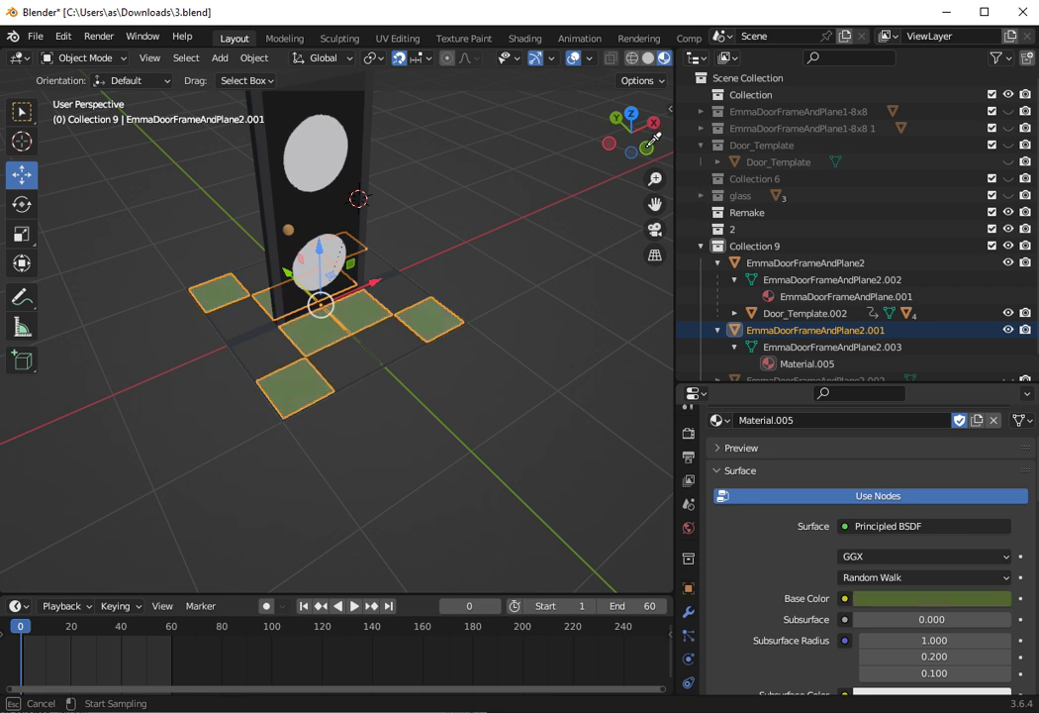
- Unhide and select the tile object EmmaDoorFrameAndPlane2.002, and expand its outliner entries down to its material
left_click(518, 335)
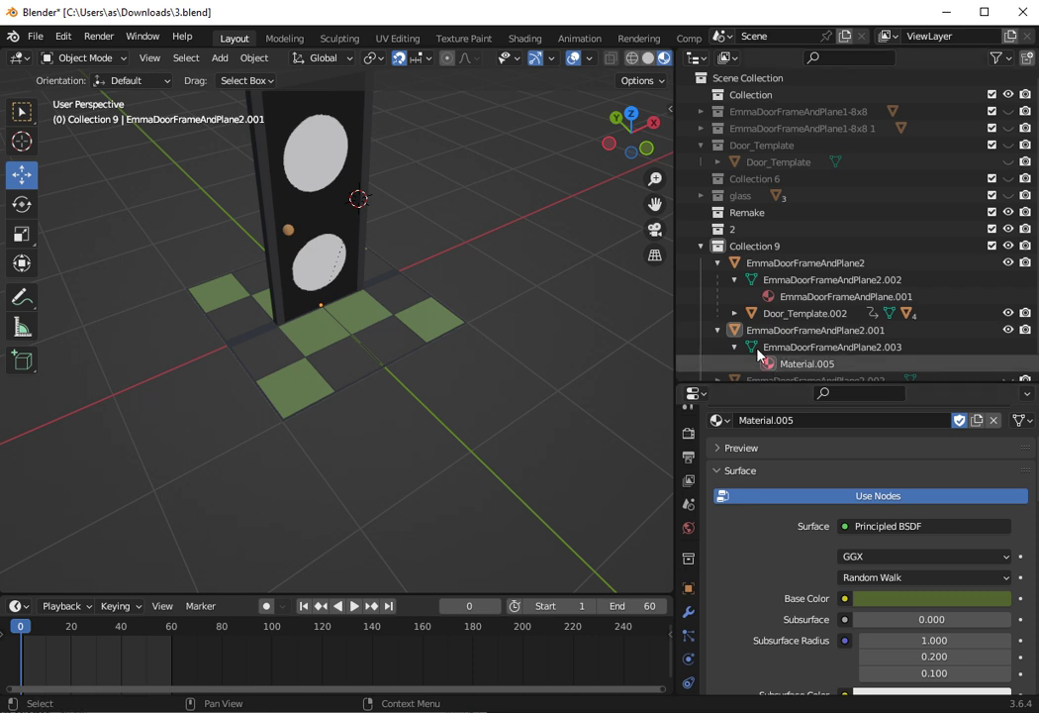
left_click(718, 330)
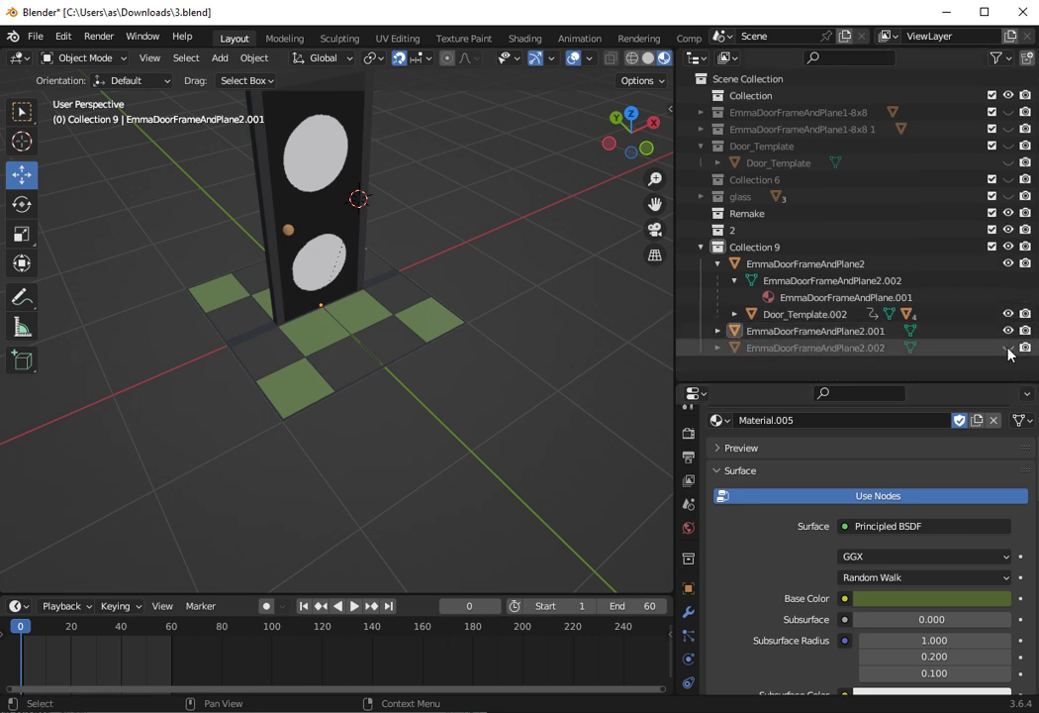
left_click(1008, 348)
left_click(716, 347)
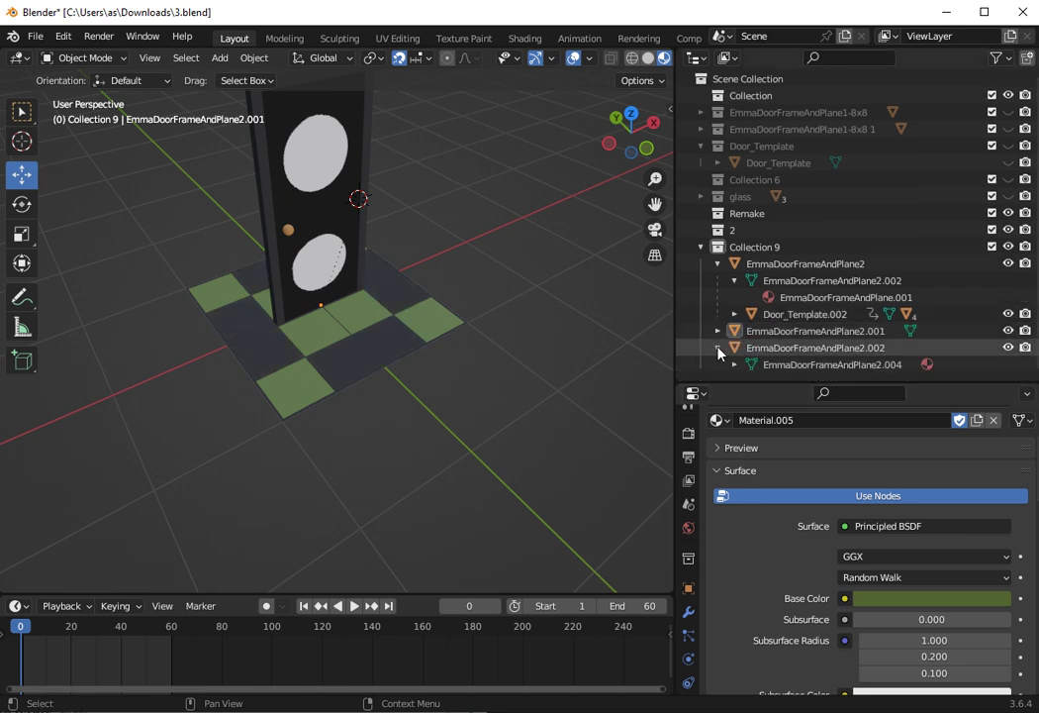
left_click(733, 363)
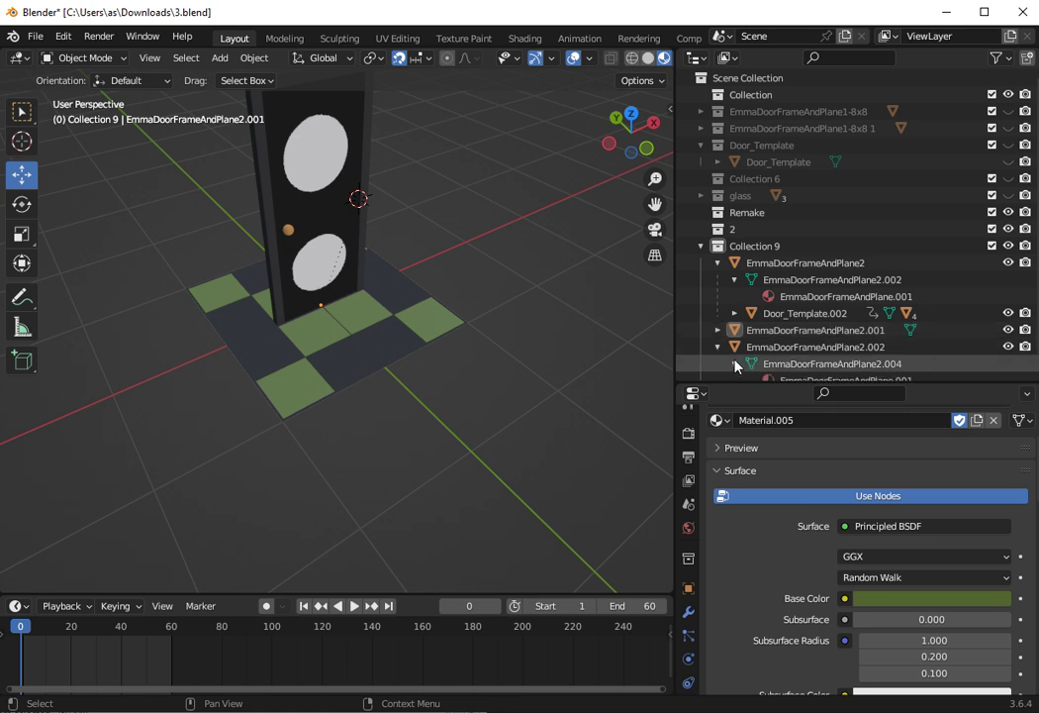
scroll(712, 327, "down", 1)
left_click(389, 355)
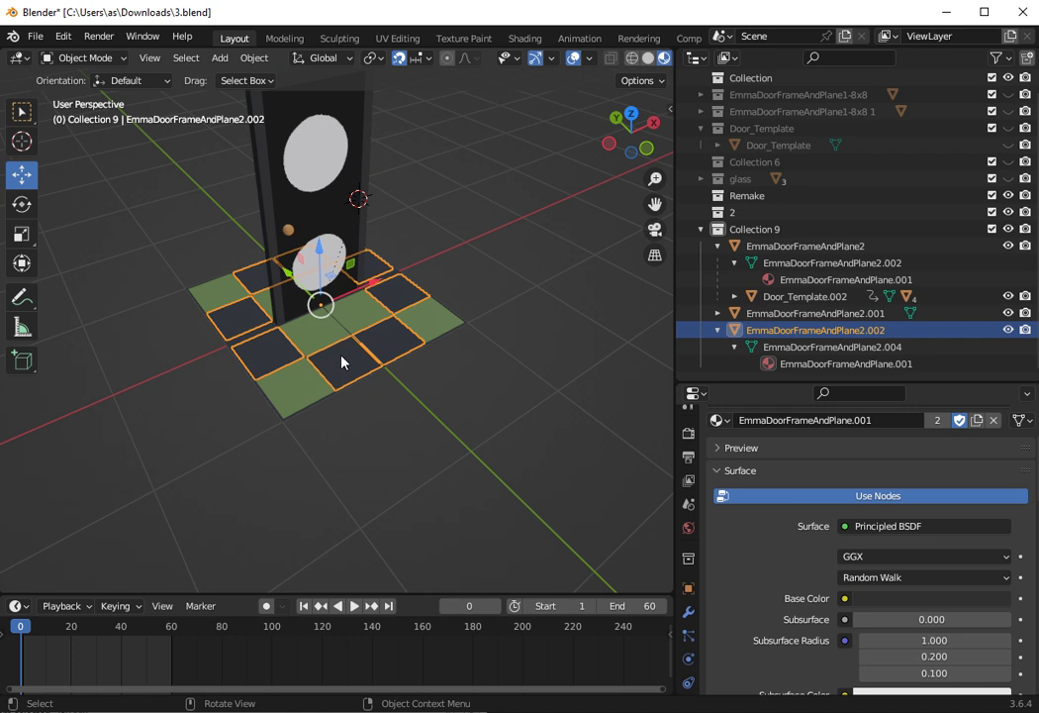
left_click(772, 364)
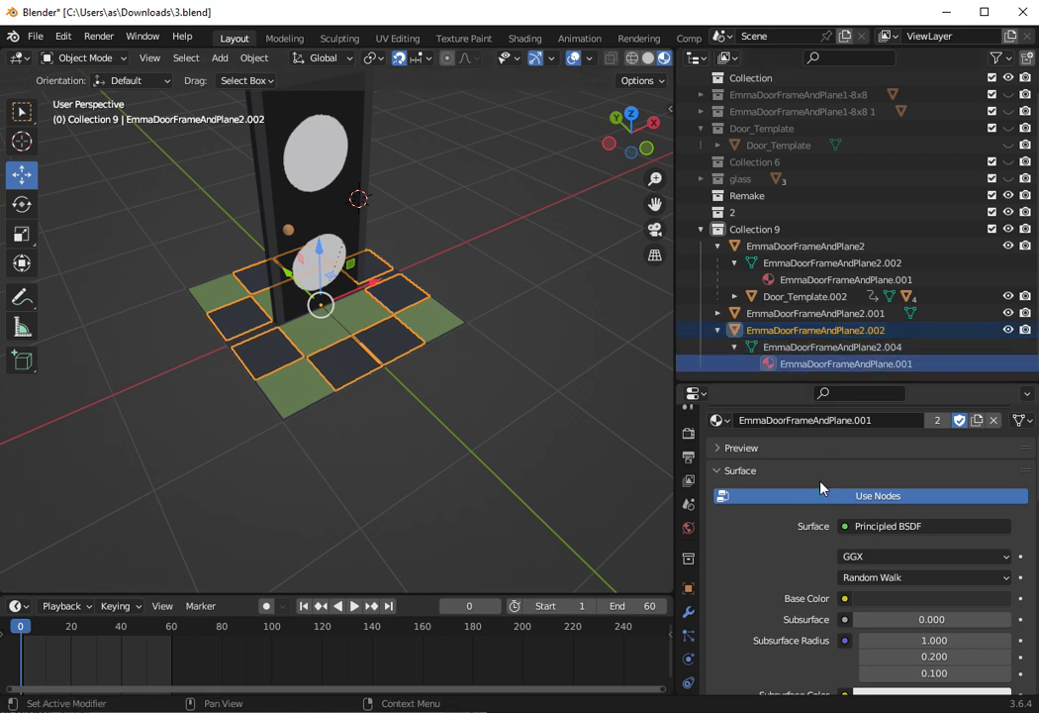
- Unlink the shared EmmaDoorFrameAndPlane.001 material from EmmaDoorFrameAndPlane2.002 and give these tiles a new material
scroll(828, 510, "down", 4)
scroll(824, 513, "up", 7)
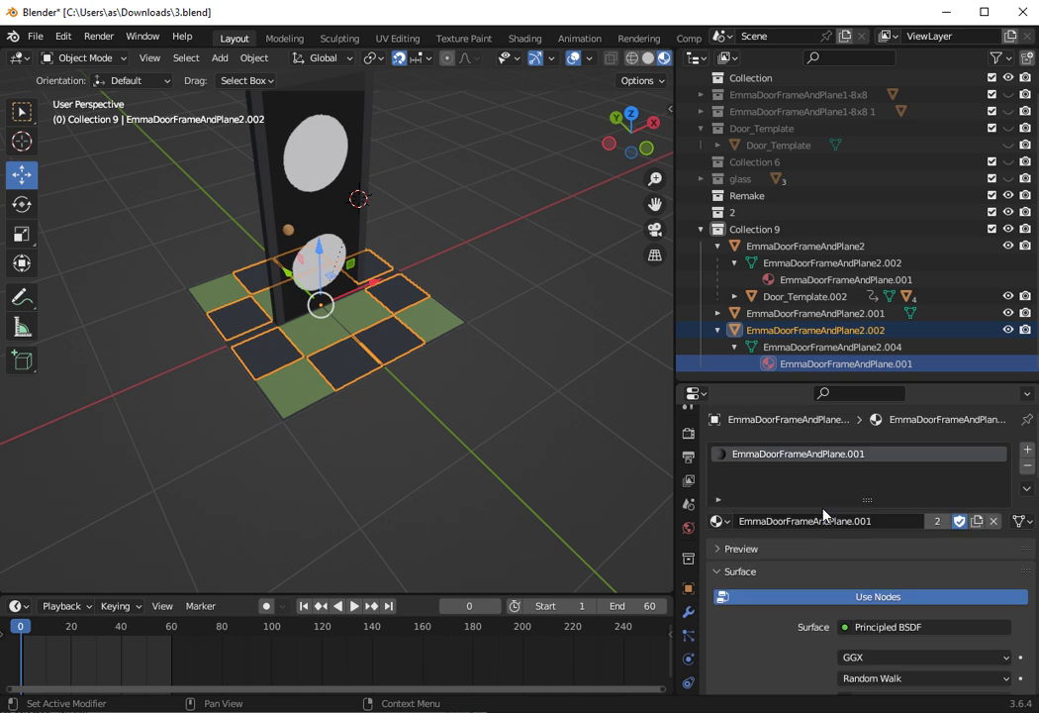
left_click(991, 523)
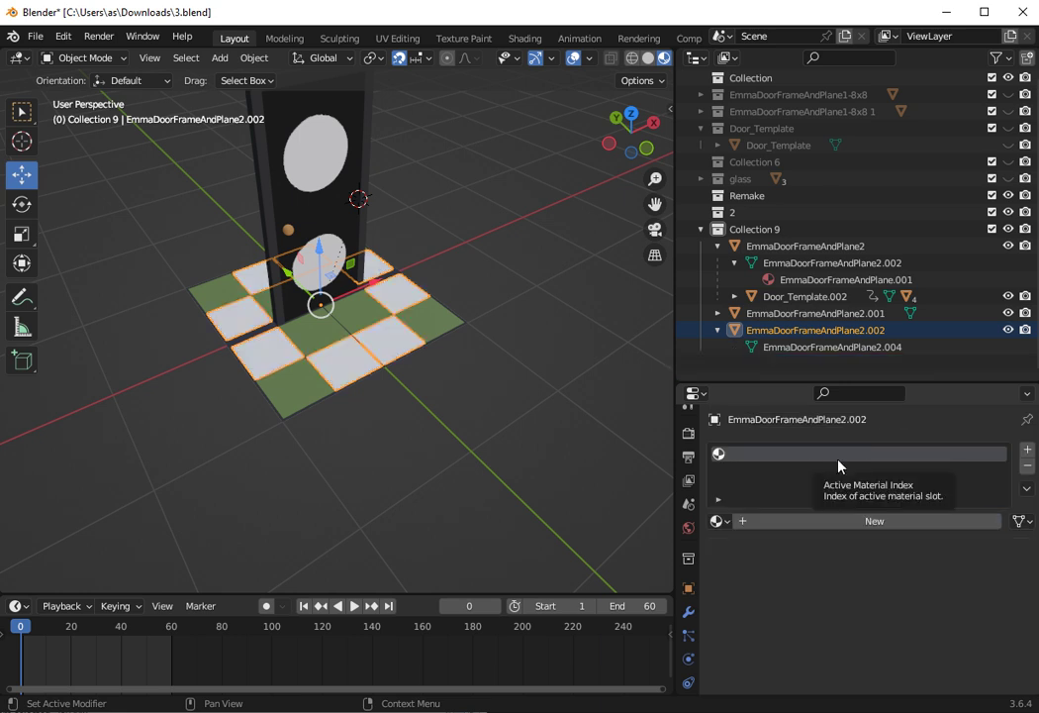
left_click(893, 522)
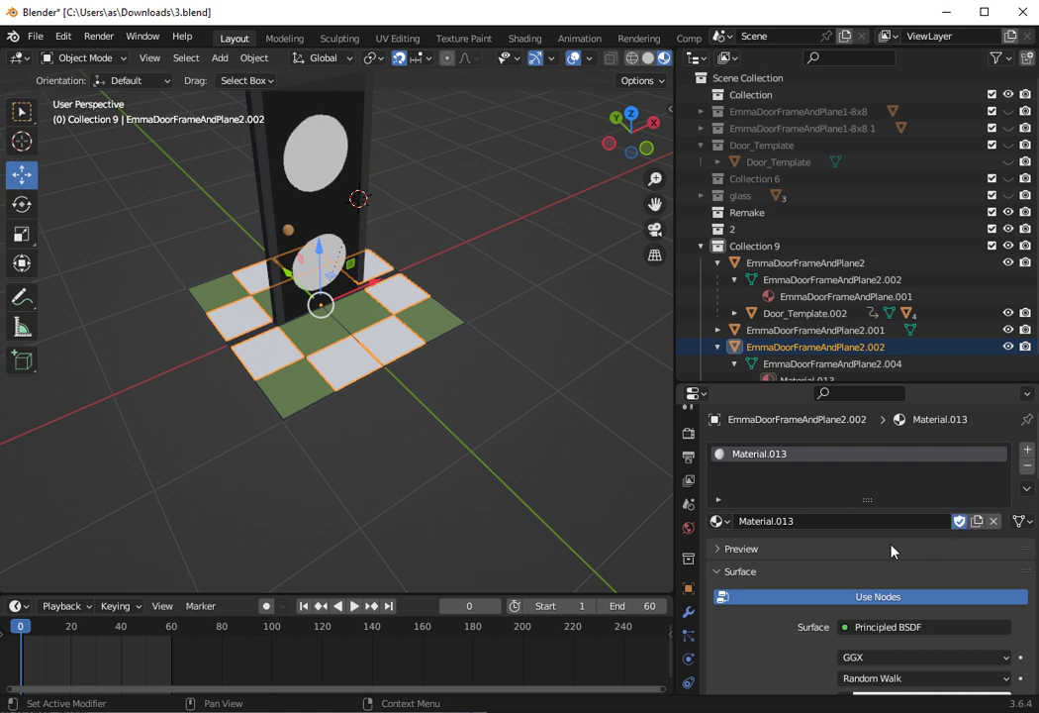
- Set the second tile set's base color to the blue sampled from the navigation gizmo's negative Z-axis ball, and deselect the tiles
scroll(892, 542, "down", 6)
scroll(897, 510, "up", 4)
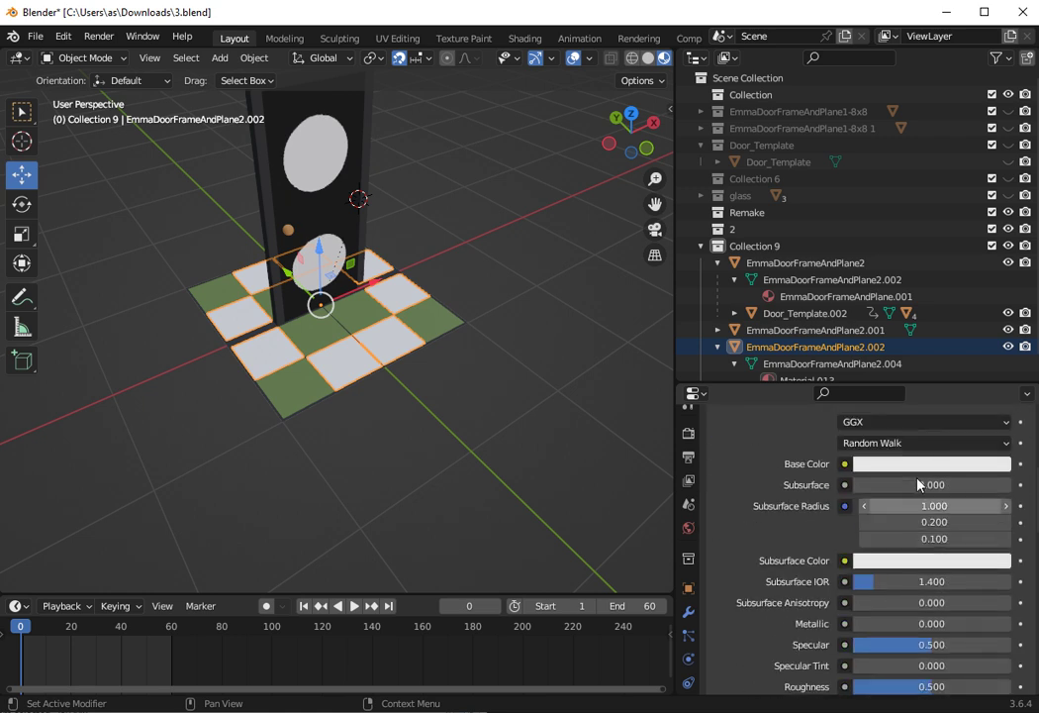
left_click(884, 505)
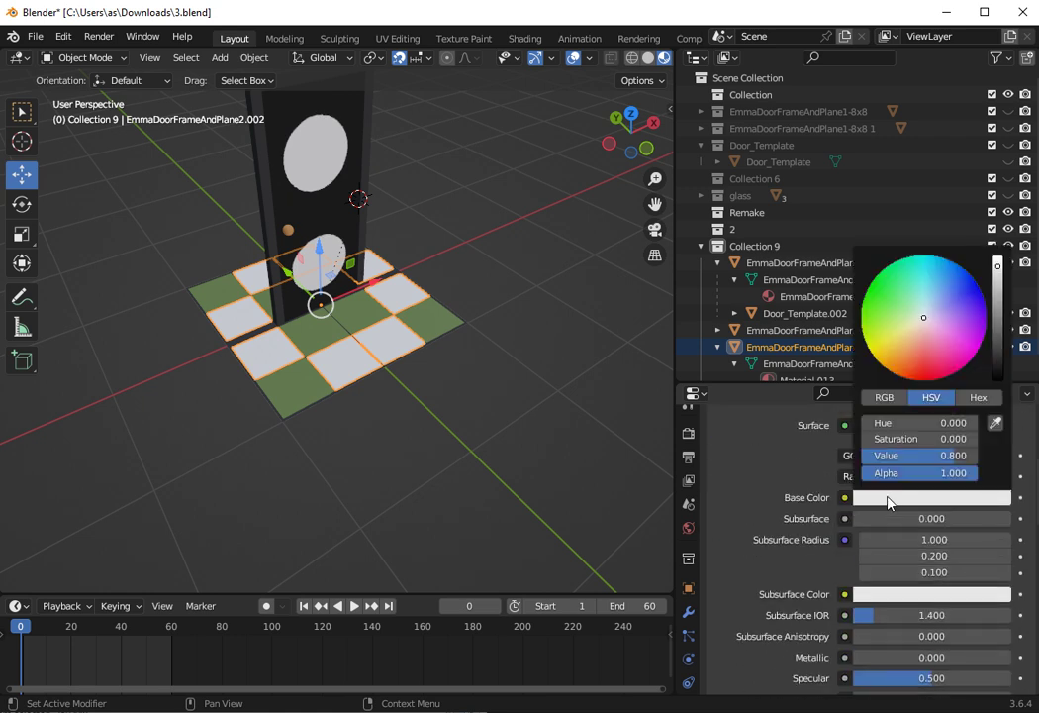
left_click(996, 424)
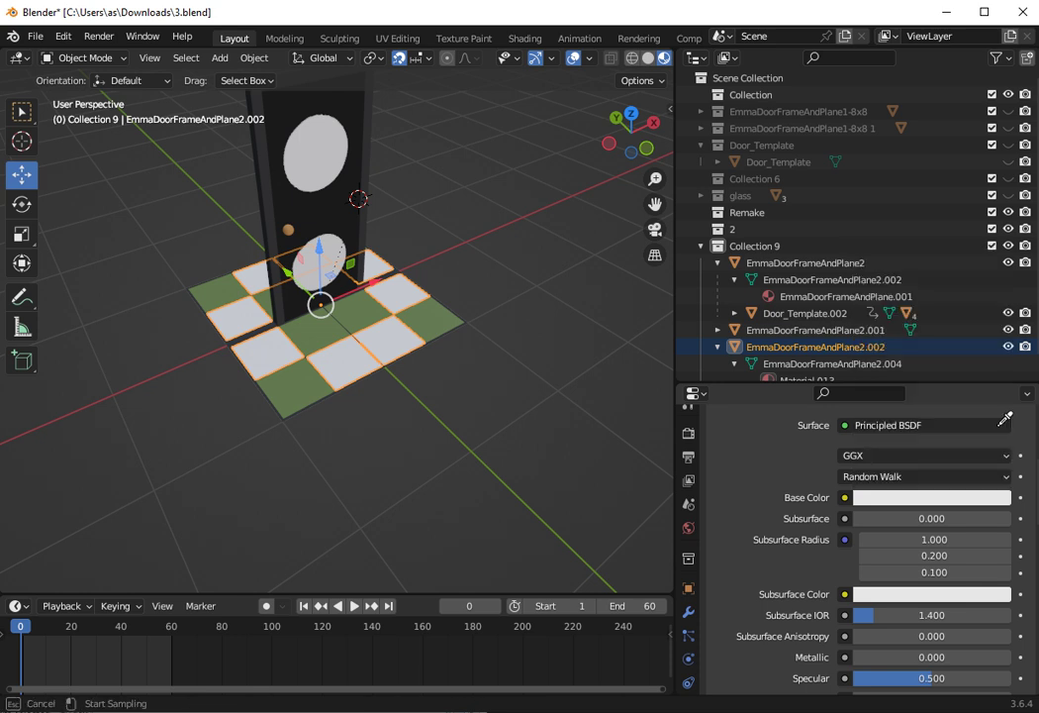
left_click(633, 154)
left_click(463, 200)
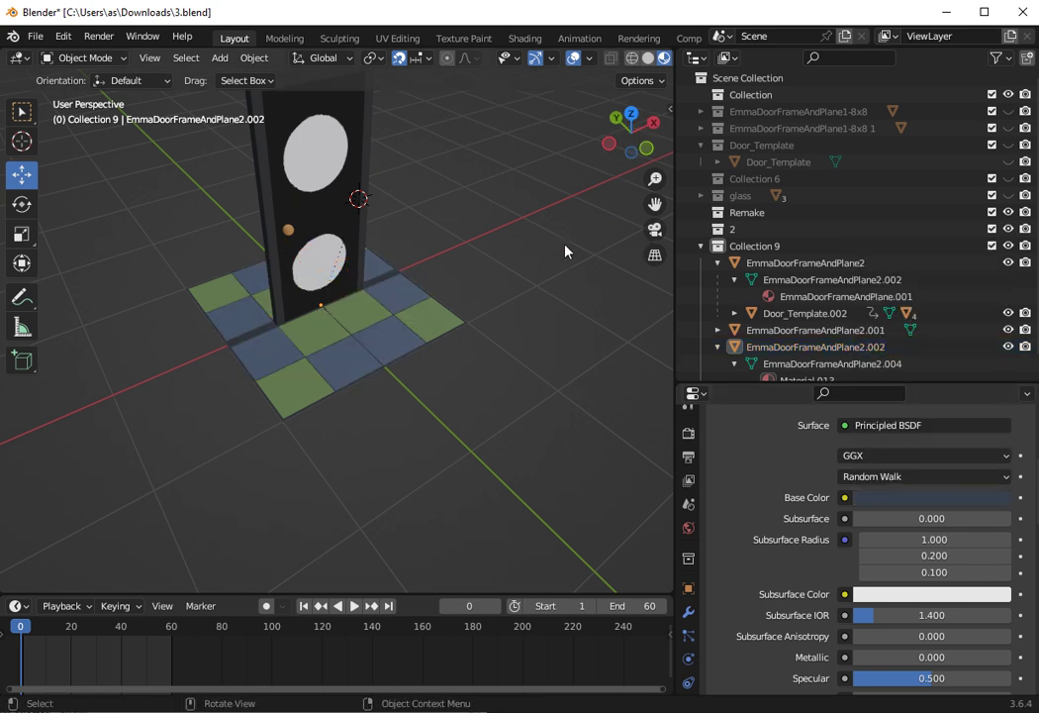
- Enlarge the outliner, expand the tile and door entries, and select all objects in Collection 9 with their children
mouse_move(634, 151)
left_mouse_down()
mouse_move(608, 223)
mouse_move(623, 163)
mouse_move(646, 157)
mouse_move(633, 139)
mouse_move(649, 148)
left_mouse_up()
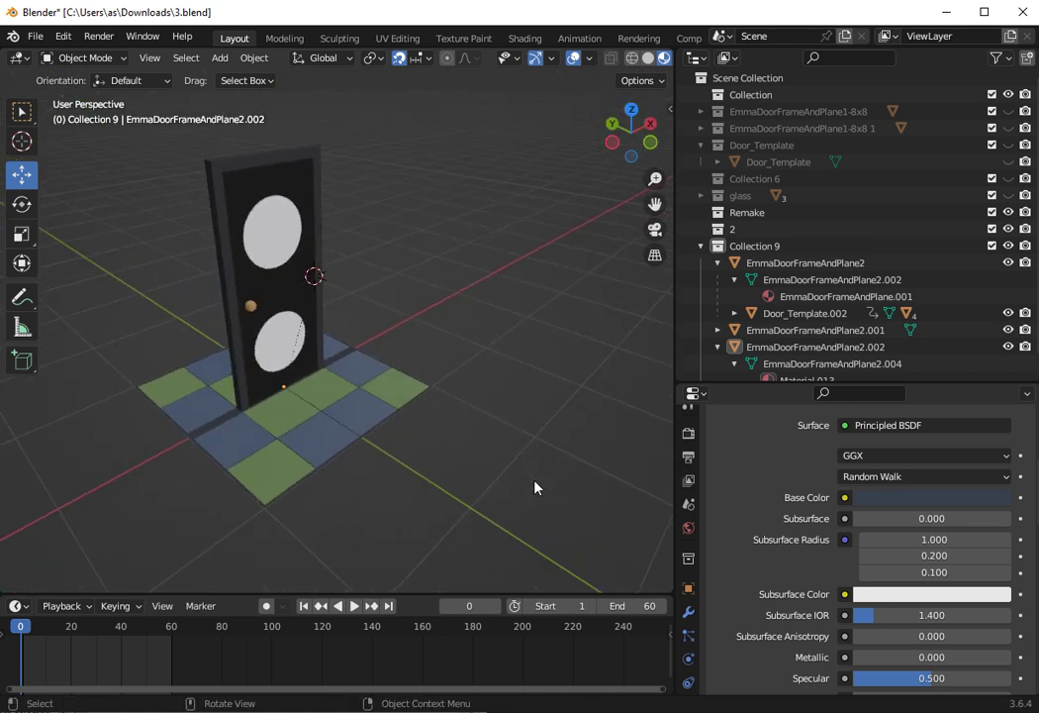
left_click_drag(536, 485, 106, 123)
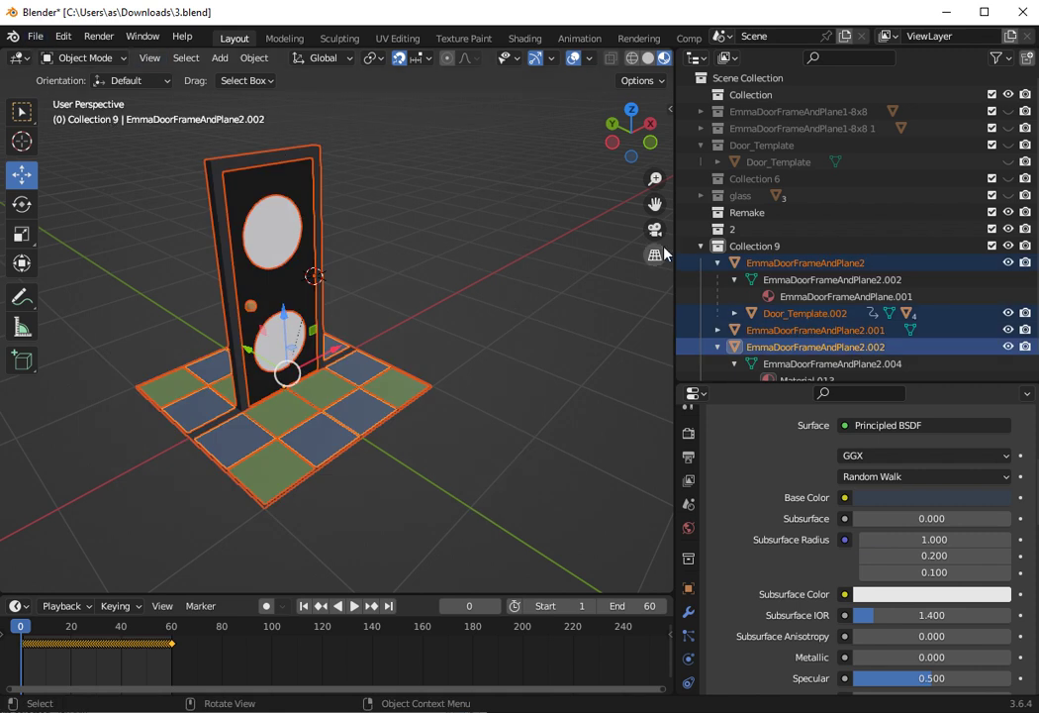
scroll(804, 261, "down", 1)
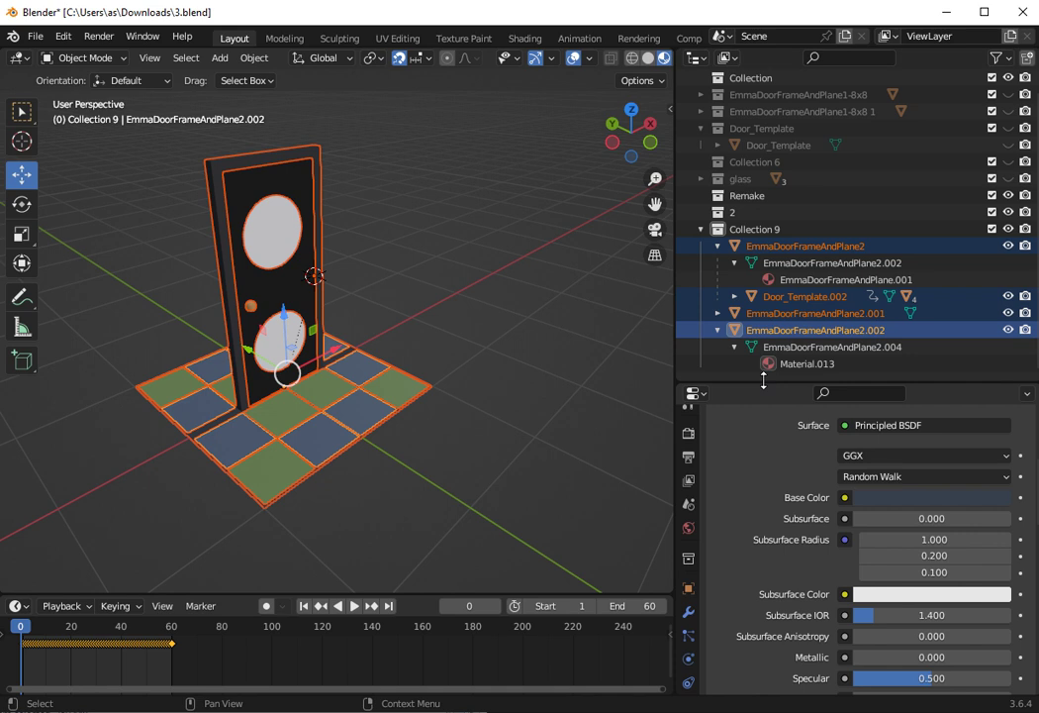
left_click_drag(763, 380, 763, 524)
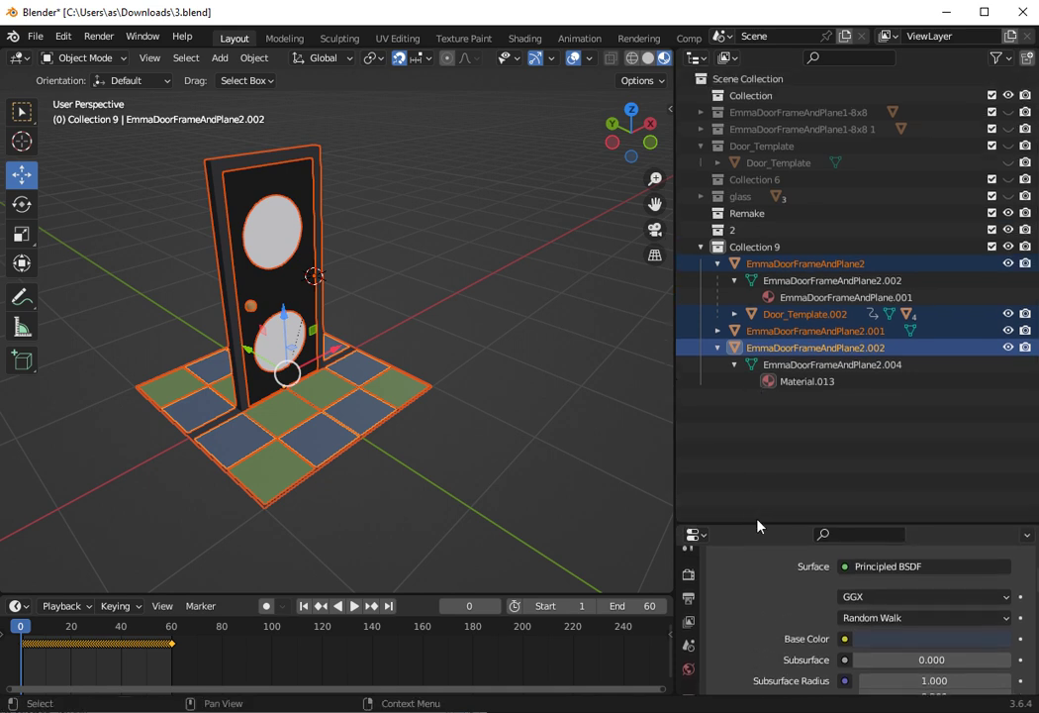
left_click(730, 348)
left_click(718, 330)
left_click(719, 381)
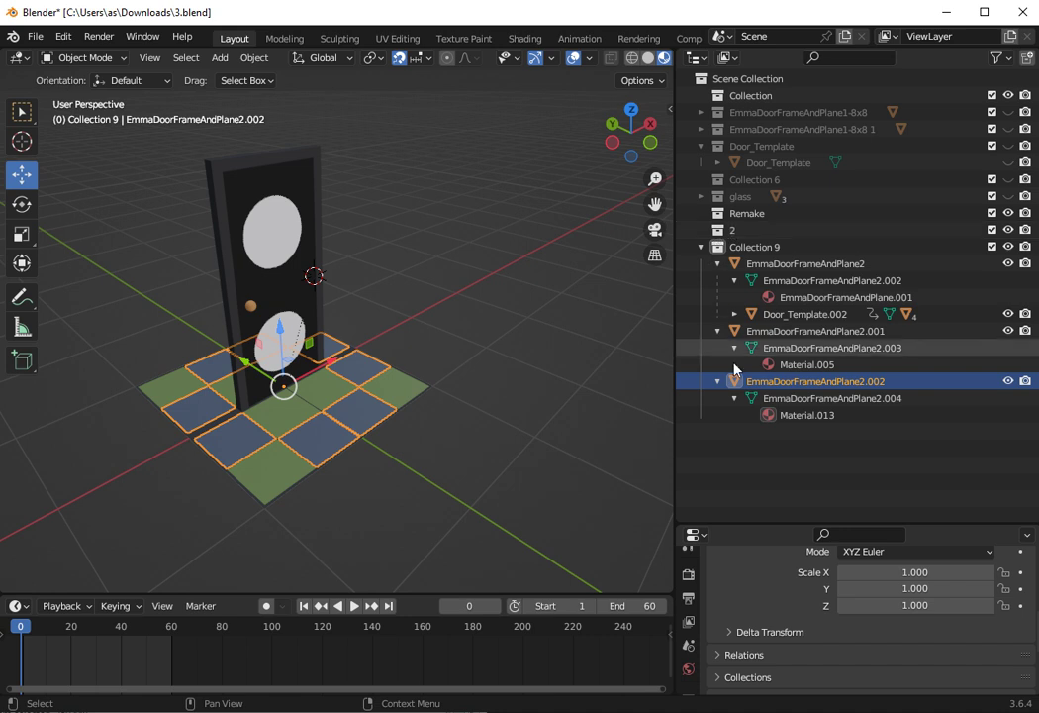
left_click(734, 314)
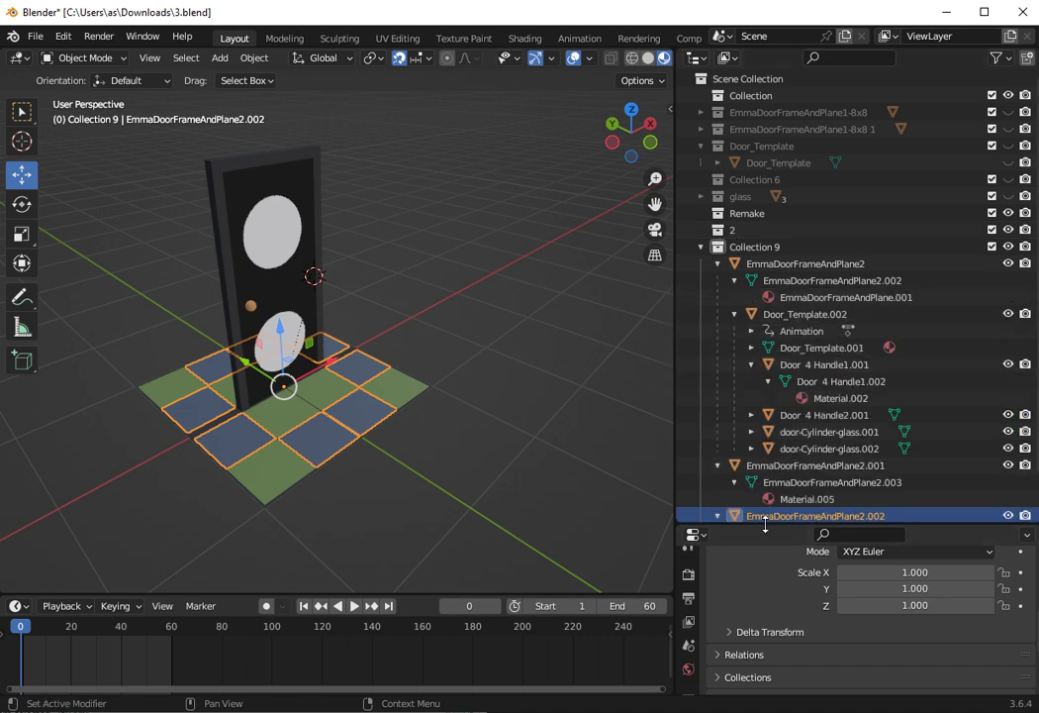
left_click_drag(767, 534, 770, 666)
left_click_drag(920, 587, 749, 264)
- Delete the old 2.dae from the Downloads folder and export the selected objects there as a new Collada file 2.dae
left_click(35, 36)
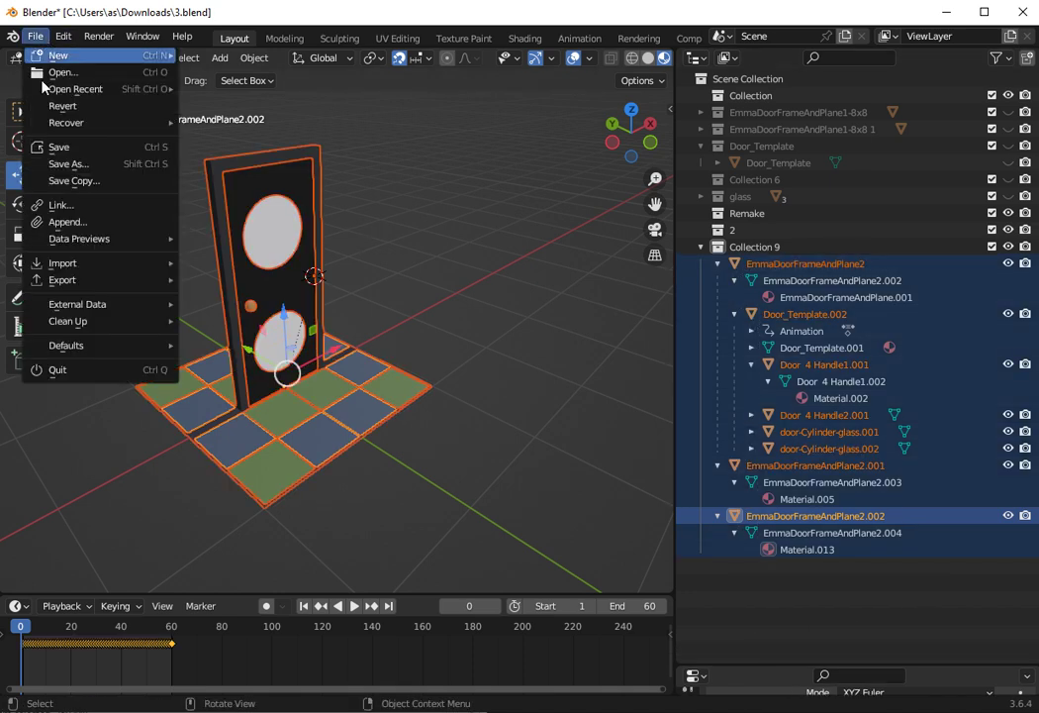
mouse_move(109, 281)
left_click(335, 280)
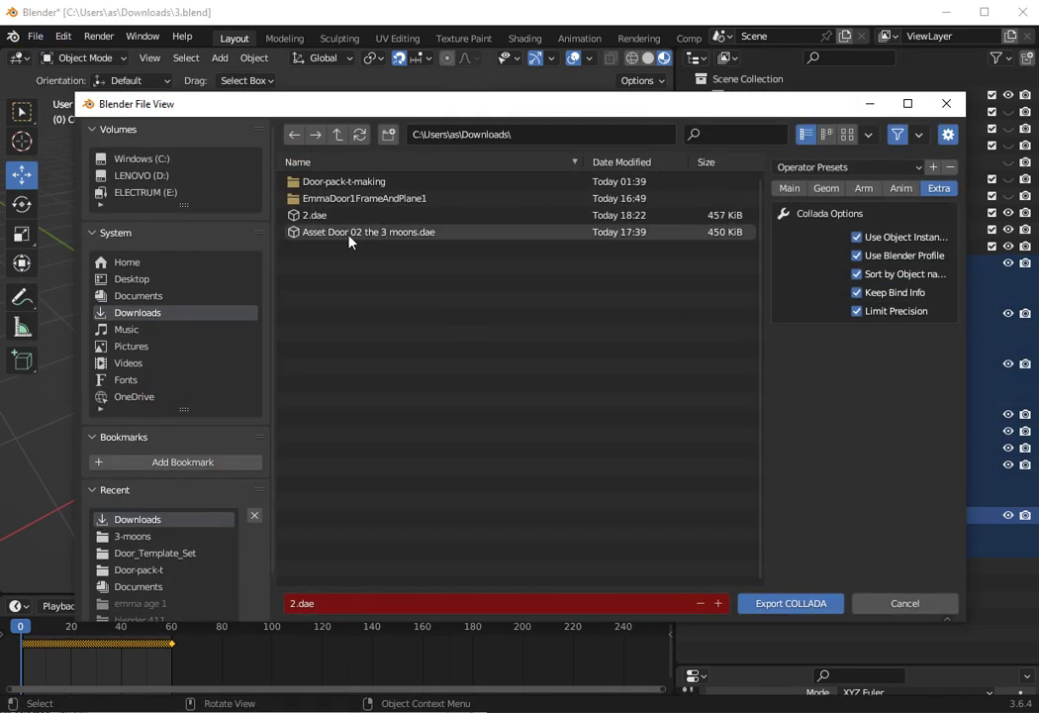
right_click(322, 220)
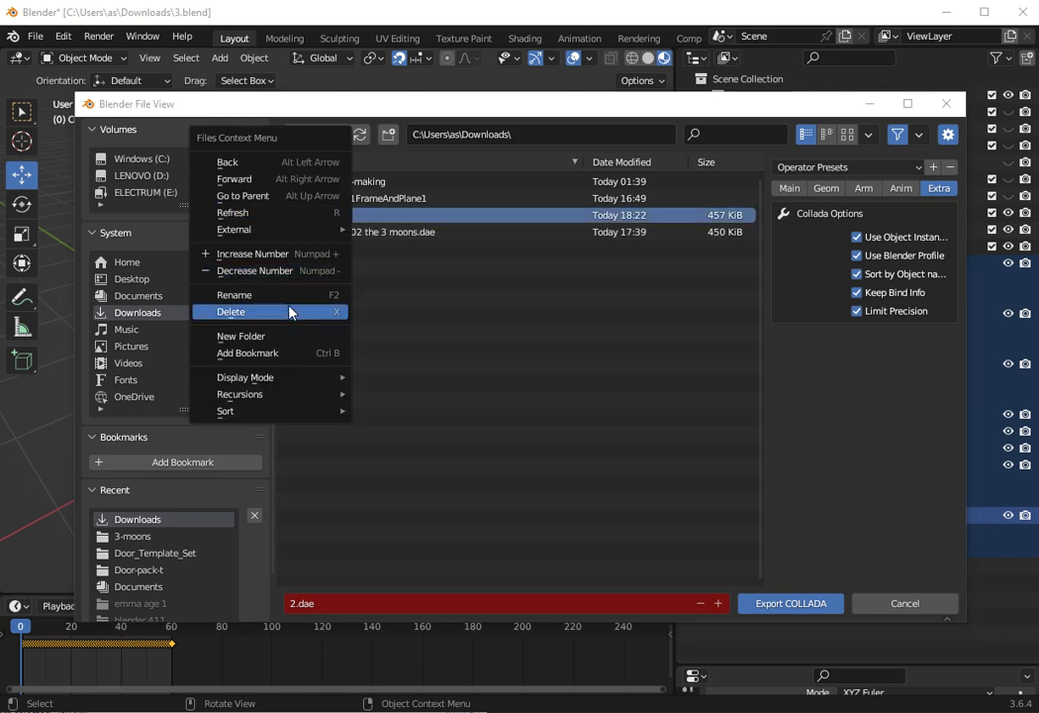
left_click(290, 311)
left_click(513, 489)
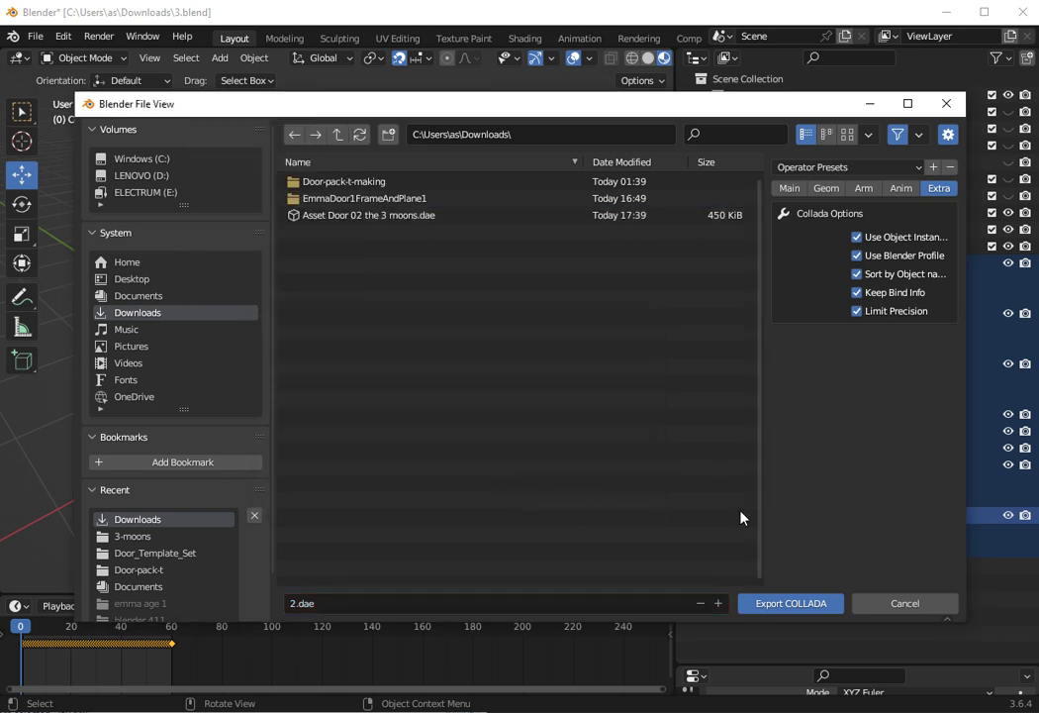
left_click(789, 605)
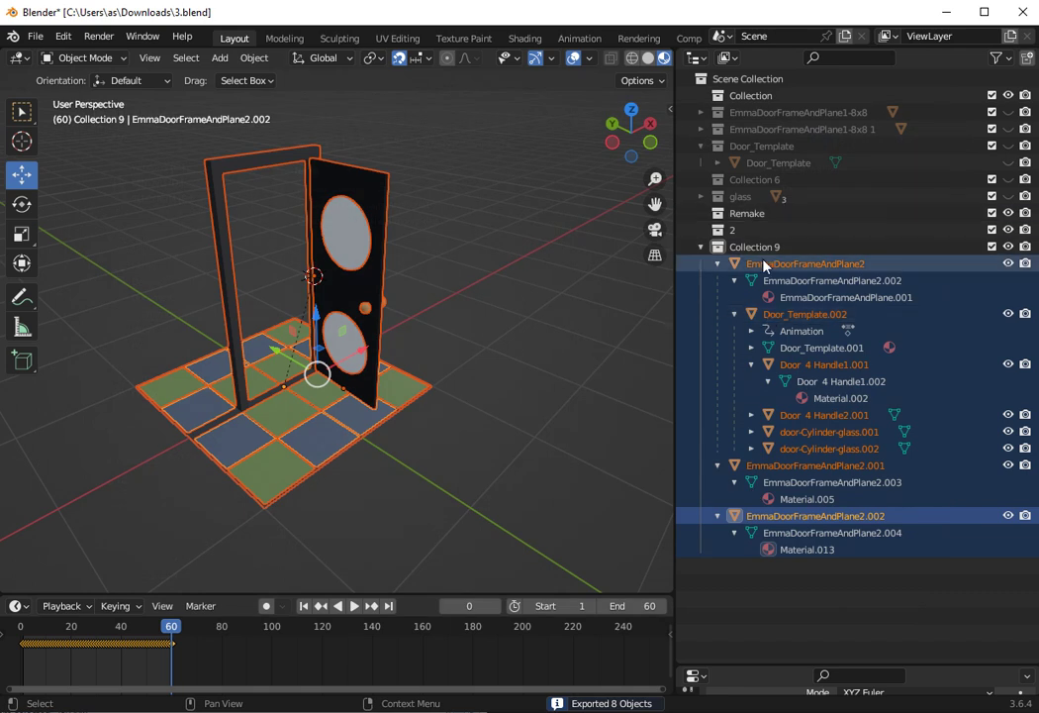
- Delete the selected door, frame and tile objects from the scene and make Collection 9 the active collection
right_click(766, 260)
left_click(745, 258)
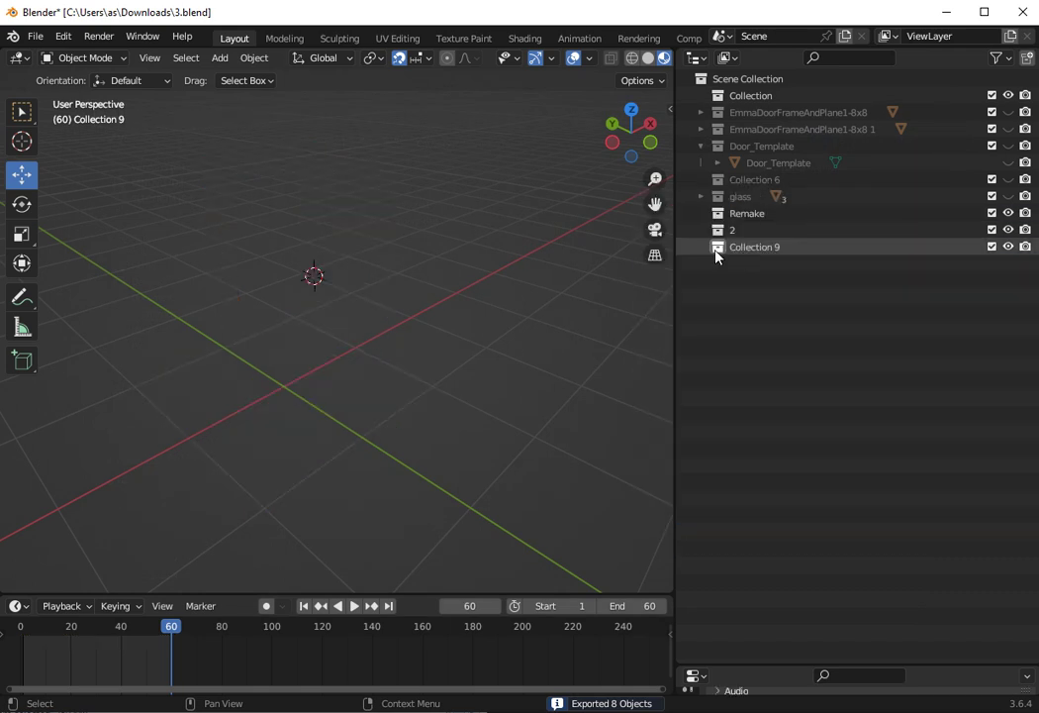
left_click(717, 253)
- Import the Collada file 2.dae from the Downloads folder into Collection 9
left_click(35, 35)
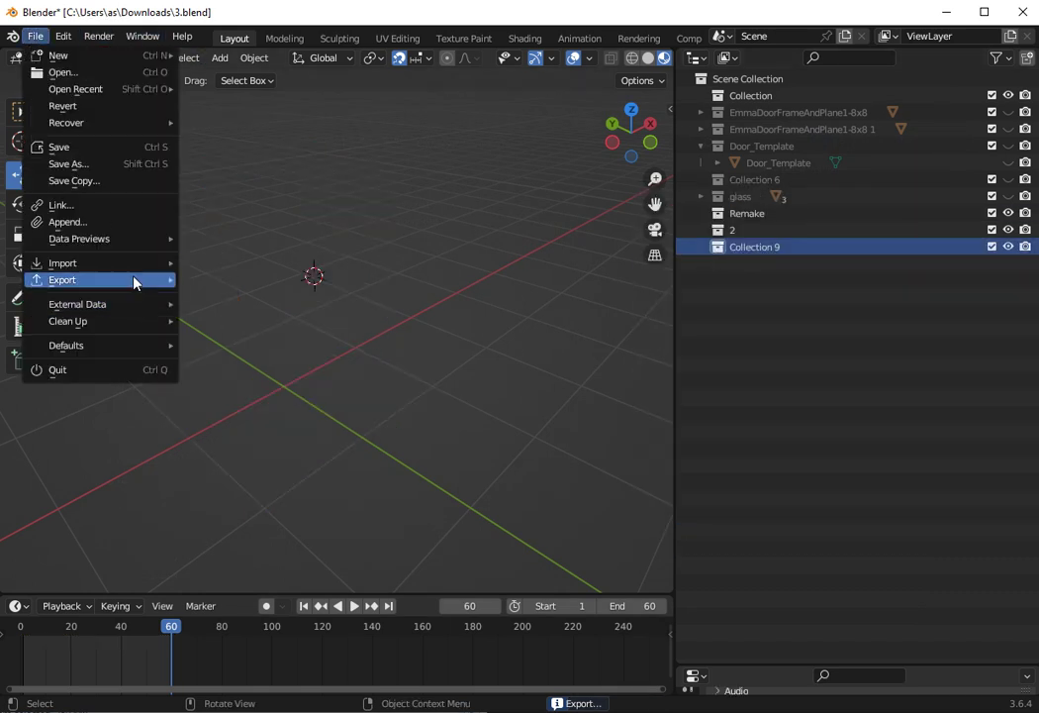
mouse_move(139, 263)
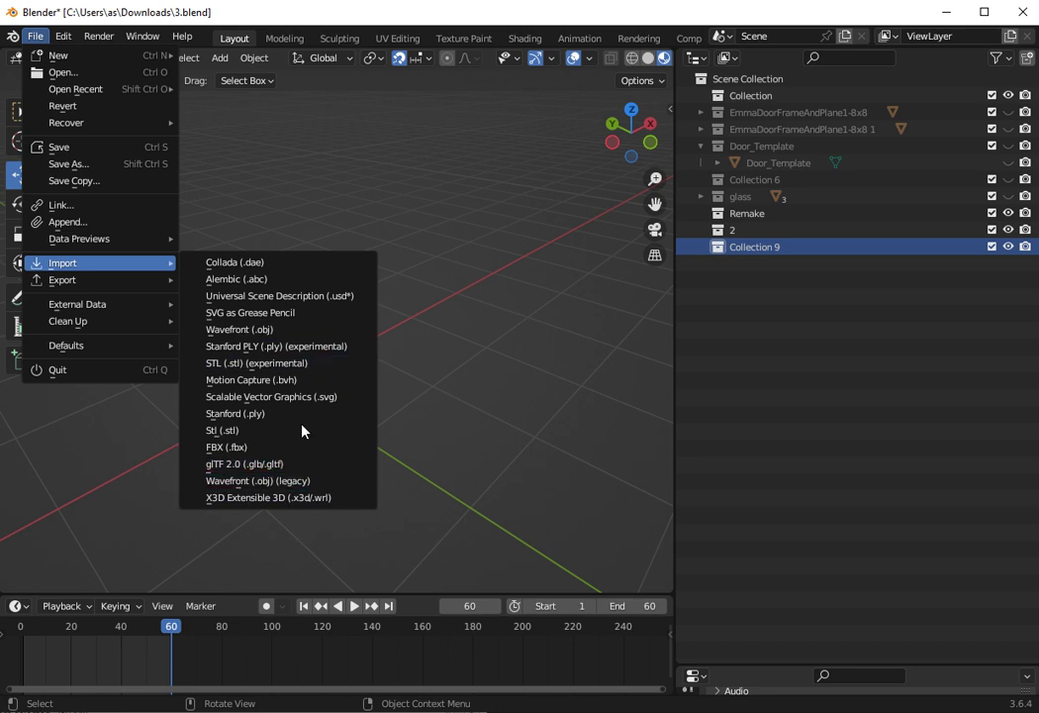
left_click(302, 266)
left_click(342, 215)
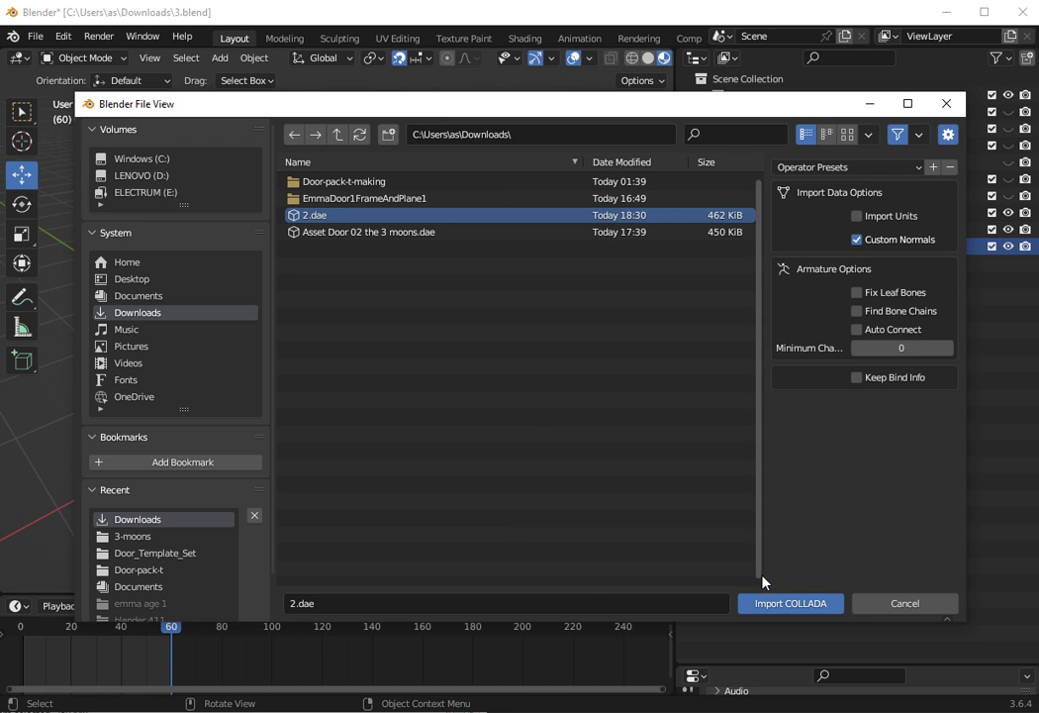
left_click(789, 603)
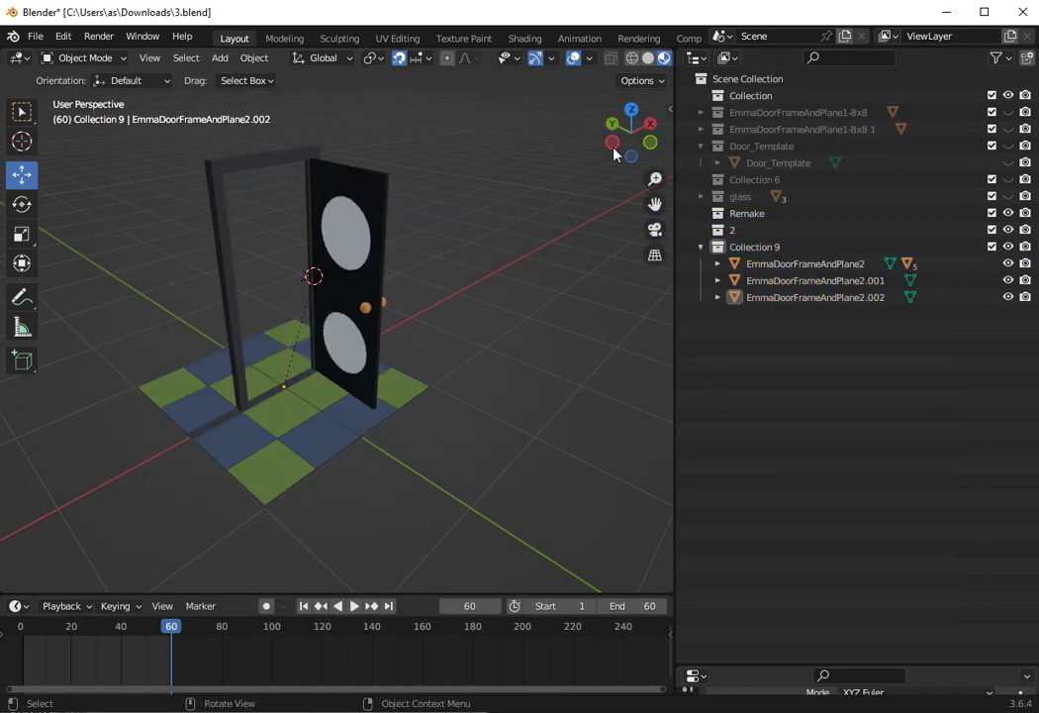
- Play the imported door's animation, inspect it from different angles, and stop the playback
mouse_move(614, 154)
left_mouse_down()
mouse_move(616, 198)
mouse_move(653, 164)
mouse_move(623, 148)
mouse_move(609, 158)
left_mouse_up()
left_click(355, 607)
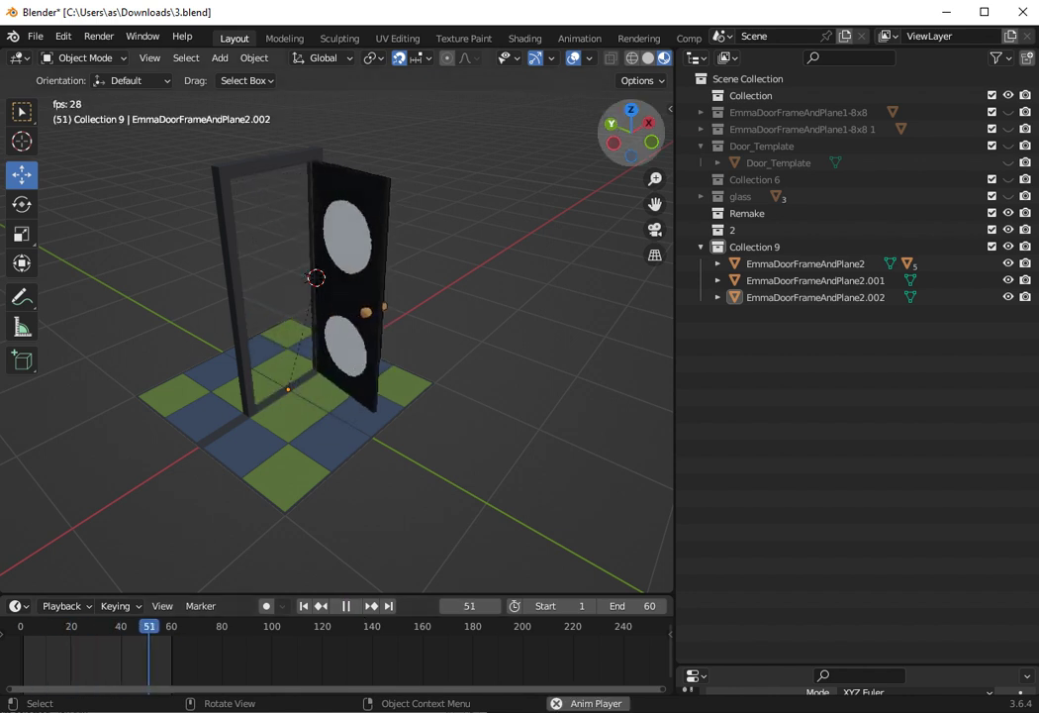
mouse_move(629, 139)
left_mouse_down()
mouse_move(621, 150)
mouse_move(634, 146)
mouse_move(599, 153)
mouse_move(621, 147)
mouse_move(613, 153)
left_mouse_up()
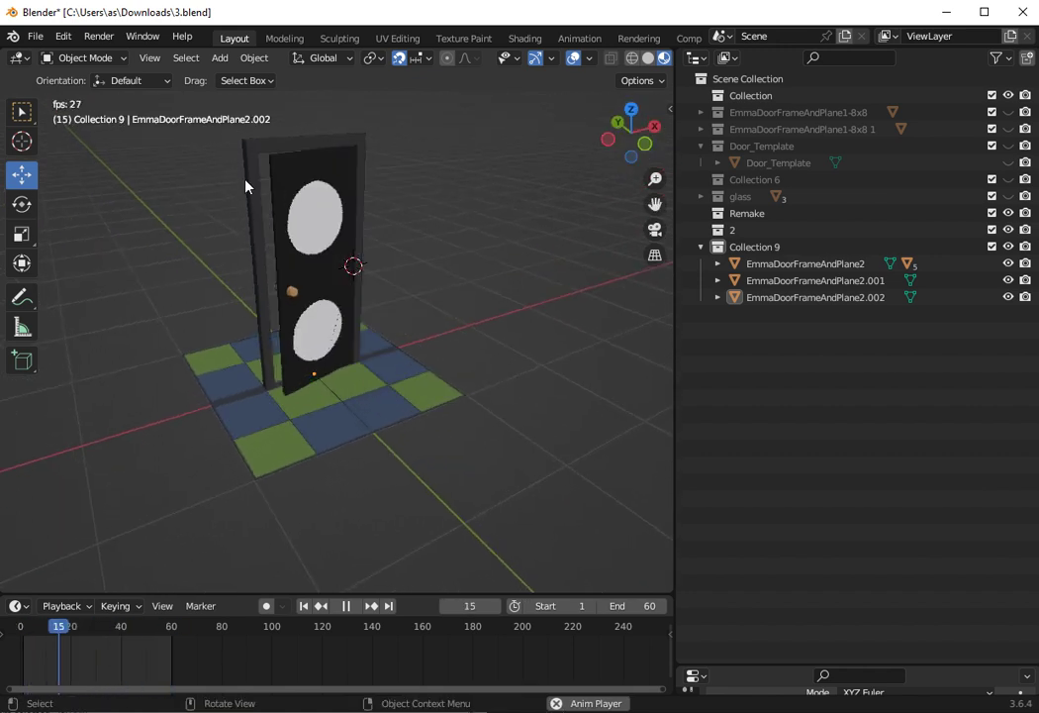
left_click(346, 606)
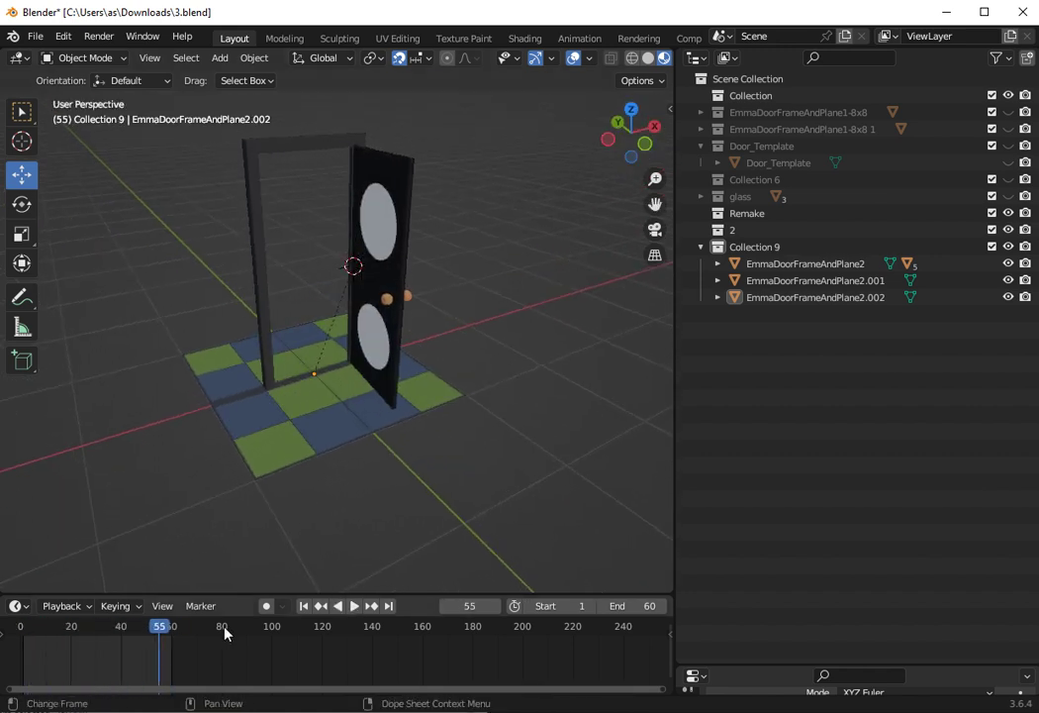
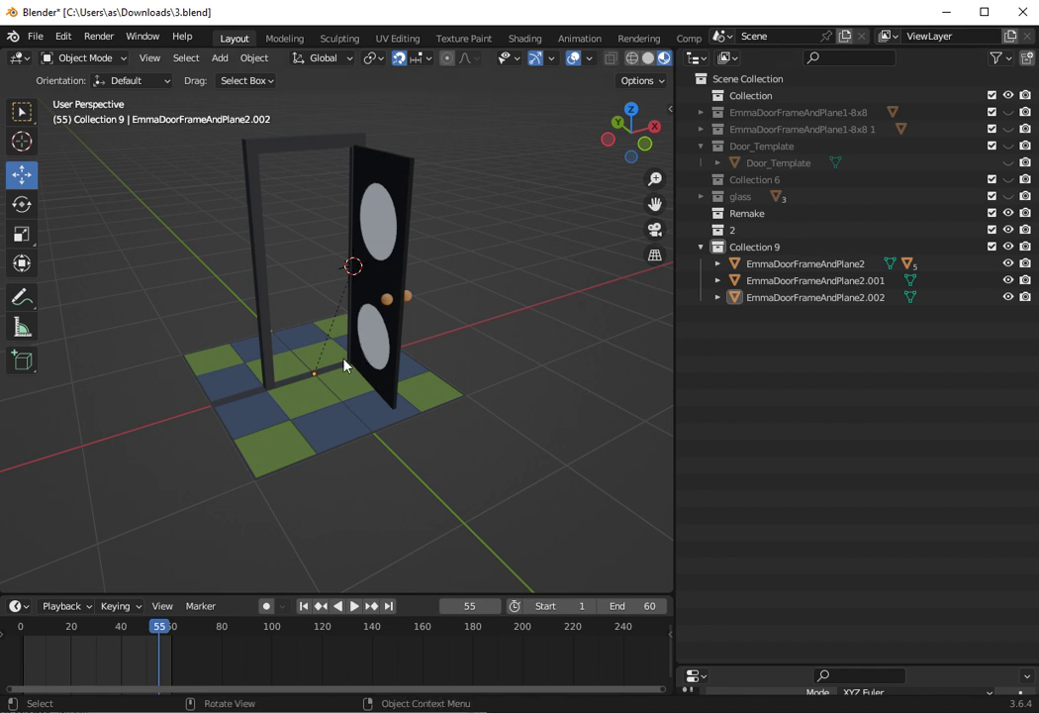
- Select the imported green tiles, door frame and blue tiles in turn to check that they are separate objects
left_click(304, 386)
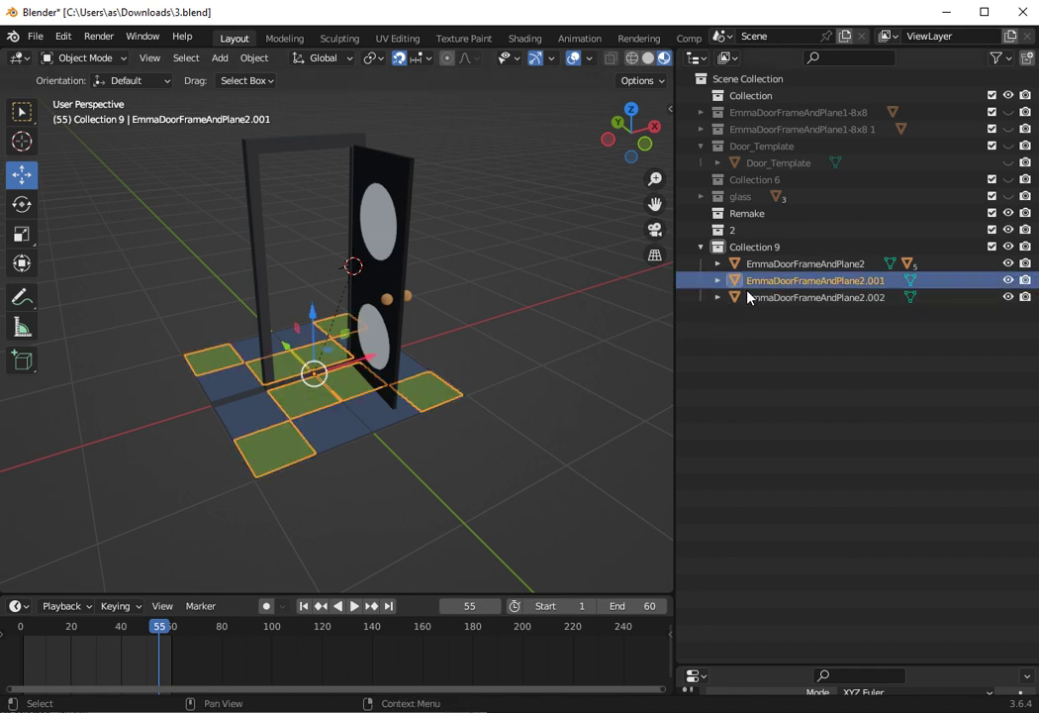
left_click(750, 264)
left_click(755, 298)
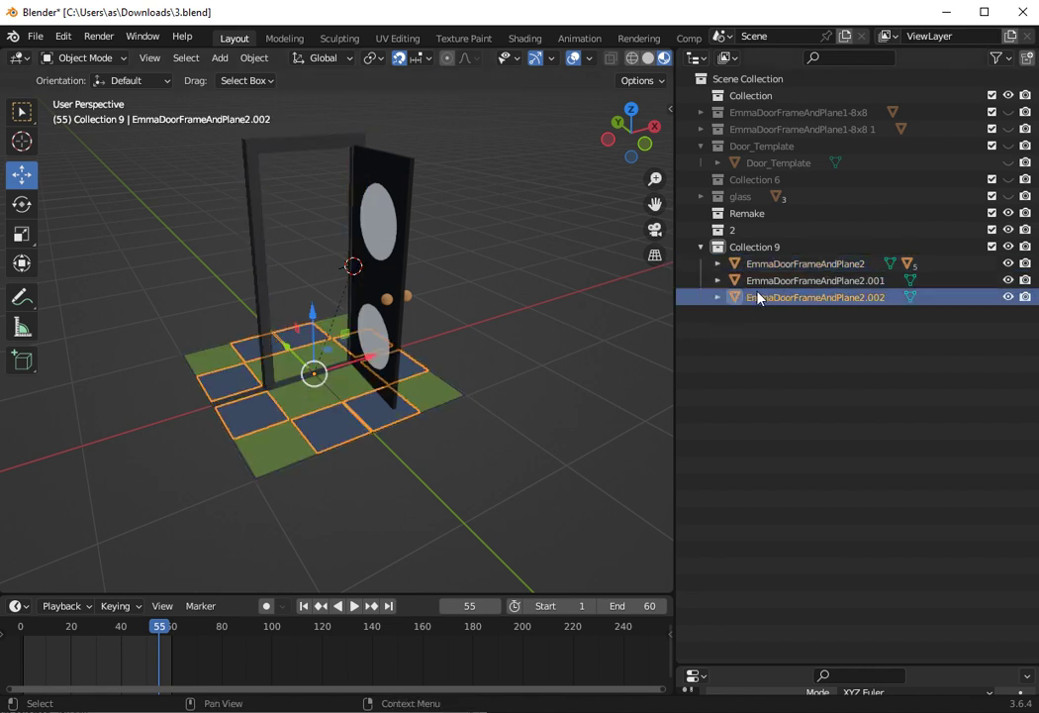
- Compare the door frame object with the two tile objects by selecting each repeatedly in Collection 9
left_click(764, 280)
left_click(349, 313)
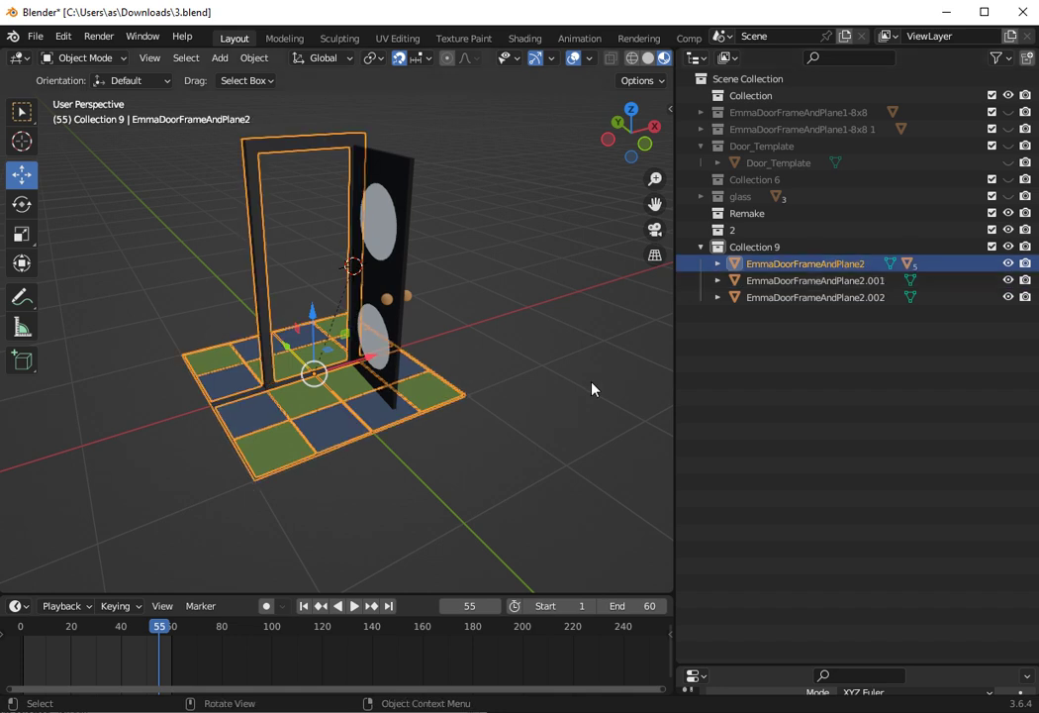
left_click(786, 352)
left_click(751, 266)
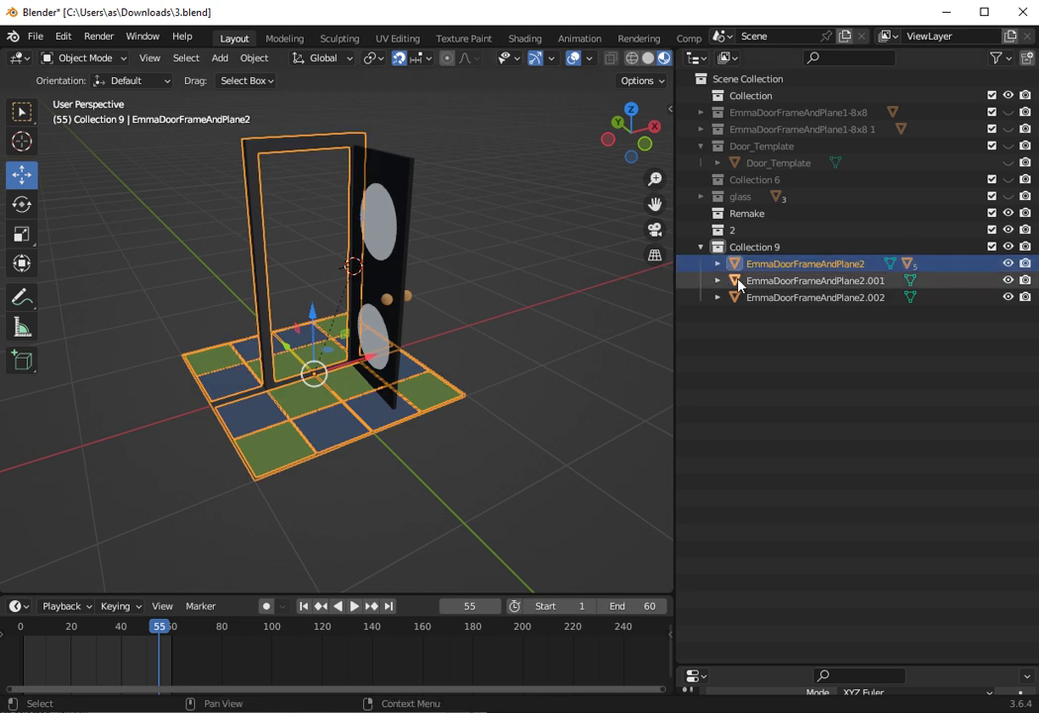
left_click(749, 280)
left_click(749, 297)
left_click(750, 281)
left_click(750, 297)
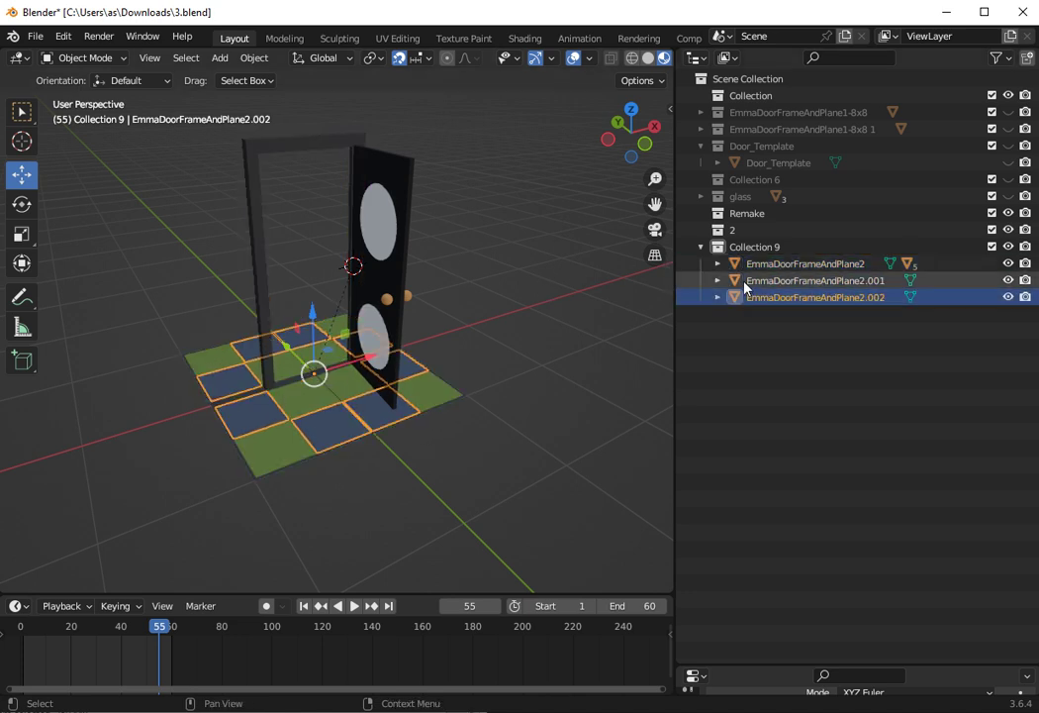
left_click(749, 264)
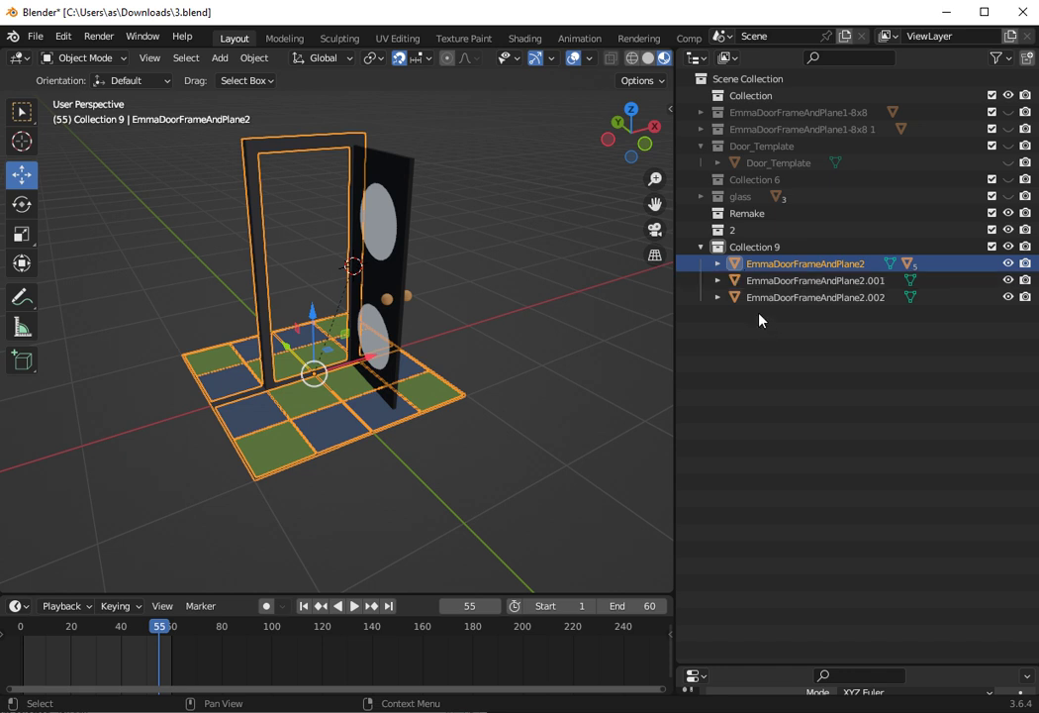
- Parent the two tile objects, EmmaDoorFrameAndPlane2.001 and .002, to the door frame EmmaDoorFrameAndPlane2 using the Object option
left_click_drag(761, 317, 732, 280)
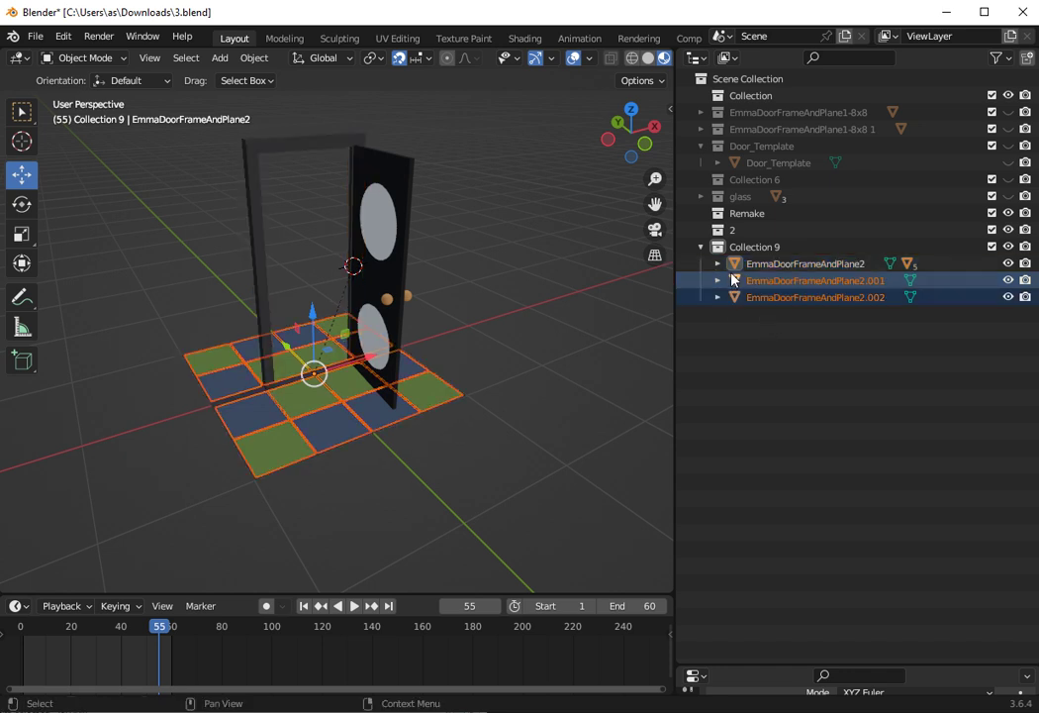
left_click_drag(732, 280, 724, 269)
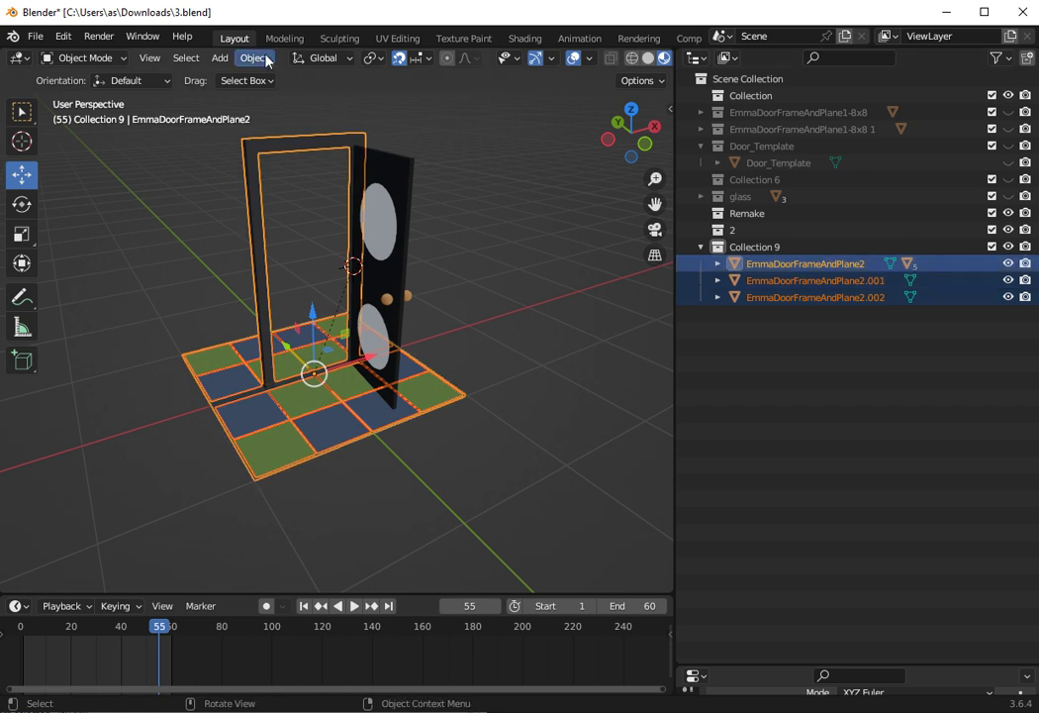
left_click(267, 62)
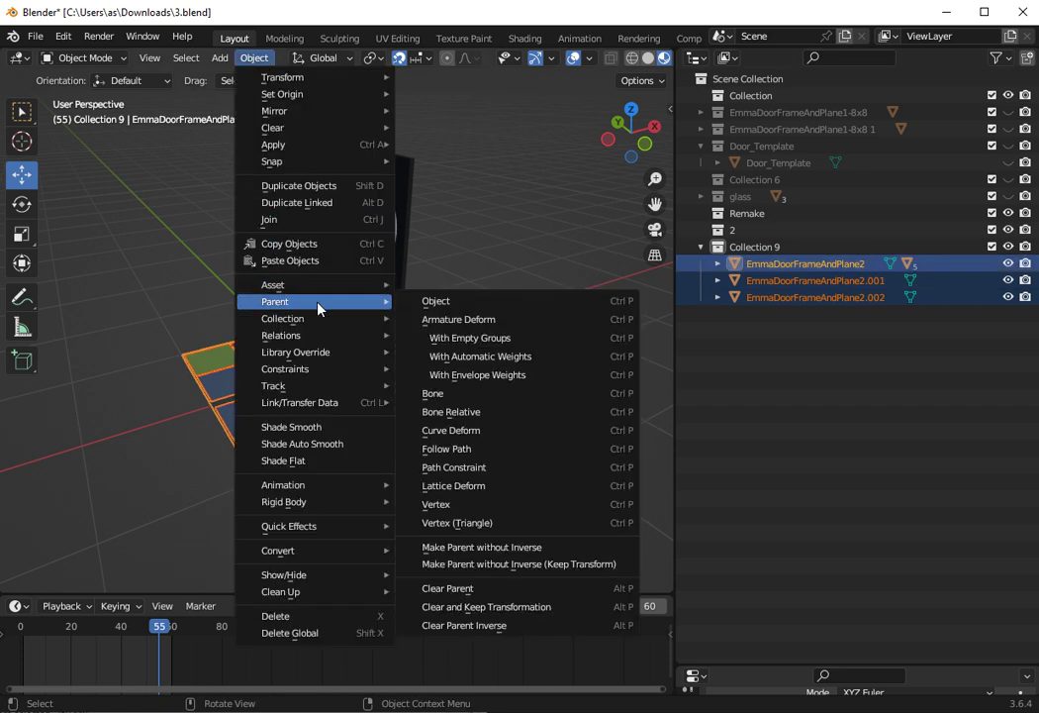
left_click(436, 301)
left_click(795, 297)
left_click(775, 263)
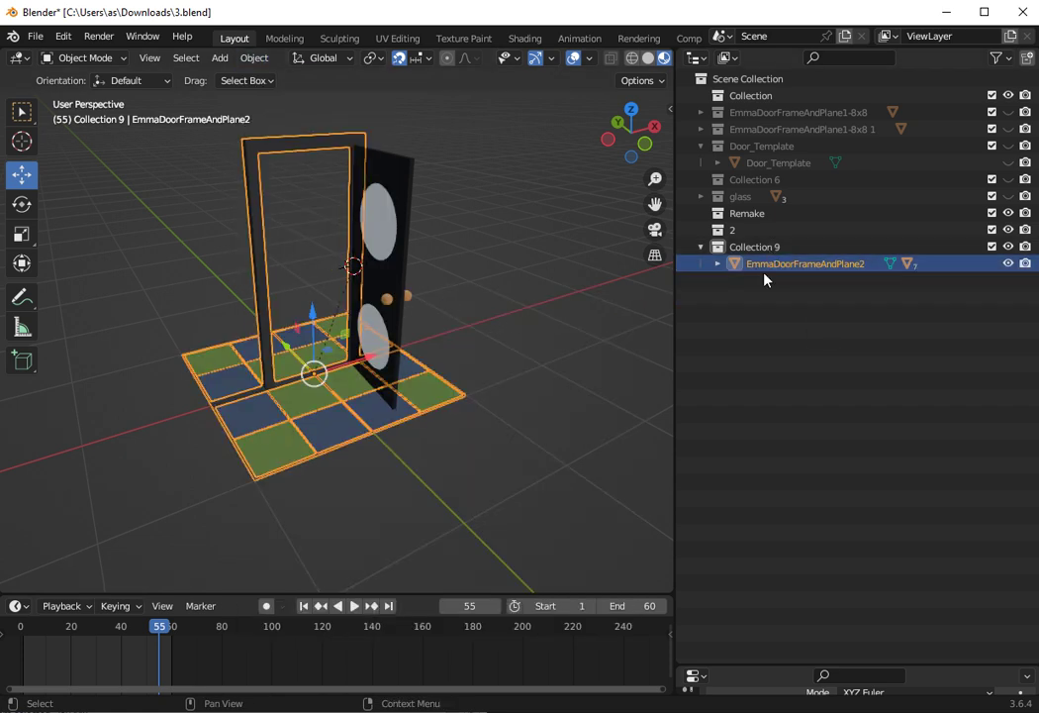
- Test the parenting by moving the whole door assembly around the scene and playing its animation between moves
left_click_drag(381, 357, 594, 270)
left_click(354, 606)
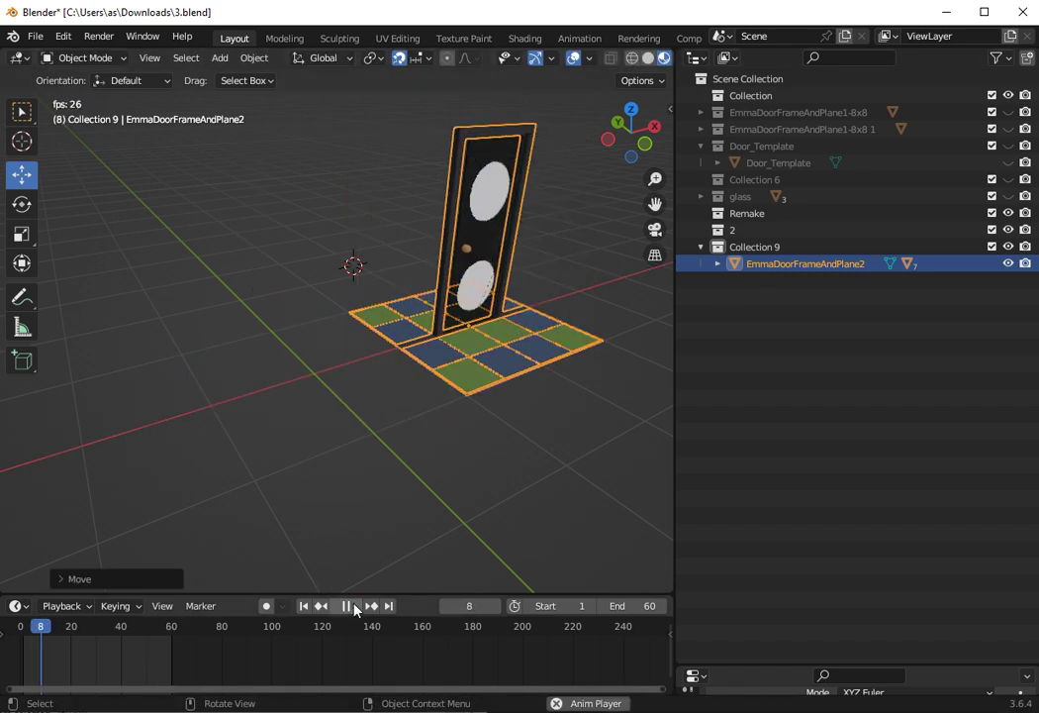
left_click(354, 606)
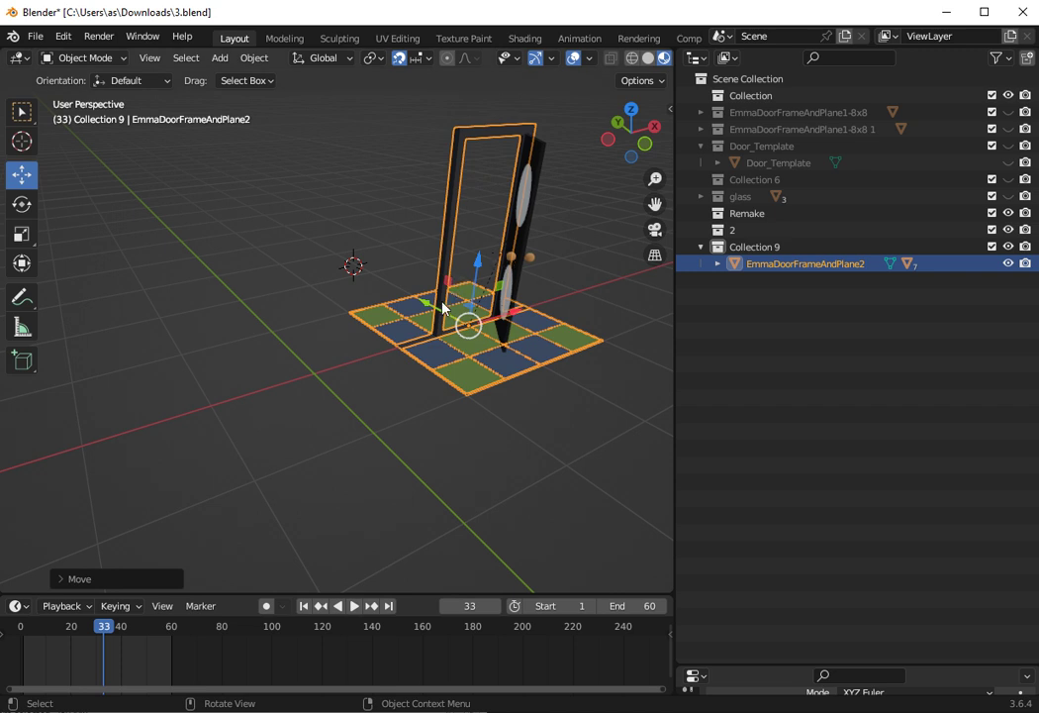
key("g")
left_click(336, 312)
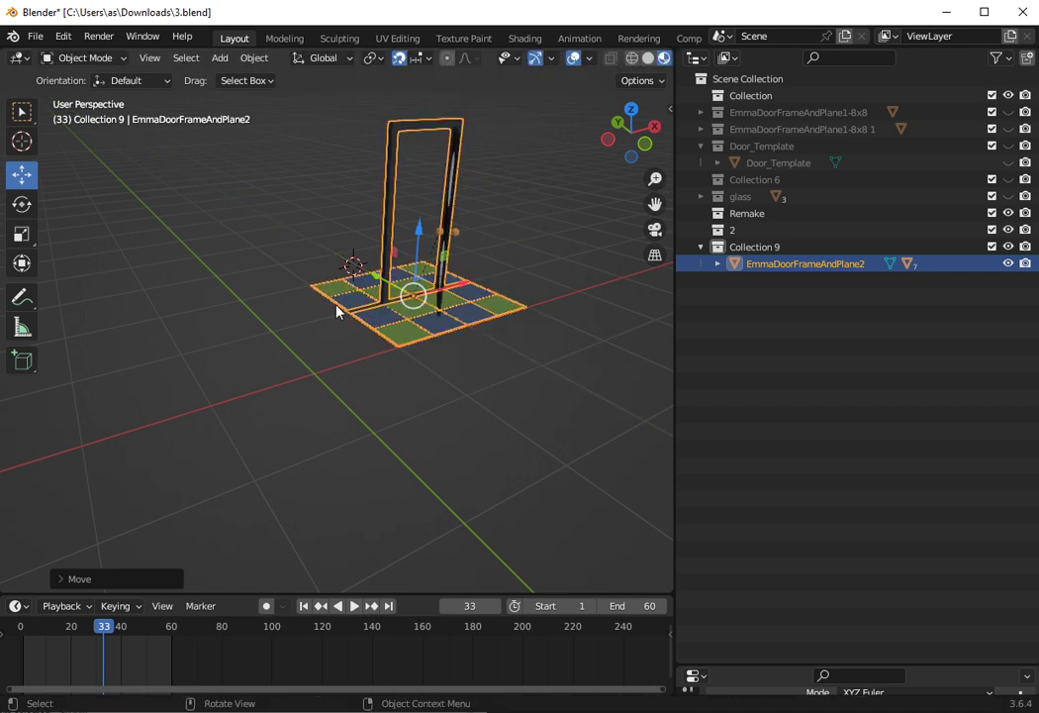
left_click(353, 606)
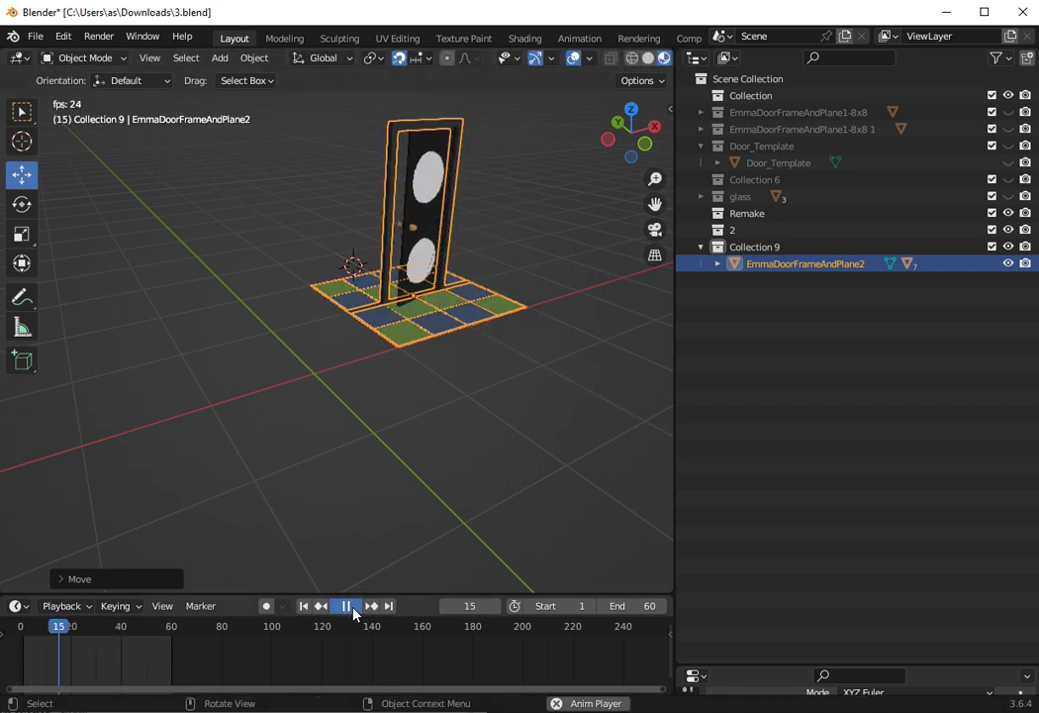
left_click(351, 607)
key("g")
left_click(298, 341)
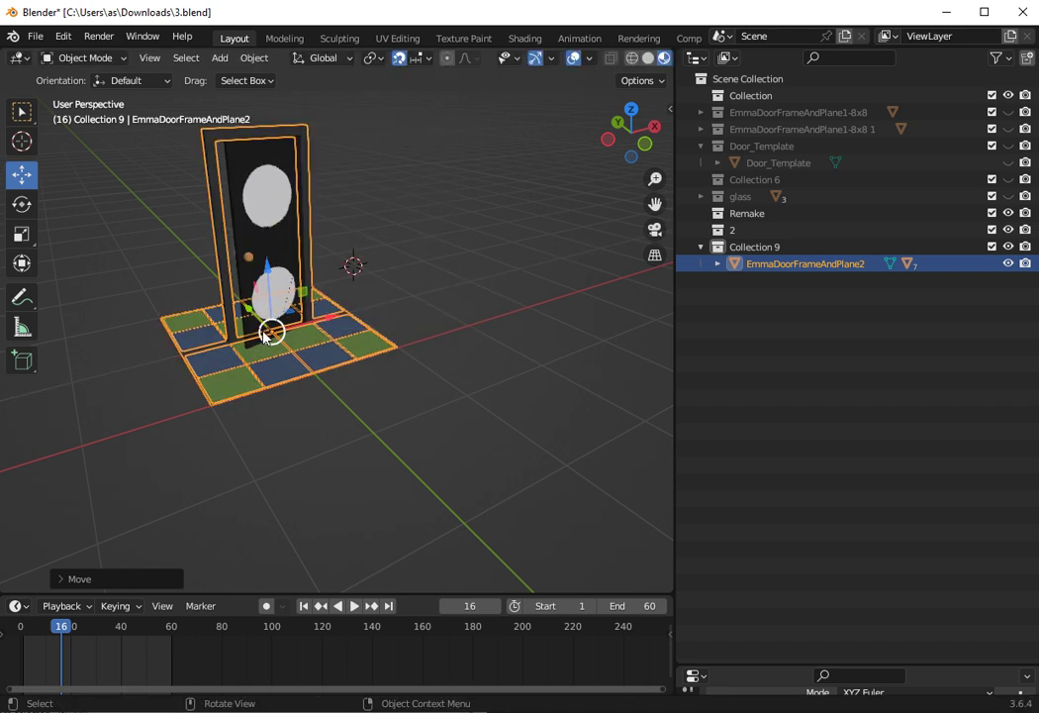
key("g")
left_click(198, 277)
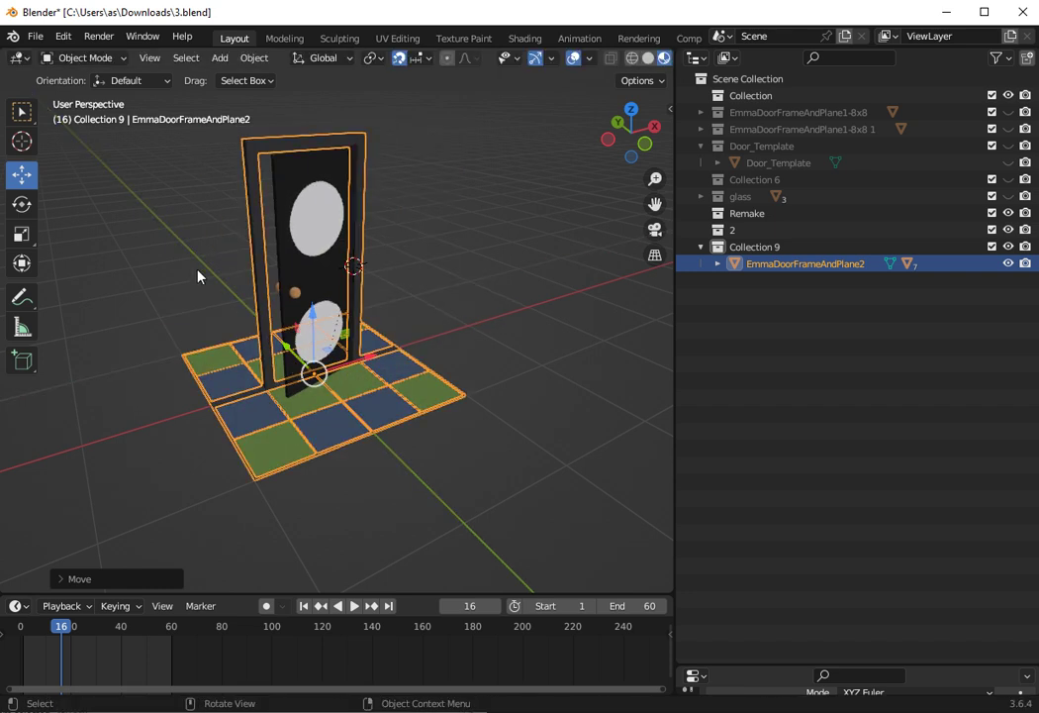
- Undo the test moves of the door assembly step by step, keeping the tiles parented to the frame
left_click(58, 38)
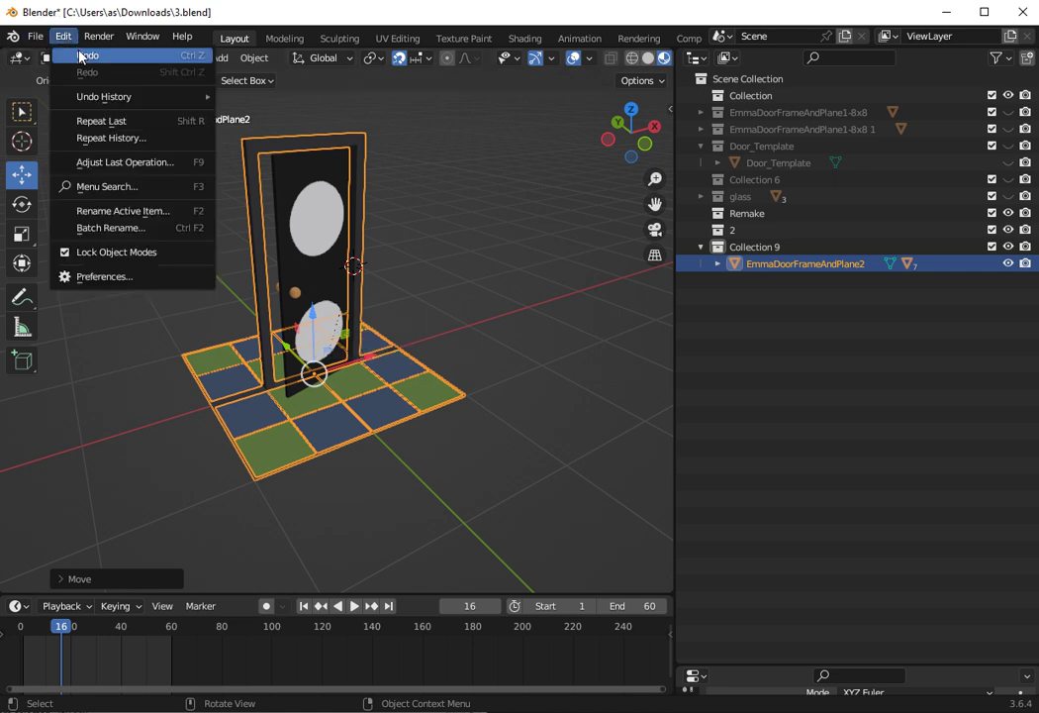
left_click(75, 47)
left_click(63, 36)
left_click(84, 55)
left_click(64, 36)
left_click(84, 56)
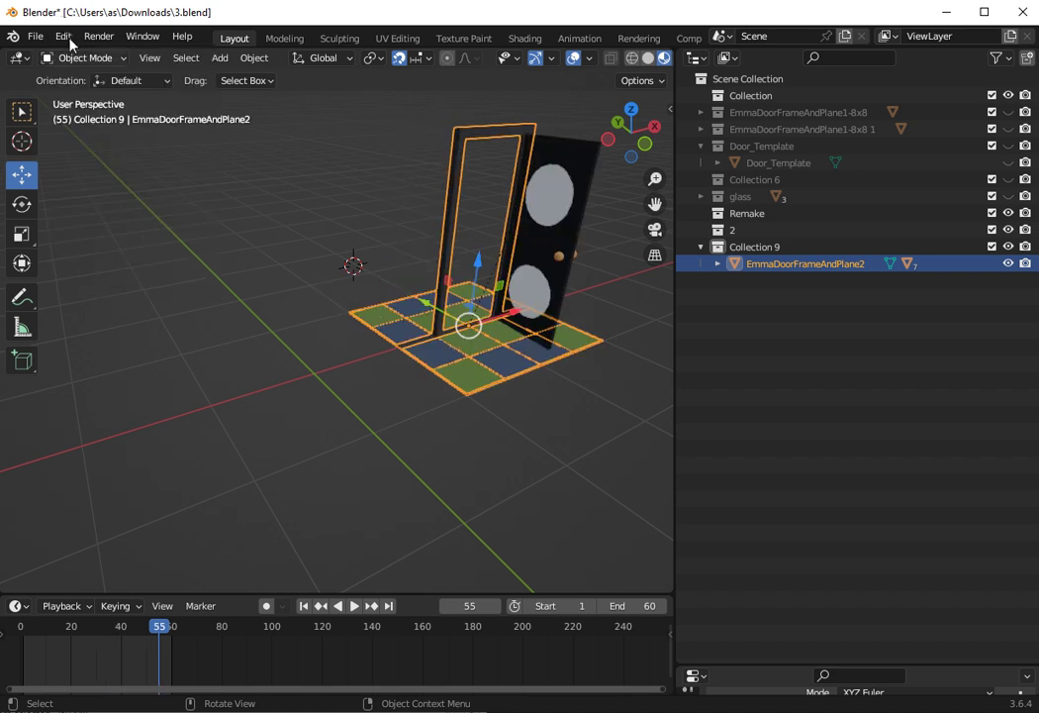
left_click(63, 36)
left_click(79, 56)
left_click(63, 36)
left_click(79, 55)
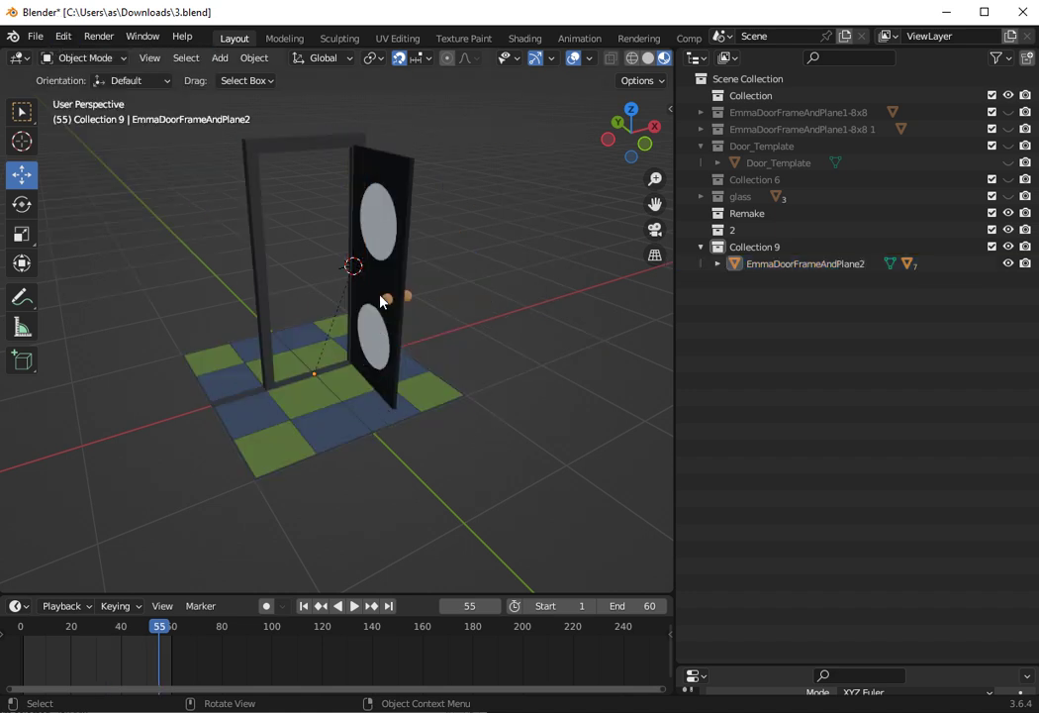
- Return the animation to frame 0, select EmmaDoorFrameAndPlane2 and expand its hierarchy
left_click(385, 299)
left_click_drag(159, 631, 17, 632)
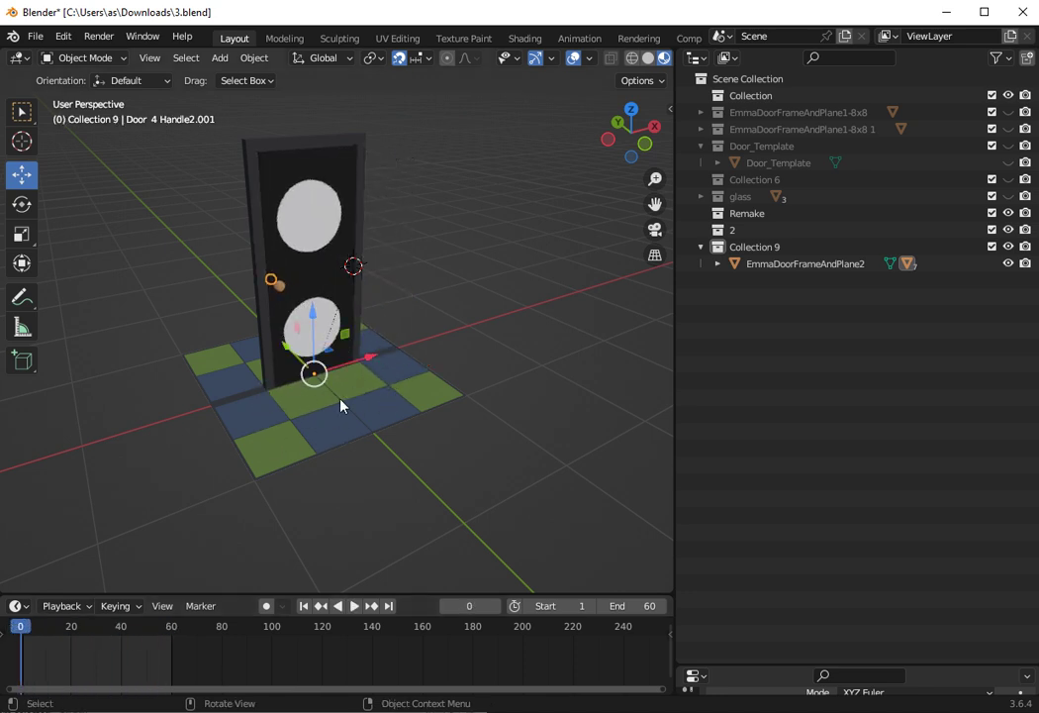
left_click(731, 264)
left_click(718, 264)
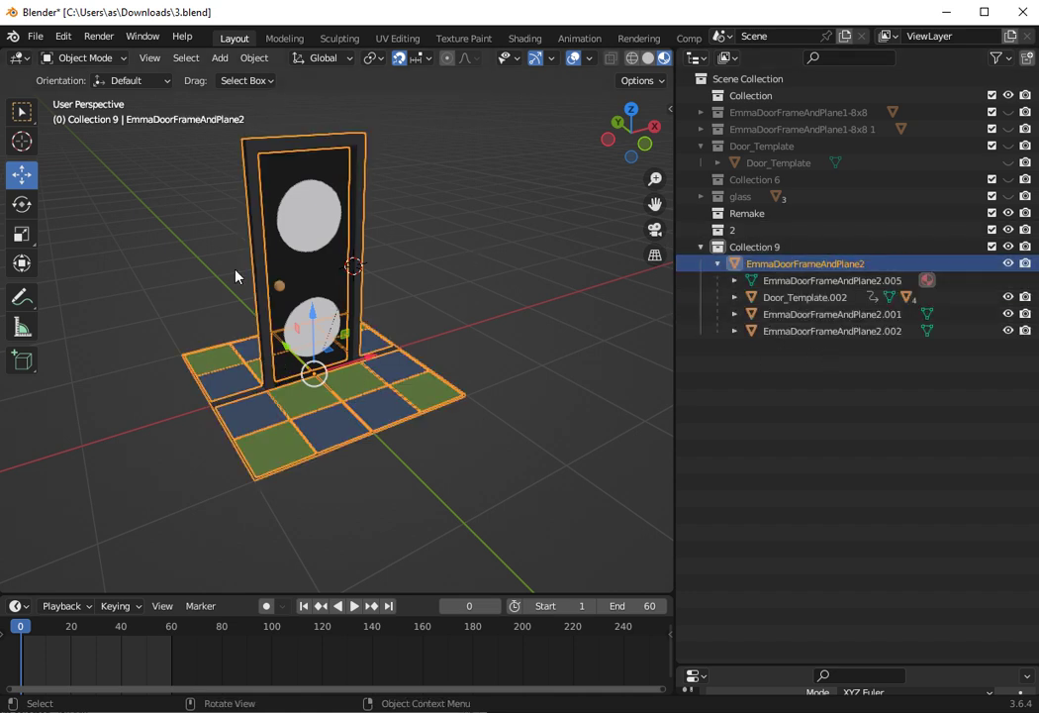
- Review the hierarchy by selecting the frame with all its children and the two tile objects alone, and inspect the deselected model
left_click_drag(888, 366, 749, 285)
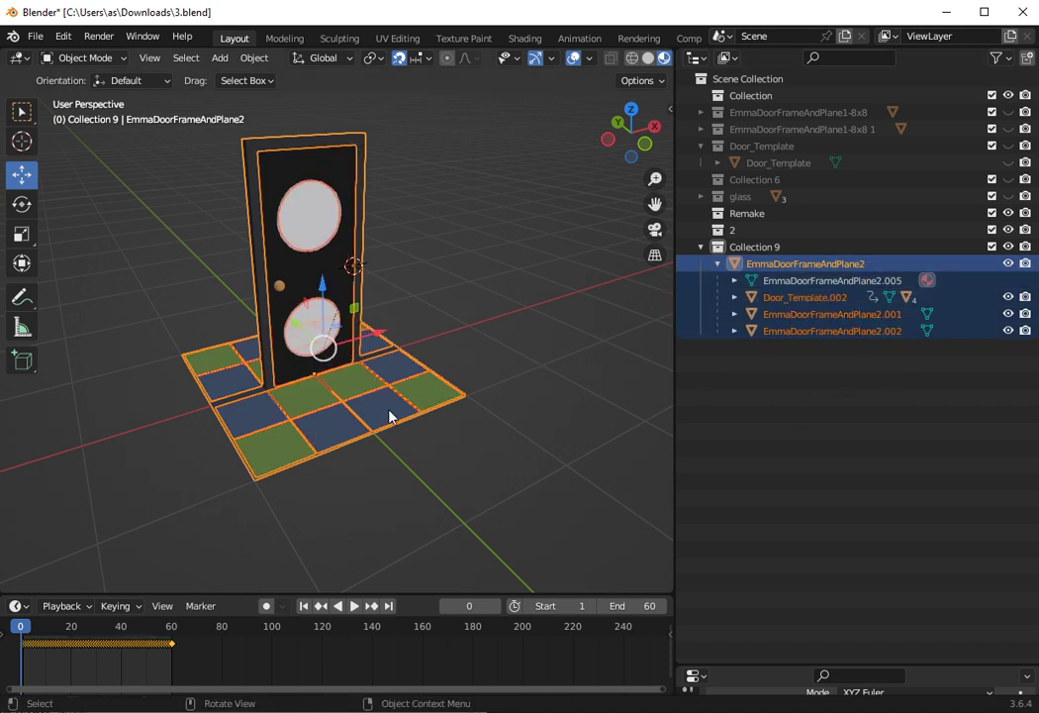
left_click_drag(790, 348, 758, 313)
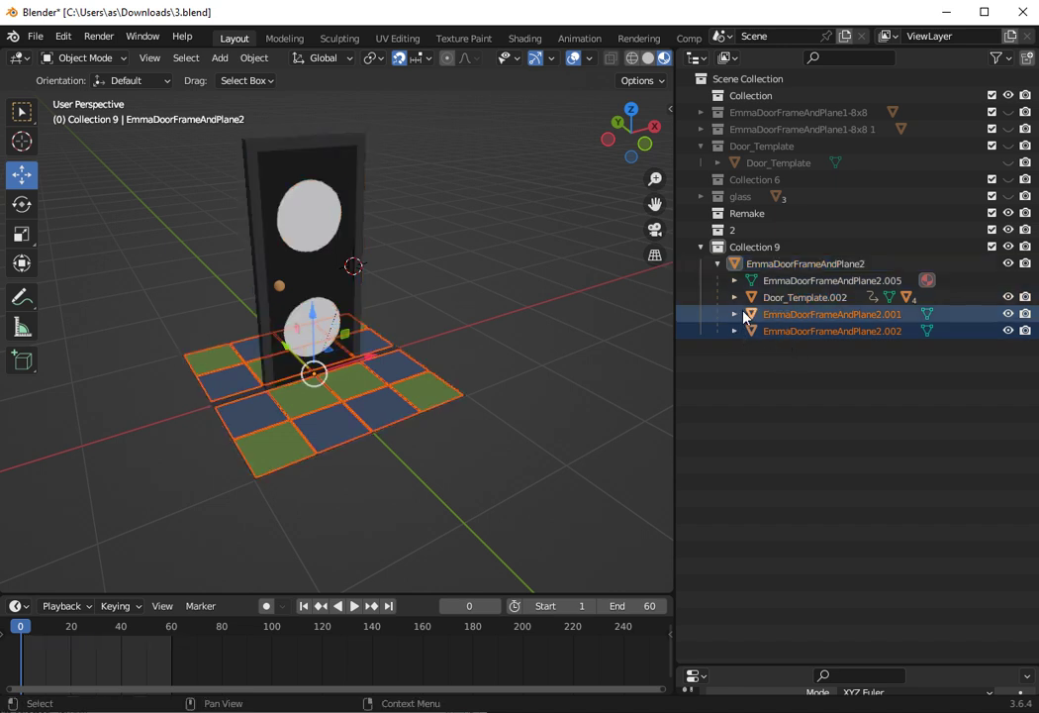
left_click(820, 365)
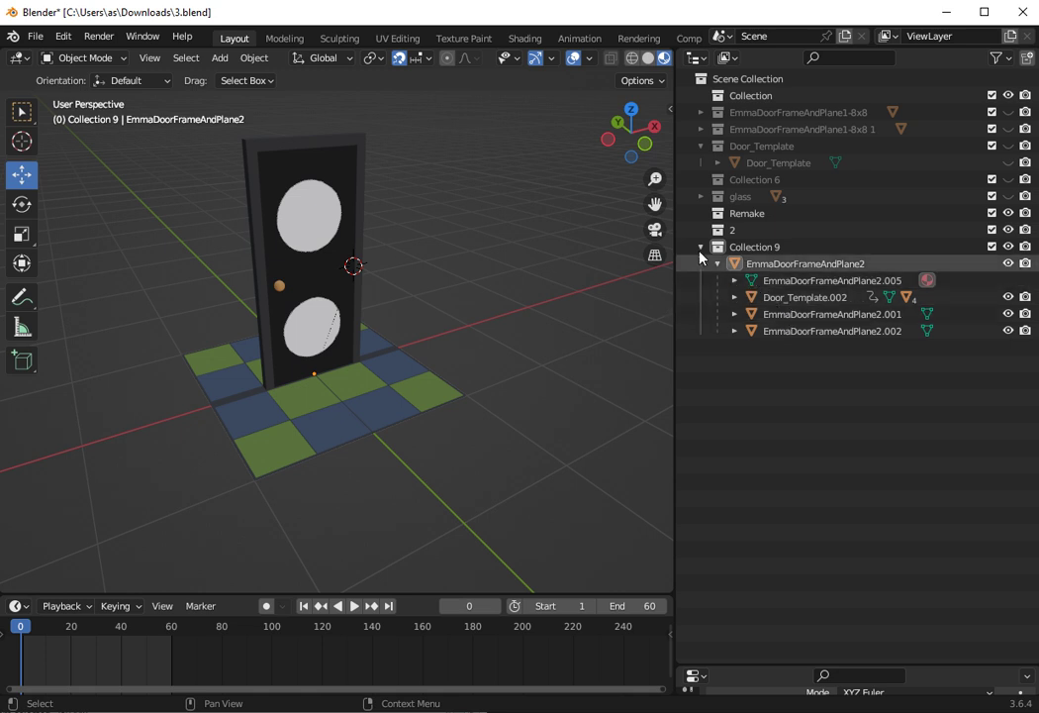
mouse_move(651, 146)
left_mouse_down()
mouse_move(589, 148)
mouse_move(639, 148)
left_mouse_up()
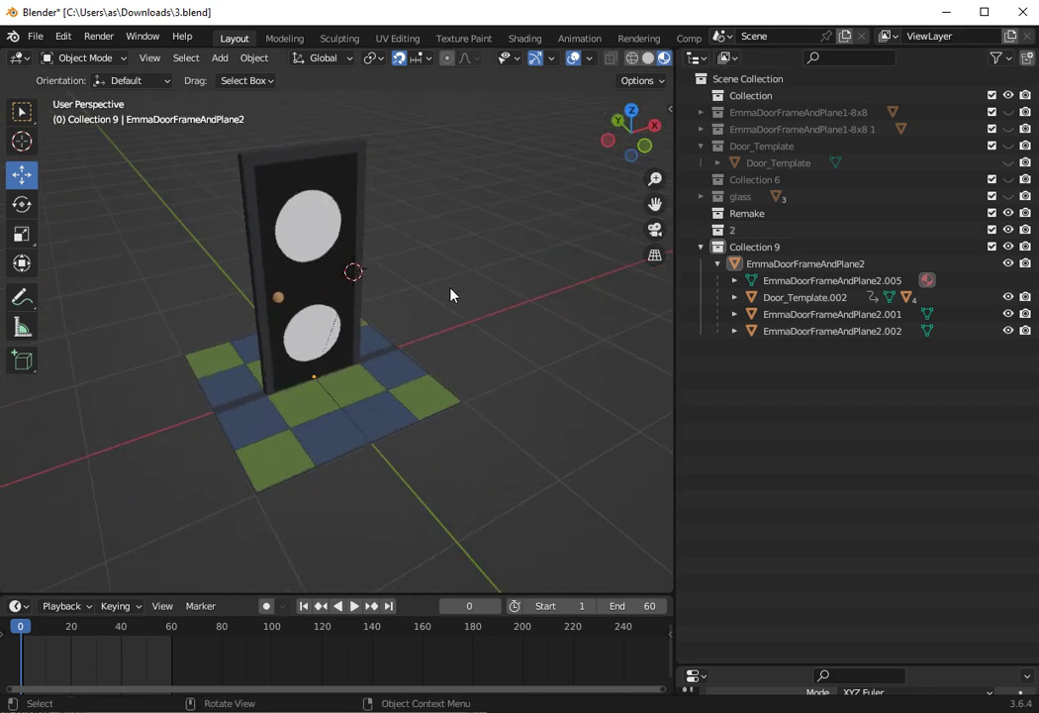
scroll(451, 295, "up", 2)
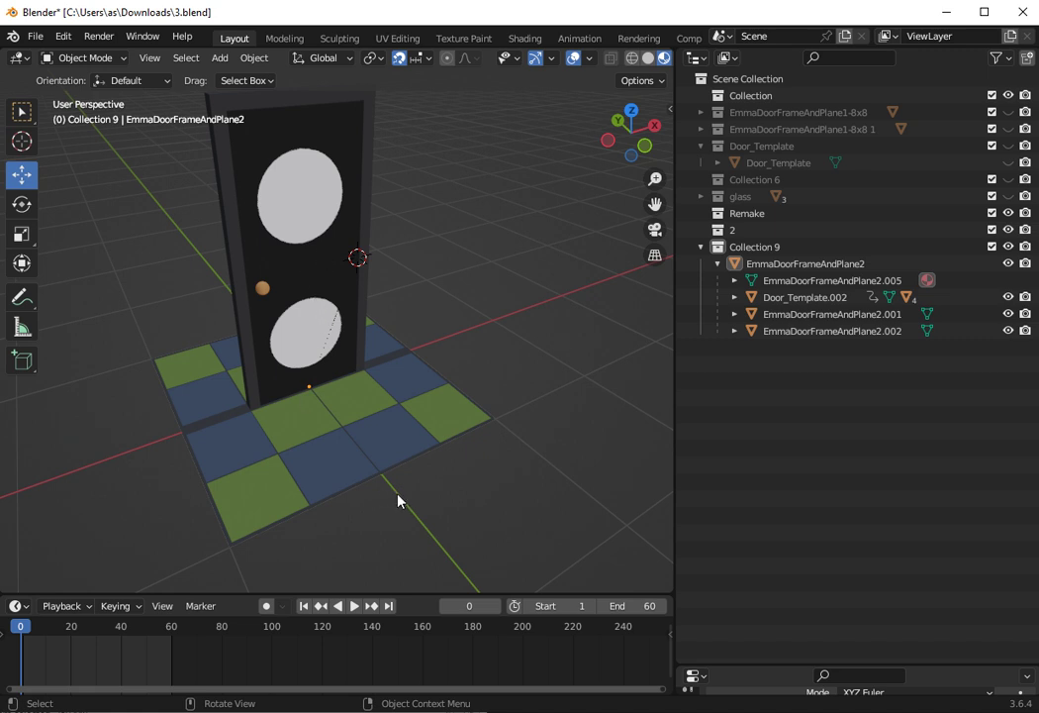
scroll(394, 495, "down", 2)
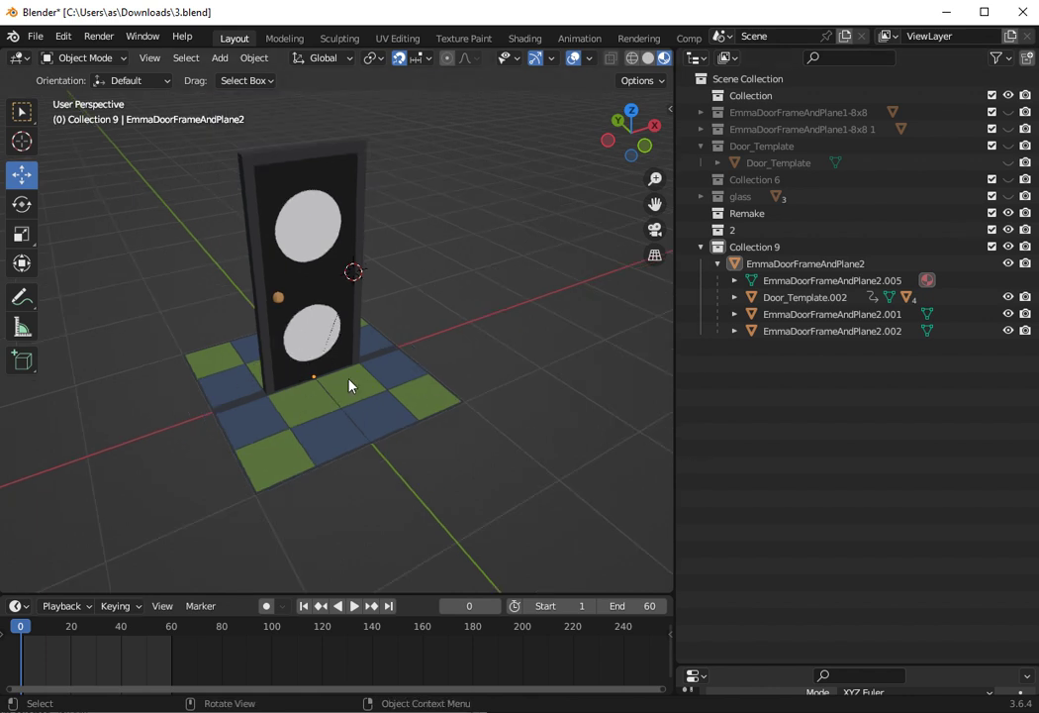
- Parent the door and both tile objects to EmmaDoorFrameAndPlane2 with the Object option and clear the selection
left_click_drag(802, 381, 754, 278)
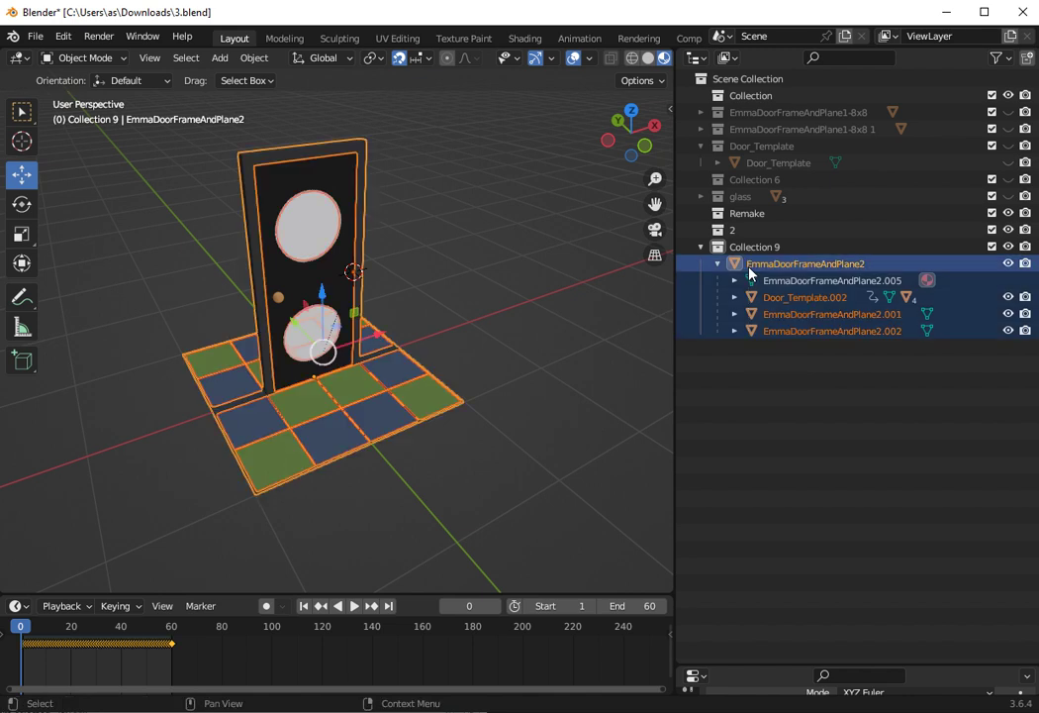
left_click(255, 57)
mouse_move(275, 301)
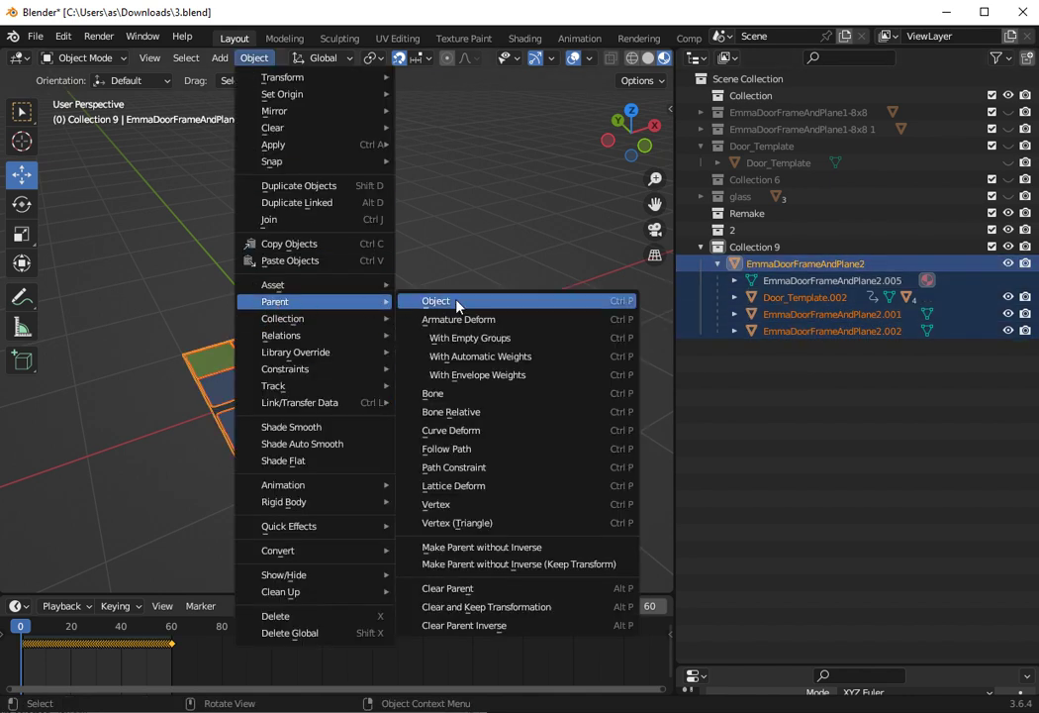
left_click(443, 308)
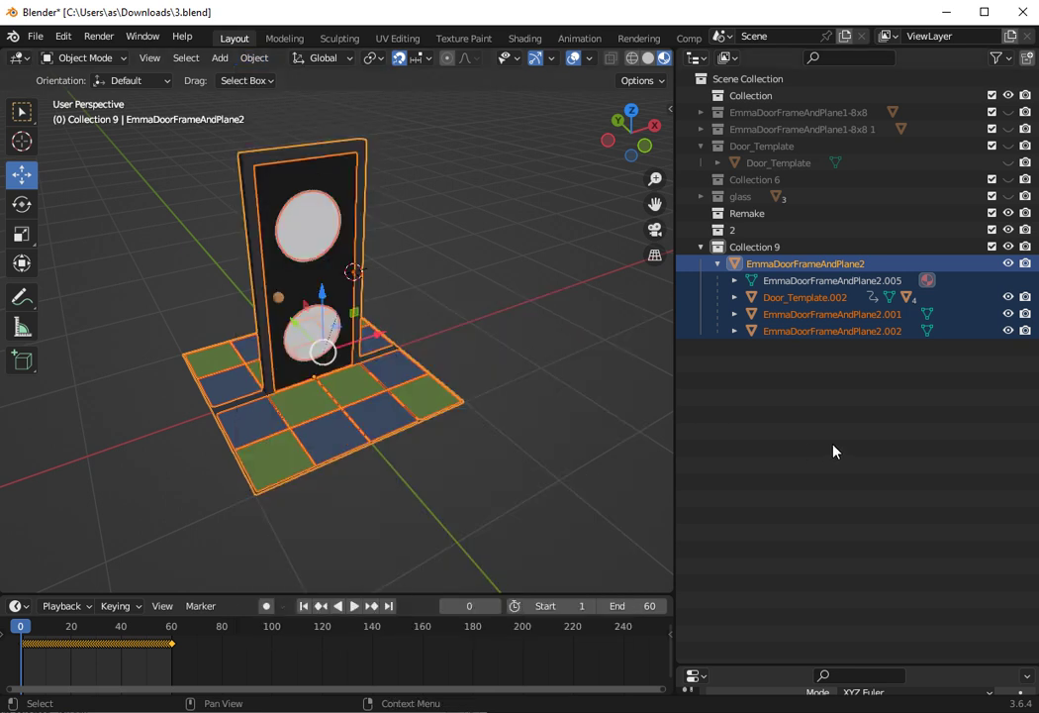
left_click(816, 439)
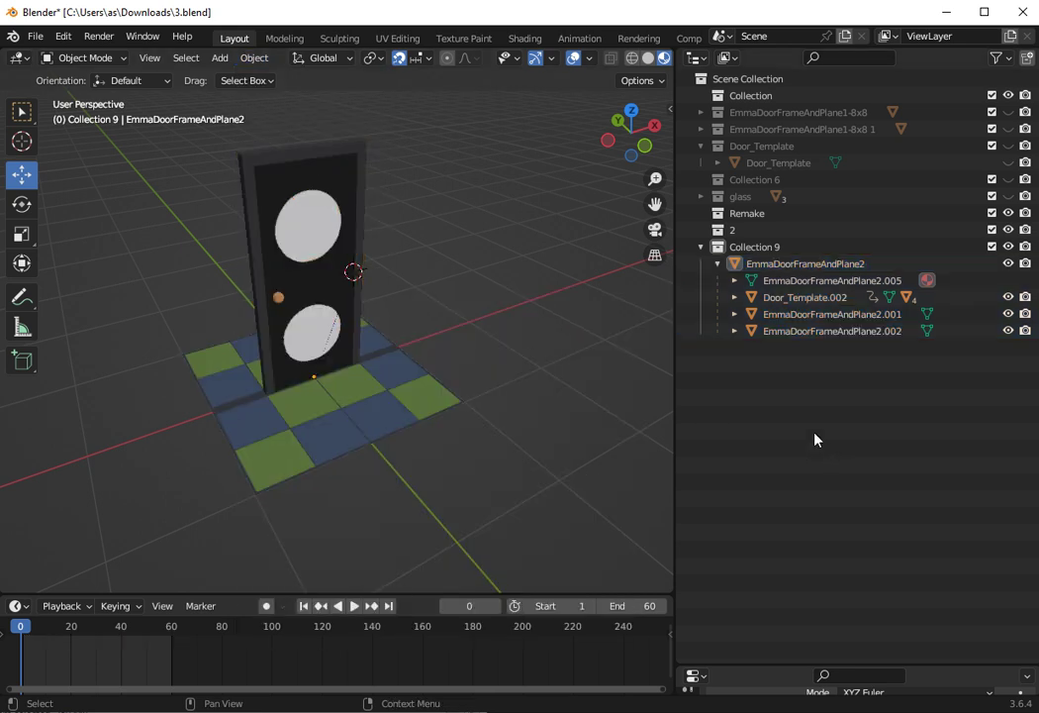